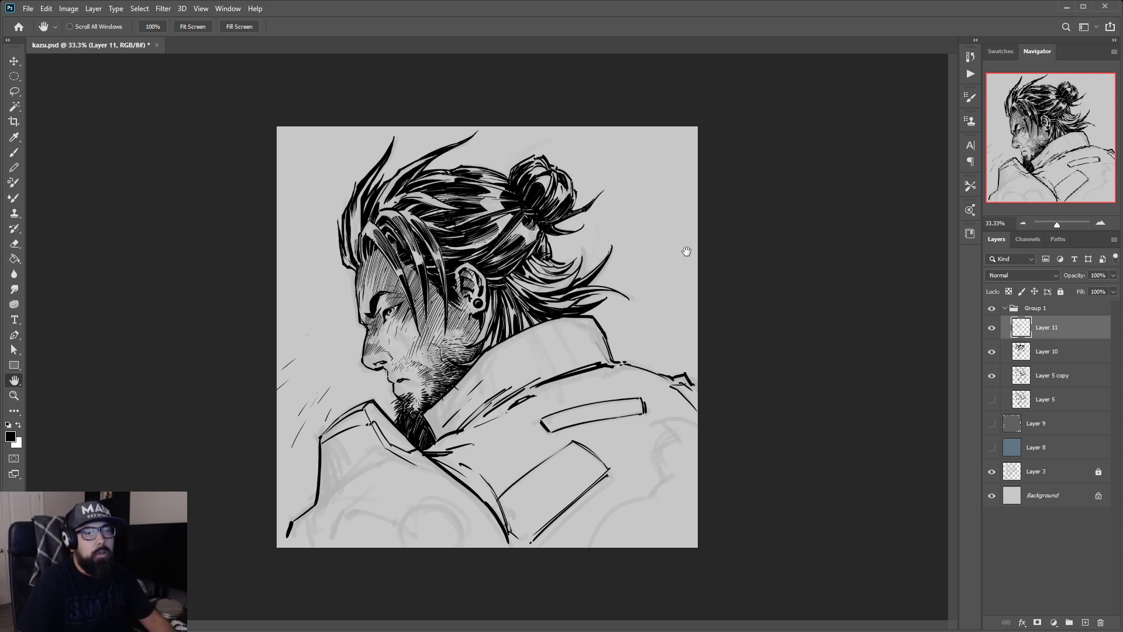
Toggle Layer 11 off and on to compare the drawing with and without it
{"action": "left_click", "coordinate": [990, 331]}
{"action": "left_click", "coordinate": [991, 330]}
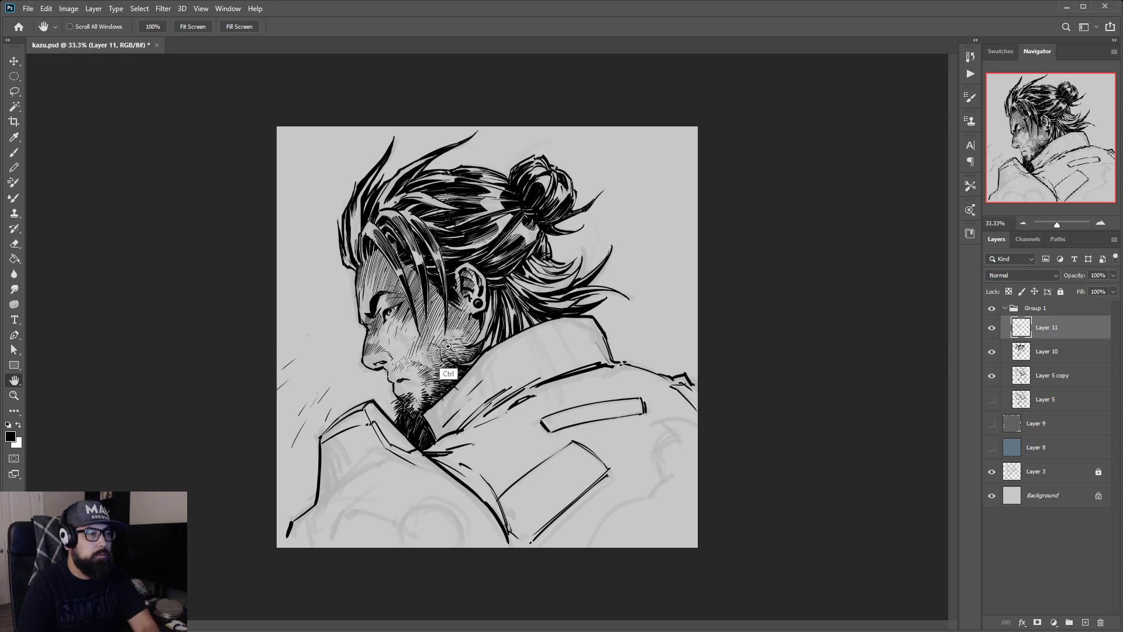
{"action": "left_click", "coordinate": [447, 374], "text": "ctrl"}
{"action": "left_click", "coordinate": [457, 354], "text": "ctrl+alt"}
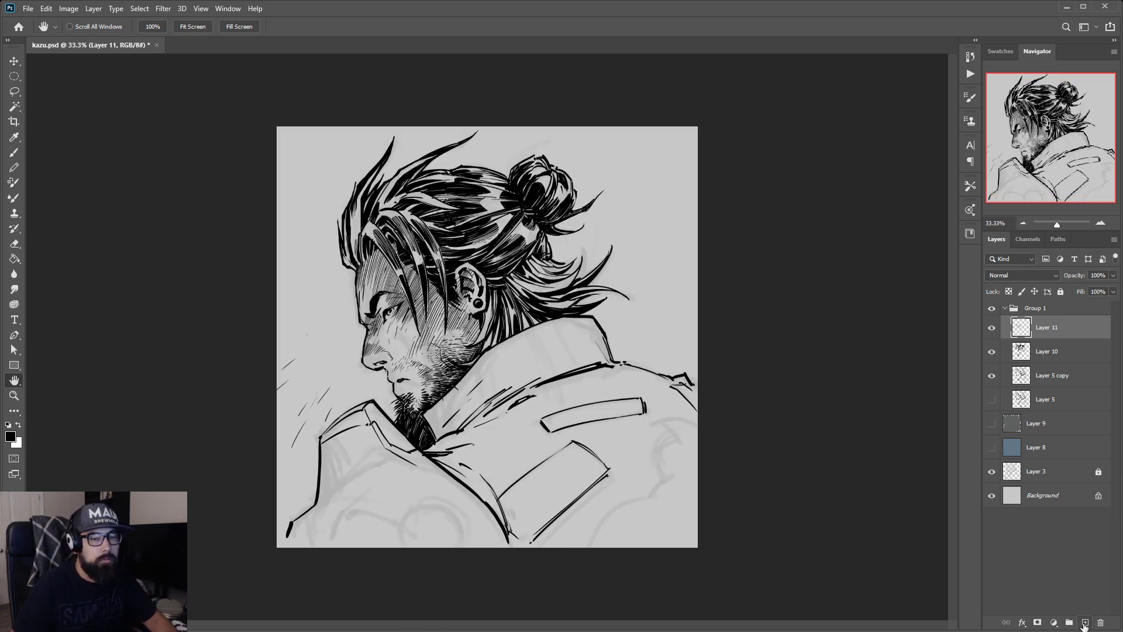
{"action": "left_click", "coordinate": [991, 331]}
{"action": "left_click", "coordinate": [991, 328]}
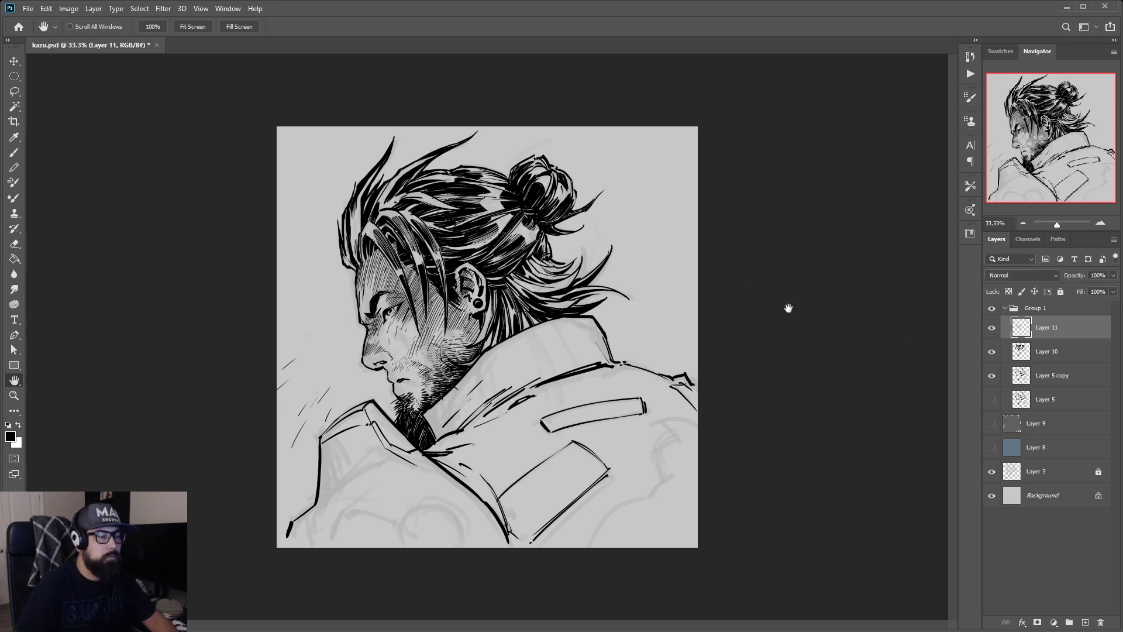
On a new layer above Layer 11, brush two arrows pointing at the head and sketch shadow guide lines on the raised collar
{"action": "left_click", "coordinate": [1085, 622]}
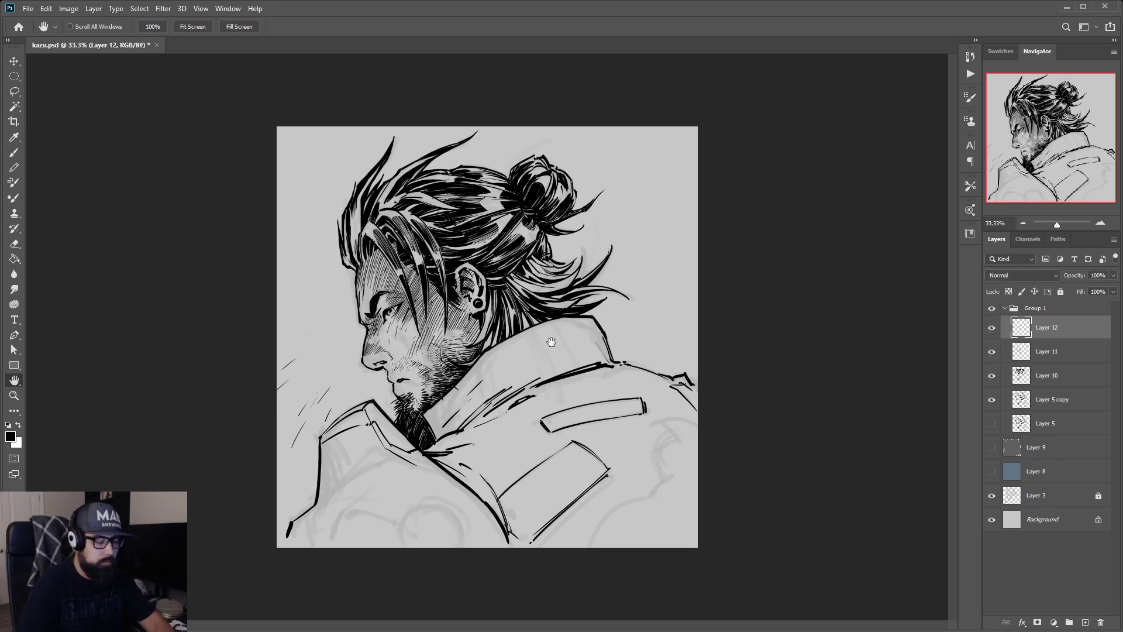
{"action": "key", "text": "b"}
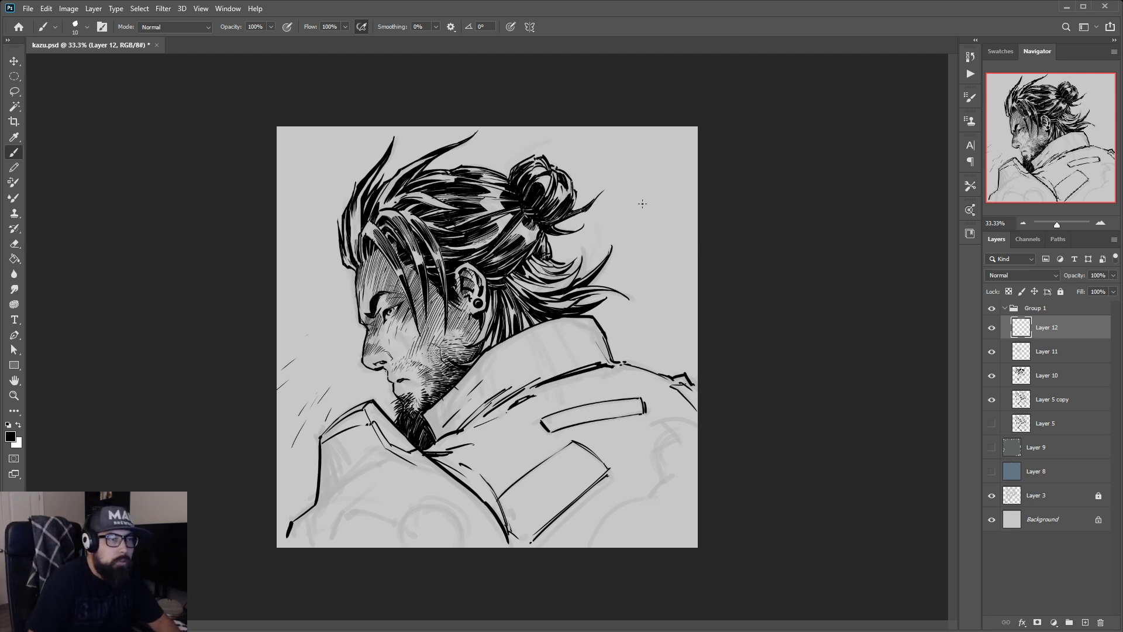
{"action": "left_click_drag", "start_coordinate": [657, 181], "coordinate": [638, 204]}
{"action": "left_click_drag", "start_coordinate": [305, 334], "coordinate": [325, 327]}
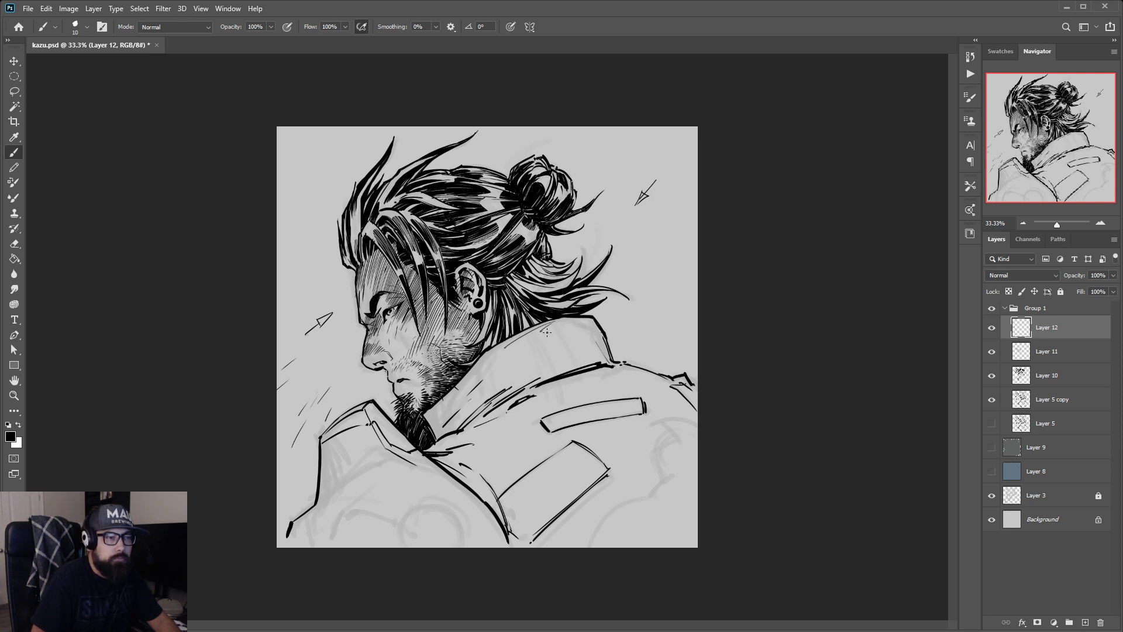
{"action": "mouse_move", "coordinate": [536, 337]}
{"action": "left_mouse_down"}
{"action": "mouse_move", "coordinate": [592, 353]}
{"action": "mouse_move", "coordinate": [564, 370]}
{"action": "mouse_move", "coordinate": [603, 357]}
{"action": "left_mouse_up"}
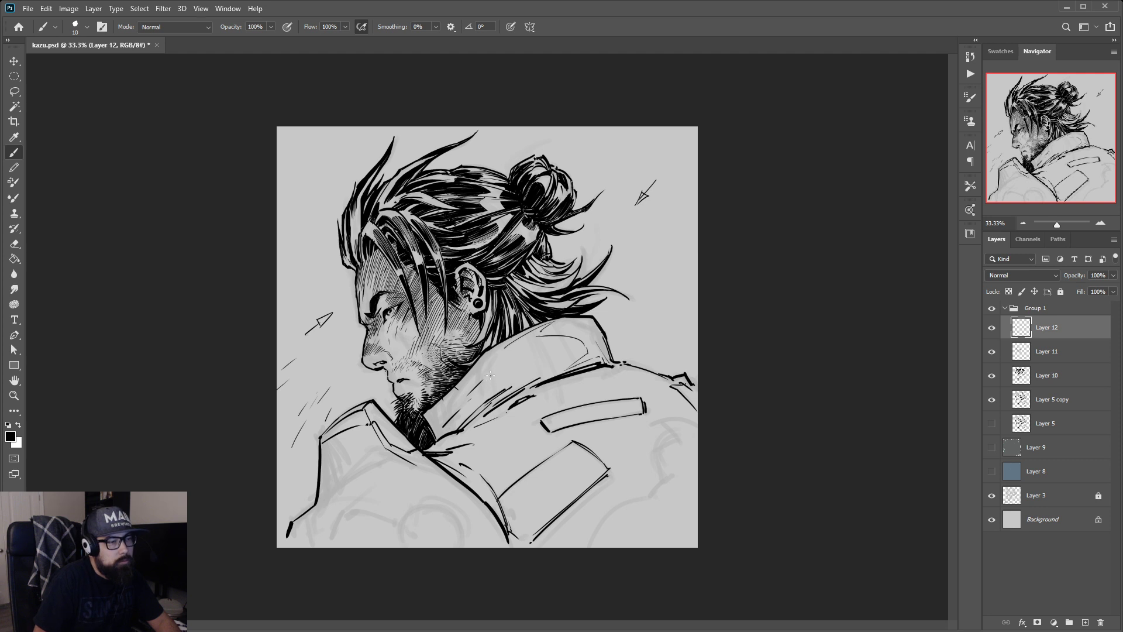
{"action": "left_click_drag", "start_coordinate": [495, 373], "coordinate": [467, 399]}
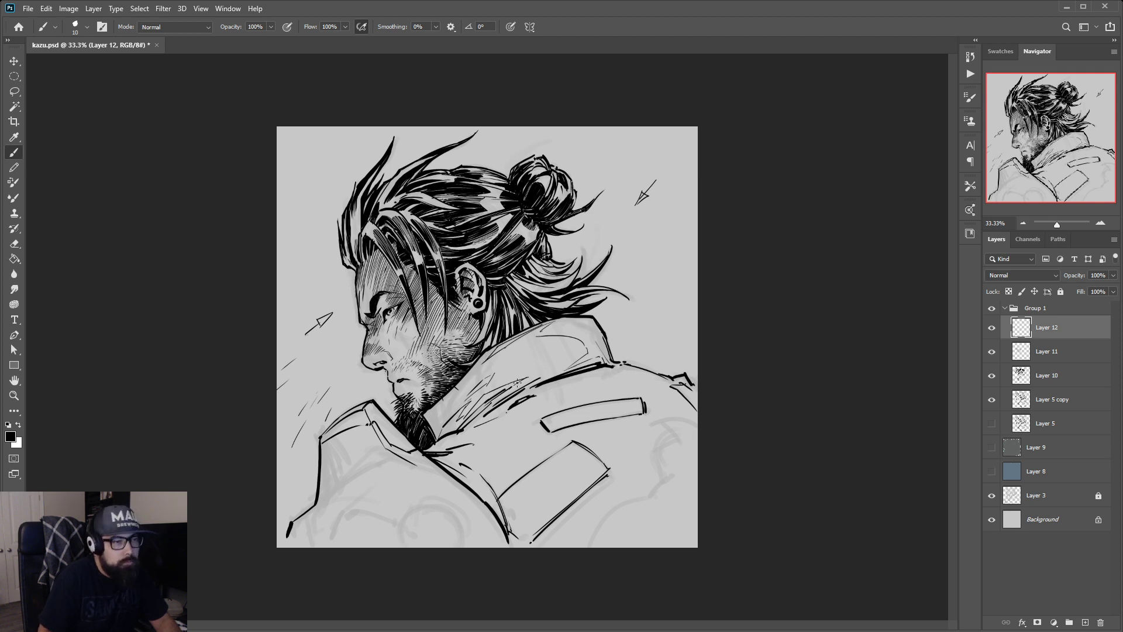
Mirror the canvas horizontally and rotate it clockwise to suit inking along the collar
{"action": "key", "text": "ctrl+minus"}
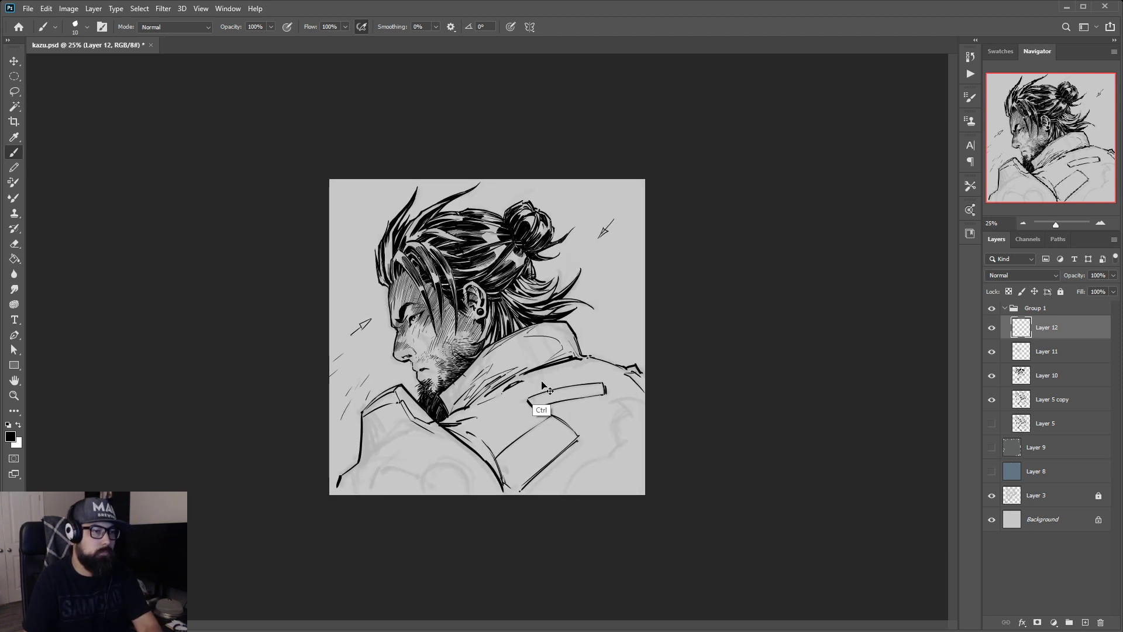
{"action": "key", "text": "ctrl+shift+h"}
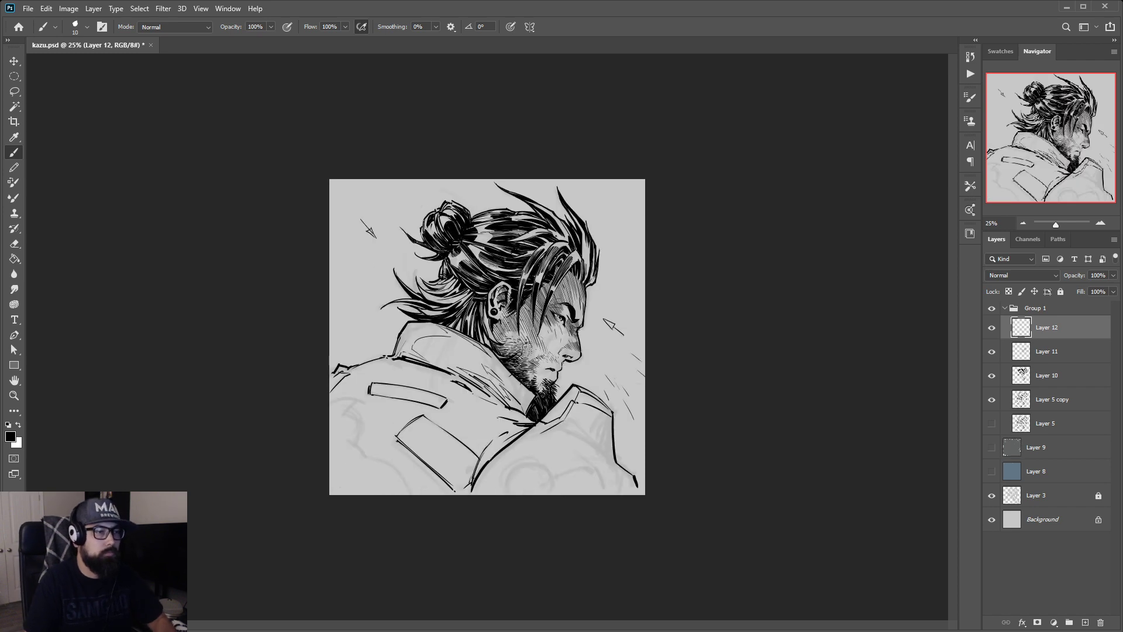
{"action": "key", "text": "r"}
{"action": "mouse_move", "coordinate": [387, 248]}
{"action": "left_mouse_down"}
{"action": "mouse_move", "coordinate": [498, 240]}
{"action": "mouse_move", "coordinate": [466, 246]}
{"action": "left_mouse_up"}
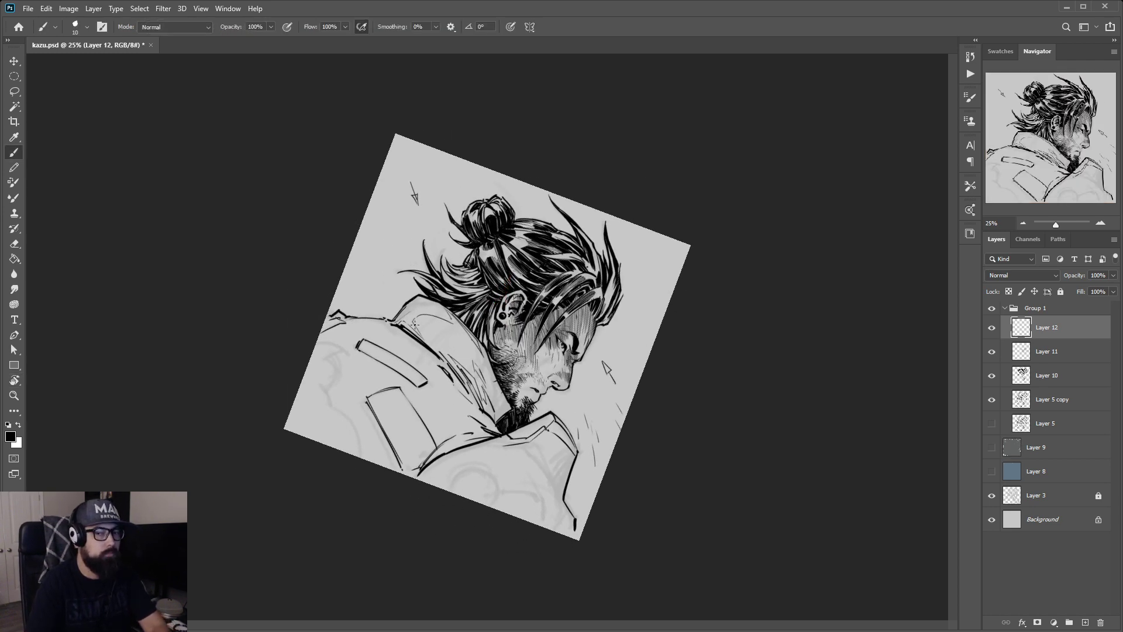
{"action": "key", "text": "ctrl+plus"}
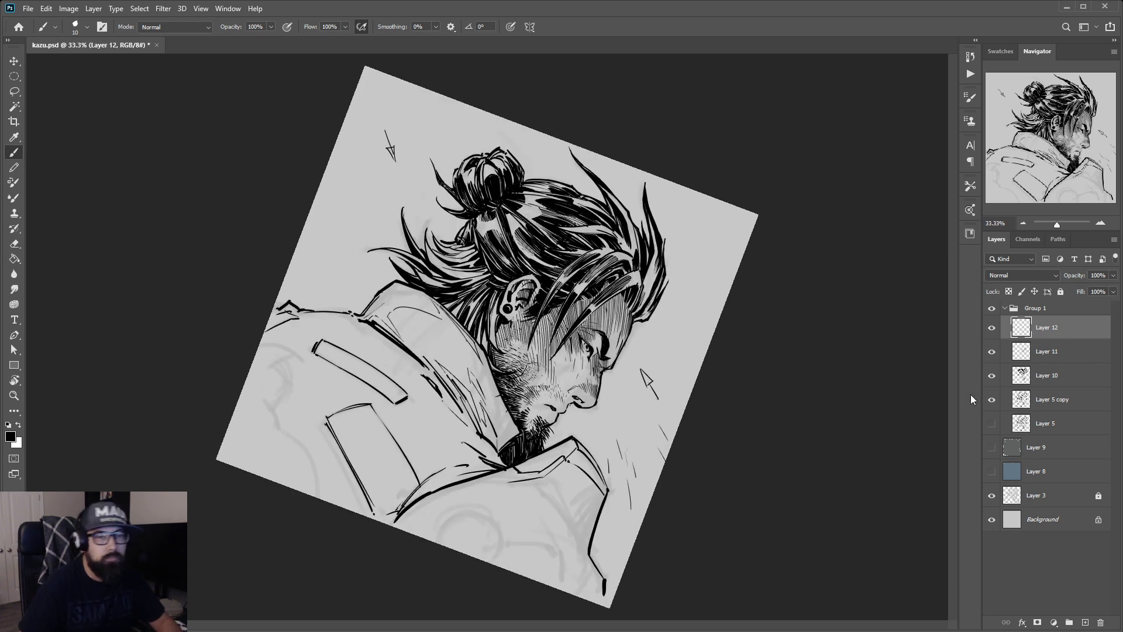
On a new layer above Layer 12, ink dark shadow strokes along the collar's lower fold with a size 15 brush
{"action": "left_click", "coordinate": [1085, 621]}
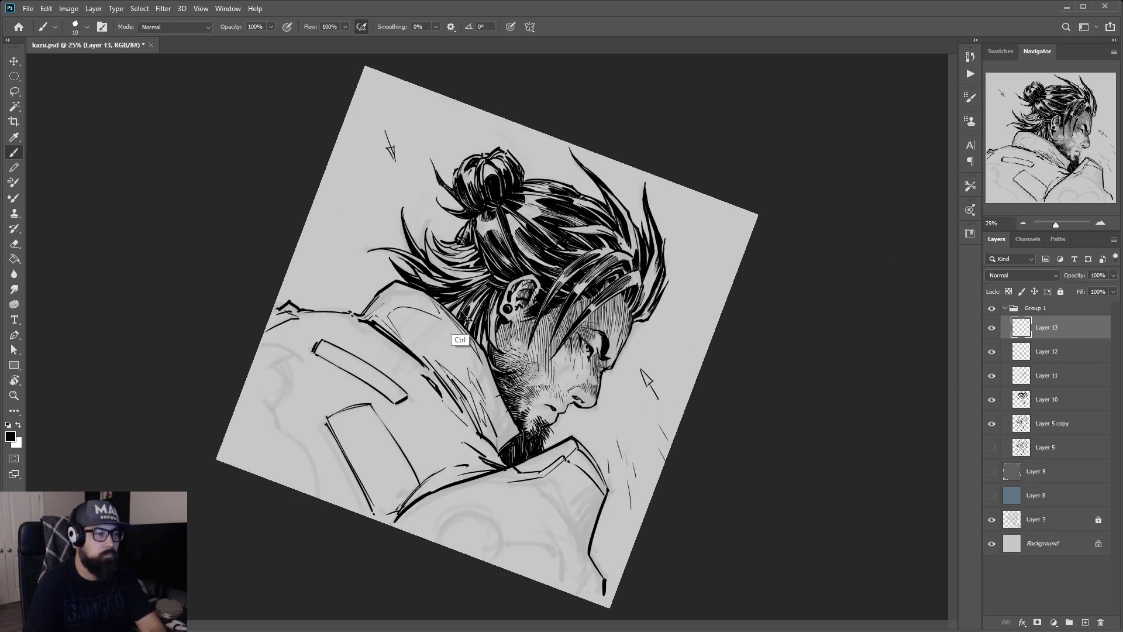
{"action": "key", "text": "ctrl+minus"}
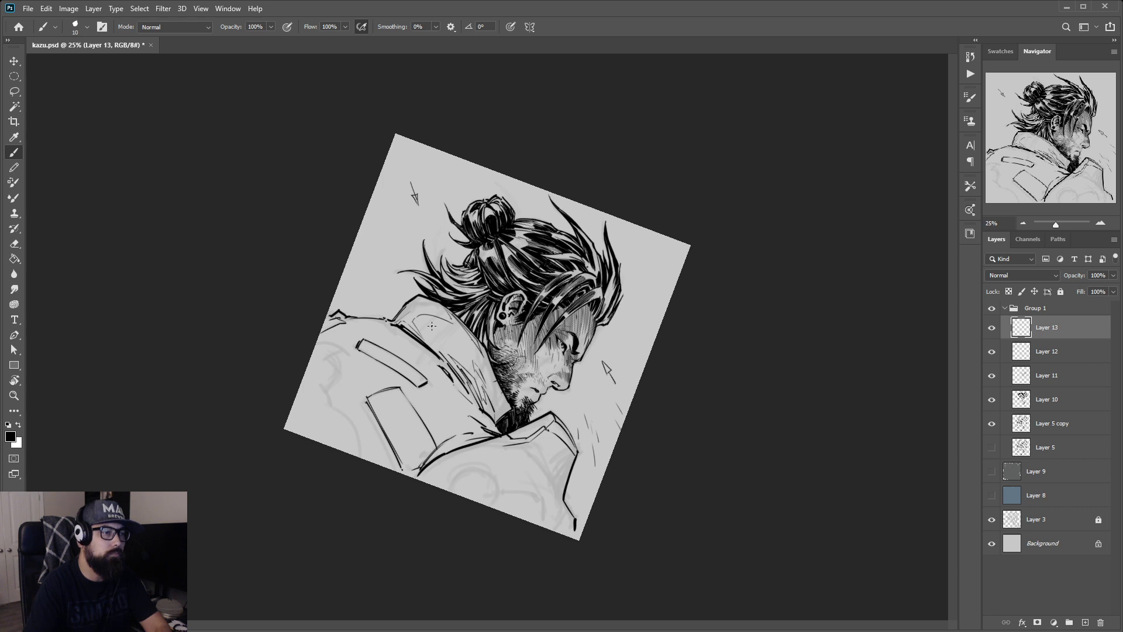
{"action": "key", "text": "bracketright"}
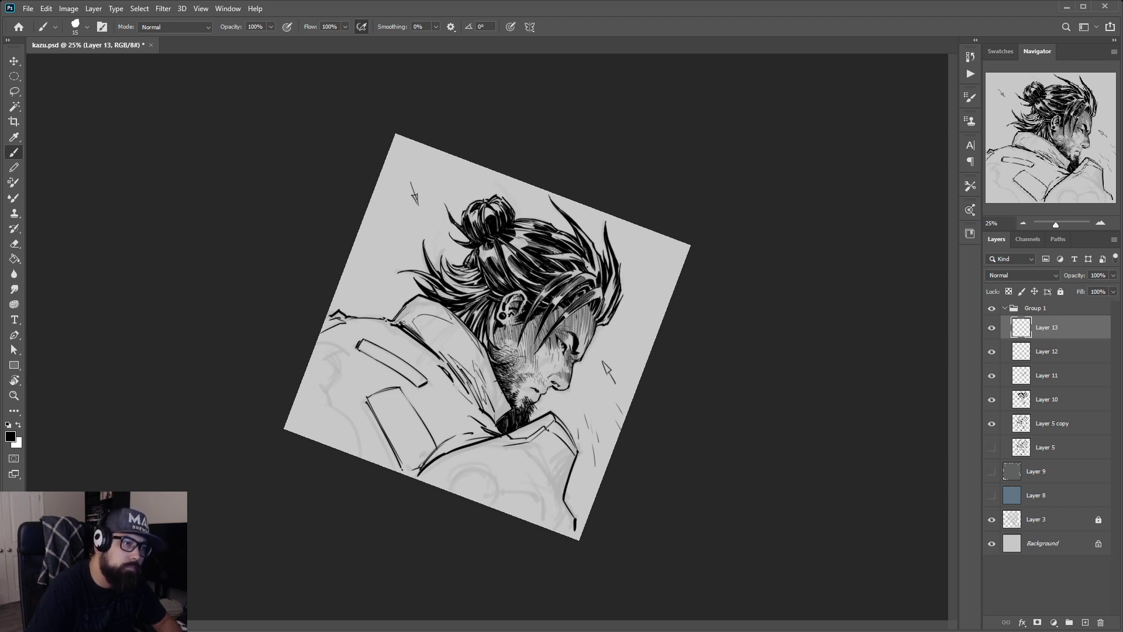
{"action": "left_click_drag", "start_coordinate": [404, 323], "coordinate": [442, 357]}
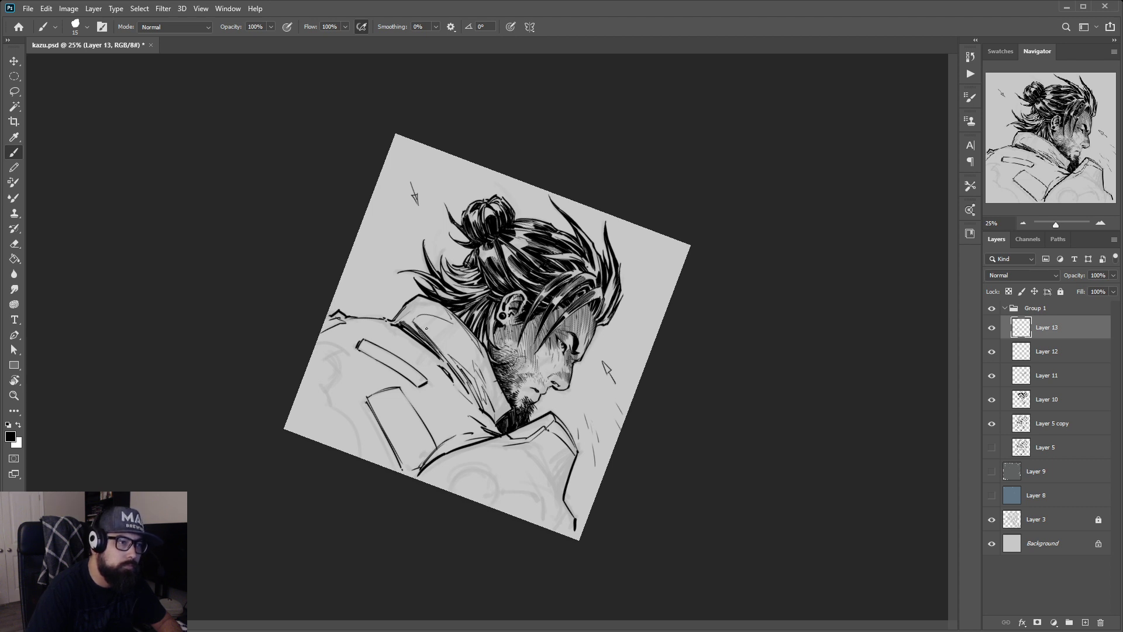
{"action": "left_click_drag", "start_coordinate": [414, 321], "coordinate": [459, 358]}
{"action": "left_click_drag", "start_coordinate": [424, 334], "coordinate": [466, 367]}
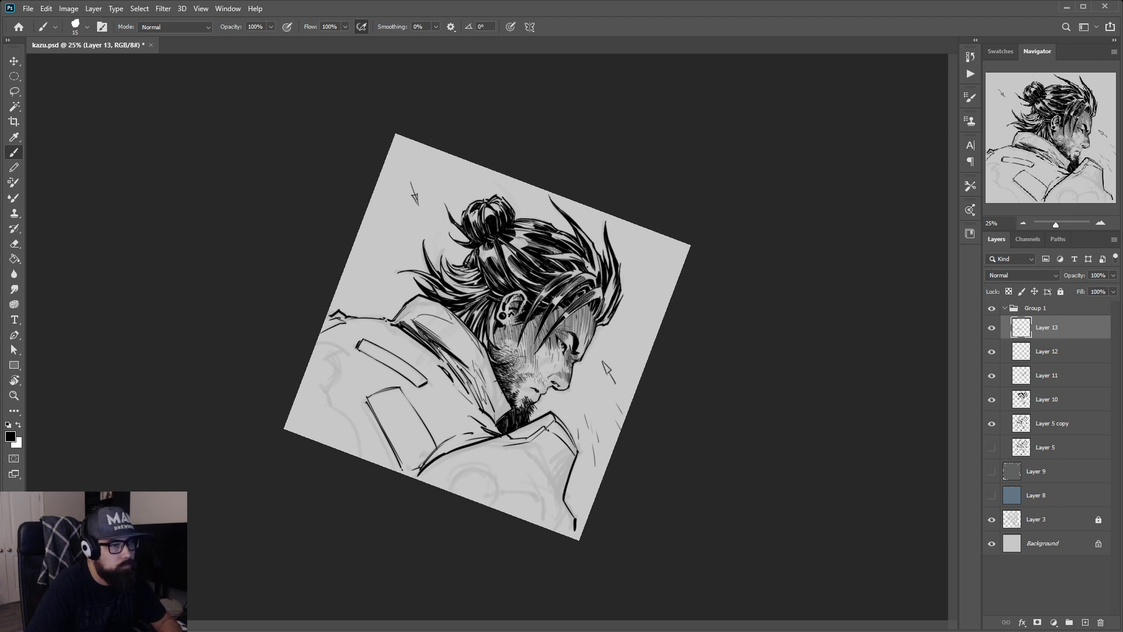
{"action": "left_click_drag", "start_coordinate": [439, 347], "coordinate": [477, 408]}
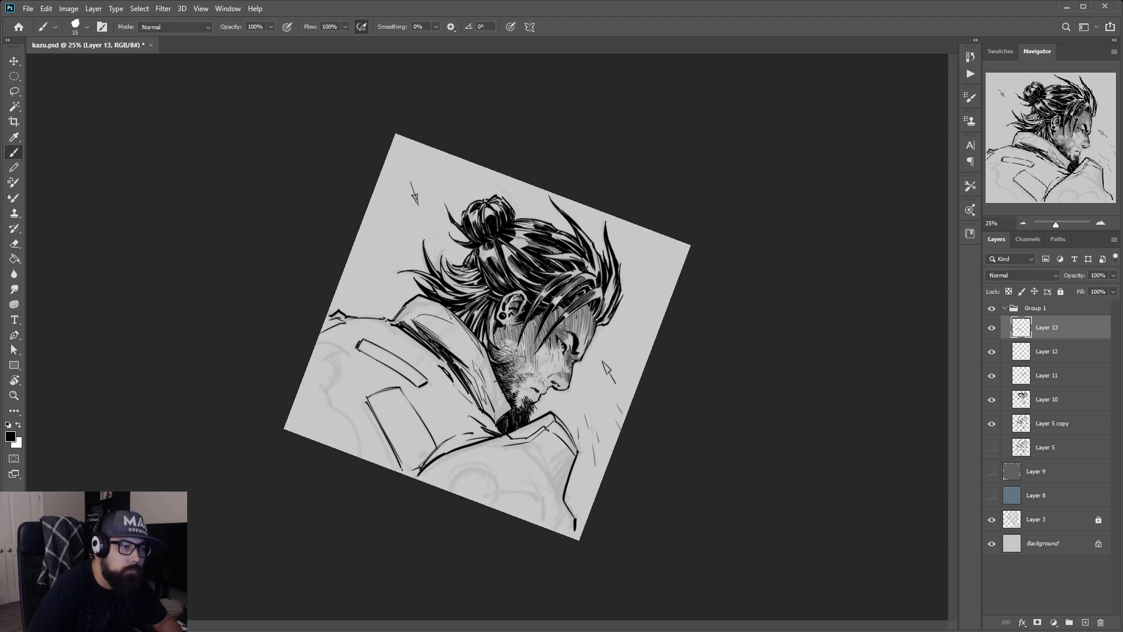
{"action": "left_click_drag", "start_coordinate": [455, 362], "coordinate": [475, 380]}
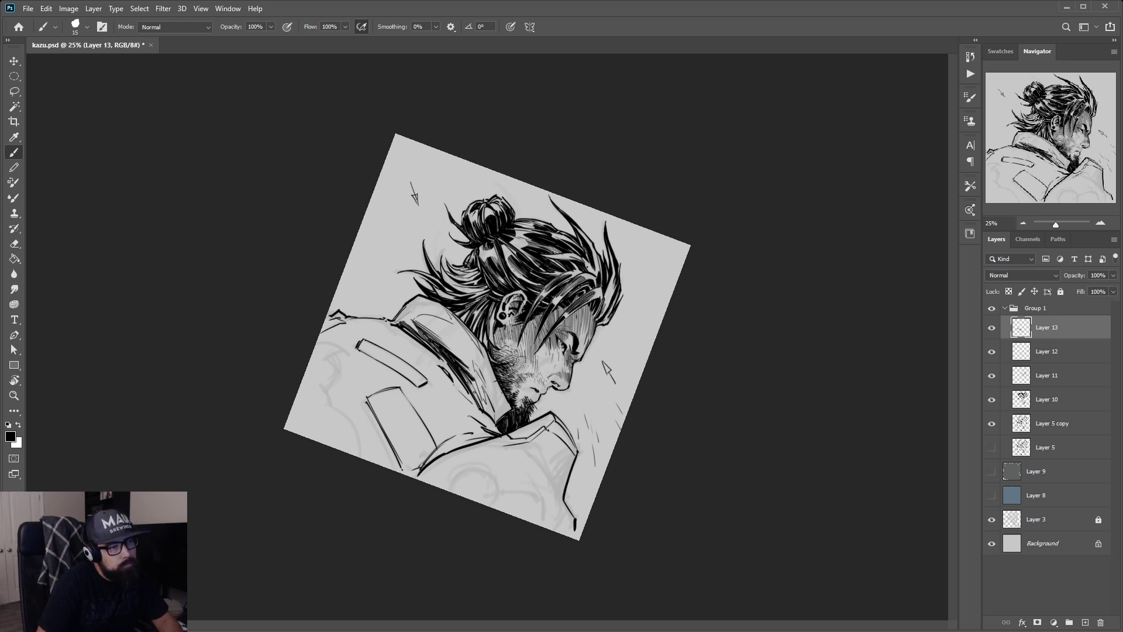
Extend the collar's shadow with tapered ink strokes down toward the tip below the beard
{"action": "left_click_drag", "start_coordinate": [470, 380], "coordinate": [481, 407]}
{"action": "left_click_drag", "start_coordinate": [474, 380], "coordinate": [481, 405]}
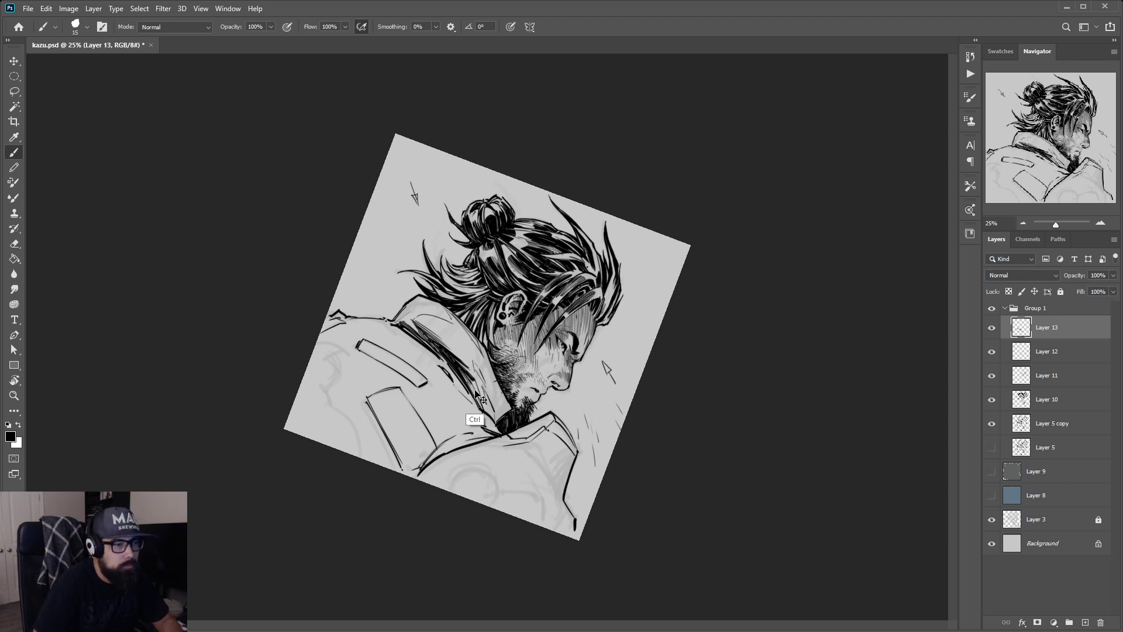
{"action": "left_click_drag", "start_coordinate": [471, 380], "coordinate": [481, 403]}
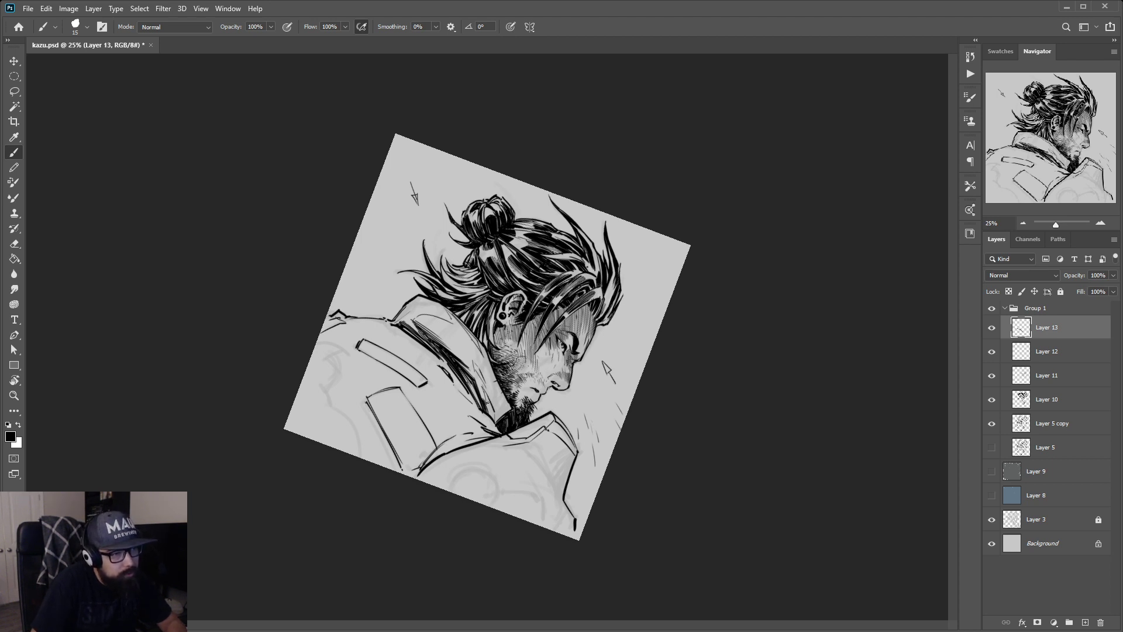
{"action": "mouse_move", "coordinate": [494, 421]}
{"action": "left_mouse_down"}
{"action": "mouse_move", "coordinate": [484, 392]}
{"action": "mouse_move", "coordinate": [493, 414]}
{"action": "left_mouse_up"}
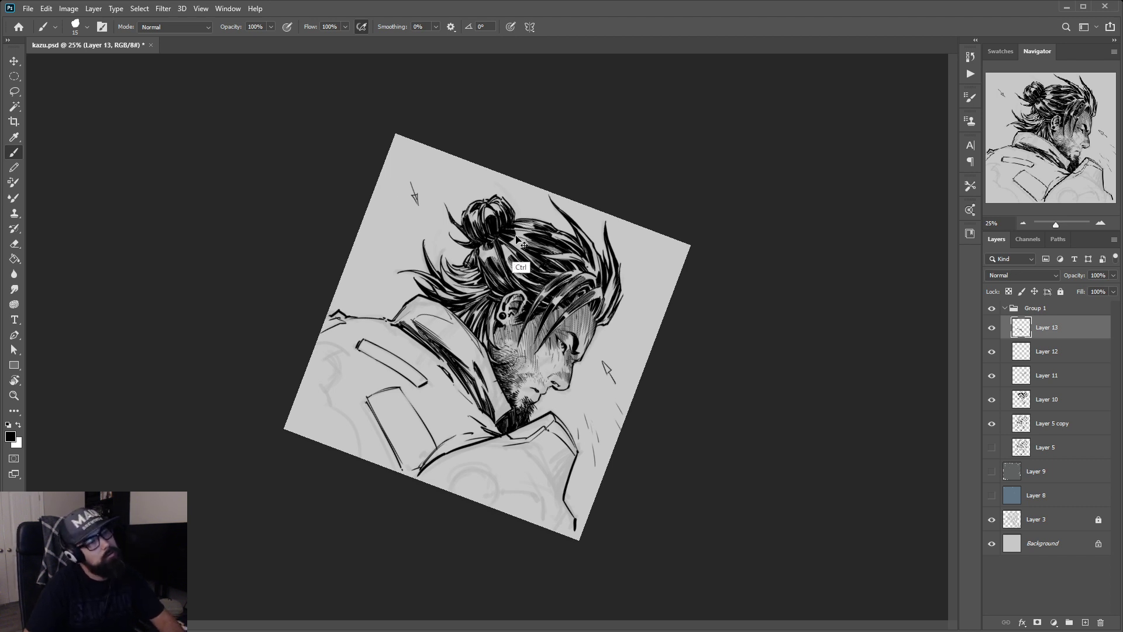
{"action": "key", "text": "ctrl"}
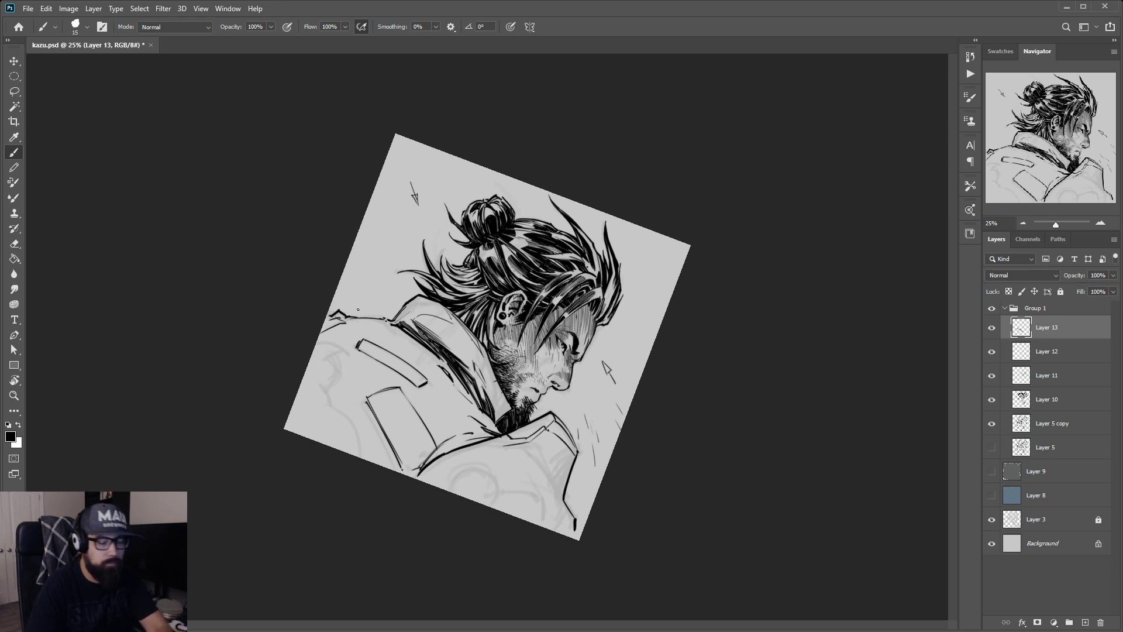
Outline a small area beside the collar's lower shadow with the Lasso tool, then return to the Brush tool
{"action": "key", "text": "ctrl+plus"}
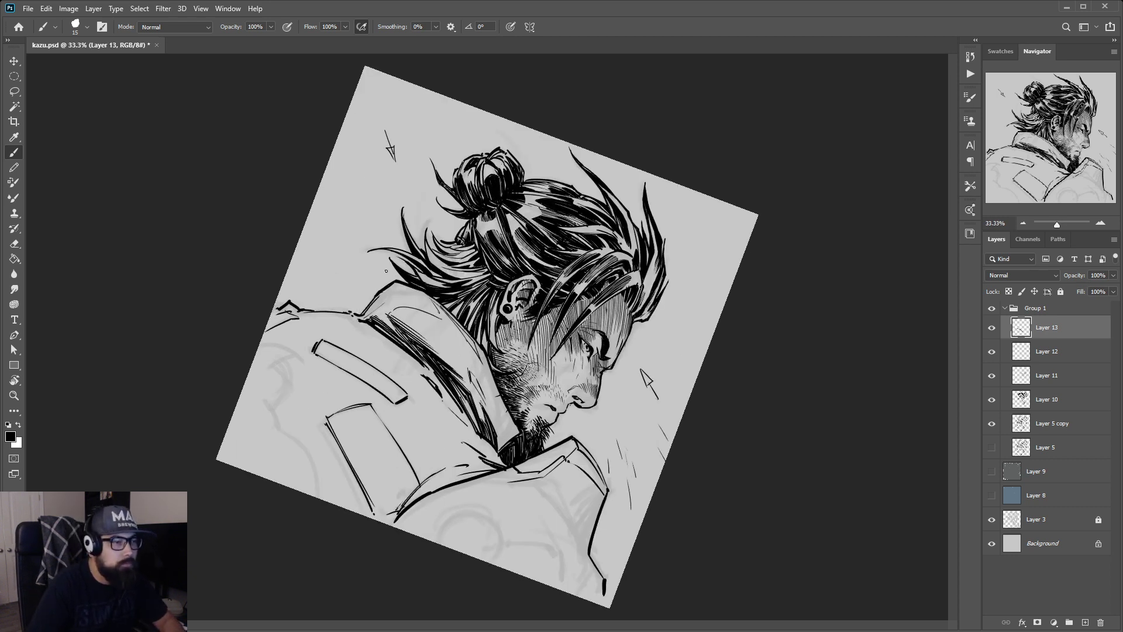
{"action": "key", "text": "l"}
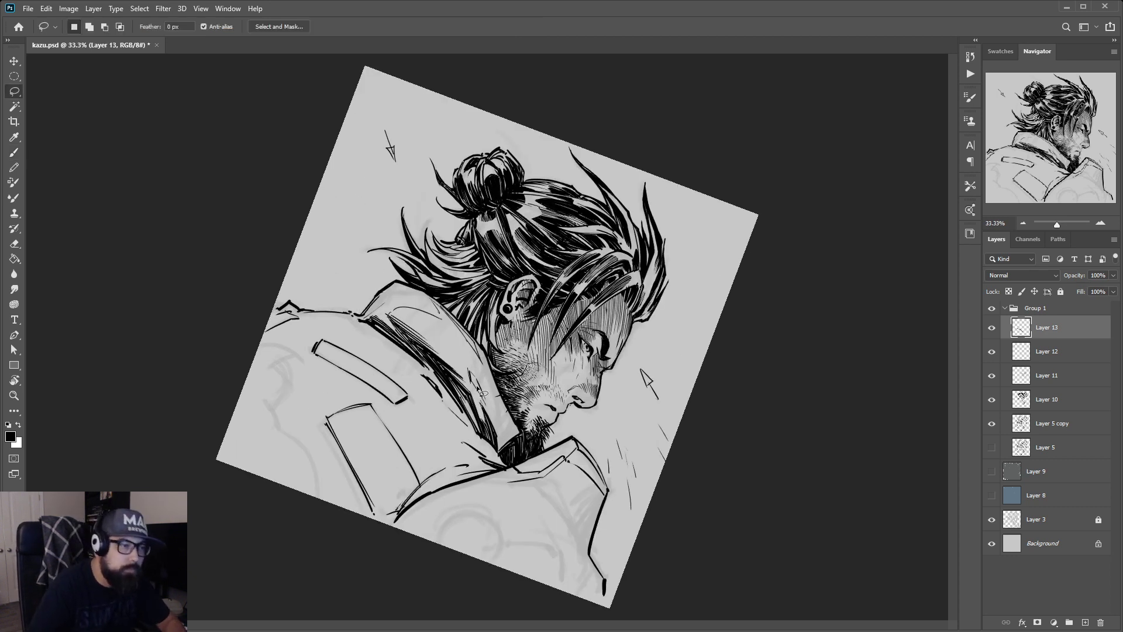
{"action": "mouse_move", "coordinate": [475, 386]}
{"action": "left_mouse_down"}
{"action": "mouse_move", "coordinate": [491, 412]}
{"action": "mouse_move", "coordinate": [470, 372]}
{"action": "mouse_move", "coordinate": [483, 403]}
{"action": "left_mouse_up"}
{"action": "key", "text": "b"}
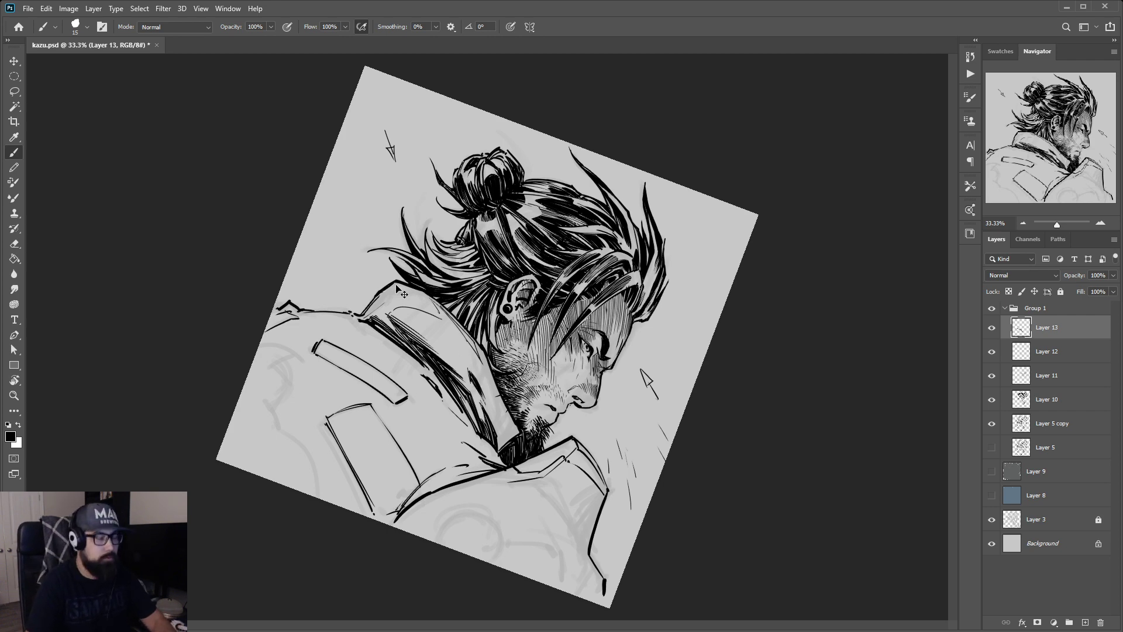
Straighten the canvas and flip it horizontally and back to check the collar shading
{"action": "key", "text": "r"}
{"action": "mouse_move", "coordinate": [598, 319]}
{"action": "left_mouse_down"}
{"action": "mouse_move", "coordinate": [588, 275]}
{"action": "mouse_move", "coordinate": [613, 294]}
{"action": "left_mouse_up"}
{"action": "key", "text": "b"}
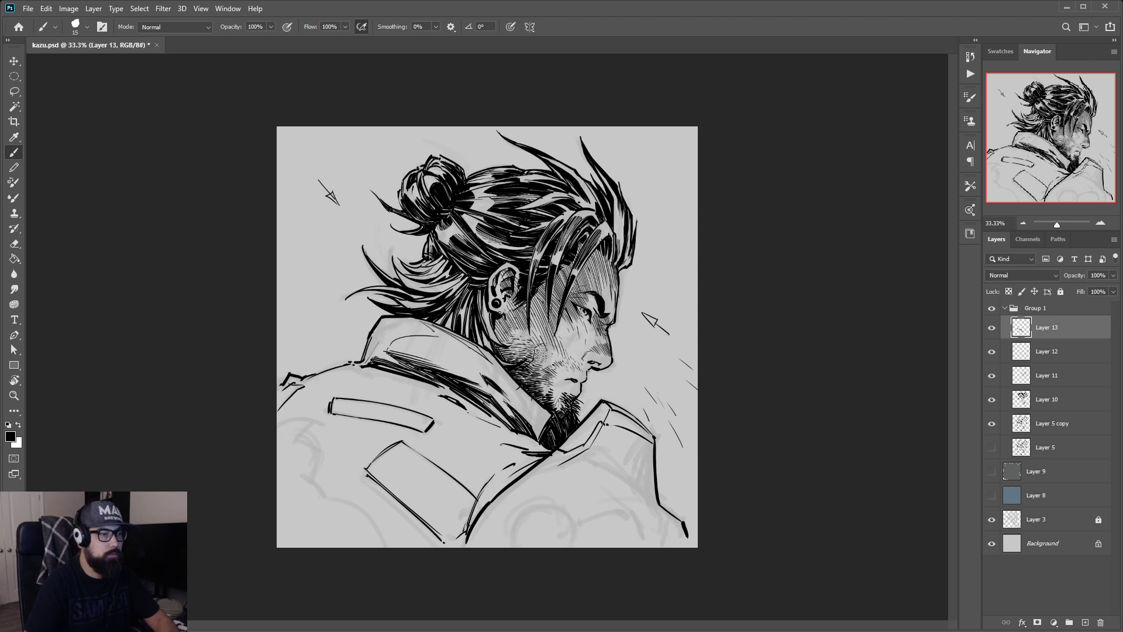
{"action": "key", "text": "h"}
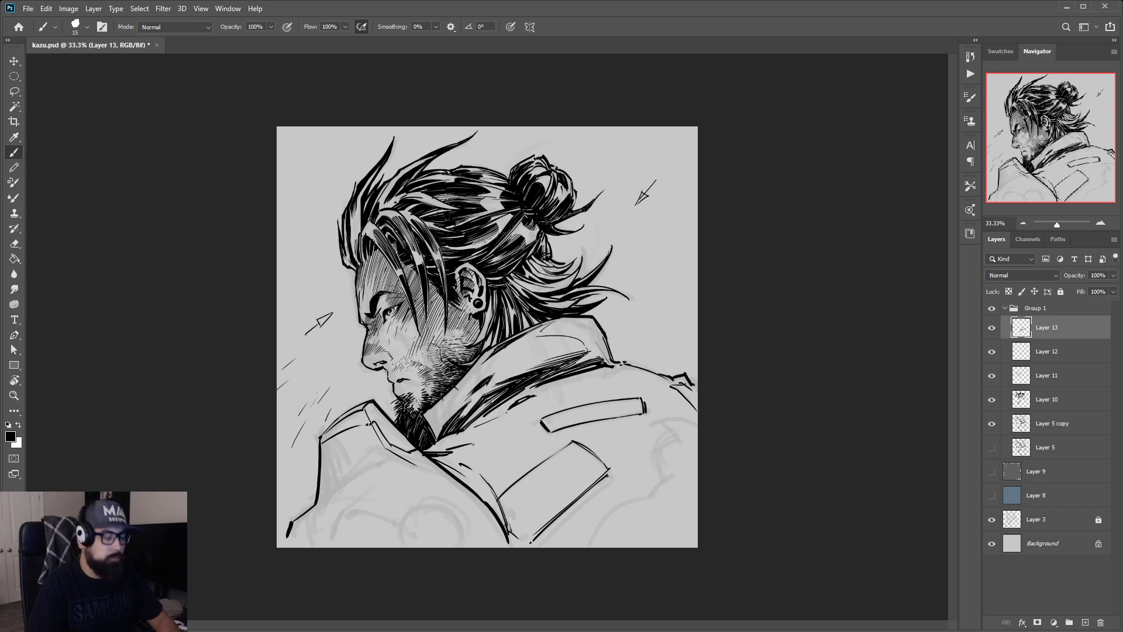
{"action": "key", "text": "ctrl+shift+h"}
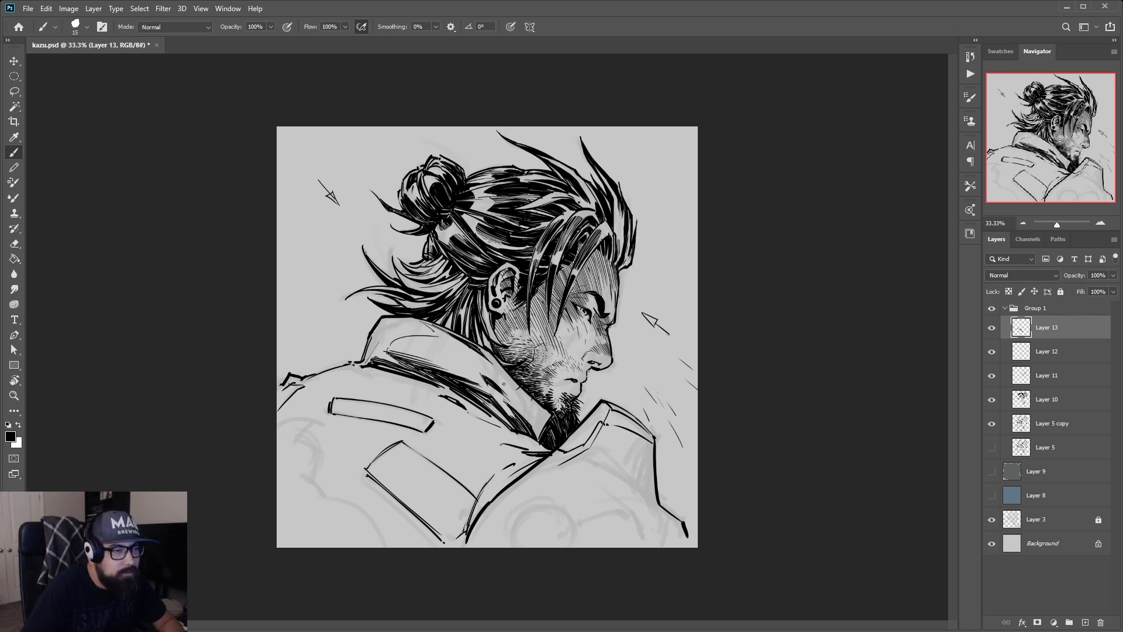
Hatch diagonal shadow strokes on the collar's front part below the jaw, then compare with Layer 12 hidden and shown
{"action": "left_click_drag", "start_coordinate": [504, 384], "coordinate": [527, 414]}
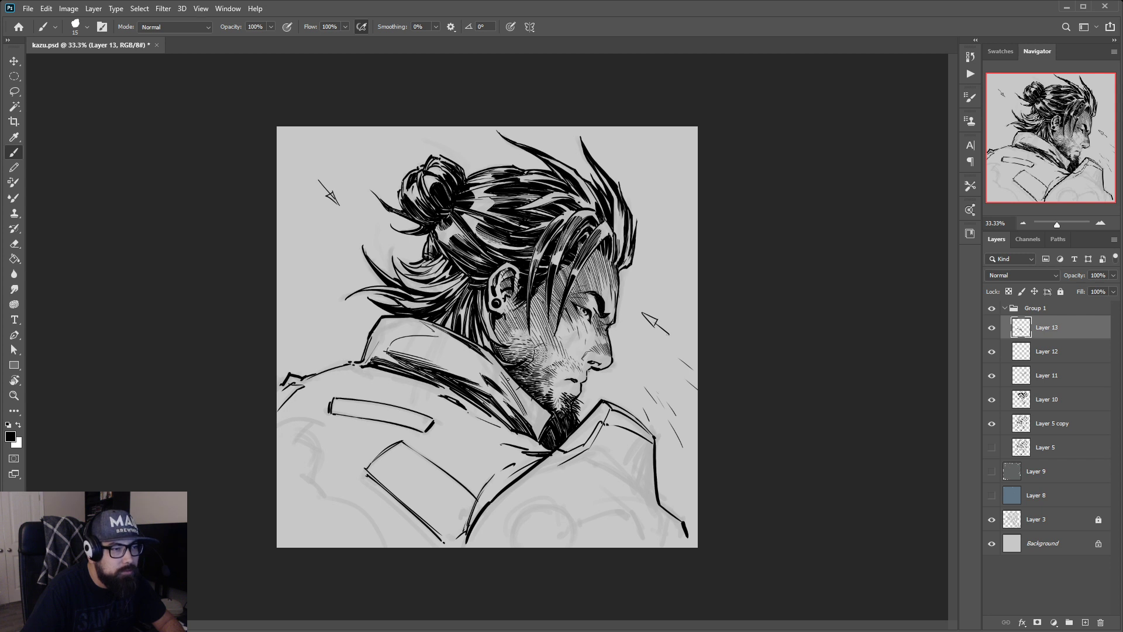
{"action": "left_click_drag", "start_coordinate": [499, 364], "coordinate": [536, 427]}
{"action": "mouse_move", "coordinate": [520, 387]}
{"action": "left_mouse_down"}
{"action": "mouse_move", "coordinate": [541, 438]}
{"action": "mouse_move", "coordinate": [546, 423]}
{"action": "left_mouse_up"}
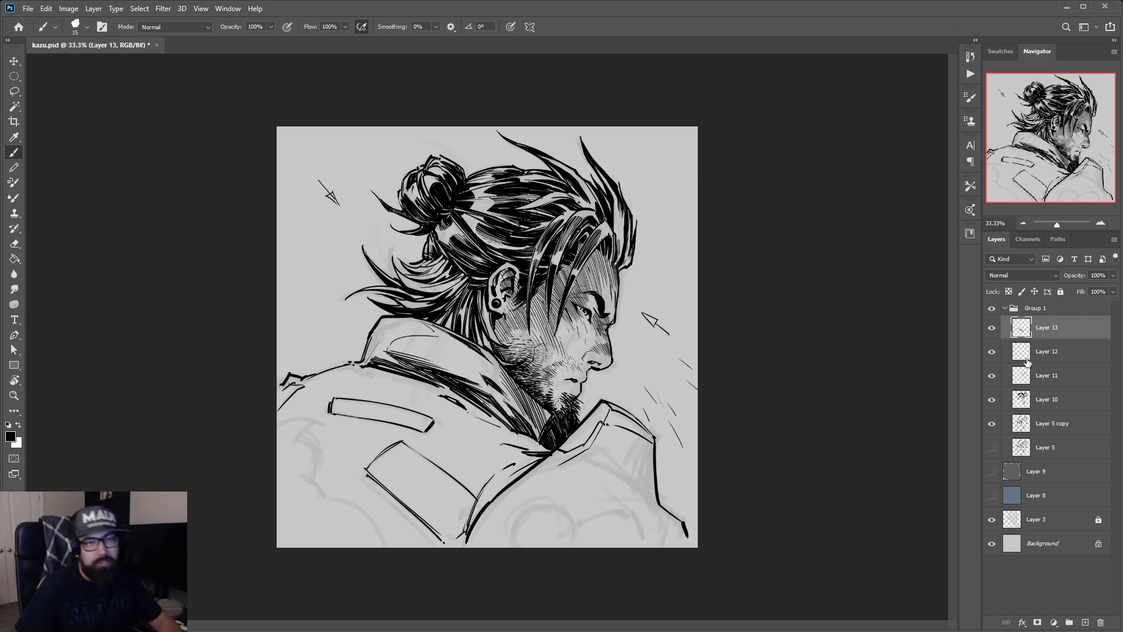
{"action": "left_click", "coordinate": [993, 353]}
{"action": "left_click", "coordinate": [993, 353]}
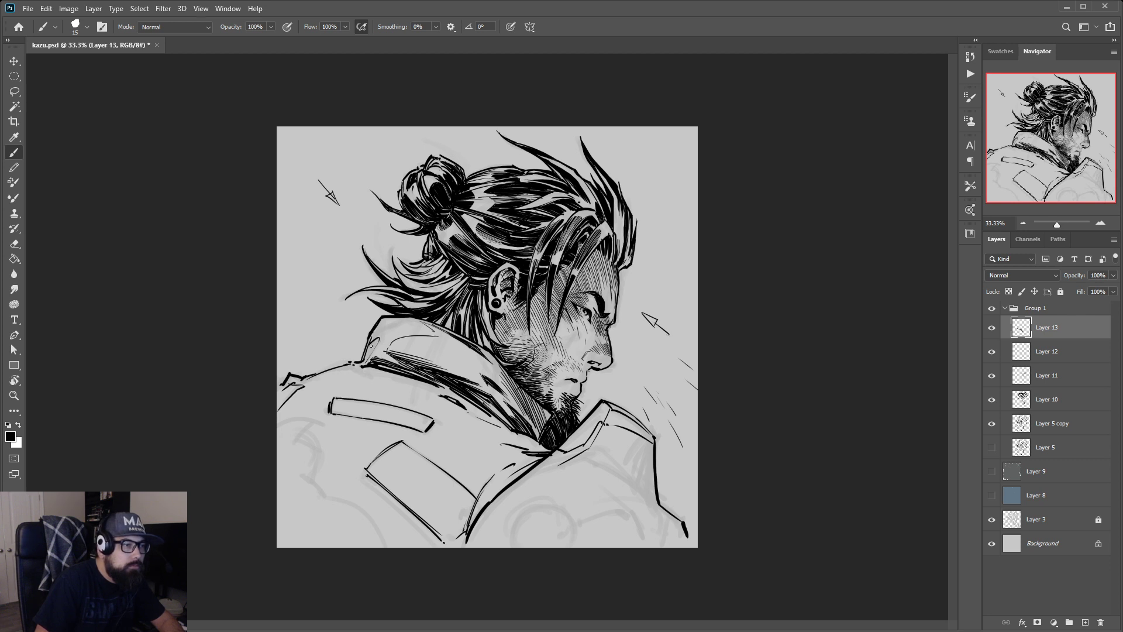
Ink short shadow strokes at the collar's back edge, behind the neck
{"action": "left_click_drag", "start_coordinate": [370, 345], "coordinate": [380, 339]}
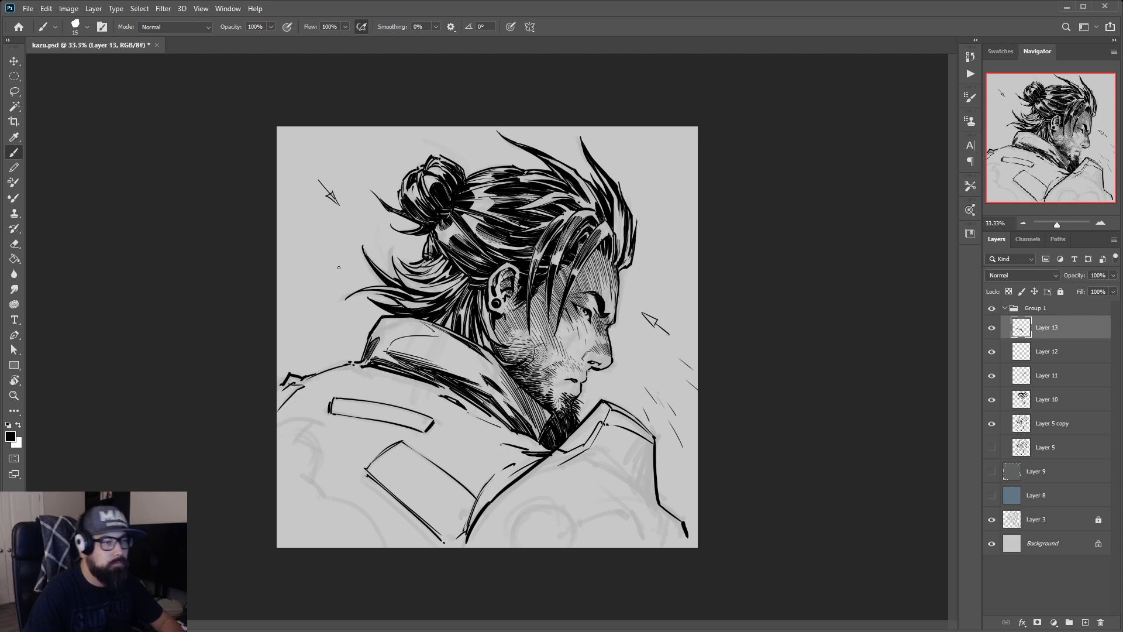
{"action": "key", "text": "ctrl+minus"}
{"action": "key", "text": "ctrl+minus"}
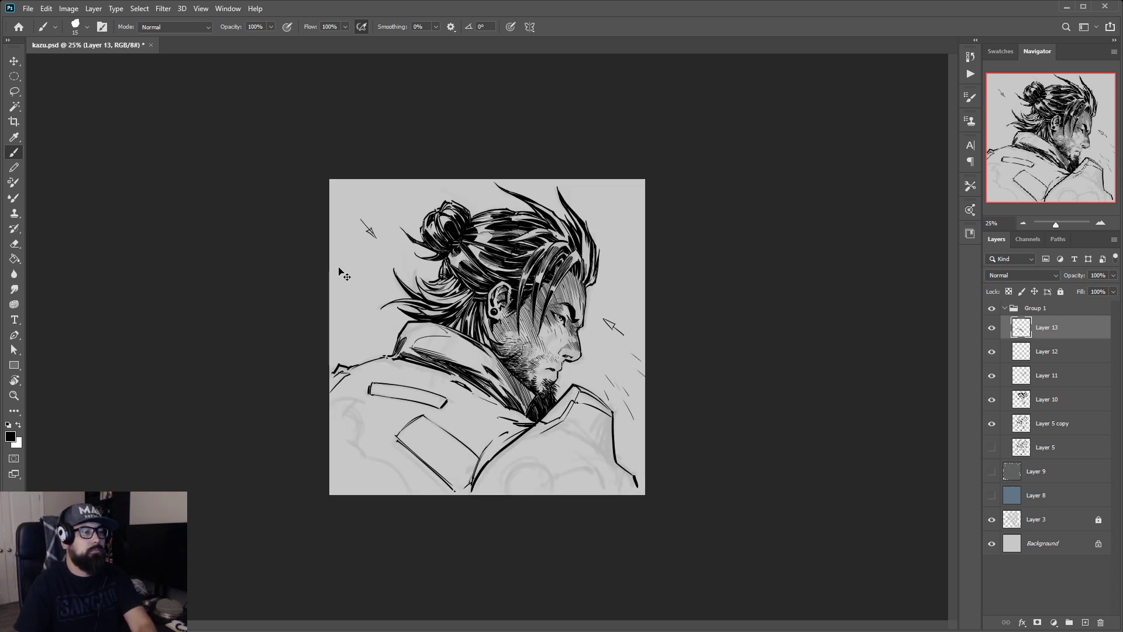
{"action": "key", "text": "ctrl+plus"}
{"action": "key", "text": "ctrl+plus"}
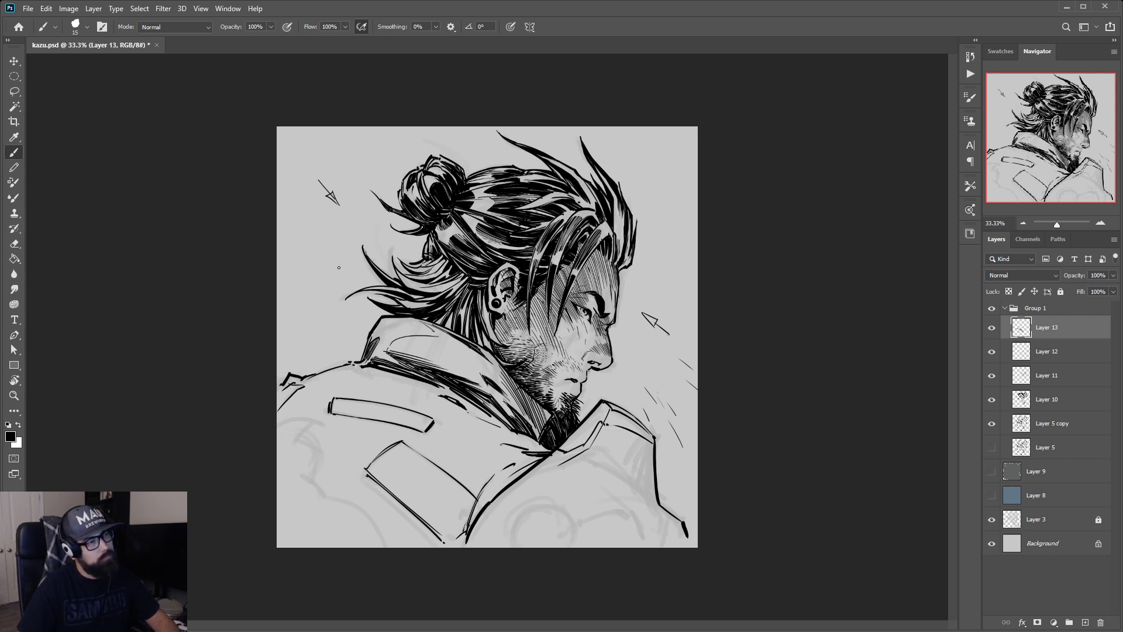
Merge Layer 12 with Layer 13, then erase part of the thin curved line on the collar's upper back
{"action": "key", "text": "e"}
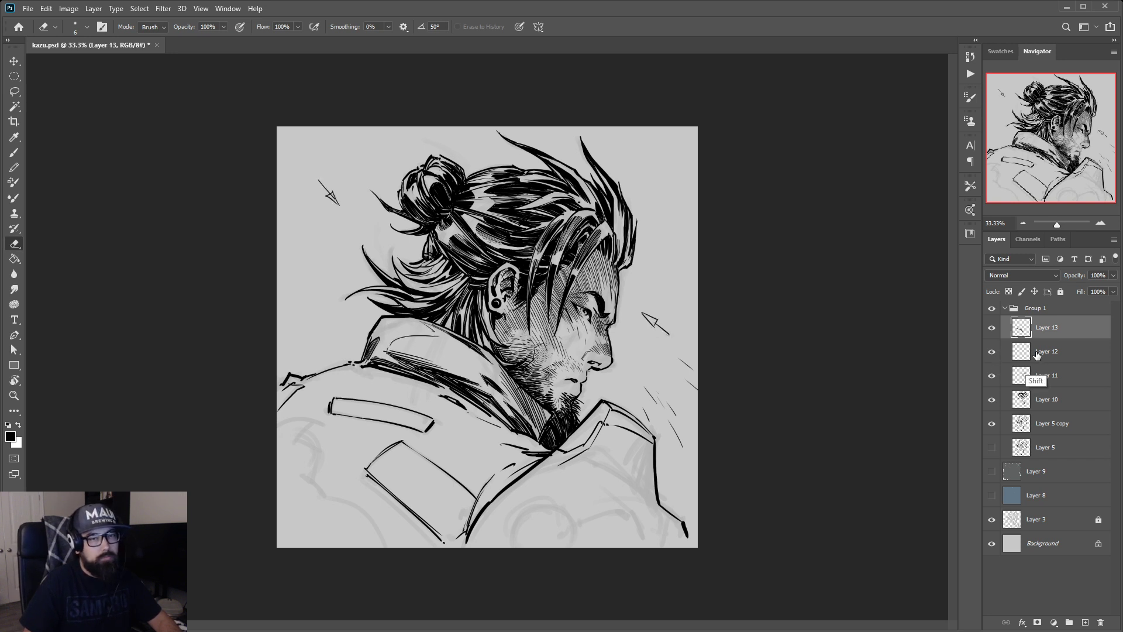
{"action": "left_click", "coordinate": [1019, 350], "text": "ctrl"}
{"action": "key", "text": "ctrl+e"}
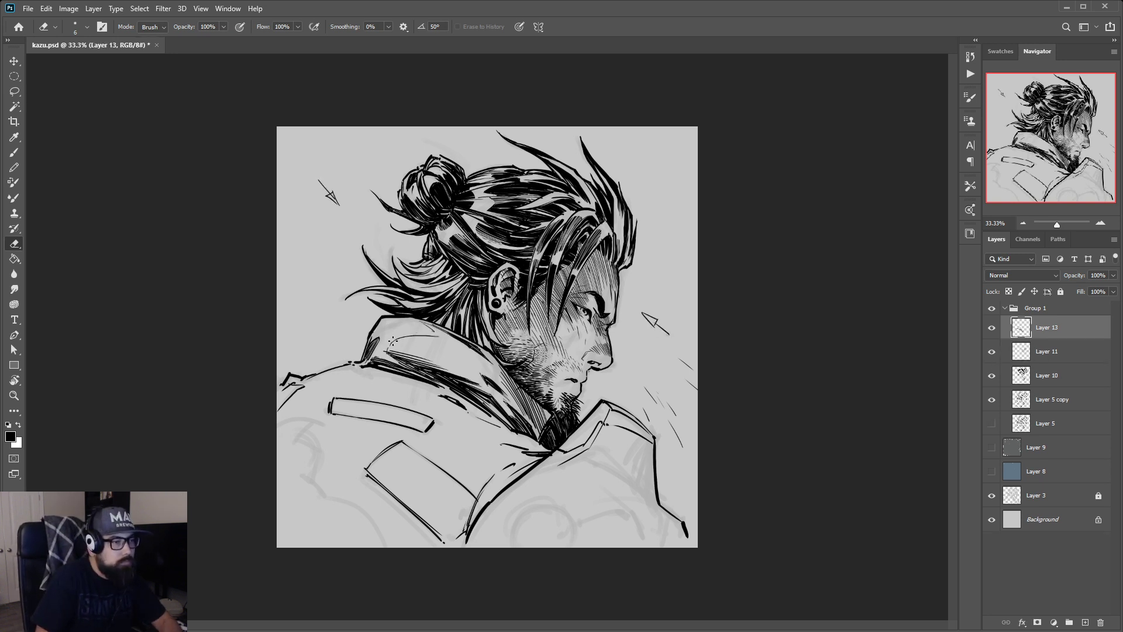
{"action": "left_click_drag", "start_coordinate": [401, 335], "coordinate": [408, 338]}
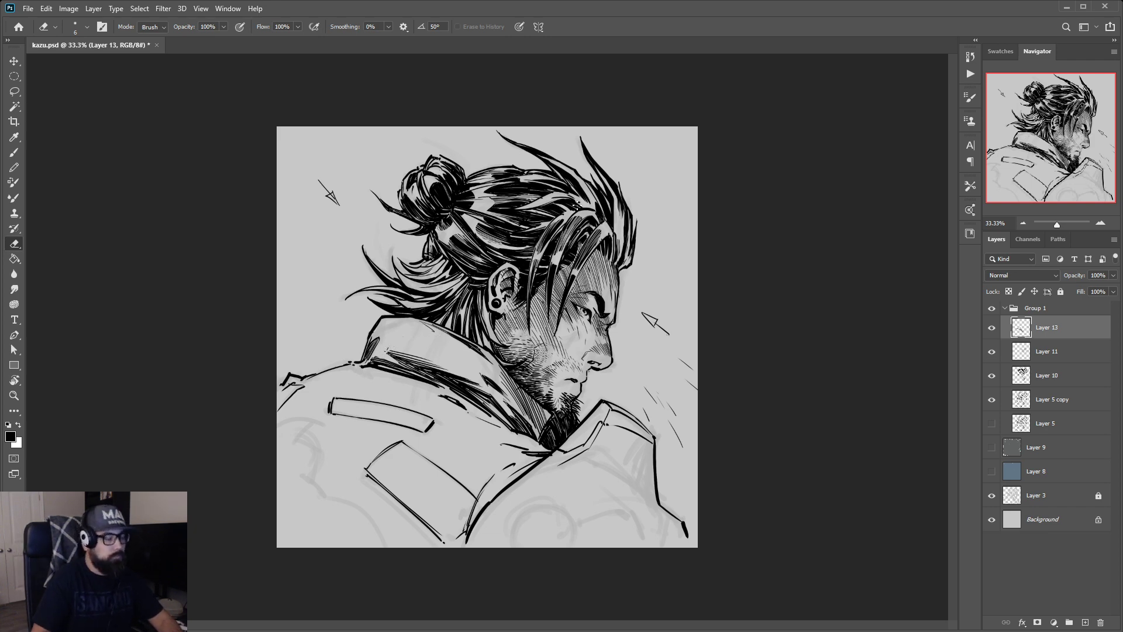
Flip the canvas horizontally and brush short contour strokes along the upper back of the collar
{"action": "key", "text": "r"}
{"action": "left_click_drag", "start_coordinate": [607, 289], "coordinate": [541, 219]}
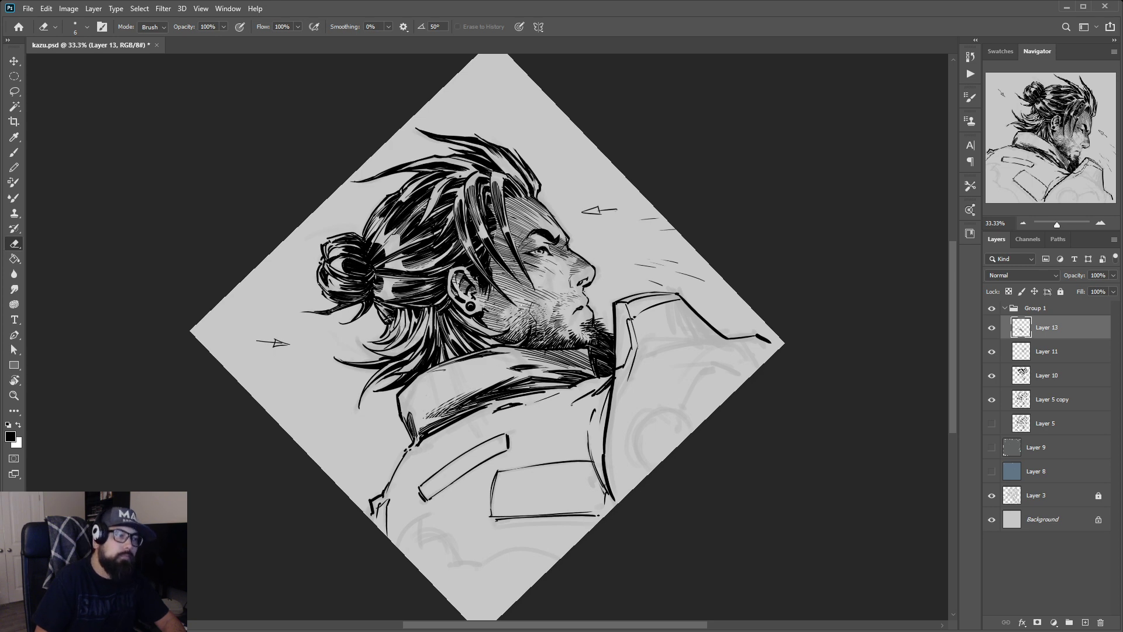
{"action": "key", "text": "r"}
{"action": "mouse_move", "coordinate": [578, 252]}
{"action": "left_mouse_down"}
{"action": "mouse_move", "coordinate": [534, 221]}
{"action": "mouse_move", "coordinate": [460, 215]}
{"action": "mouse_move", "coordinate": [492, 213]}
{"action": "left_mouse_up"}
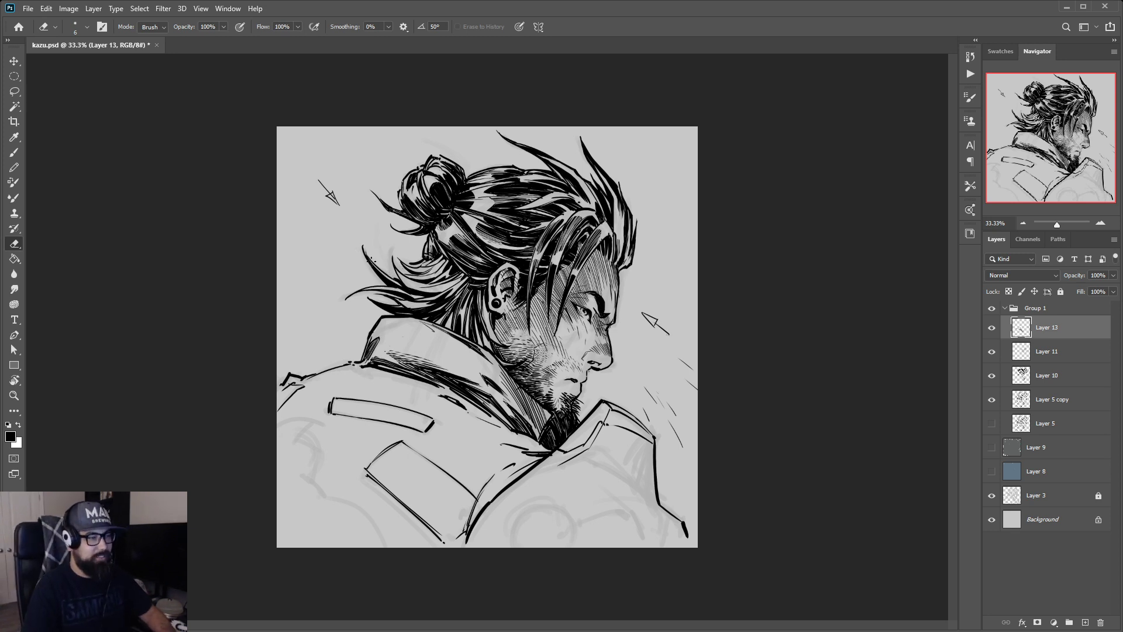
{"action": "key", "text": "b"}
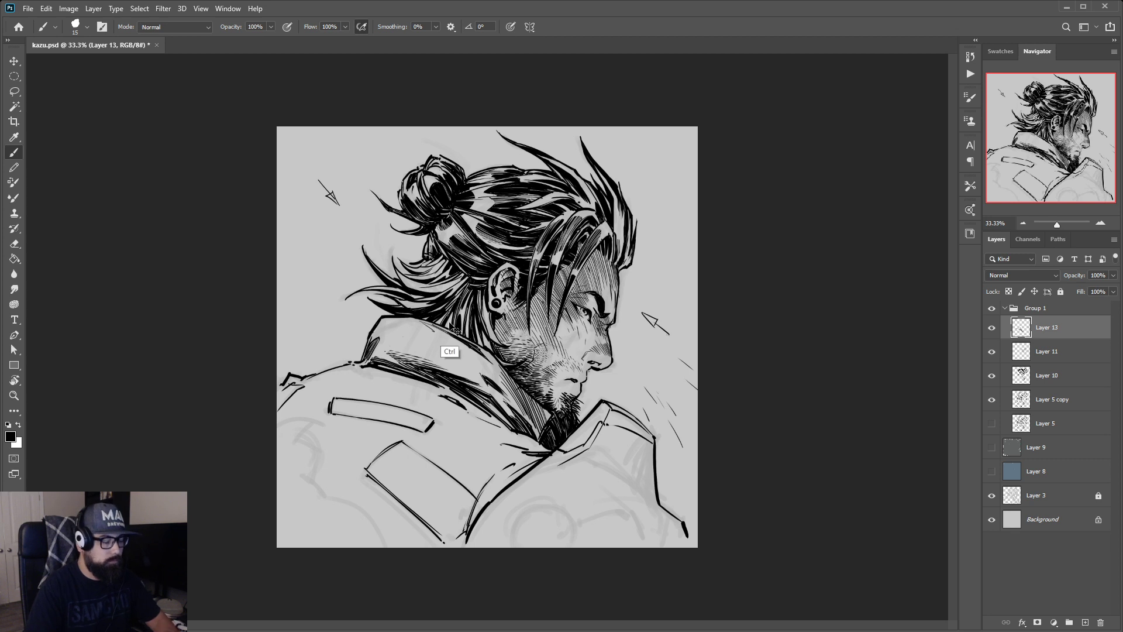
{"action": "key", "text": "ctrl+shift+h"}
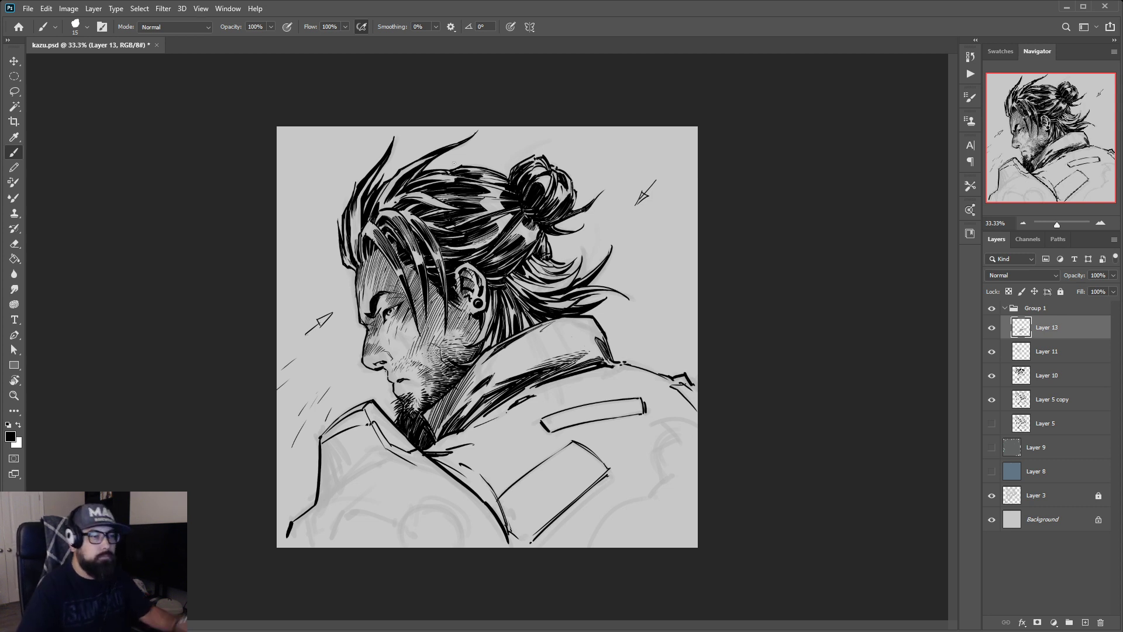
{"action": "left_click_drag", "start_coordinate": [541, 330], "coordinate": [565, 331]}
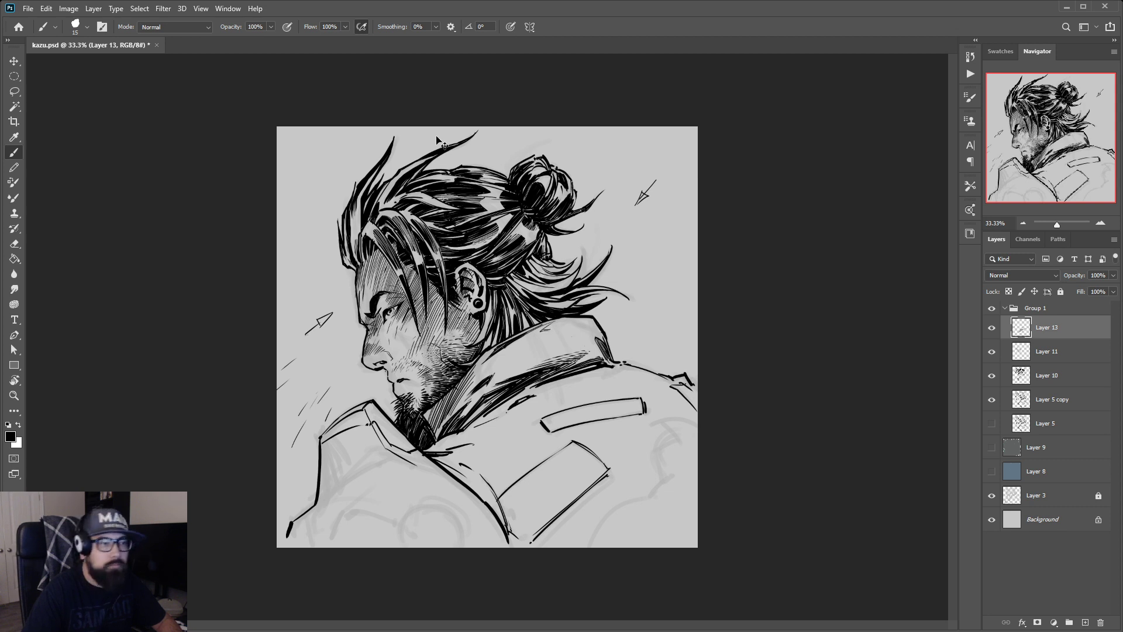
{"action": "left_click_drag", "start_coordinate": [540, 331], "coordinate": [567, 329]}
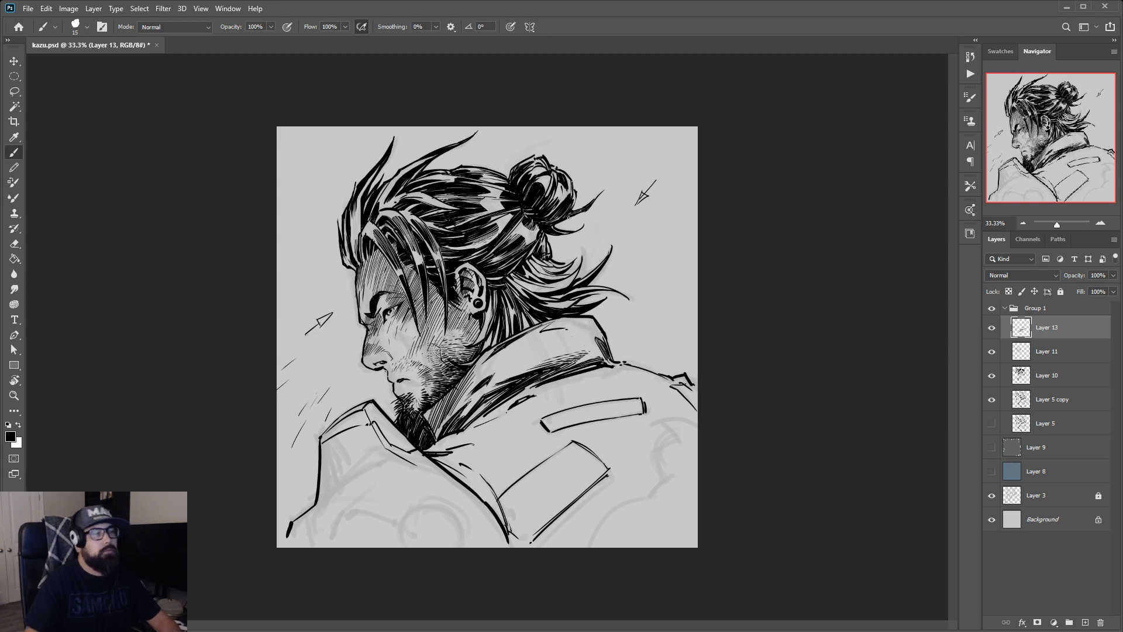
Ink a short curved stroke inside the collar's back corner, with the canvas rotated to suit the stroke direction
{"action": "key", "text": "r"}
{"action": "mouse_move", "coordinate": [549, 326]}
{"action": "left_mouse_down"}
{"action": "mouse_move", "coordinate": [588, 216]}
{"action": "mouse_move", "coordinate": [569, 203]}
{"action": "left_mouse_up"}
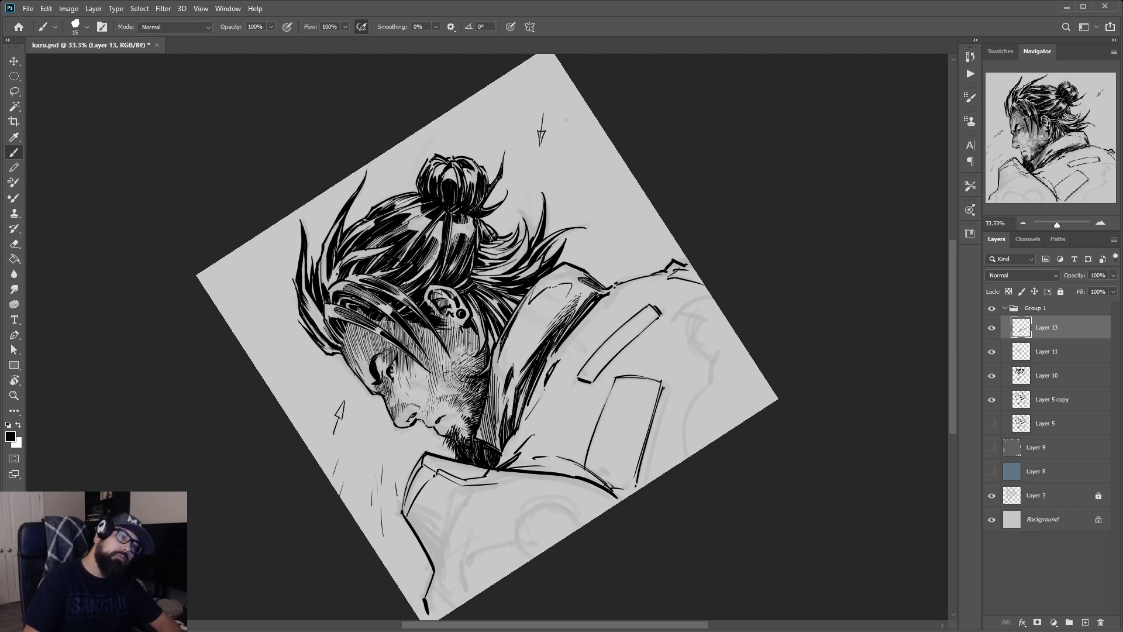
{"action": "key", "text": "r"}
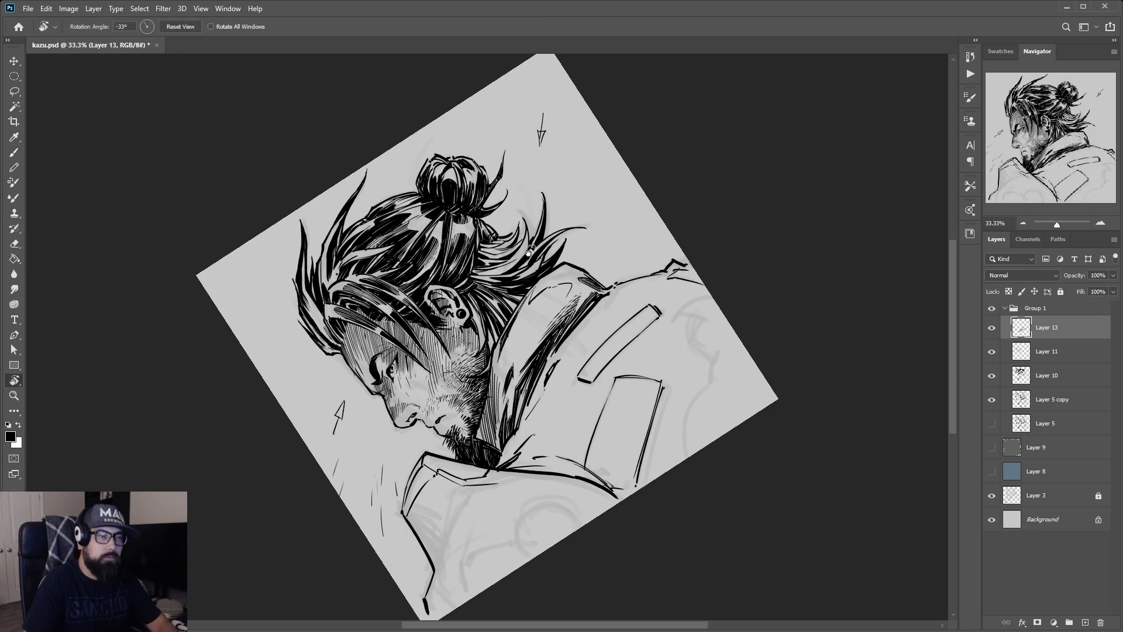
{"action": "mouse_move", "coordinate": [529, 251]}
{"action": "left_mouse_down"}
{"action": "mouse_move", "coordinate": [482, 137]}
{"action": "mouse_move", "coordinate": [619, 258]}
{"action": "left_mouse_up"}
{"action": "key", "text": "r"}
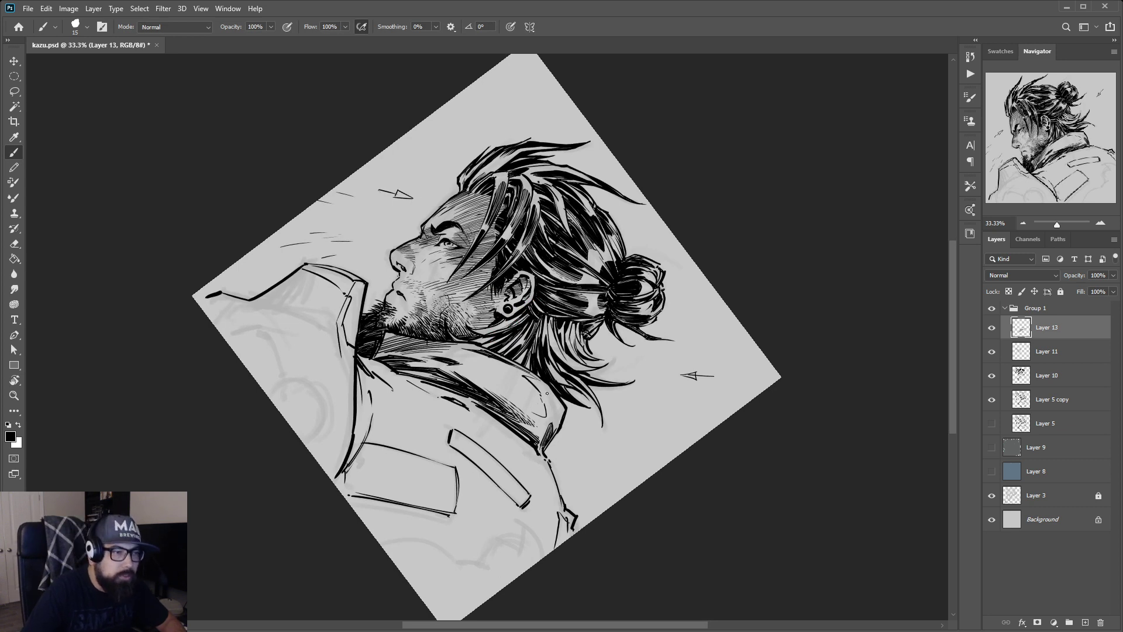
{"action": "left_click_drag", "start_coordinate": [546, 390], "coordinate": [555, 409]}
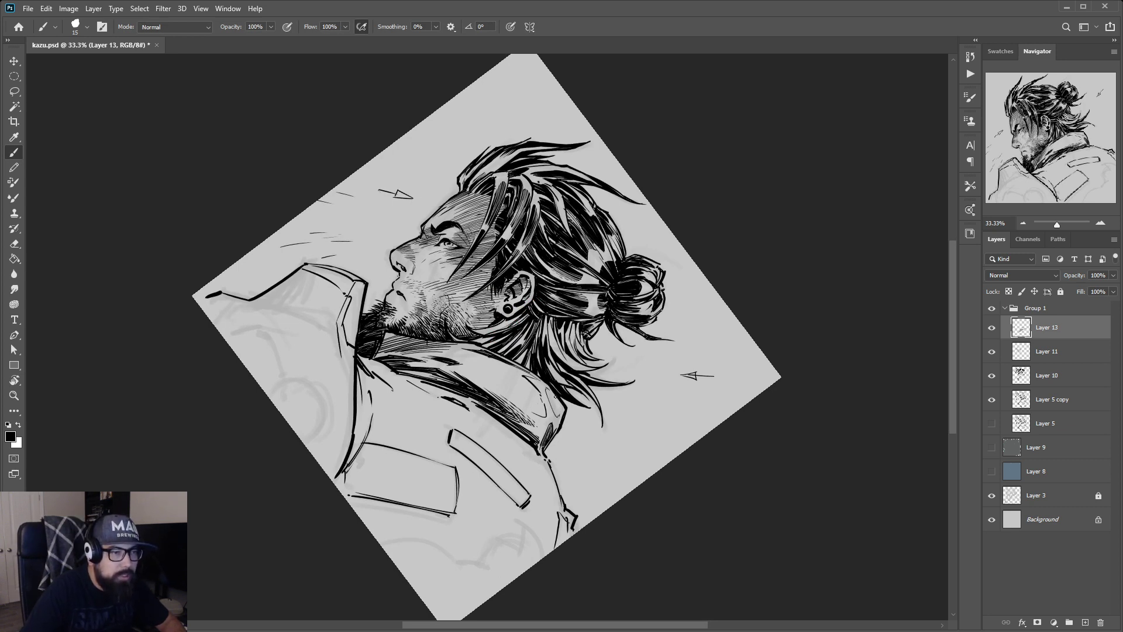
{"action": "left_click_drag", "start_coordinate": [555, 396], "coordinate": [559, 413]}
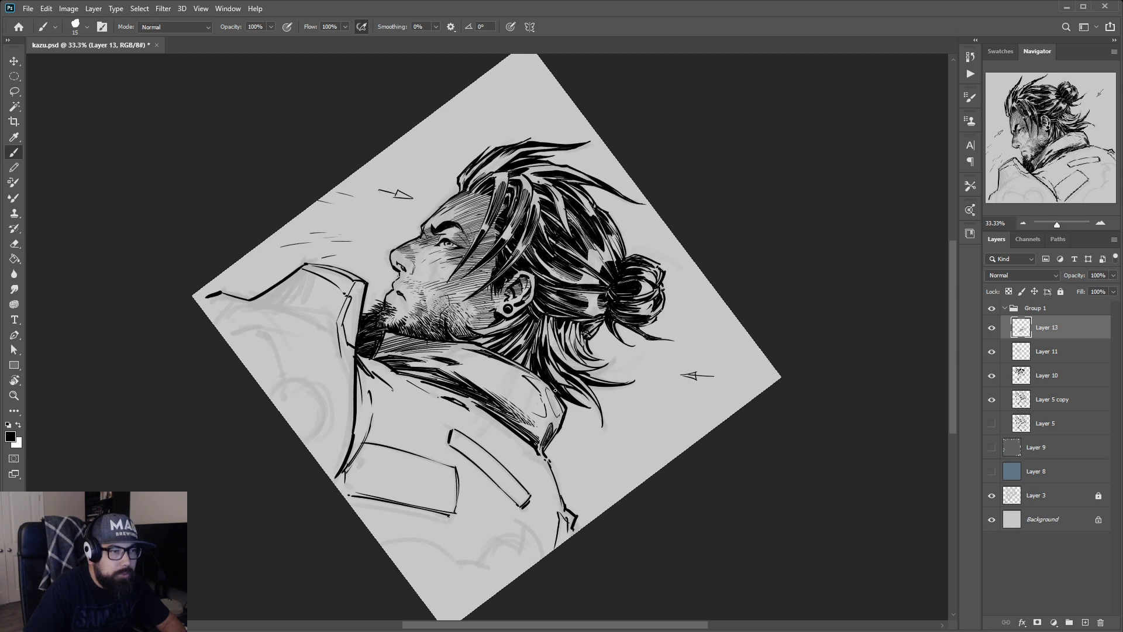
{"action": "left_click_drag", "start_coordinate": [549, 398], "coordinate": [560, 417]}
{"action": "left_click_drag", "start_coordinate": [549, 389], "coordinate": [562, 415]}
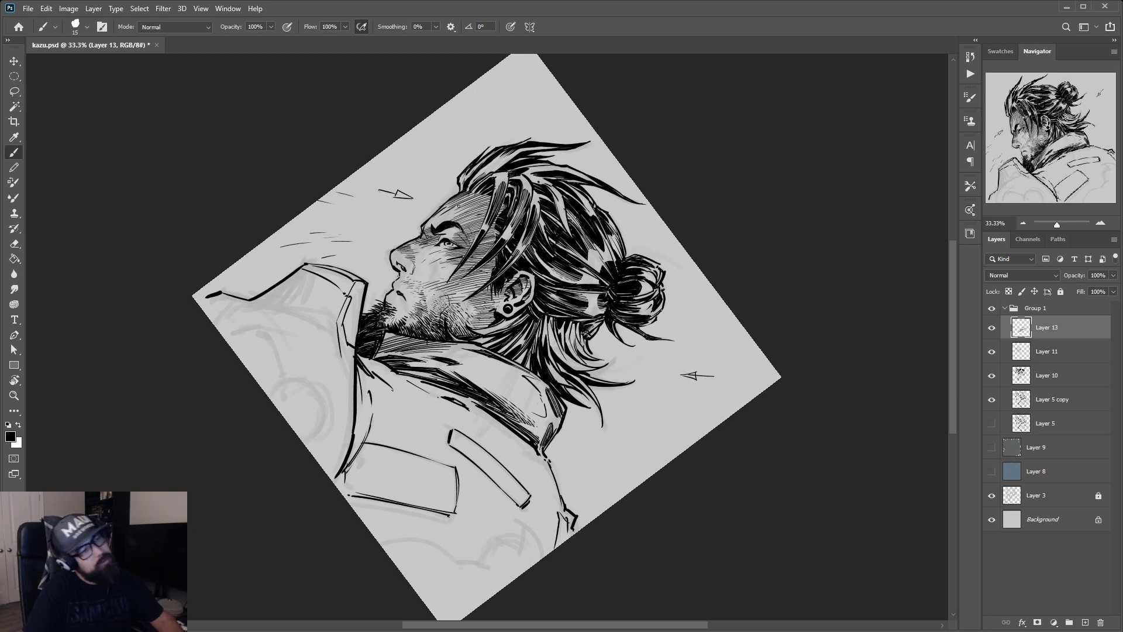
{"action": "key", "text": "ctrl+z"}
{"action": "key", "text": "ctrl+z"}
{"action": "key", "text": "ctrl+z"}
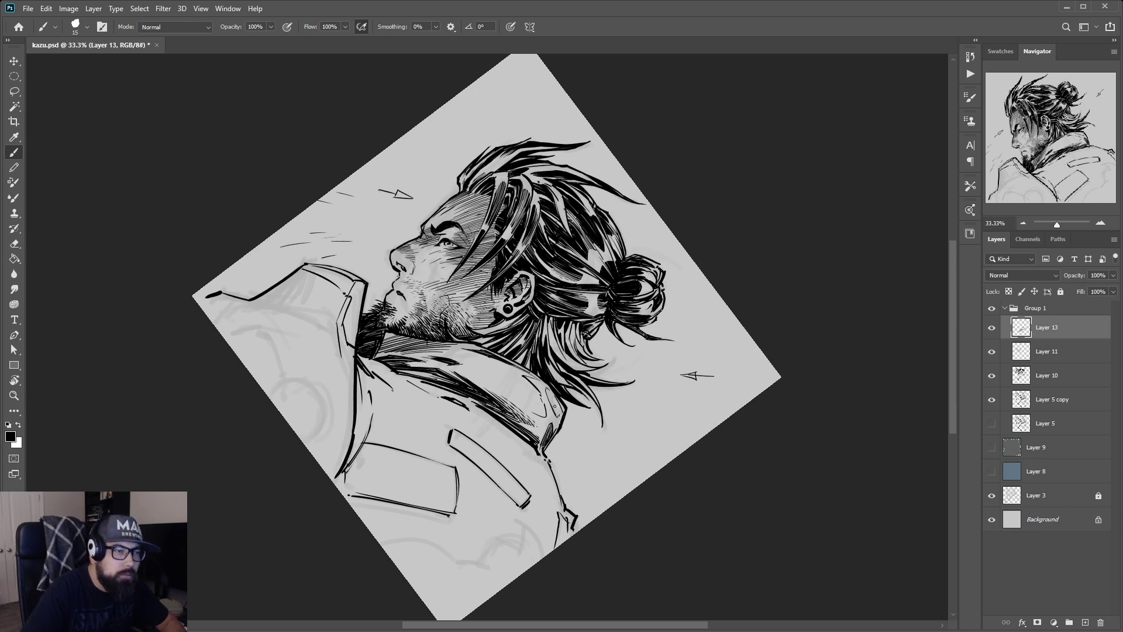
Add a small stroke inside the collar's back corner, then straighten the canvas and flip it back horizontally
{"action": "left_click_drag", "start_coordinate": [550, 402], "coordinate": [559, 410]}
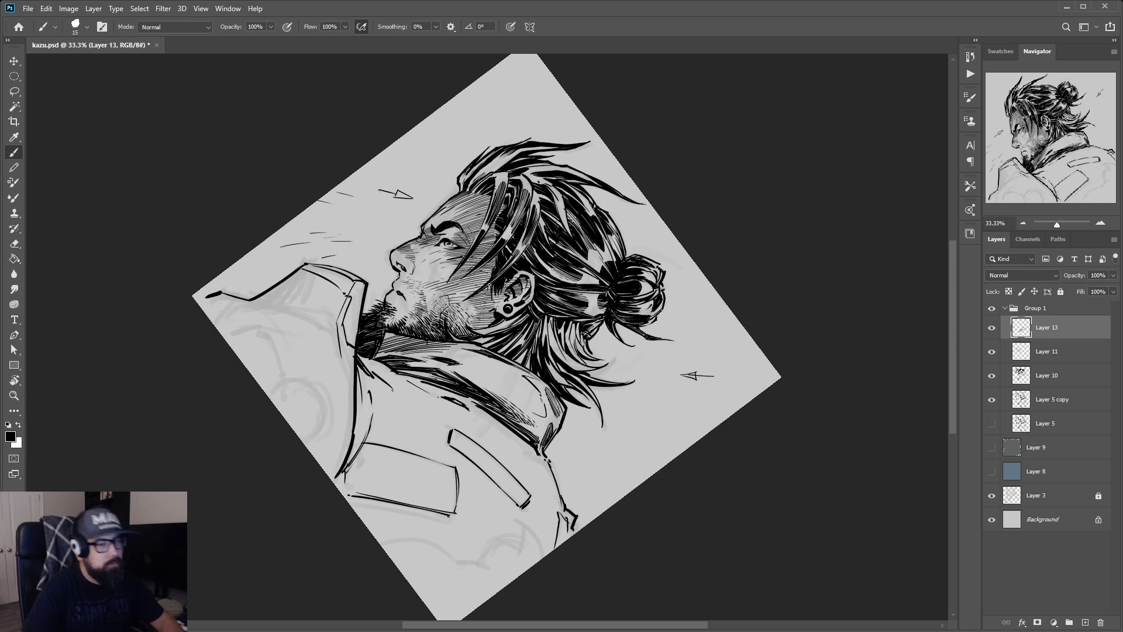
{"action": "key", "text": "r"}
{"action": "mouse_move", "coordinate": [637, 370]}
{"action": "left_mouse_down"}
{"action": "mouse_move", "coordinate": [619, 218]}
{"action": "mouse_move", "coordinate": [615, 228]}
{"action": "left_mouse_up"}
{"action": "key", "text": "b"}
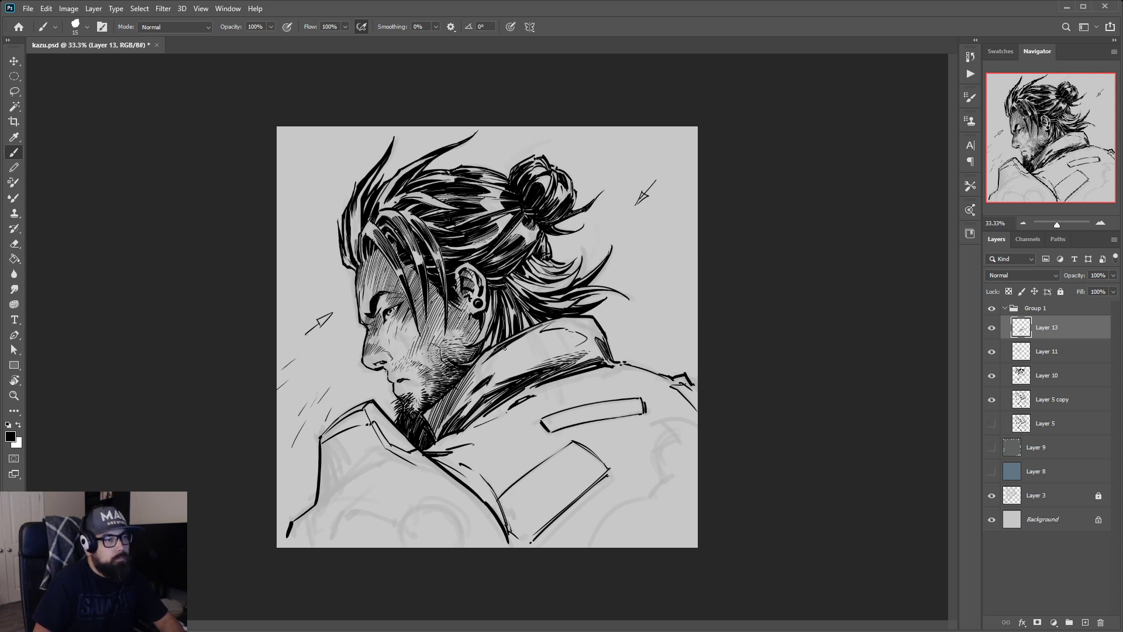
{"action": "key", "text": "ctrl+shift+h"}
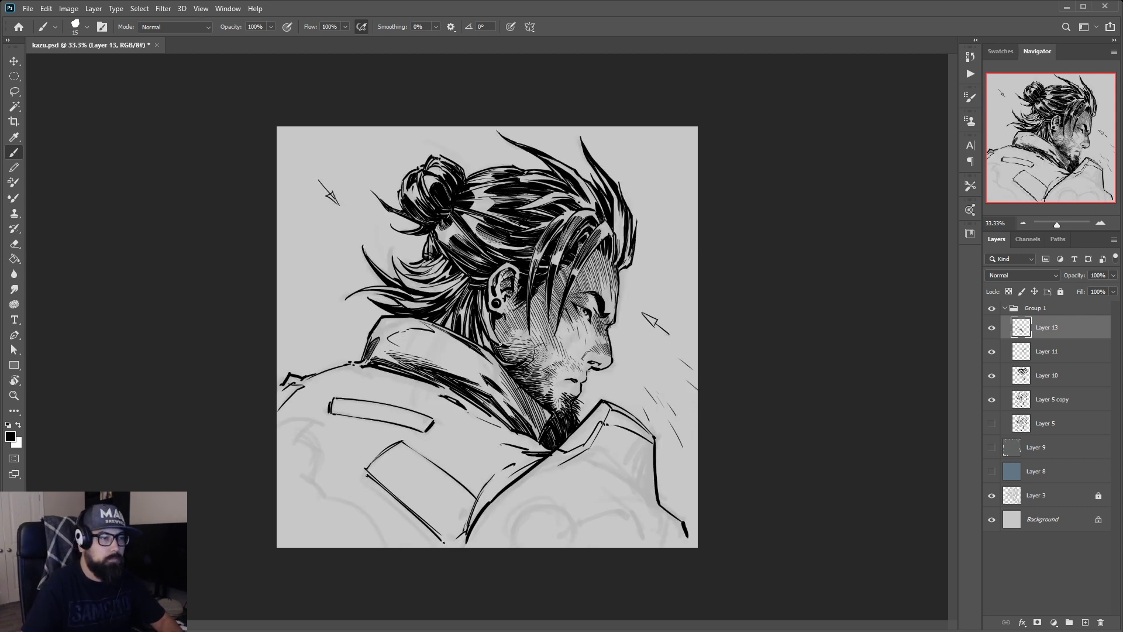
Reduce the brush size to 9 and hatch fine parallel lines across the collar's broad outer face, working from the back towards the jaw
{"action": "key", "text": "bracketleft"}
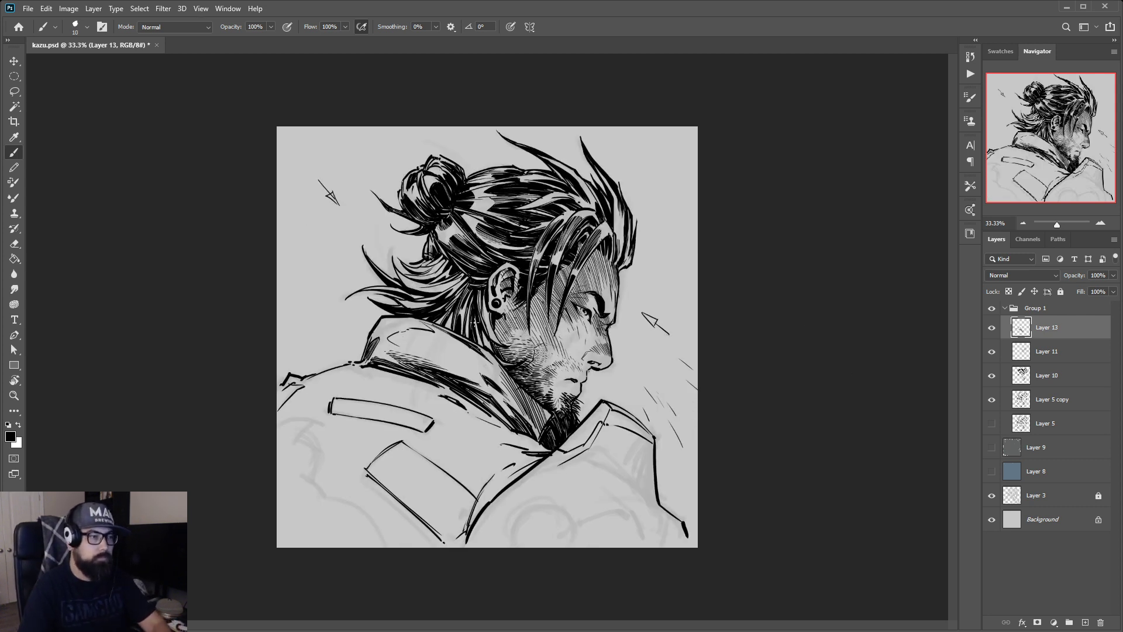
{"action": "key", "text": "bracketleft"}
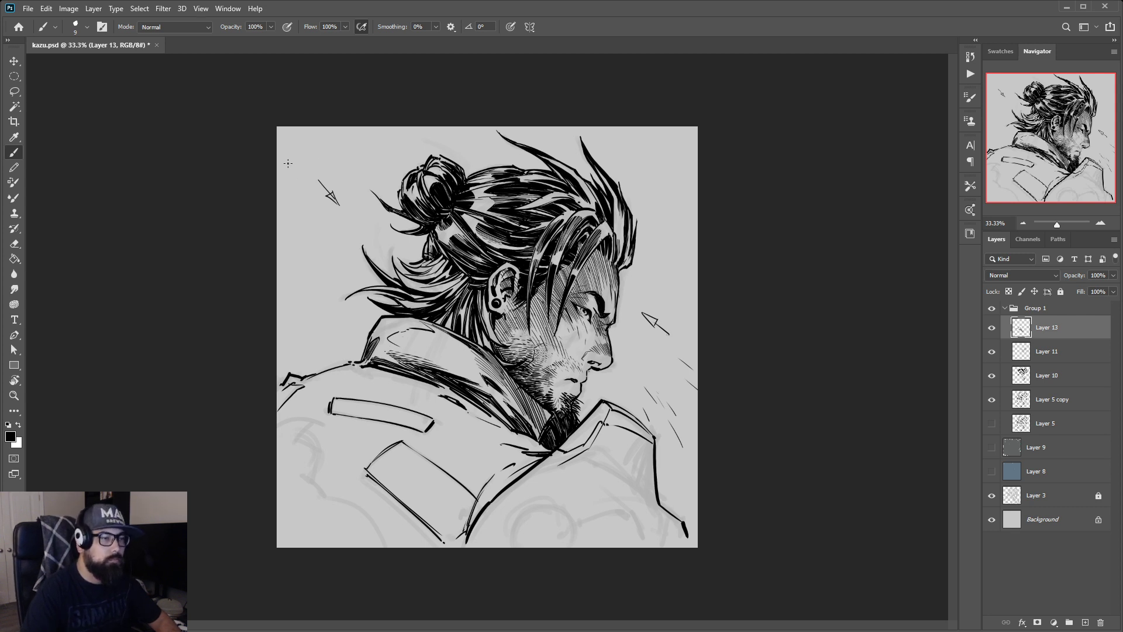
{"action": "key", "text": "ctrl+shift"}
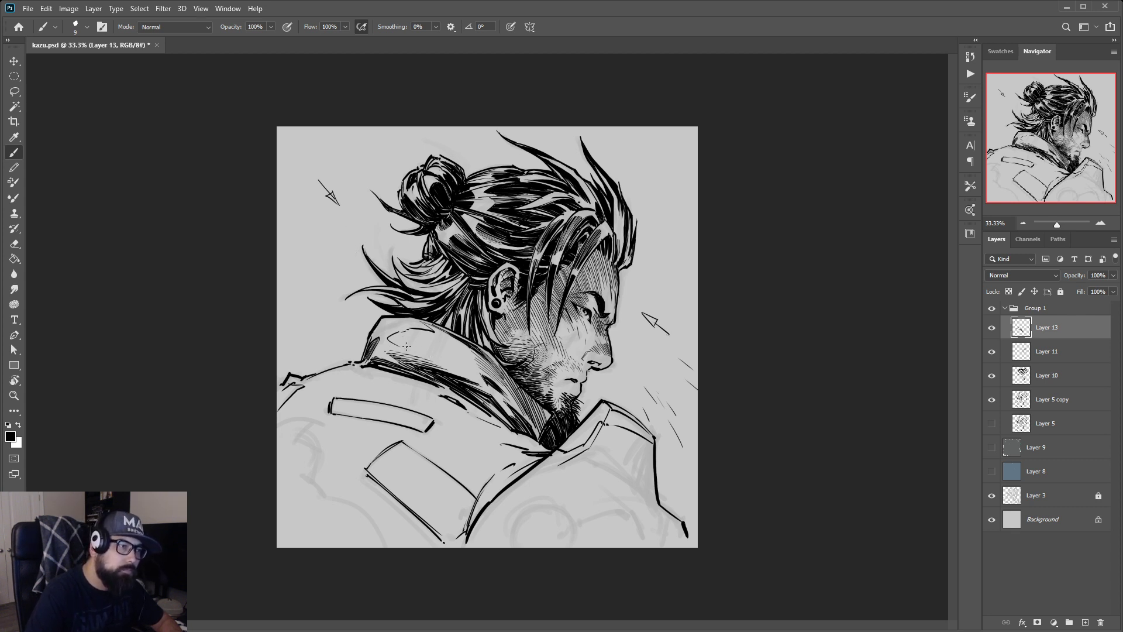
{"action": "mouse_move", "coordinate": [388, 340]}
{"action": "left_mouse_down"}
{"action": "mouse_move", "coordinate": [420, 358]}
{"action": "mouse_move", "coordinate": [396, 349]}
{"action": "mouse_move", "coordinate": [421, 225]}
{"action": "left_mouse_up"}
{"action": "key", "text": "r"}
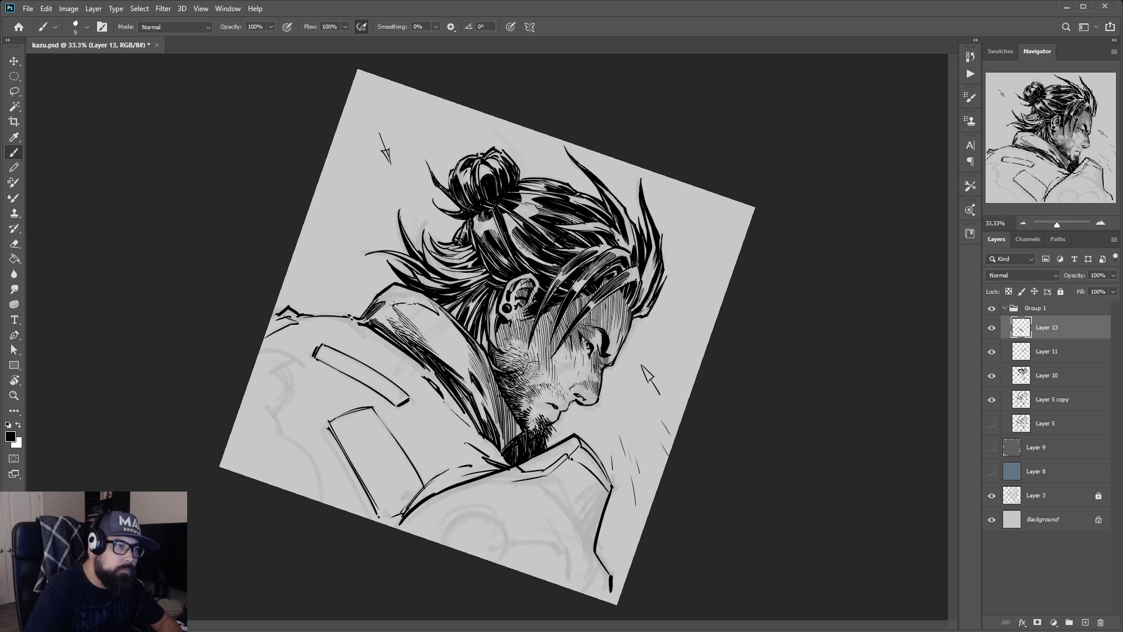
{"action": "left_click_drag", "start_coordinate": [418, 325], "coordinate": [402, 306]}
{"action": "mouse_move", "coordinate": [443, 354]}
{"action": "left_mouse_down"}
{"action": "mouse_move", "coordinate": [394, 302]}
{"action": "mouse_move", "coordinate": [439, 337]}
{"action": "mouse_move", "coordinate": [408, 304]}
{"action": "left_mouse_up"}
{"action": "left_click_drag", "start_coordinate": [464, 363], "coordinate": [416, 300]}
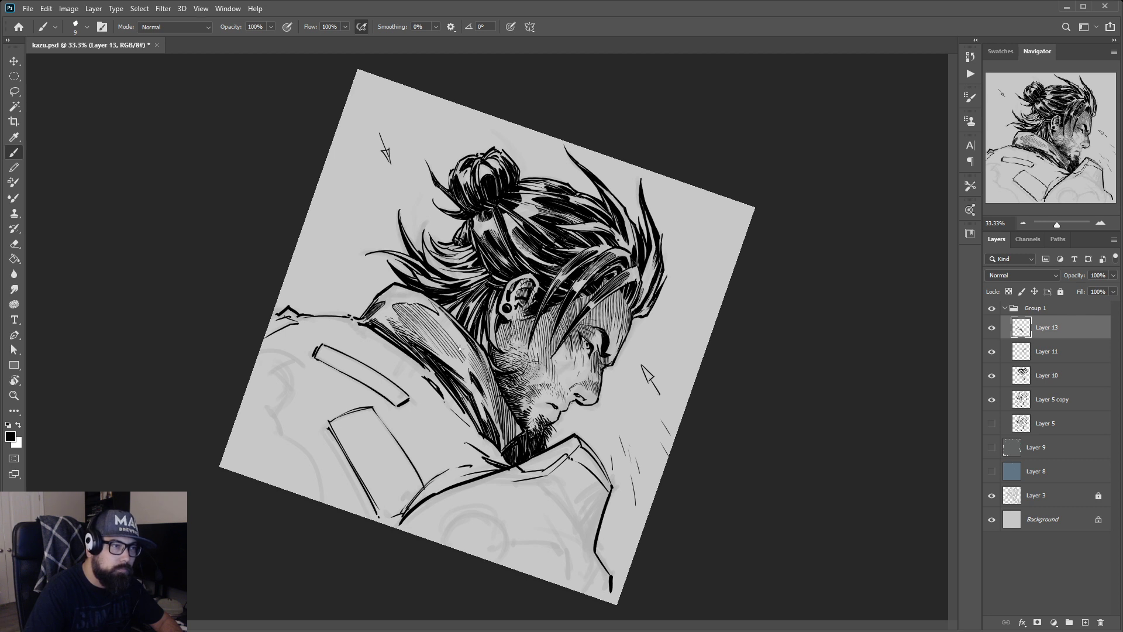
{"action": "left_click_drag", "start_coordinate": [468, 358], "coordinate": [431, 303]}
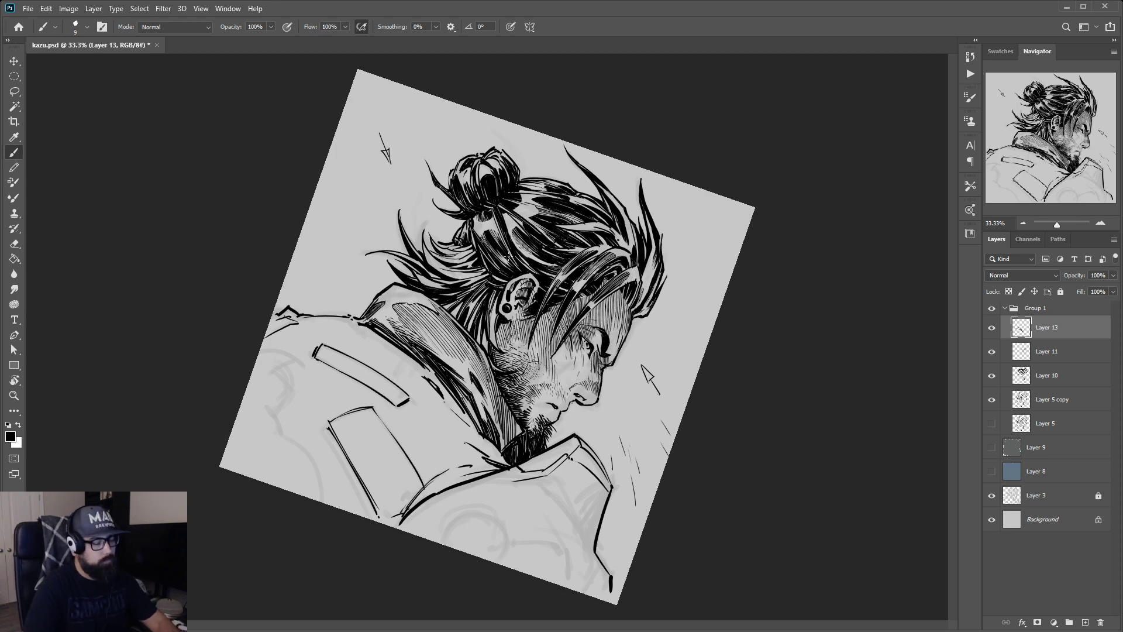
Touch up the hatching in the middle of the collar's outer face, then straighten the canvas
{"action": "key", "text": "r"}
{"action": "left_click_drag", "start_coordinate": [415, 177], "coordinate": [507, 232]}
{"action": "key", "text": "b"}
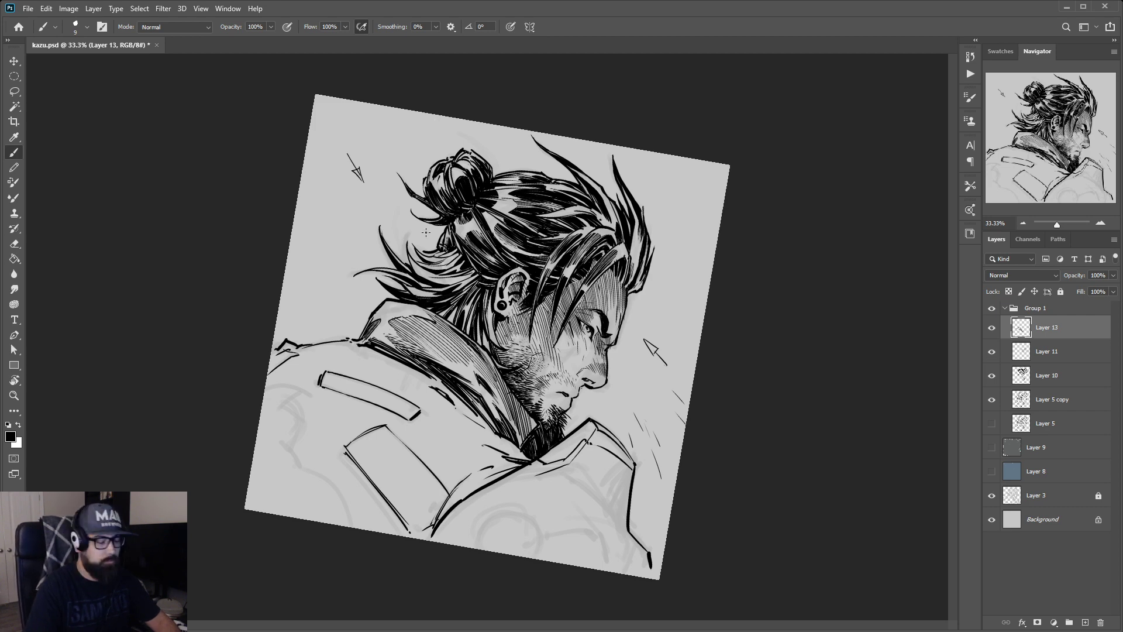
{"action": "key", "text": "r"}
{"action": "left_click_drag", "start_coordinate": [451, 261], "coordinate": [453, 260]}
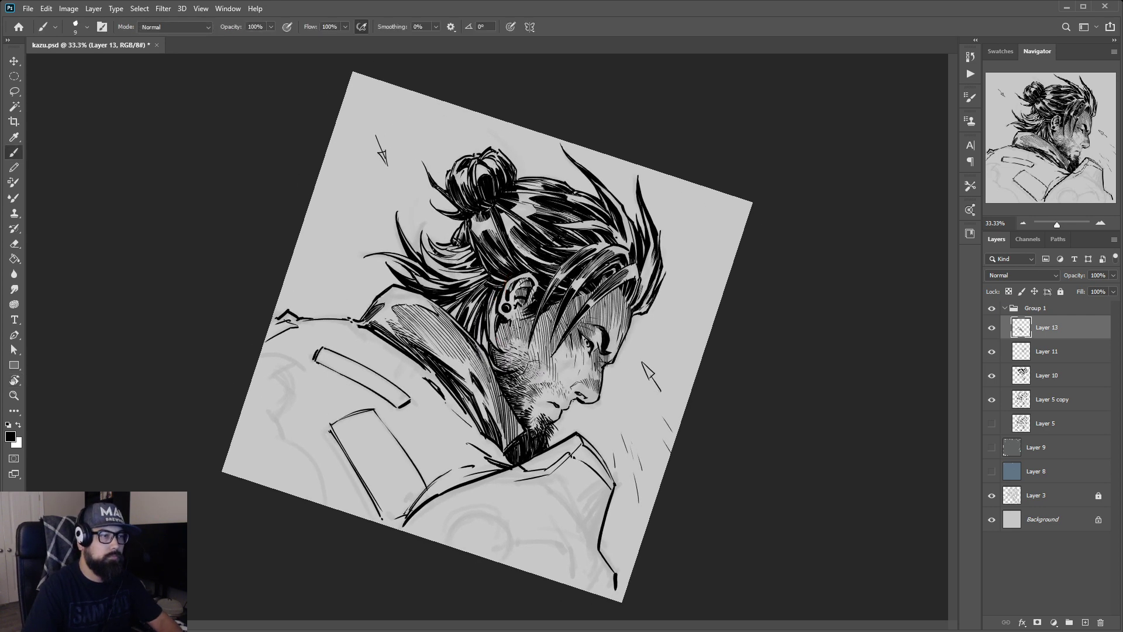
{"action": "left_click_drag", "start_coordinate": [422, 334], "coordinate": [440, 352]}
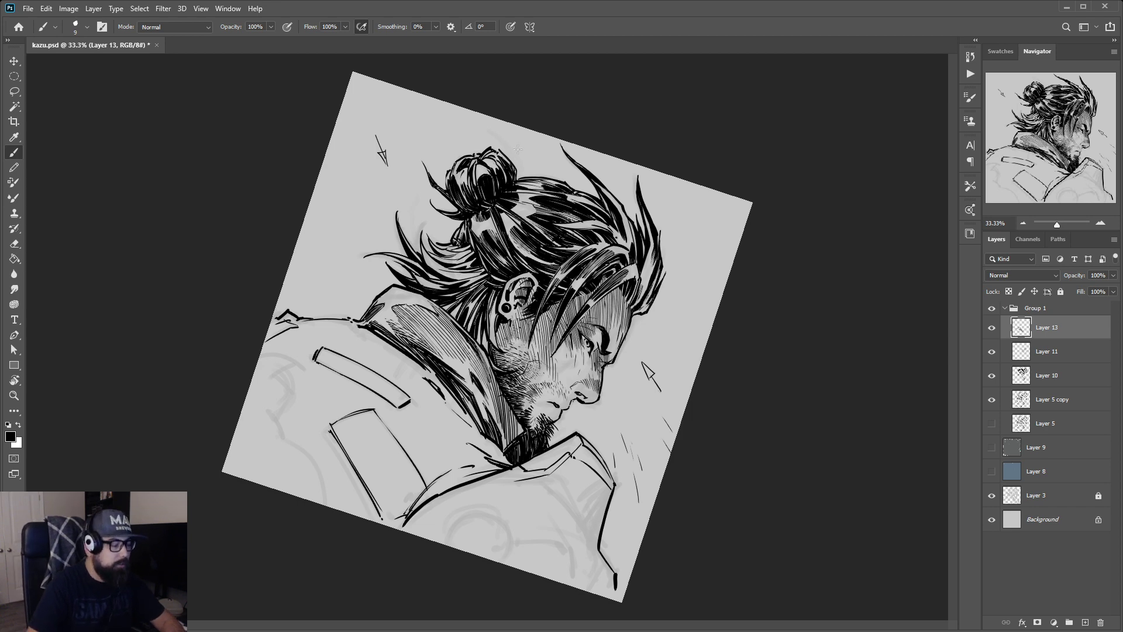
{"action": "key", "text": "r"}
{"action": "left_click_drag", "start_coordinate": [612, 279], "coordinate": [586, 244]}
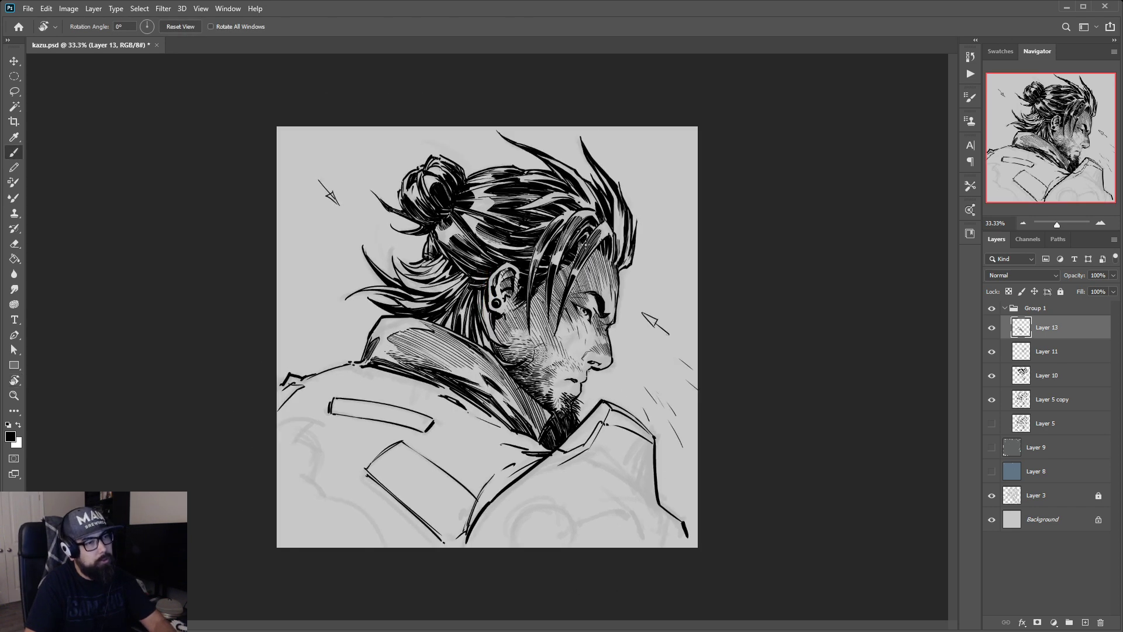
Ink short diagonal shadow strokes on the collar's lower front section below the jaw
{"action": "key", "text": "b"}
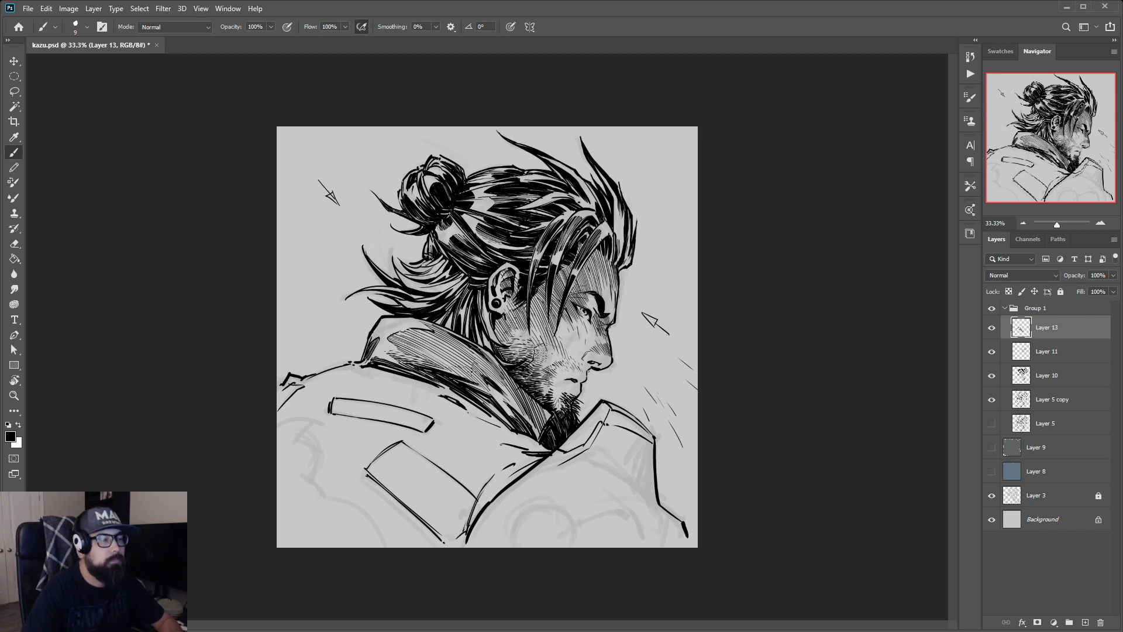
{"action": "key", "text": "ctrl"}
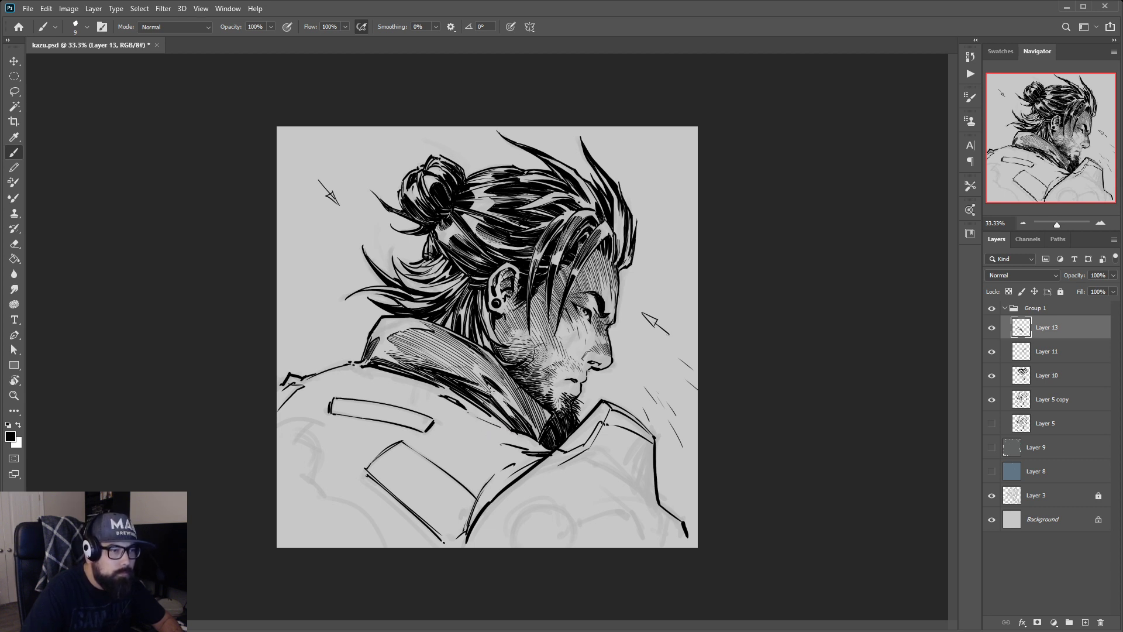
{"action": "left_click_drag", "start_coordinate": [491, 390], "coordinate": [512, 415]}
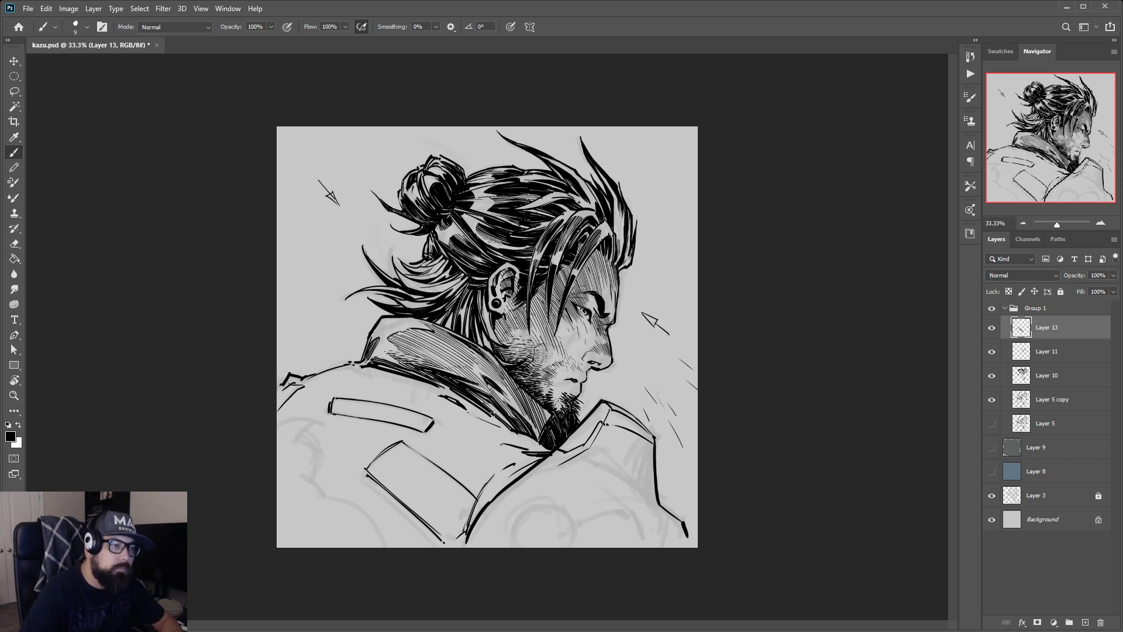
{"action": "left_click_drag", "start_coordinate": [495, 412], "coordinate": [510, 426]}
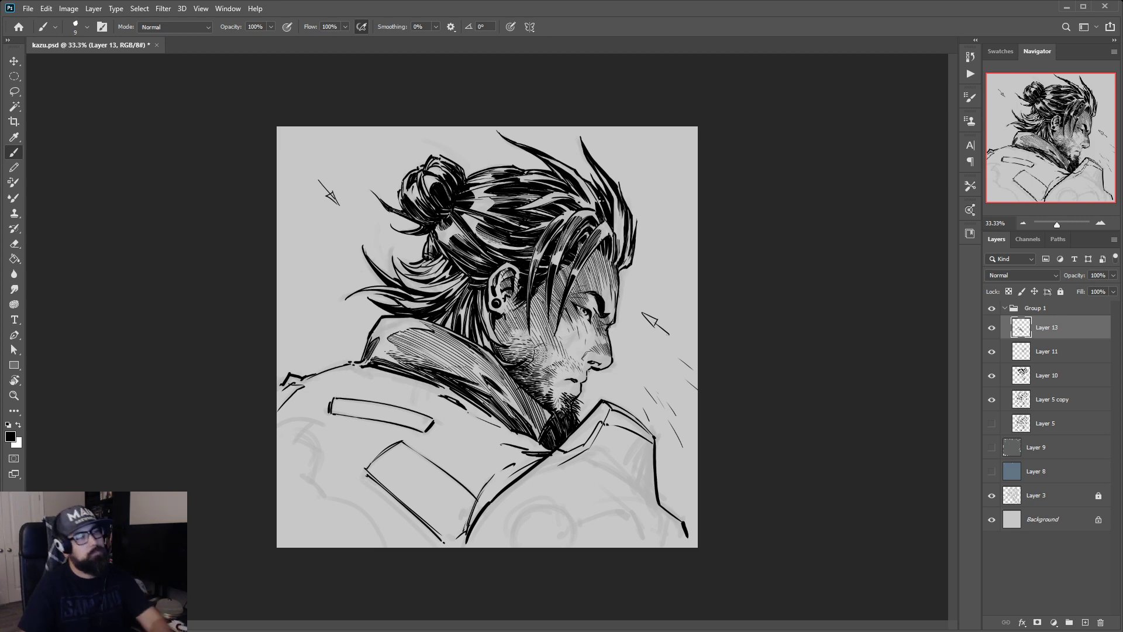
{"action": "scroll", "coordinate": [600, 201], "scroll_direction": "up", "scroll_amount": 1}
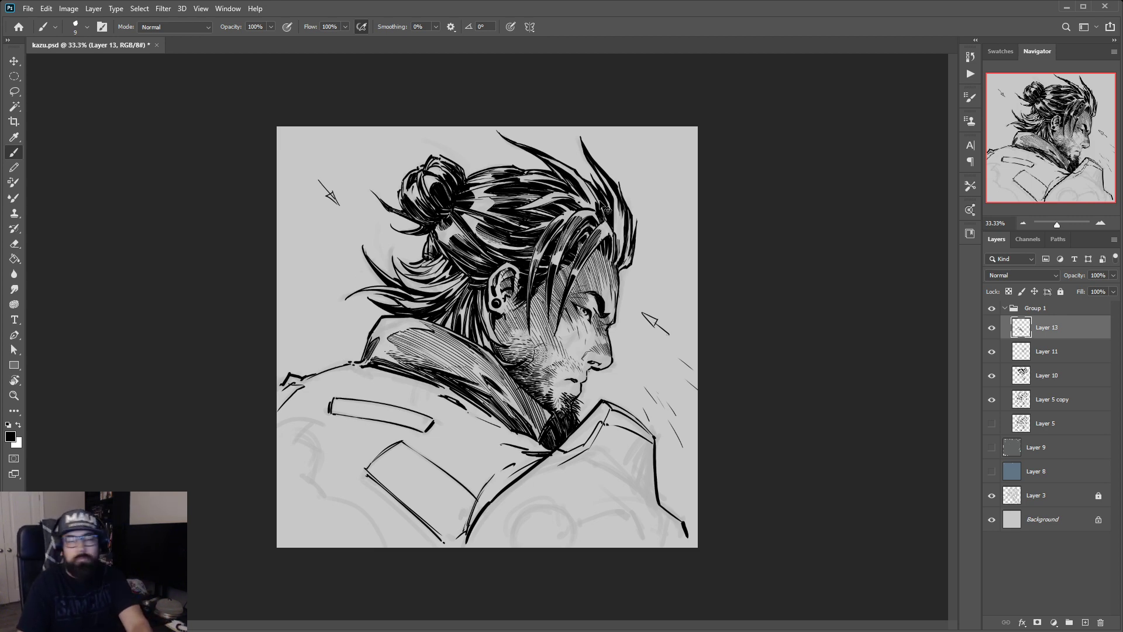
{"action": "scroll", "coordinate": [603, 204], "scroll_direction": "down", "scroll_amount": 1}
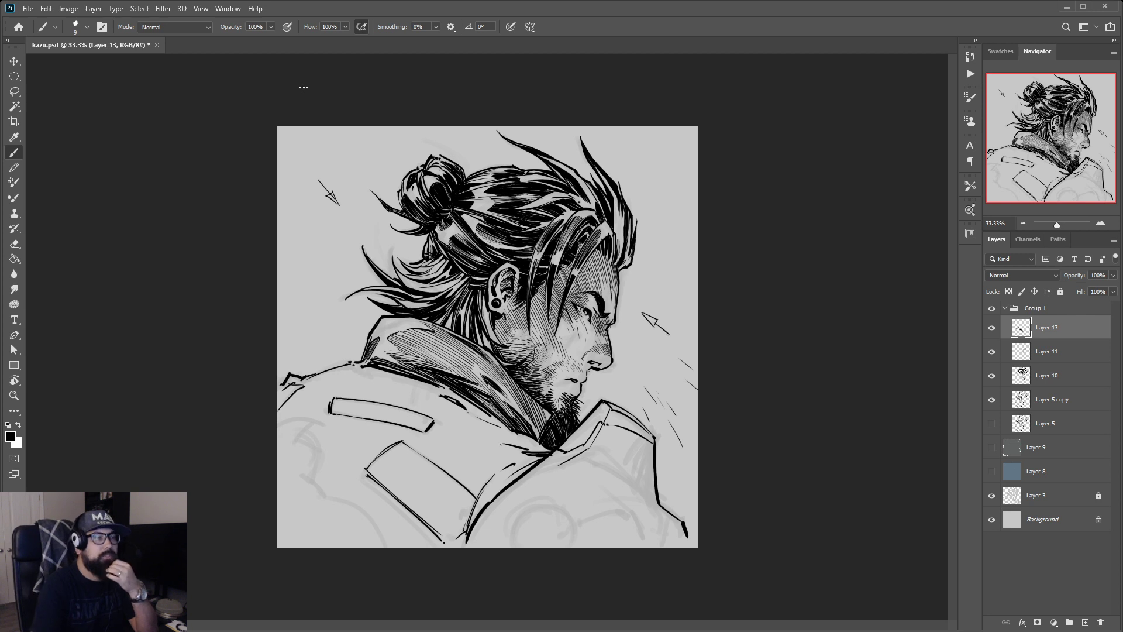
Flip the canvas back horizontally and cut lassoed highlight shapes out of the hatching in the middle of the collar's outer face
{"action": "key", "text": "h"}
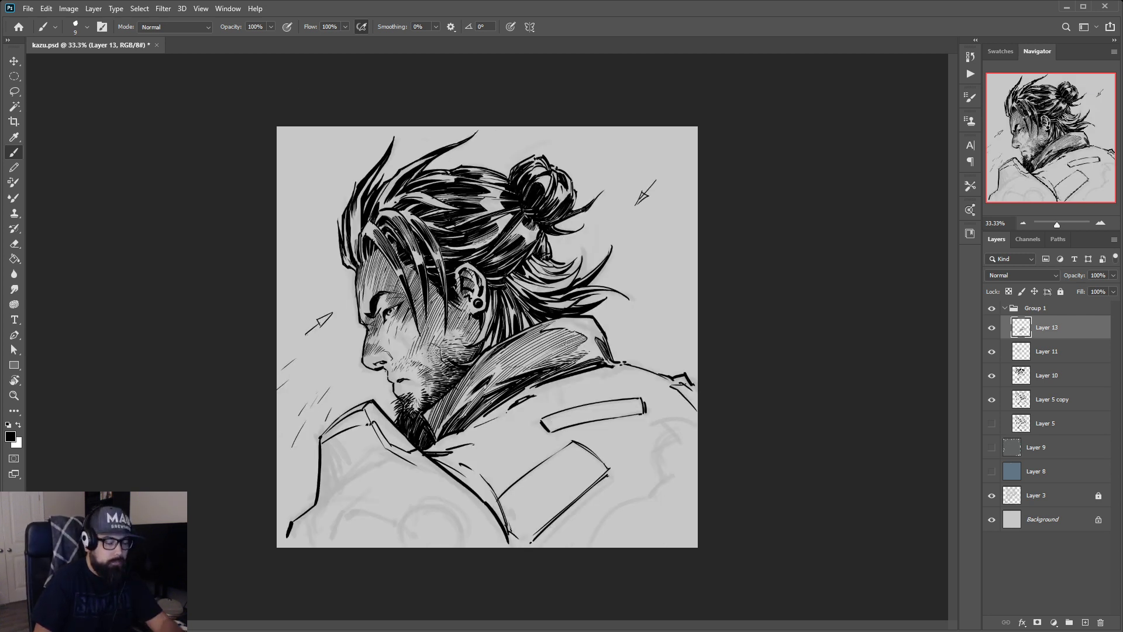
{"action": "key", "text": "l"}
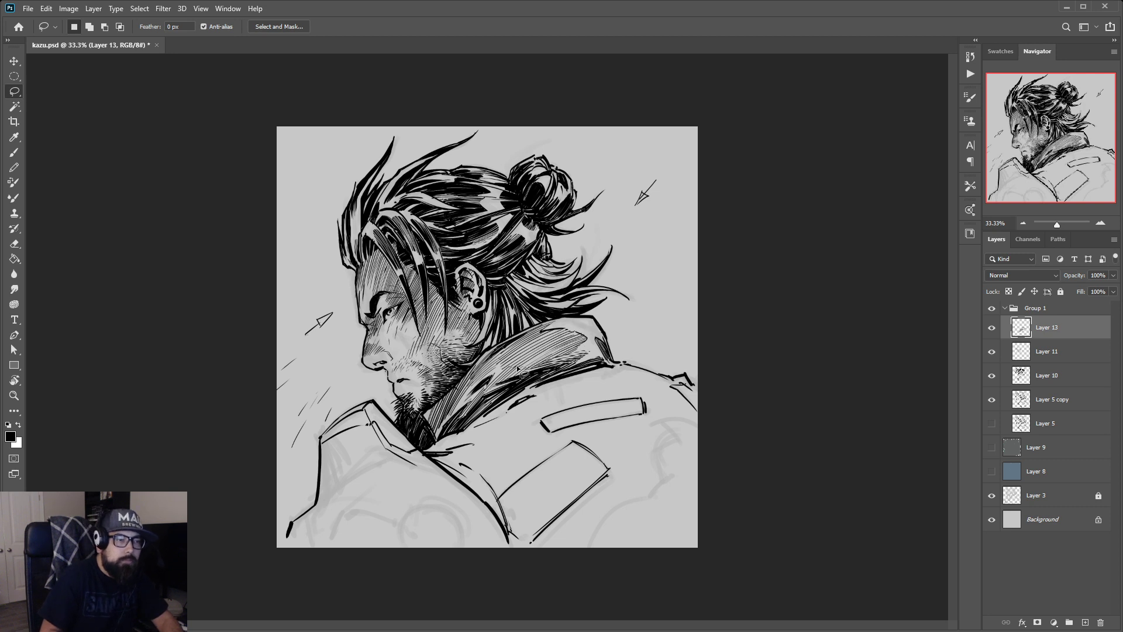
{"action": "mouse_move", "coordinate": [510, 367]}
{"action": "left_mouse_down"}
{"action": "mouse_move", "coordinate": [547, 353]}
{"action": "mouse_move", "coordinate": [515, 377]}
{"action": "mouse_move", "coordinate": [530, 362]}
{"action": "left_mouse_up"}
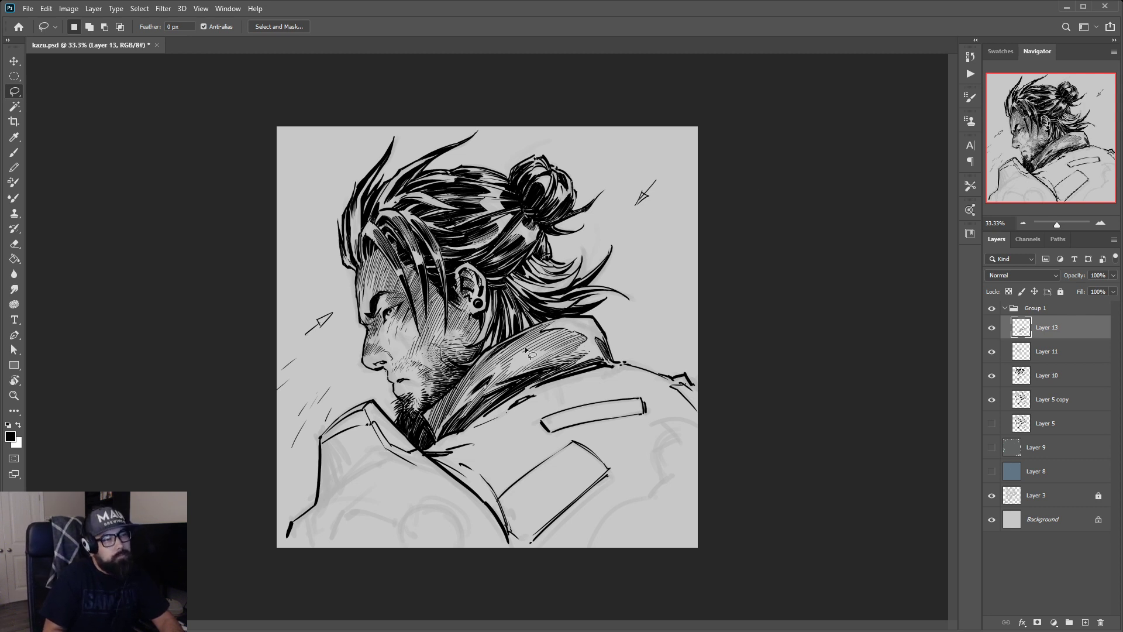
{"action": "mouse_move", "coordinate": [516, 351]}
{"action": "left_mouse_down"}
{"action": "mouse_move", "coordinate": [591, 345]}
{"action": "mouse_move", "coordinate": [523, 370]}
{"action": "left_mouse_up"}
{"action": "left_click", "coordinate": [465, 423]}
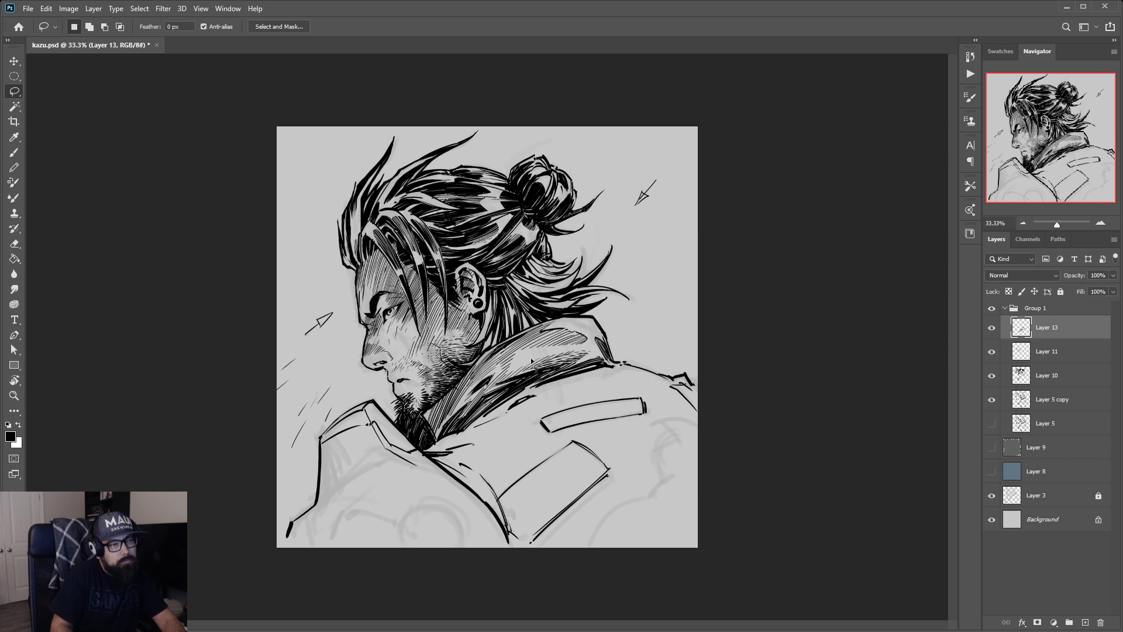
Clear another lassoed sliver of hatching along the collar's lower middle section, then undo the last change
{"action": "mouse_move", "coordinate": [518, 371]}
{"action": "left_mouse_down"}
{"action": "mouse_move", "coordinate": [593, 366]}
{"action": "mouse_move", "coordinate": [601, 354]}
{"action": "mouse_move", "coordinate": [533, 352]}
{"action": "mouse_move", "coordinate": [480, 387]}
{"action": "left_mouse_up"}
{"action": "key", "text": "Delete"}
{"action": "key", "text": "ctrl+d"}
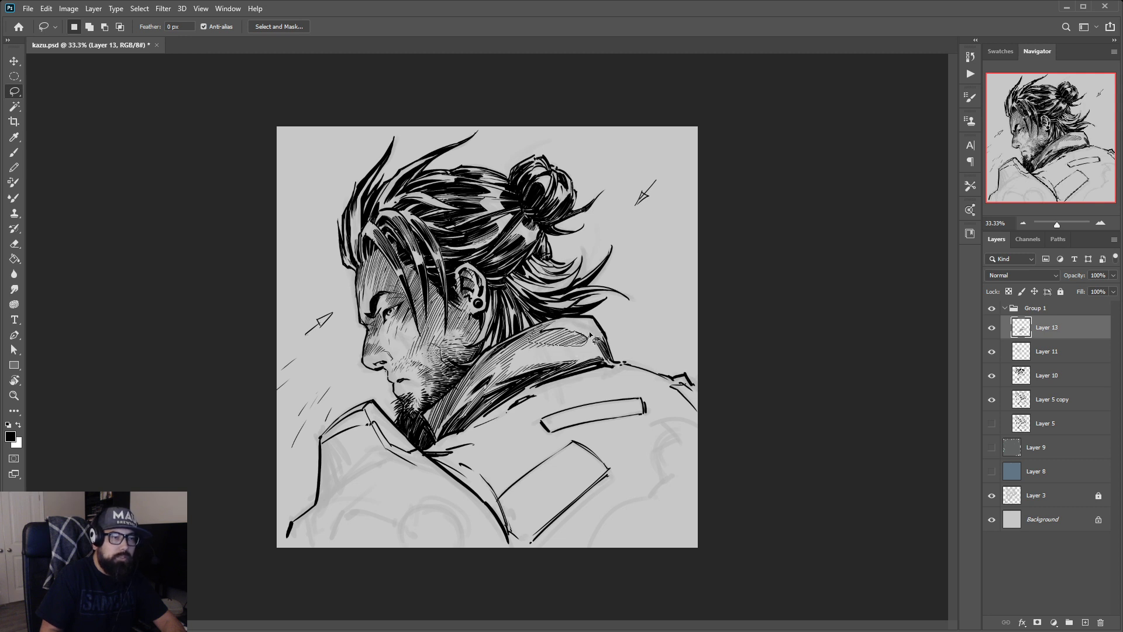
{"action": "key", "text": "ctrl+z"}
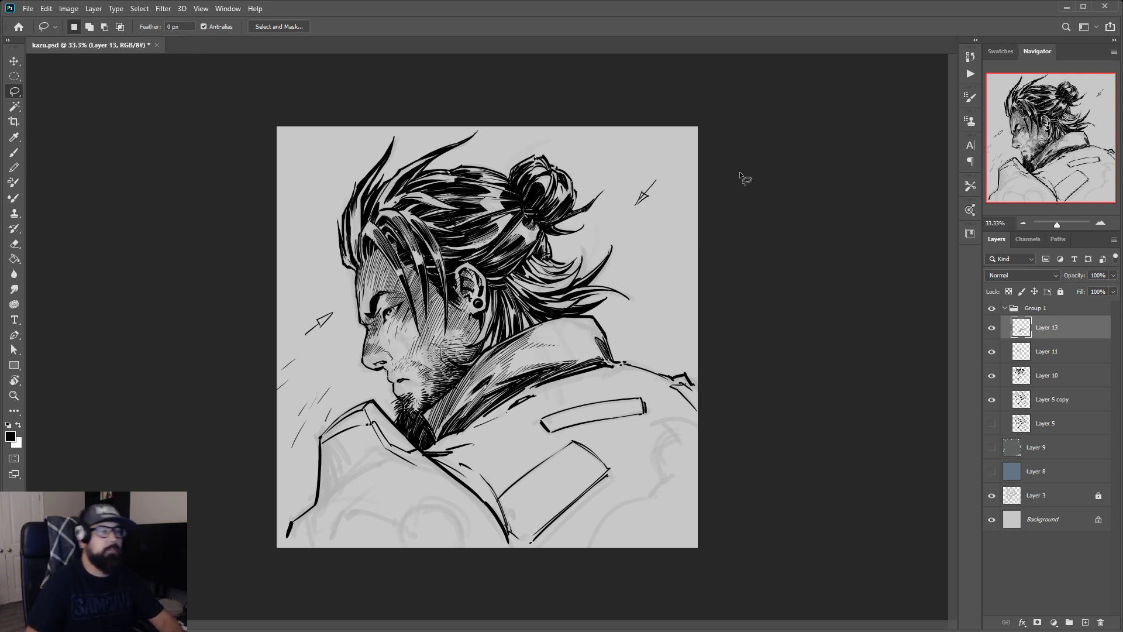
{"action": "key", "text": "ctrl+minus"}
{"action": "key", "text": "ctrl+minus"}
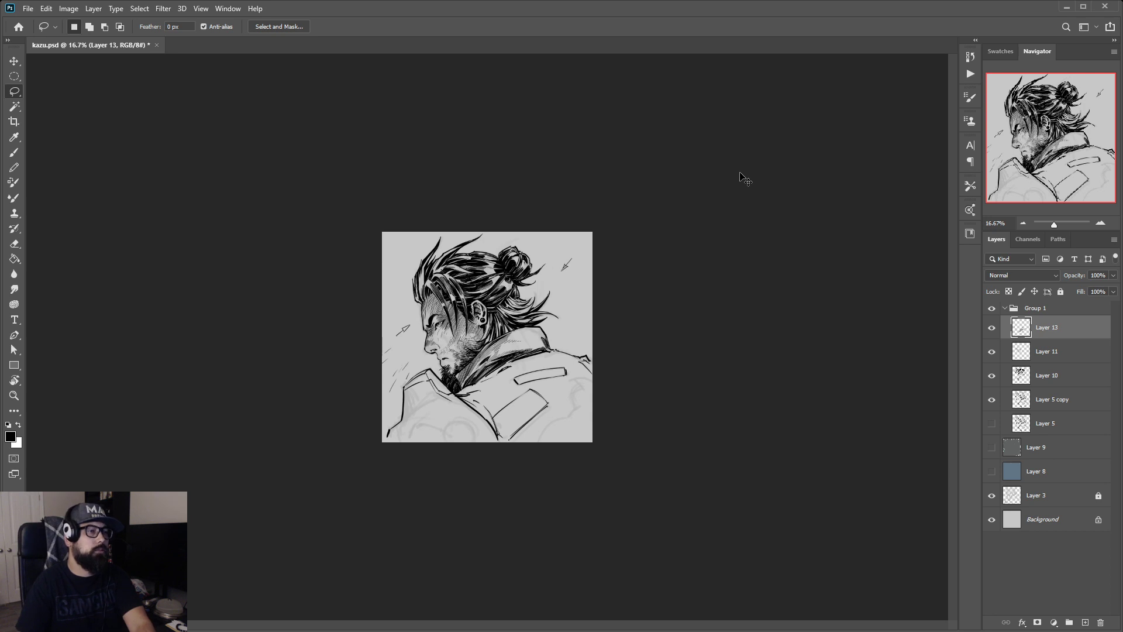
{"action": "key", "text": "ctrl+plus"}
{"action": "key", "text": "ctrl+plus"}
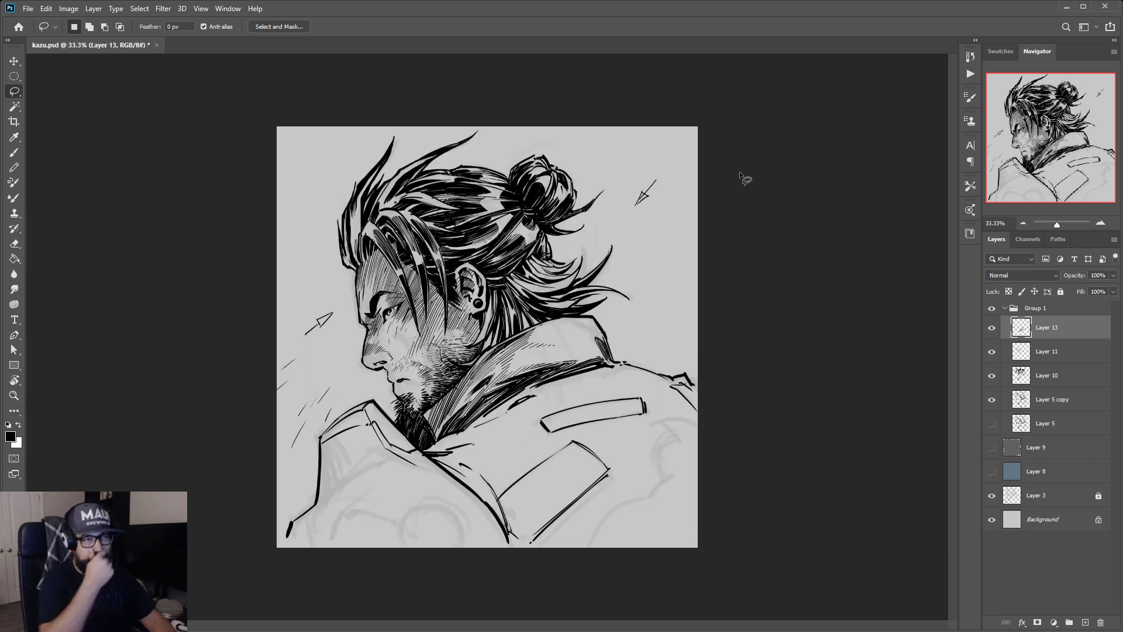
Rotate the canvas and refine the fine hatching around the collar's highlight with the Brush, then straighten the canvas
{"action": "key", "text": "b"}
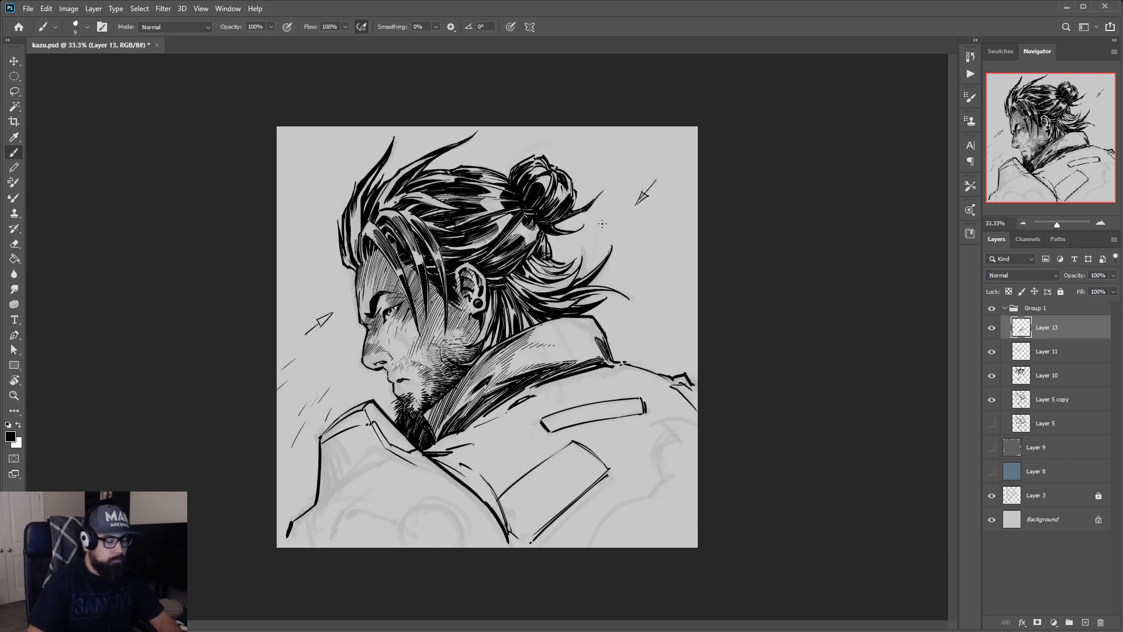
{"action": "key", "text": "r"}
{"action": "left_click_drag", "start_coordinate": [674, 305], "coordinate": [644, 205]}
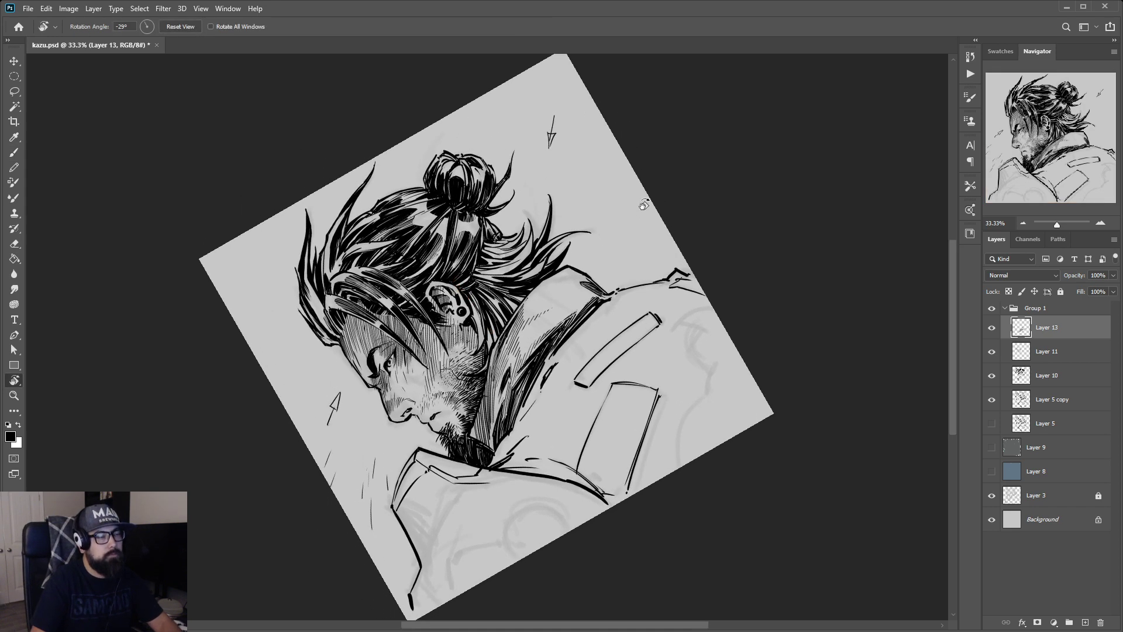
{"action": "key", "text": "b"}
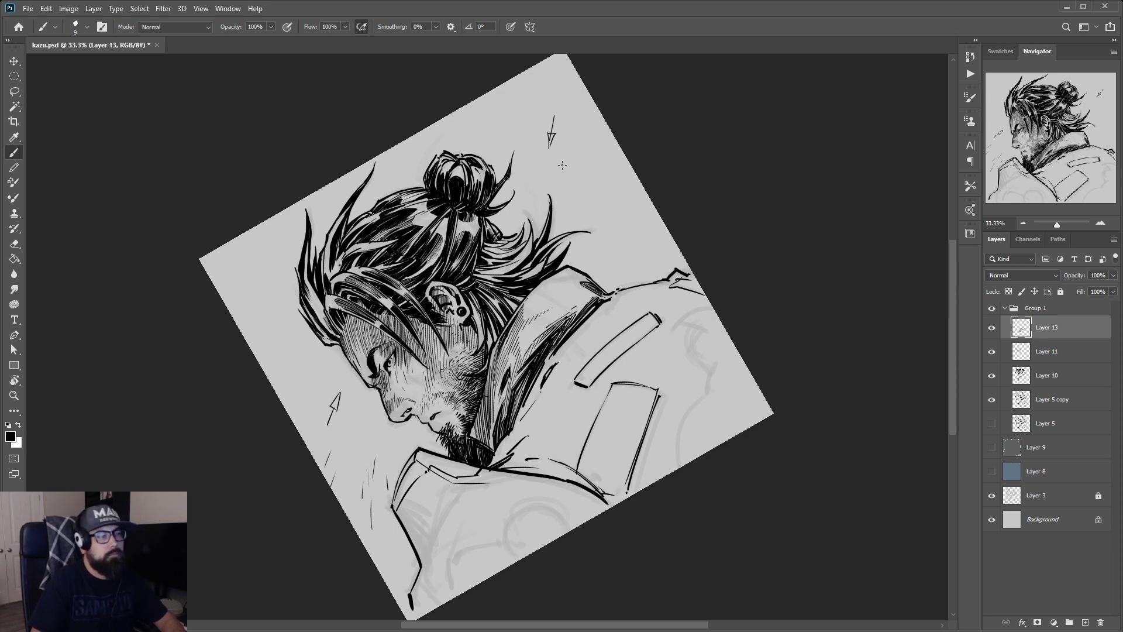
{"action": "key", "text": "r"}
{"action": "mouse_move", "coordinate": [540, 231]}
{"action": "left_mouse_down"}
{"action": "mouse_move", "coordinate": [585, 272]}
{"action": "mouse_move", "coordinate": [539, 231]}
{"action": "mouse_move", "coordinate": [524, 132]}
{"action": "left_mouse_up"}
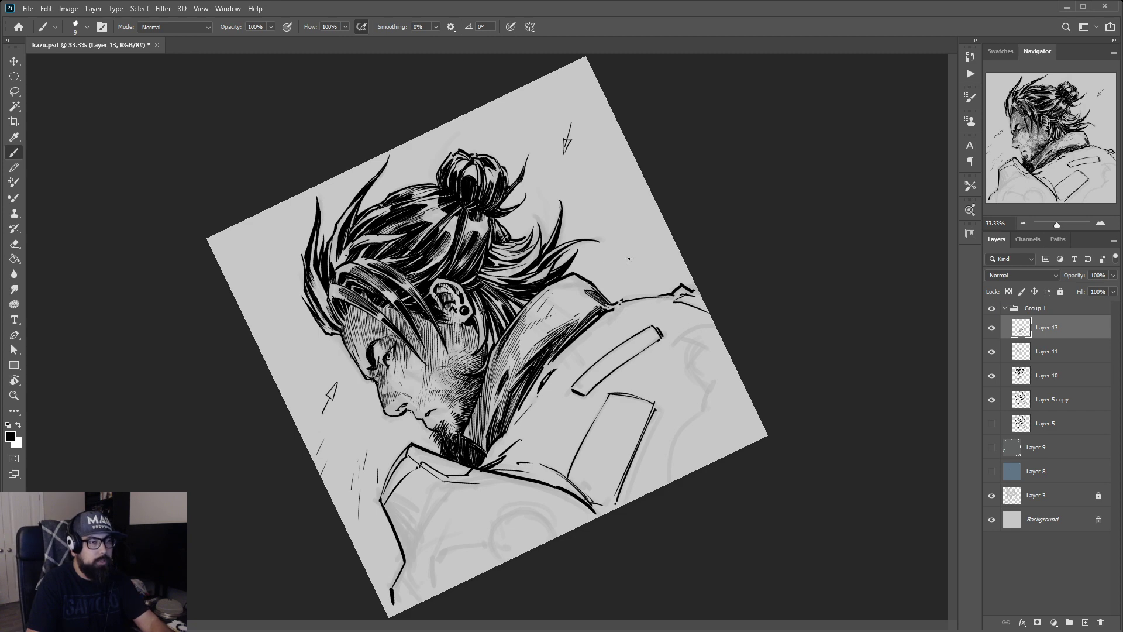
{"action": "key", "text": "r"}
{"action": "mouse_move", "coordinate": [608, 255]}
{"action": "left_mouse_down"}
{"action": "mouse_move", "coordinate": [647, 271]}
{"action": "mouse_move", "coordinate": [656, 304]}
{"action": "mouse_move", "coordinate": [658, 294]}
{"action": "left_mouse_up"}
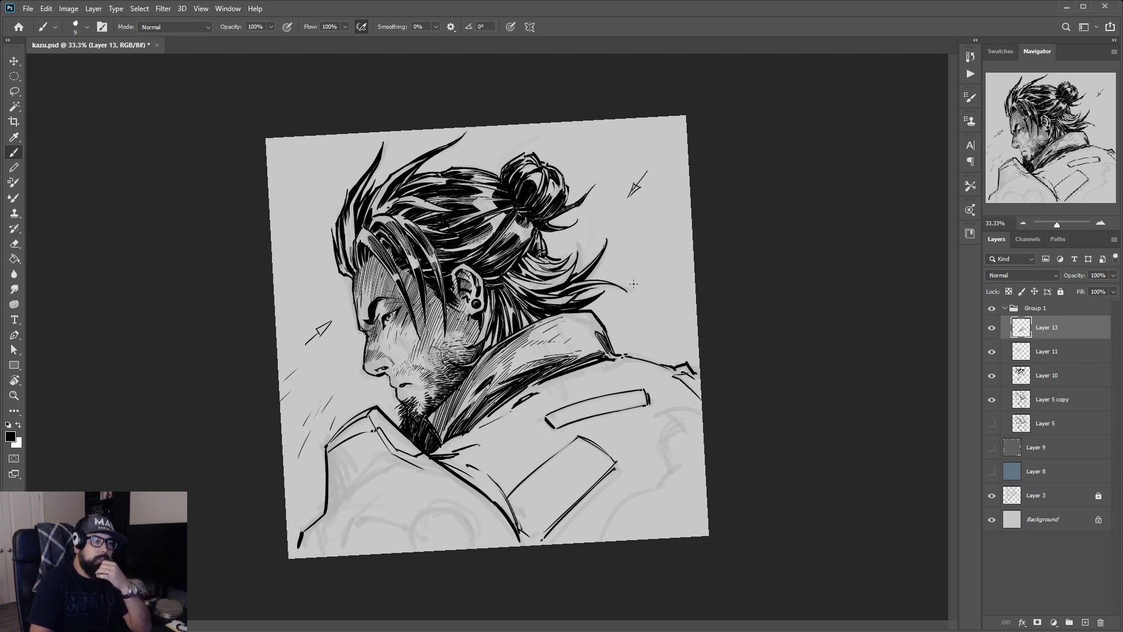
{"action": "key", "text": "r"}
{"action": "left_click_drag", "start_coordinate": [646, 258], "coordinate": [670, 283]}
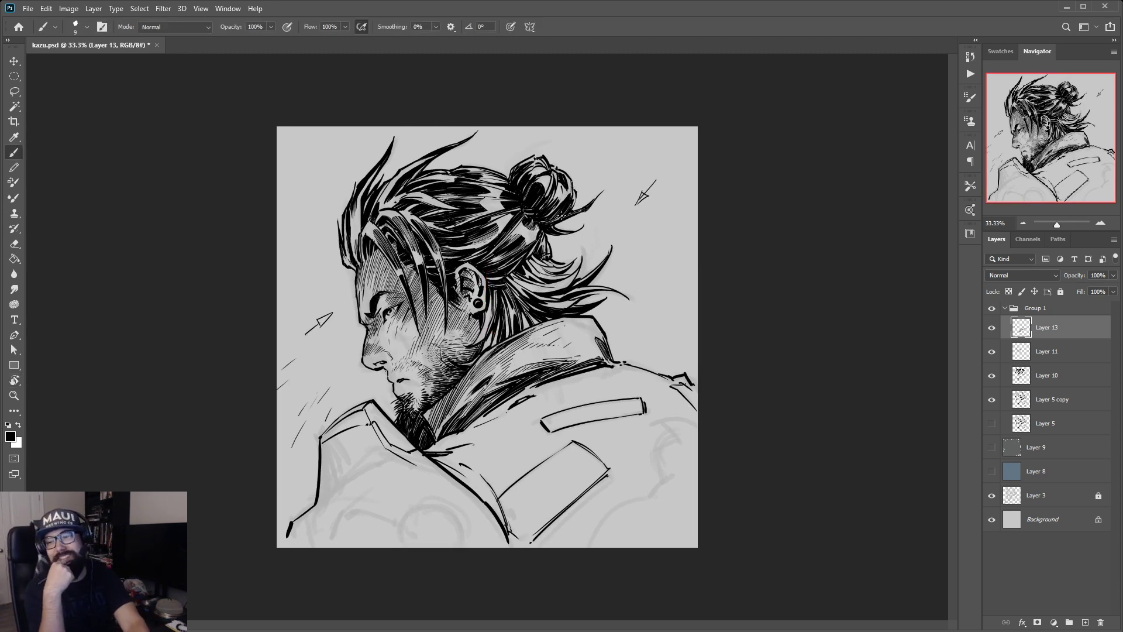
Examine how the collar's hatching reads against the whole portrait at smaller and larger sizes
{"action": "key", "text": "ctrl+minus"}
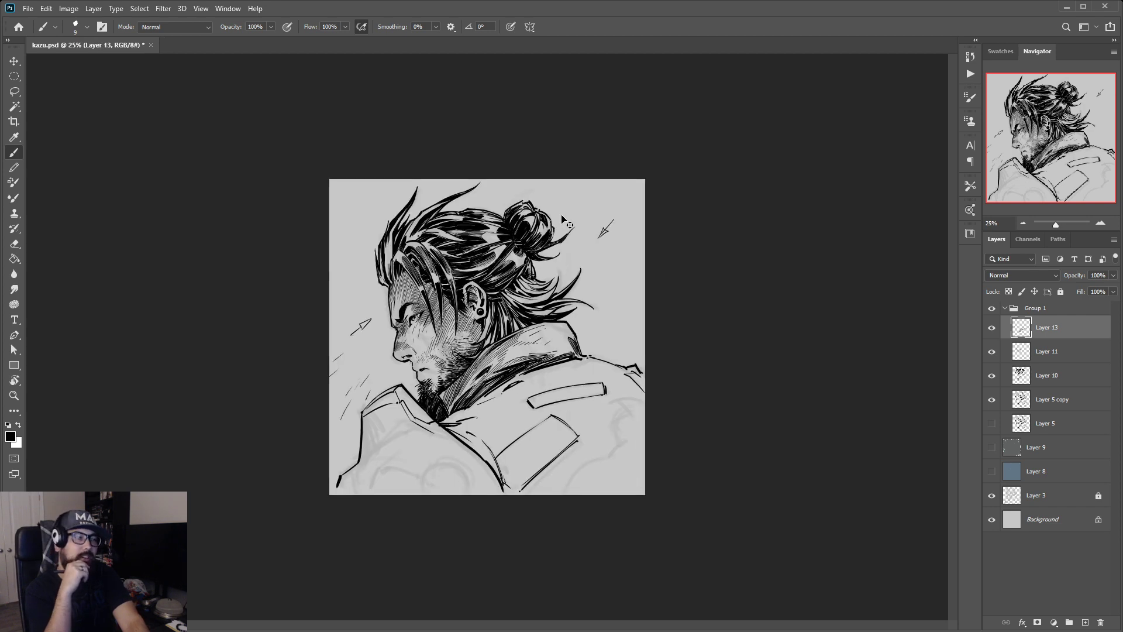
{"action": "key", "text": "ctrl+plus"}
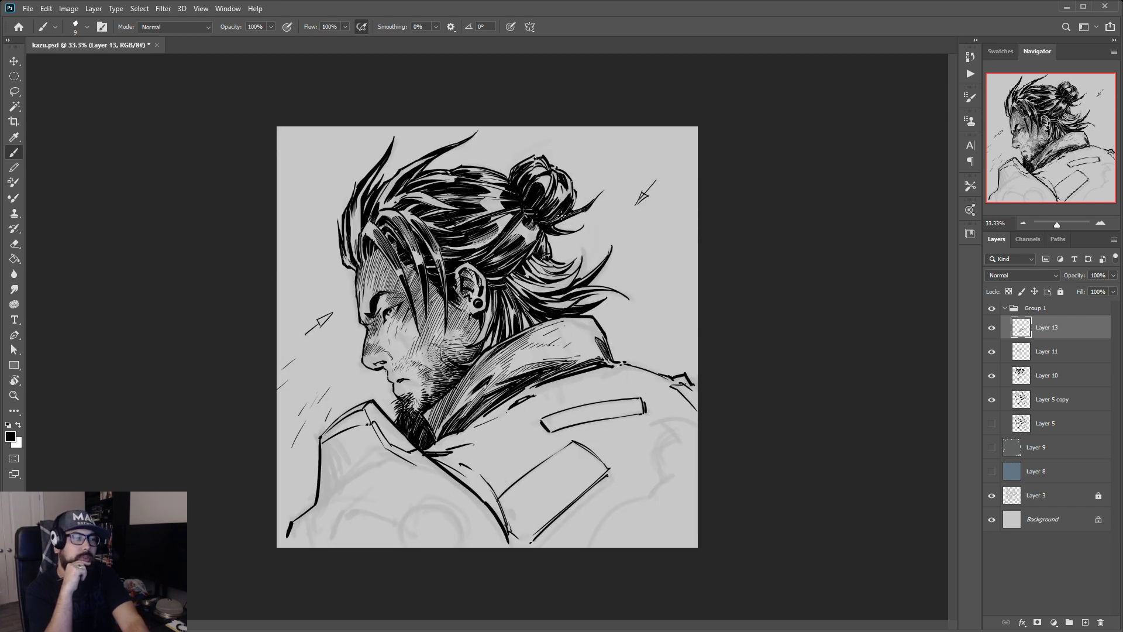
{"action": "key", "text": "ctrl+minus"}
{"action": "key", "text": "ctrl+plus"}
{"action": "key", "text": "ctrl+plus"}
{"action": "key", "text": "ctrl+minus"}
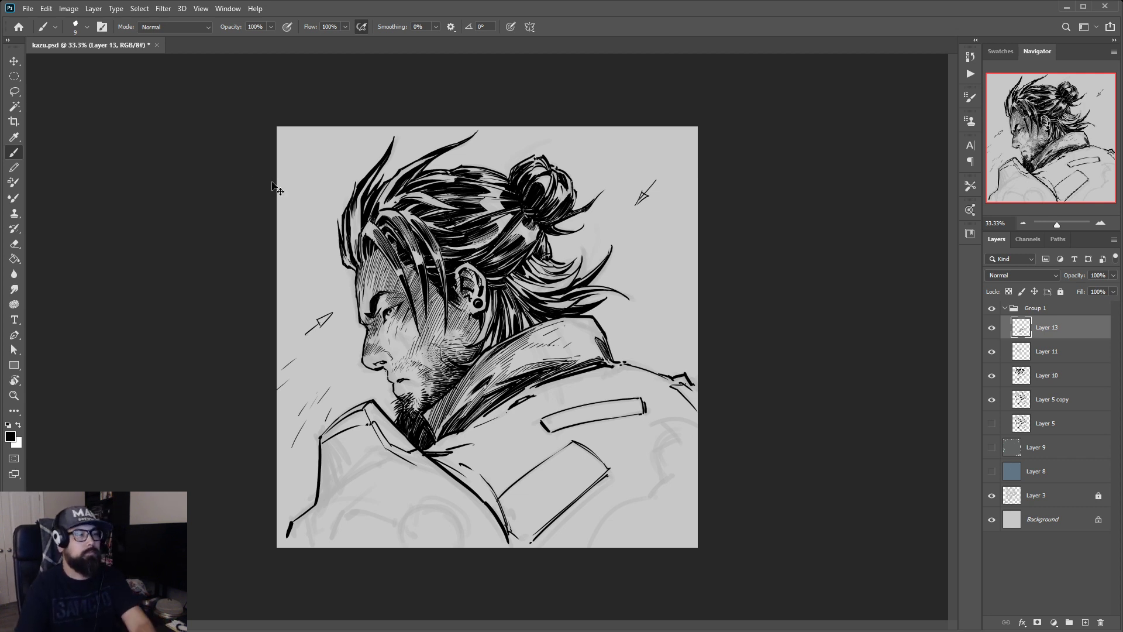
{"action": "key", "text": "ctrl+minus"}
{"action": "key", "text": "ctrl+plus"}
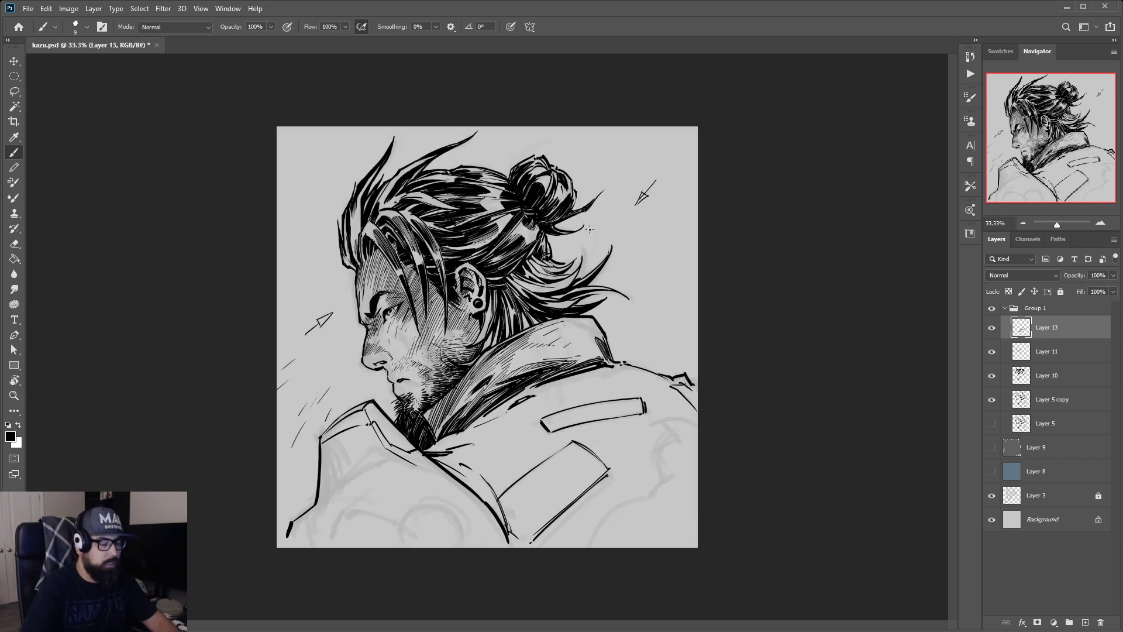
Erase and cut away excess ink at the collar's back corner, then brush short hatching strokes beside it
{"action": "key", "text": "e"}
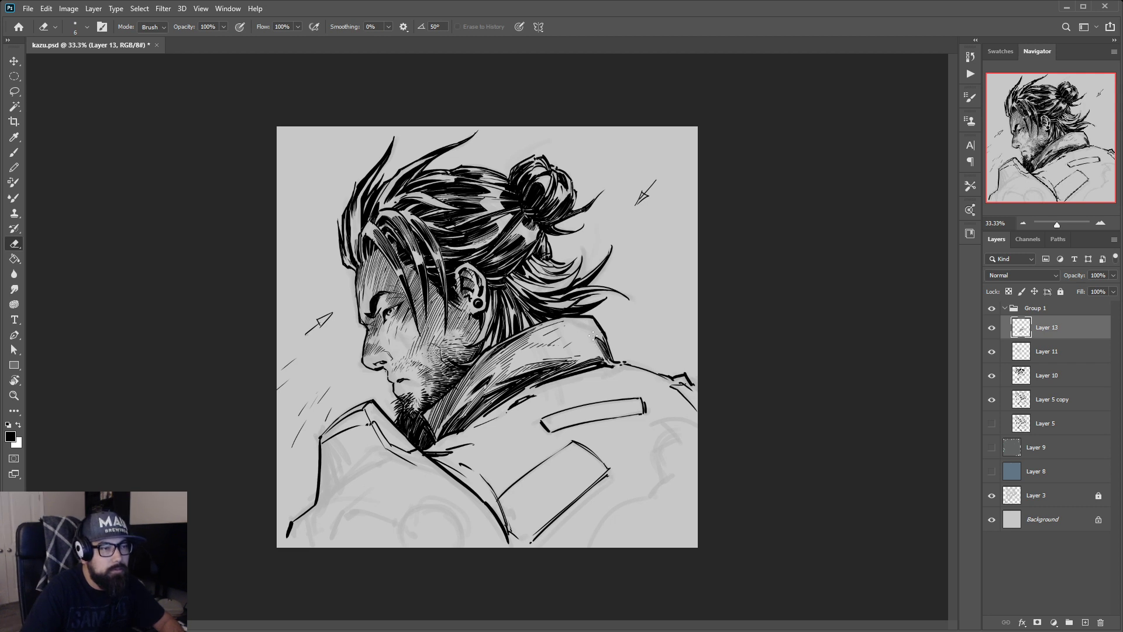
{"action": "left_click_drag", "start_coordinate": [598, 339], "coordinate": [613, 360]}
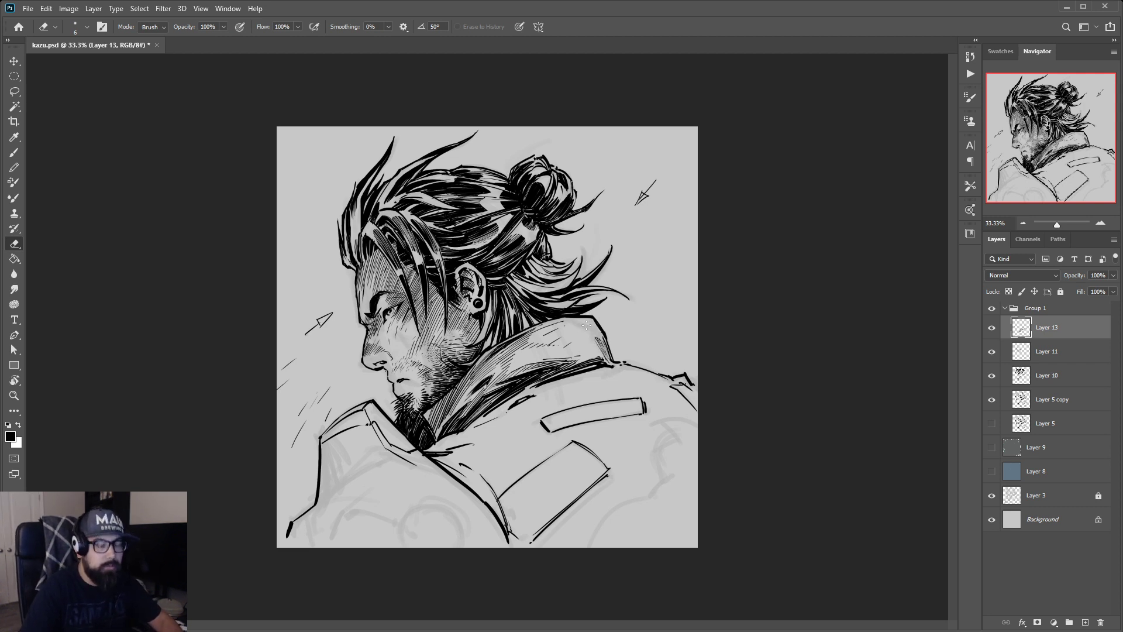
{"action": "key", "text": "l"}
{"action": "left_click_drag", "start_coordinate": [592, 325], "coordinate": [611, 369]}
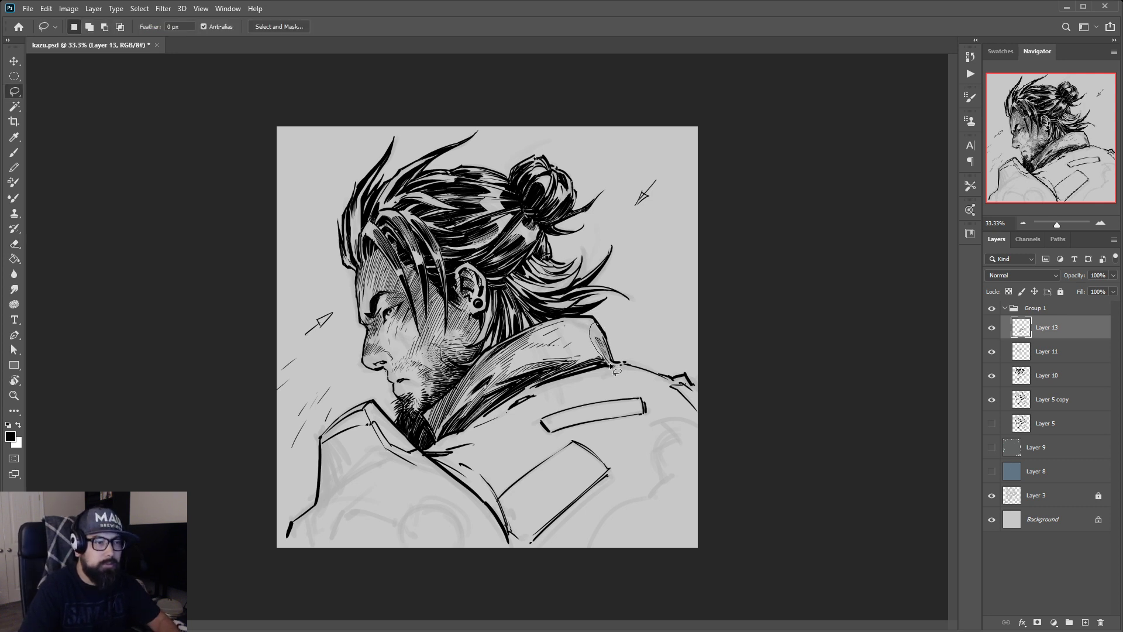
{"action": "key", "text": "Delete"}
{"action": "key", "text": "ctrl+d"}
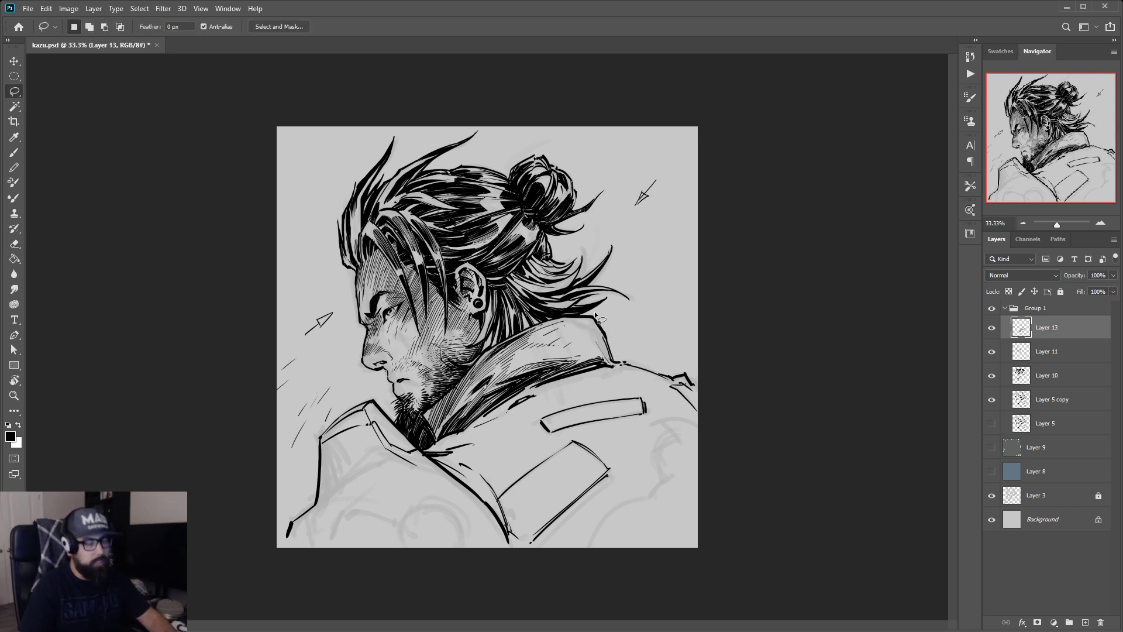
{"action": "key", "text": "b"}
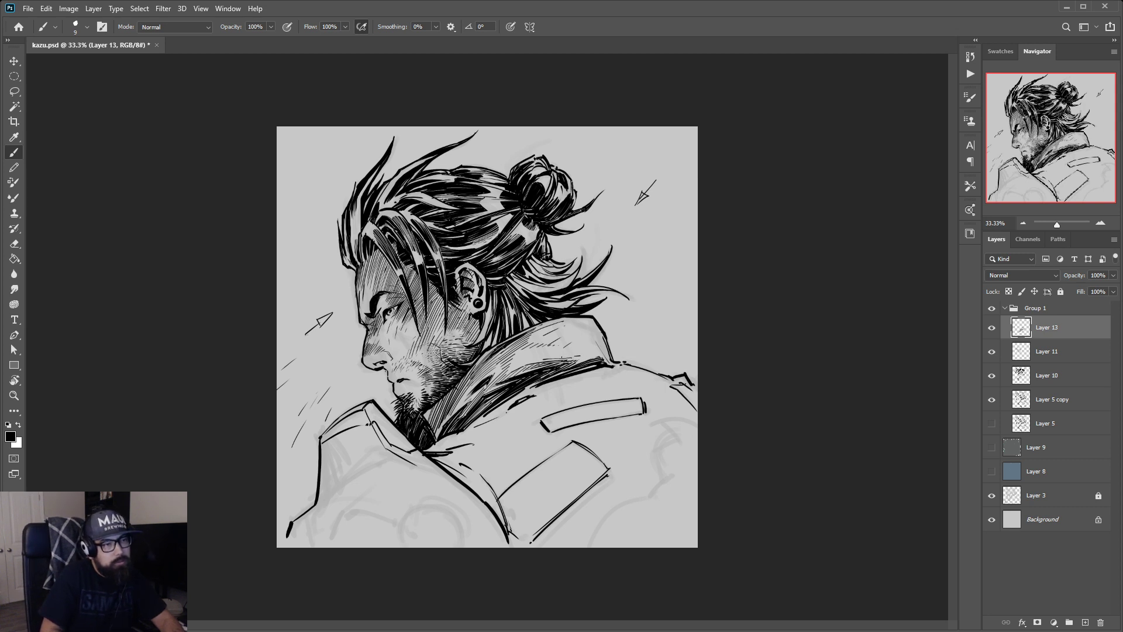
{"action": "mouse_move", "coordinate": [579, 355]}
{"action": "left_mouse_down"}
{"action": "mouse_move", "coordinate": [565, 358]}
{"action": "mouse_move", "coordinate": [603, 349]}
{"action": "left_mouse_up"}
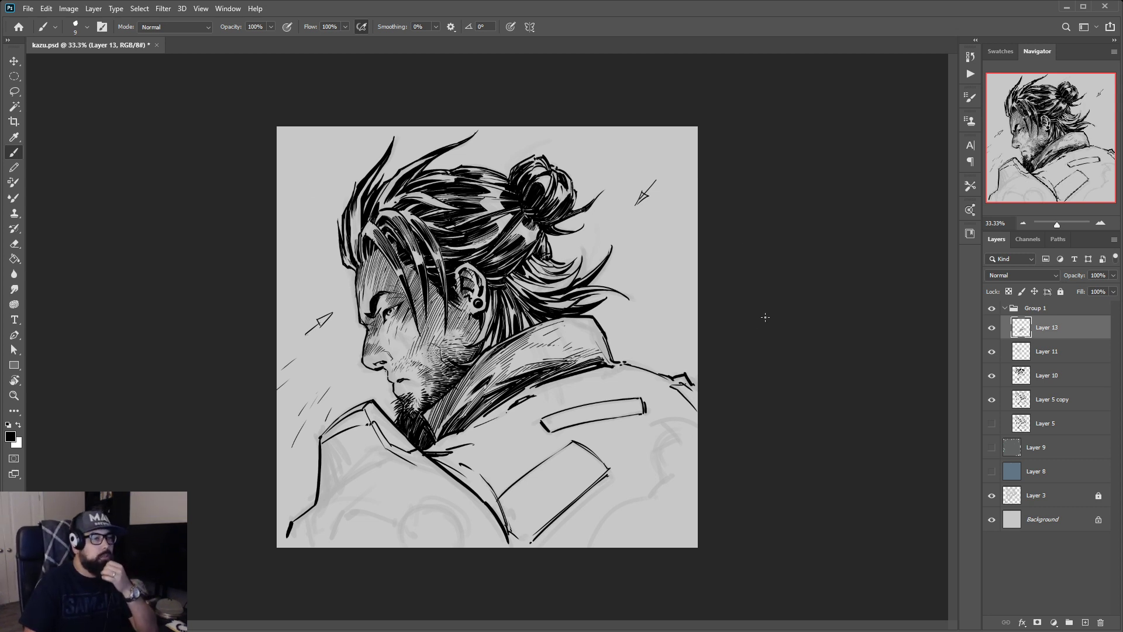
Ink thick broken shadow strokes on the jacket along the underside of the collar's front half
{"action": "key", "text": "ctrl+minus"}
{"action": "key", "text": "ctrl+minus"}
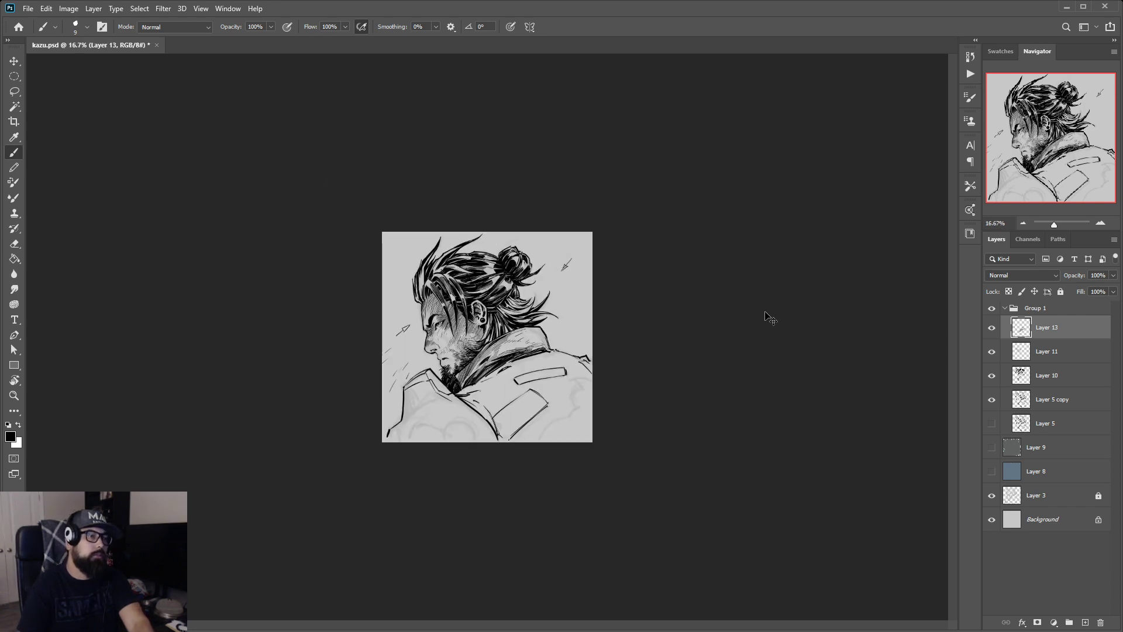
{"action": "key", "text": "ctrl+plus"}
{"action": "key", "text": "ctrl+plus"}
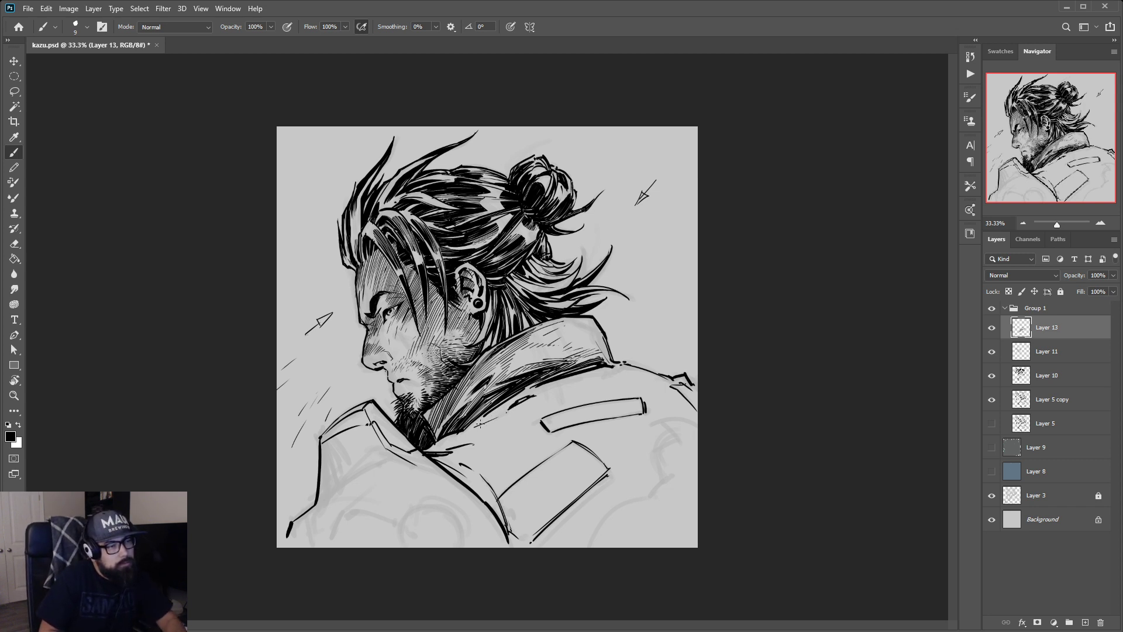
{"action": "mouse_move", "coordinate": [477, 426]}
{"action": "left_mouse_down"}
{"action": "mouse_move", "coordinate": [515, 404]}
{"action": "mouse_move", "coordinate": [478, 423]}
{"action": "left_mouse_up"}
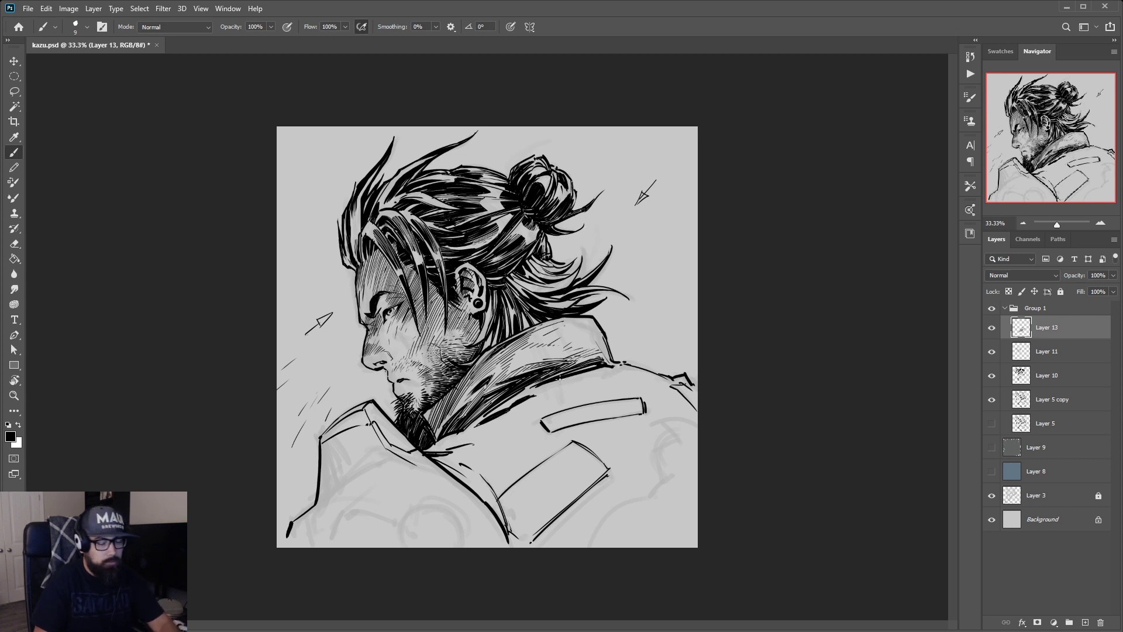
{"action": "key", "text": "l"}
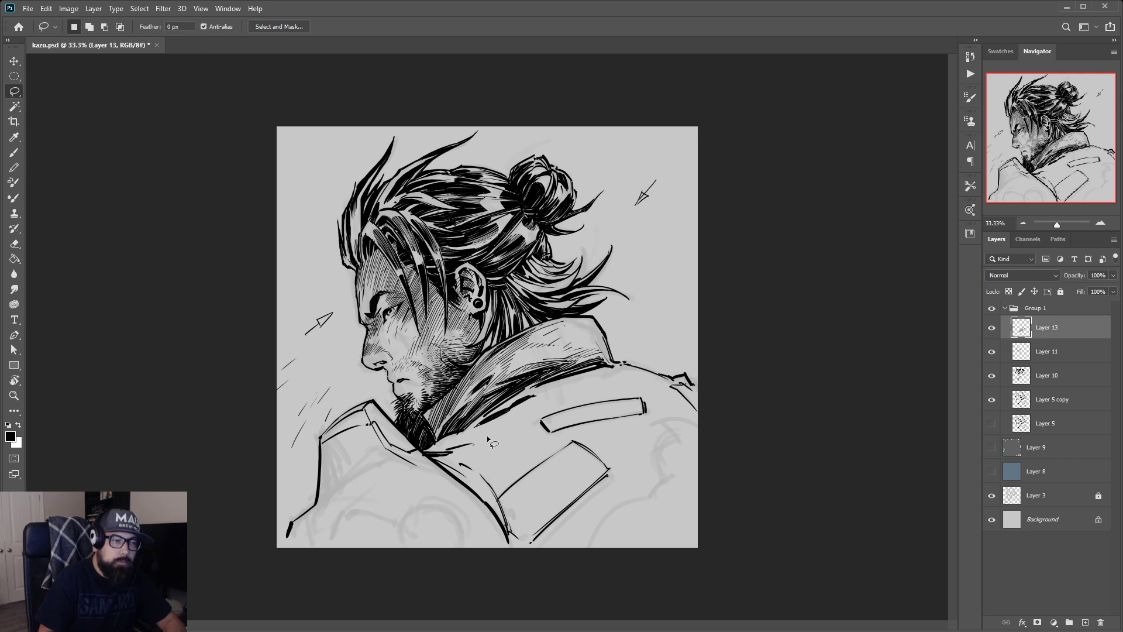
{"action": "mouse_move", "coordinate": [449, 440]}
{"action": "left_mouse_down"}
{"action": "mouse_move", "coordinate": [584, 477]}
{"action": "mouse_move", "coordinate": [529, 541]}
{"action": "mouse_move", "coordinate": [448, 442]}
{"action": "left_mouse_up"}
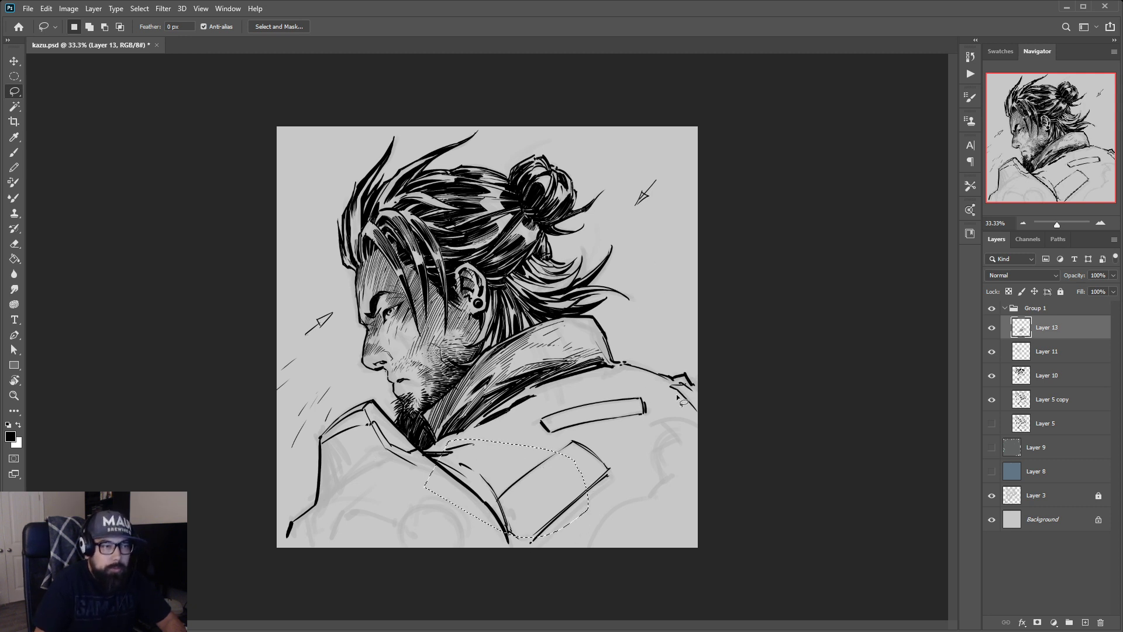
{"action": "mouse_move", "coordinate": [677, 395]}
{"action": "left_mouse_down"}
{"action": "mouse_move", "coordinate": [655, 433]}
{"action": "mouse_move", "coordinate": [670, 491]}
{"action": "mouse_move", "coordinate": [717, 503]}
{"action": "mouse_move", "coordinate": [658, 439]}
{"action": "mouse_move", "coordinate": [694, 479]}
{"action": "mouse_move", "coordinate": [707, 395]}
{"action": "left_mouse_up"}
{"action": "key", "text": "ctrl+z"}
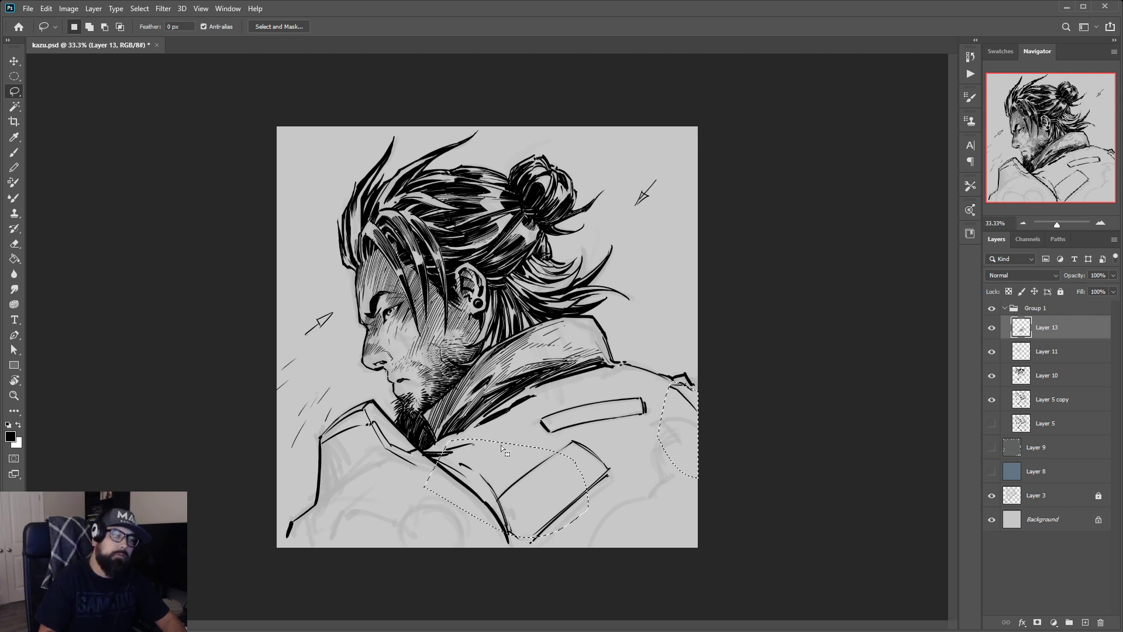
{"action": "key", "text": "ctrl+d"}
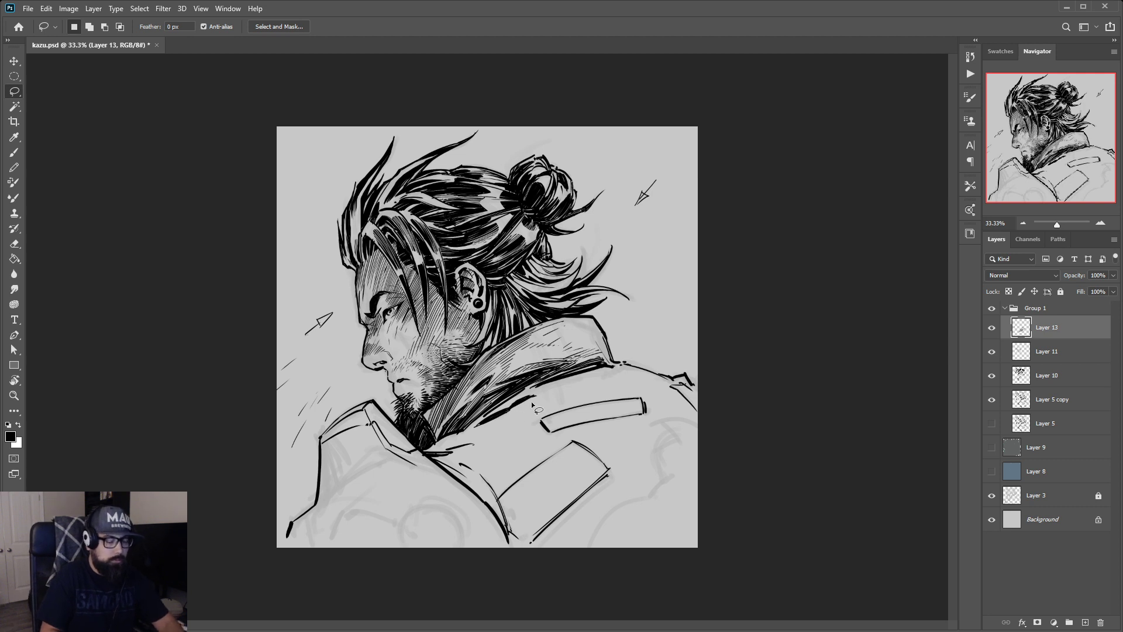
Brush thin diagonal fold and hatching lines on the jacket shoulder between the collar and the narrow strap
{"action": "key", "text": "b"}
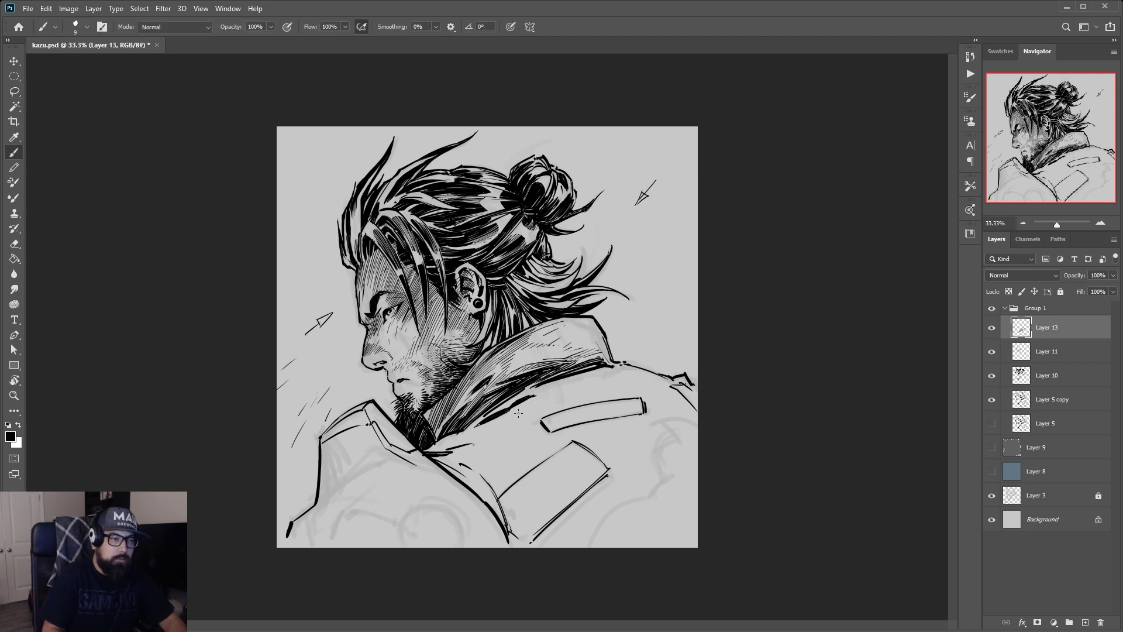
{"action": "left_click_drag", "start_coordinate": [496, 423], "coordinate": [568, 407]}
{"action": "key", "text": "ctrl+z"}
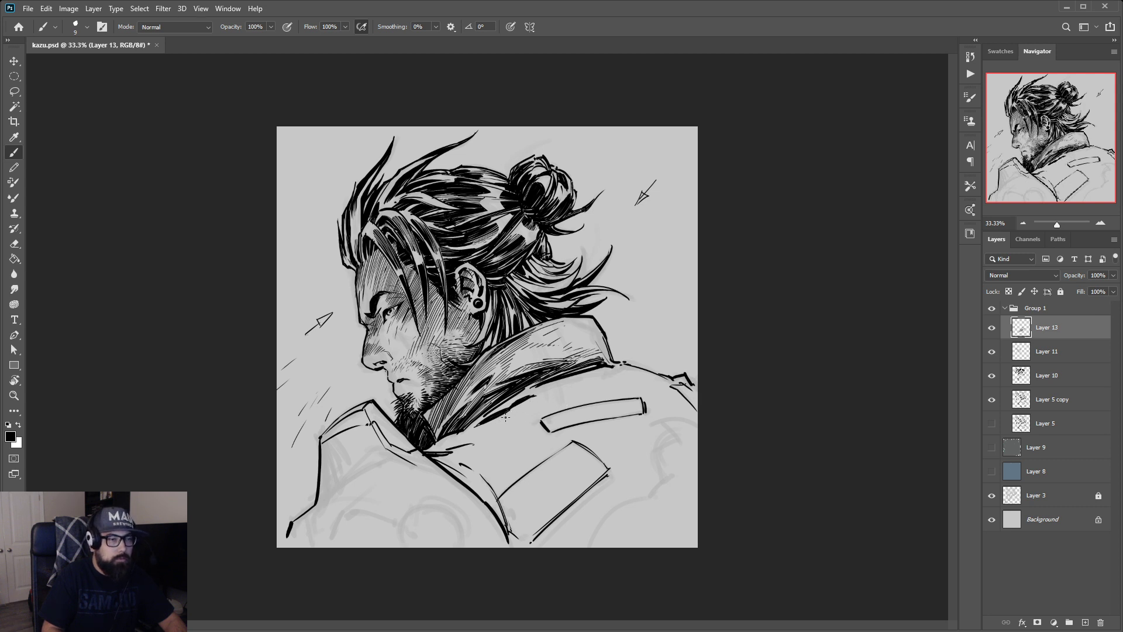
{"action": "mouse_move", "coordinate": [494, 424]}
{"action": "left_mouse_down"}
{"action": "mouse_move", "coordinate": [560, 400]}
{"action": "mouse_move", "coordinate": [582, 405]}
{"action": "left_mouse_up"}
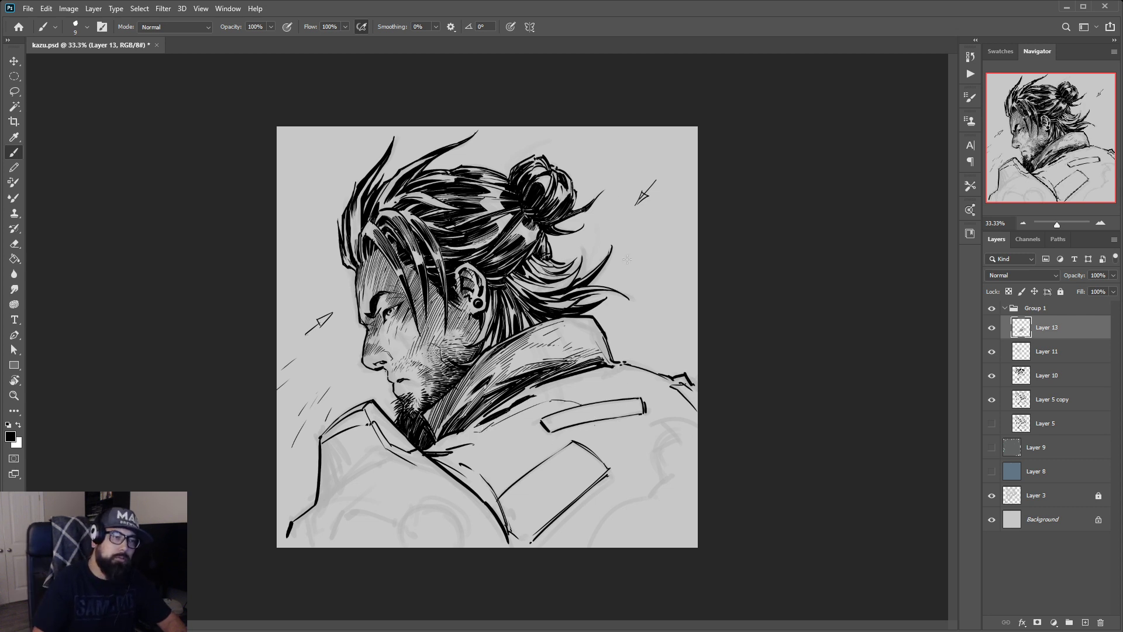
{"action": "left_click_drag", "start_coordinate": [549, 386], "coordinate": [596, 382]}
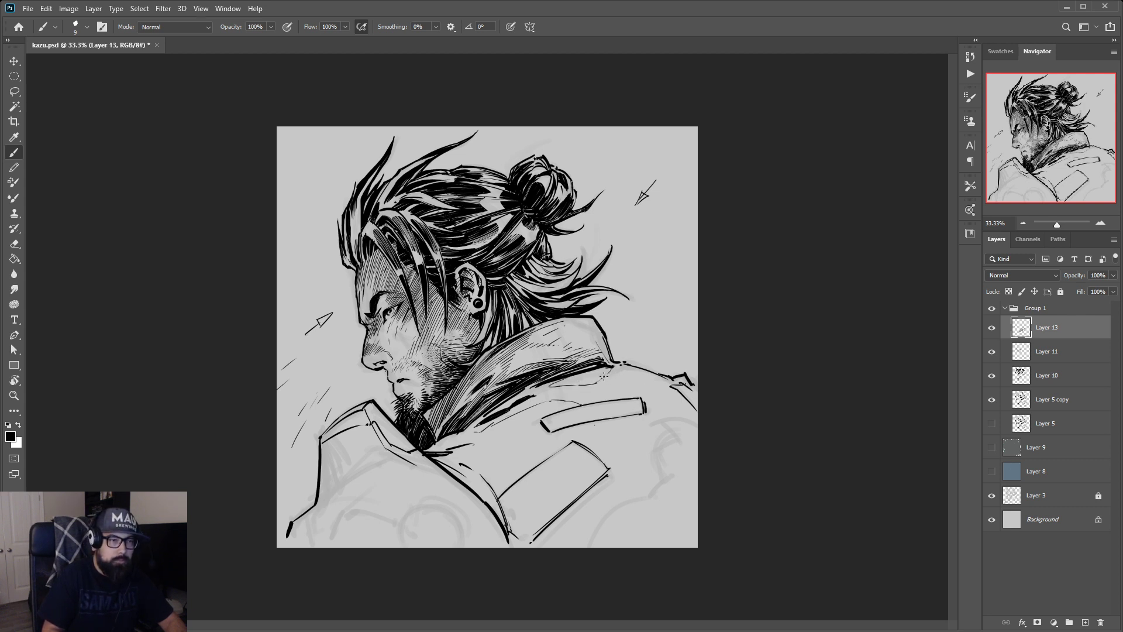
Sketch thin fold-shadow outlines on the jacket shoulder between the back of the collar and the narrow strap's back end
{"action": "mouse_move", "coordinate": [605, 380]}
{"action": "left_mouse_down"}
{"action": "mouse_move", "coordinate": [627, 383]}
{"action": "mouse_move", "coordinate": [587, 390]}
{"action": "mouse_move", "coordinate": [624, 396]}
{"action": "left_mouse_up"}
{"action": "key", "text": "ctrl+z"}
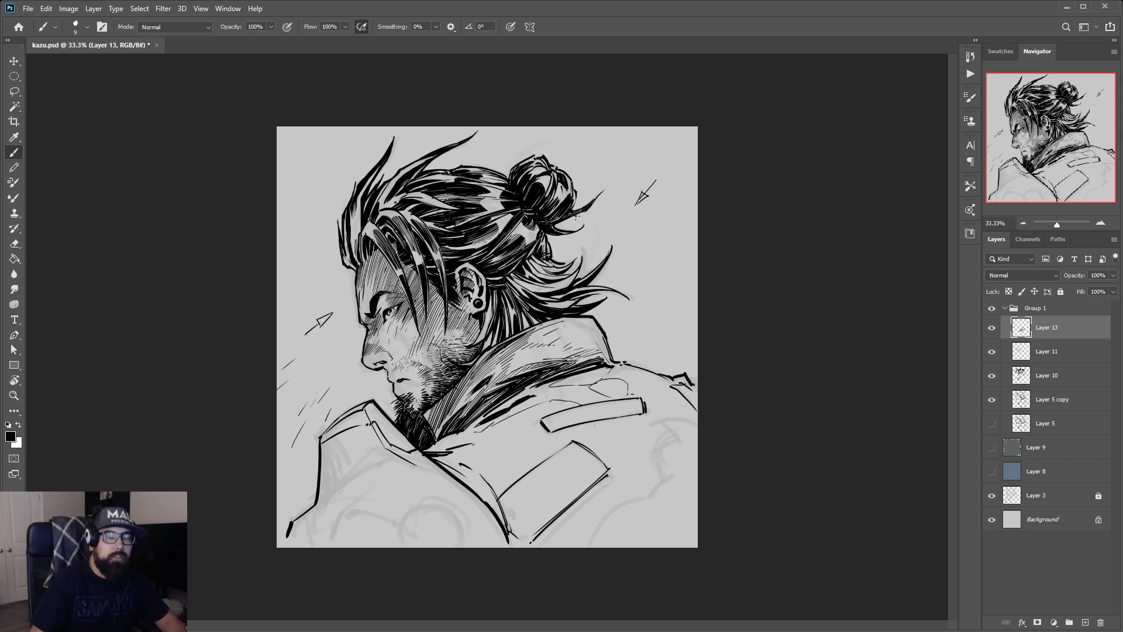
{"action": "left_click_drag", "start_coordinate": [628, 387], "coordinate": [632, 395]}
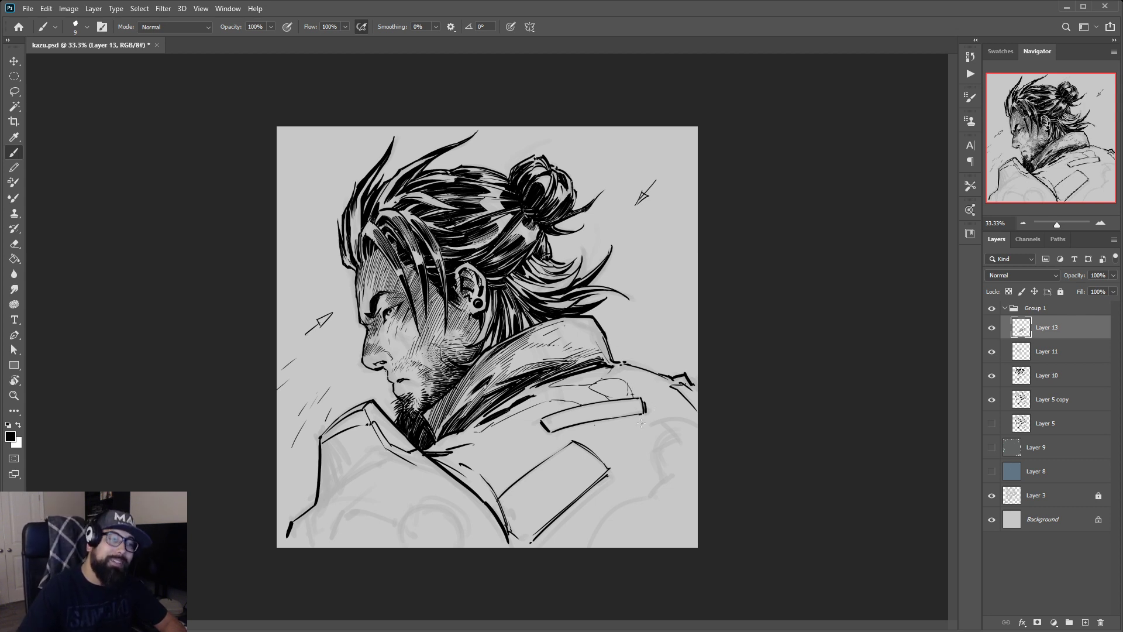
Draw thin curved fold lines on the jacket behind and below the narrow strap's back end, undoing unwanted strokes
{"action": "left_click_drag", "start_coordinate": [614, 409], "coordinate": [656, 451]}
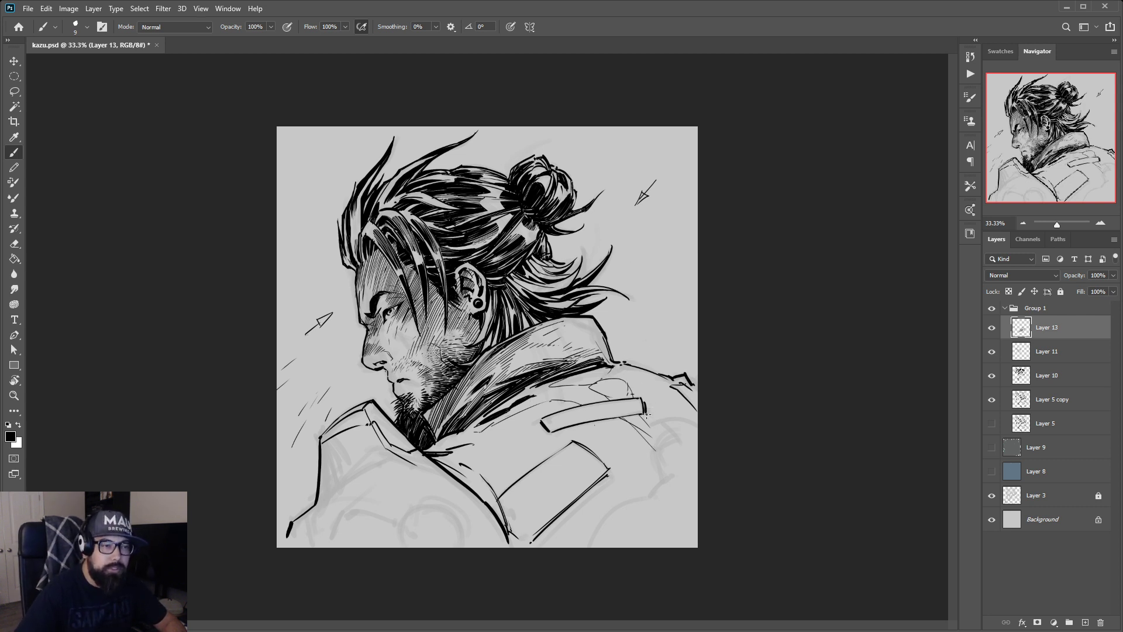
{"action": "mouse_move", "coordinate": [645, 409]}
{"action": "left_mouse_down"}
{"action": "mouse_move", "coordinate": [685, 430]}
{"action": "mouse_move", "coordinate": [656, 408]}
{"action": "mouse_move", "coordinate": [666, 426]}
{"action": "mouse_move", "coordinate": [695, 427]}
{"action": "mouse_move", "coordinate": [694, 418]}
{"action": "left_mouse_up"}
{"action": "key", "text": "ctrl+z"}
{"action": "key", "text": "ctrl+z"}
{"action": "key", "text": "ctrl+z"}
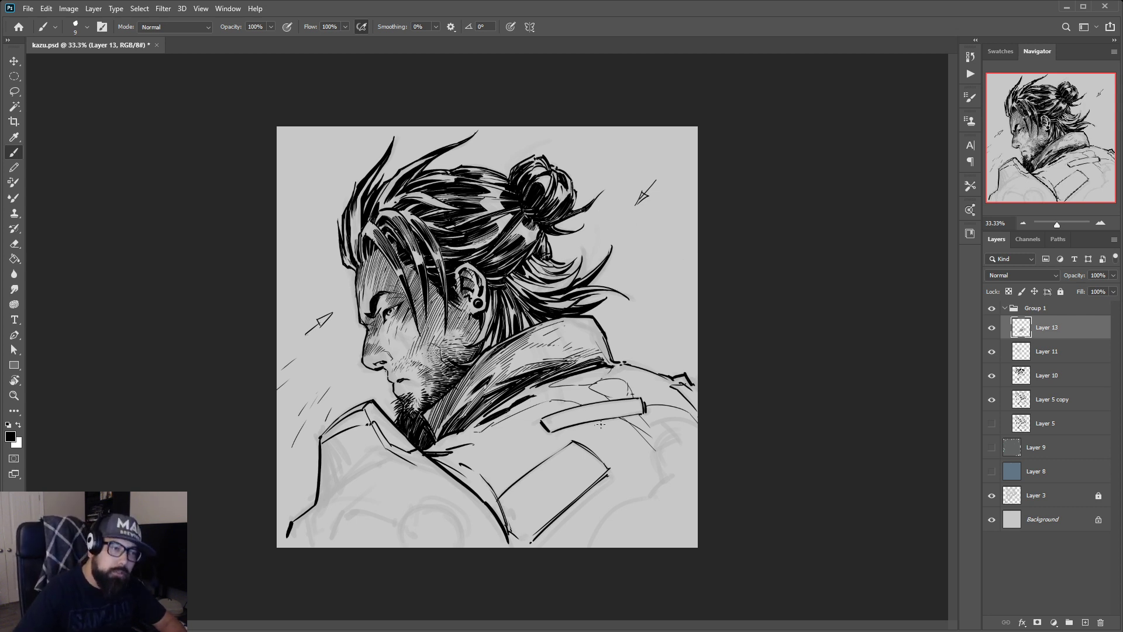
{"action": "left_click_drag", "start_coordinate": [597, 425], "coordinate": [667, 473]}
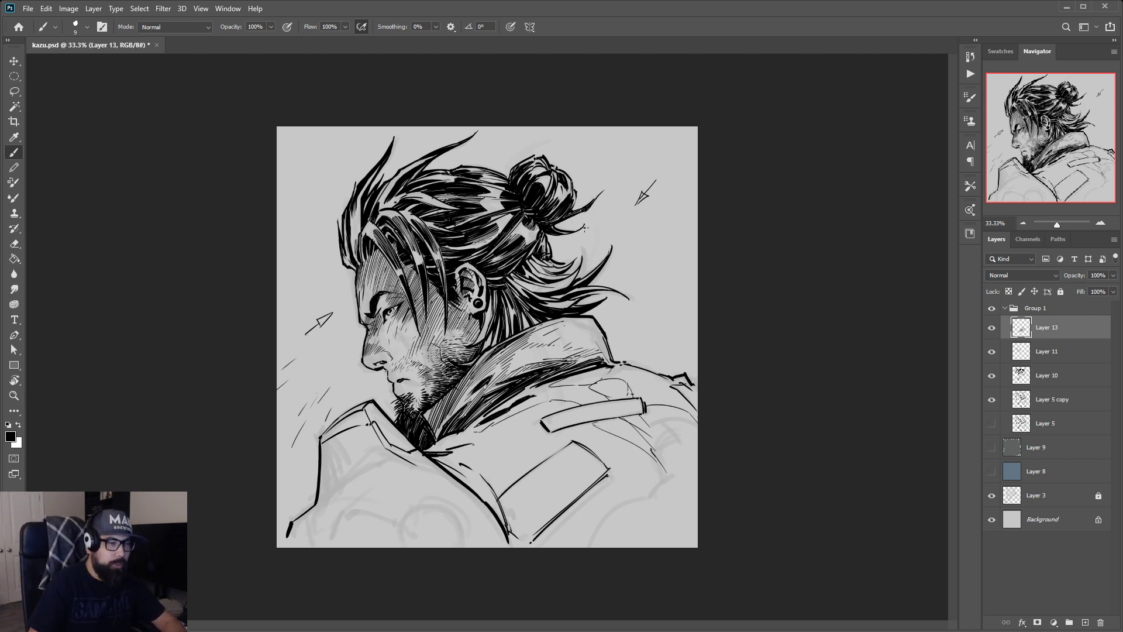
Flip the canvas horizontally, add thin fold lines around the wide rectangular patch, and mark the shadow areas beside it with small crosses
{"action": "key", "text": "ctrl+f"}
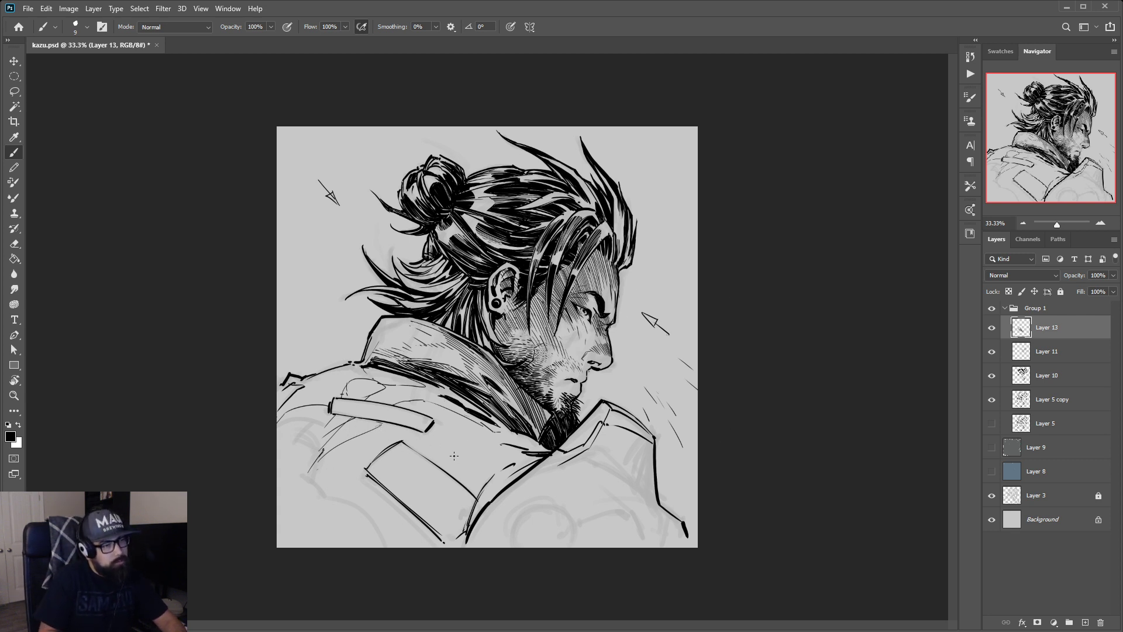
{"action": "left_click_drag", "start_coordinate": [438, 462], "coordinate": [509, 454]}
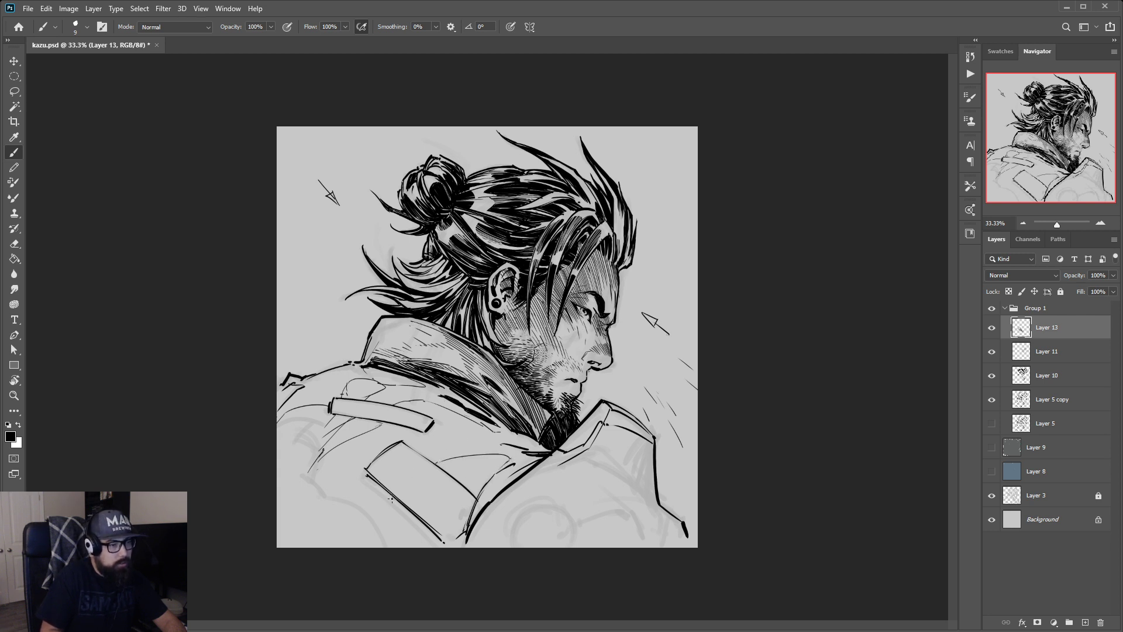
{"action": "left_click_drag", "start_coordinate": [391, 499], "coordinate": [378, 509]}
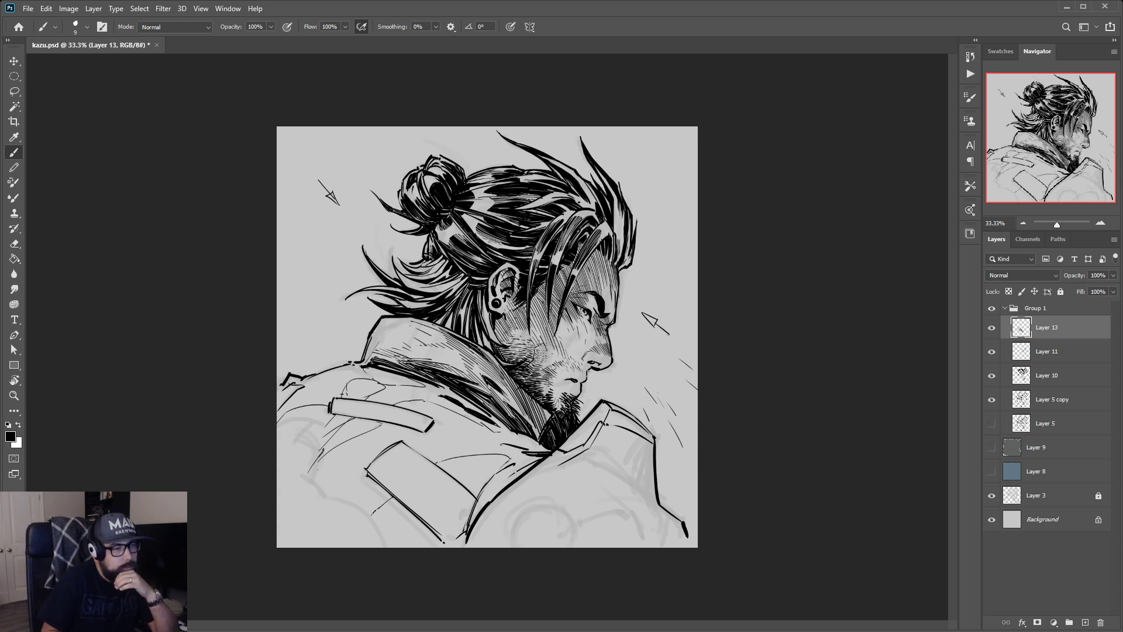
{"action": "mouse_move", "coordinate": [515, 477]}
{"action": "left_mouse_down"}
{"action": "mouse_move", "coordinate": [496, 495]}
{"action": "mouse_move", "coordinate": [481, 468]}
{"action": "left_mouse_up"}
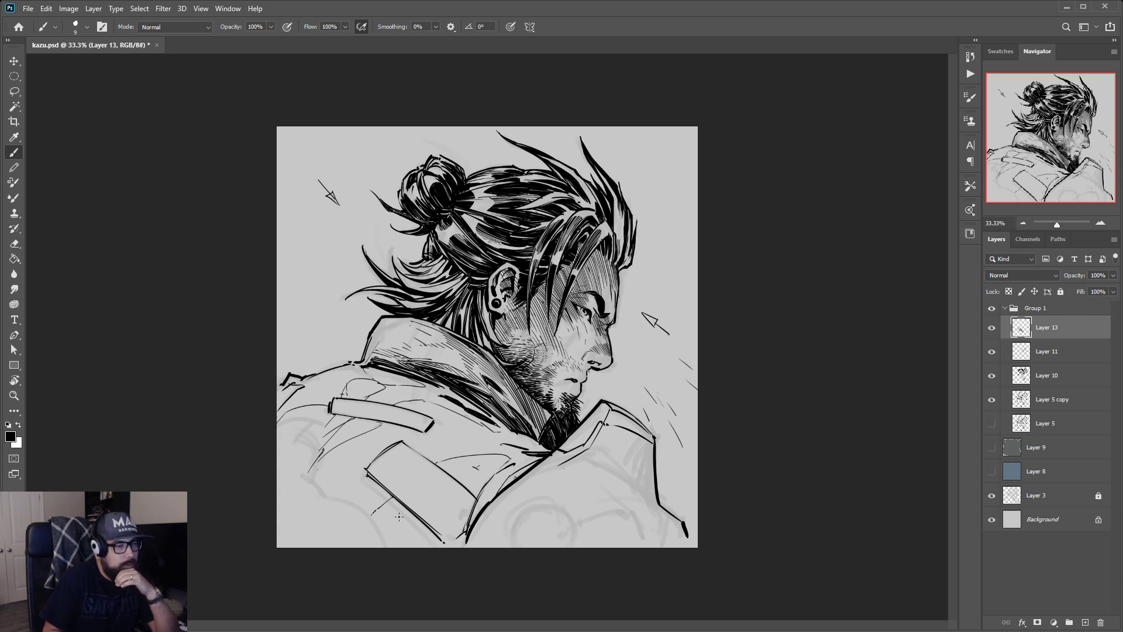
{"action": "left_click_drag", "start_coordinate": [398, 516], "coordinate": [400, 520]}
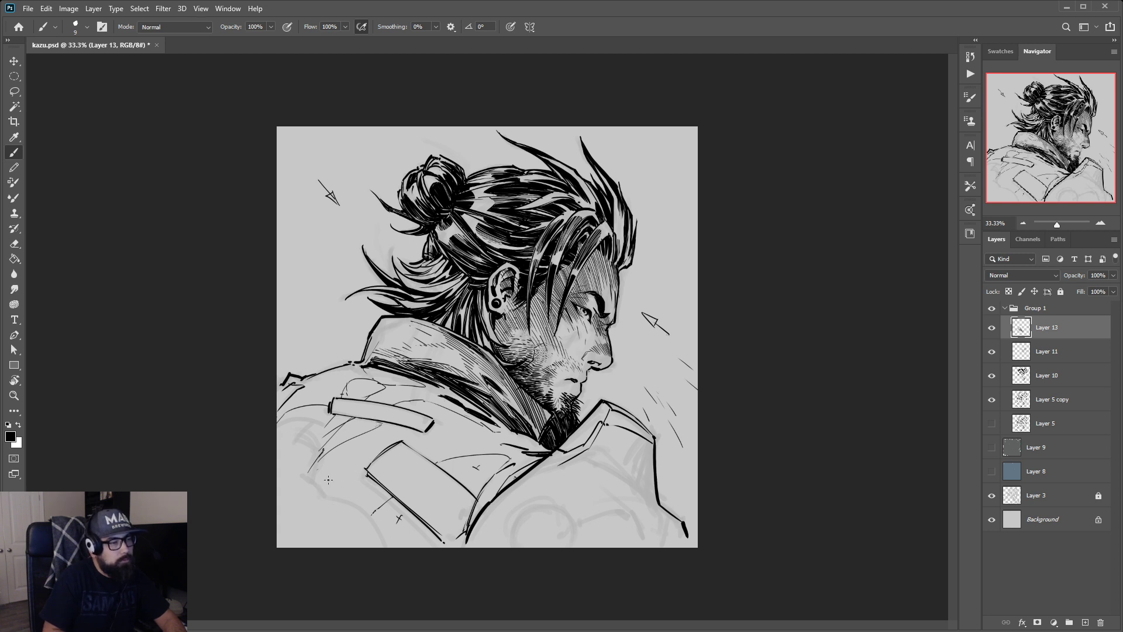
Draw curved fold lines between the narrow strap and the wide patch, and mark the shadow areas around the strap with crosses
{"action": "mouse_move", "coordinate": [321, 479]}
{"action": "left_mouse_down"}
{"action": "mouse_move", "coordinate": [460, 433]}
{"action": "mouse_move", "coordinate": [499, 436]}
{"action": "left_mouse_up"}
{"action": "key", "text": "ctrl+z"}
{"action": "left_click_drag", "start_coordinate": [417, 449], "coordinate": [501, 444]}
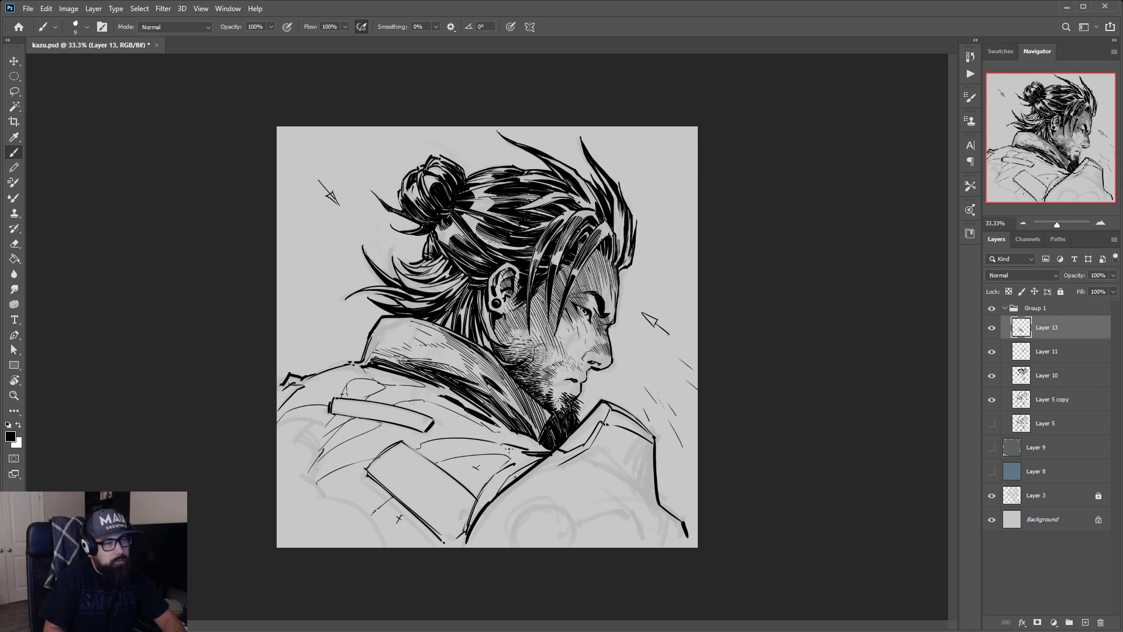
{"action": "left_click_drag", "start_coordinate": [451, 416], "coordinate": [453, 426]}
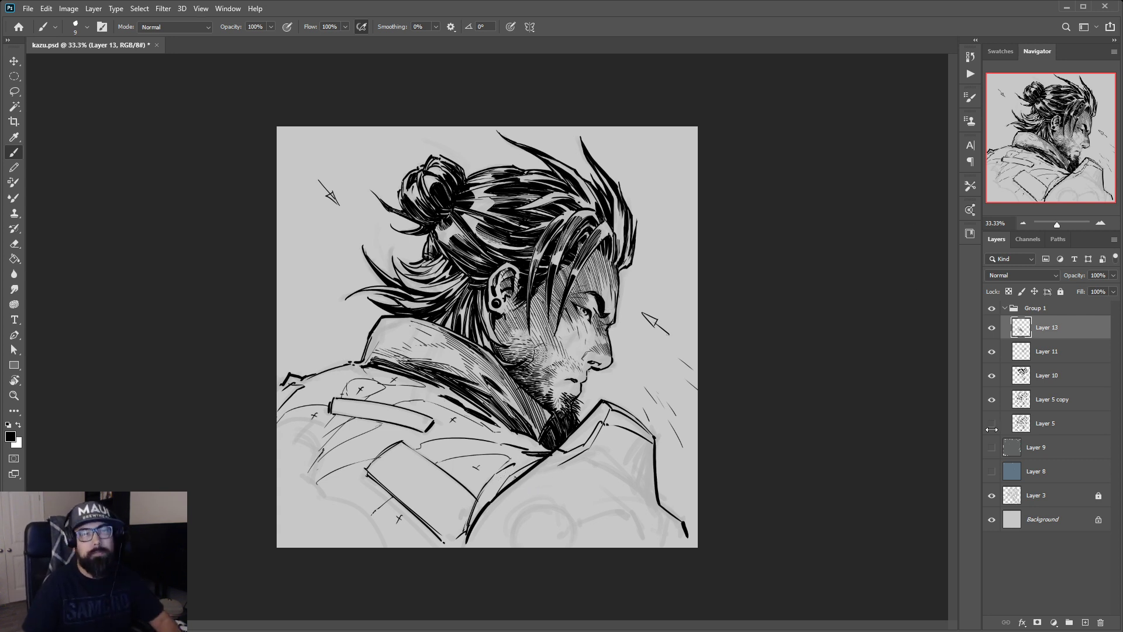
Merge Layer 11 with Layer 13 and create a new empty layer above the result
{"action": "left_click", "coordinate": [1009, 360], "text": "ctrl"}
{"action": "key", "text": "ctrl+e"}
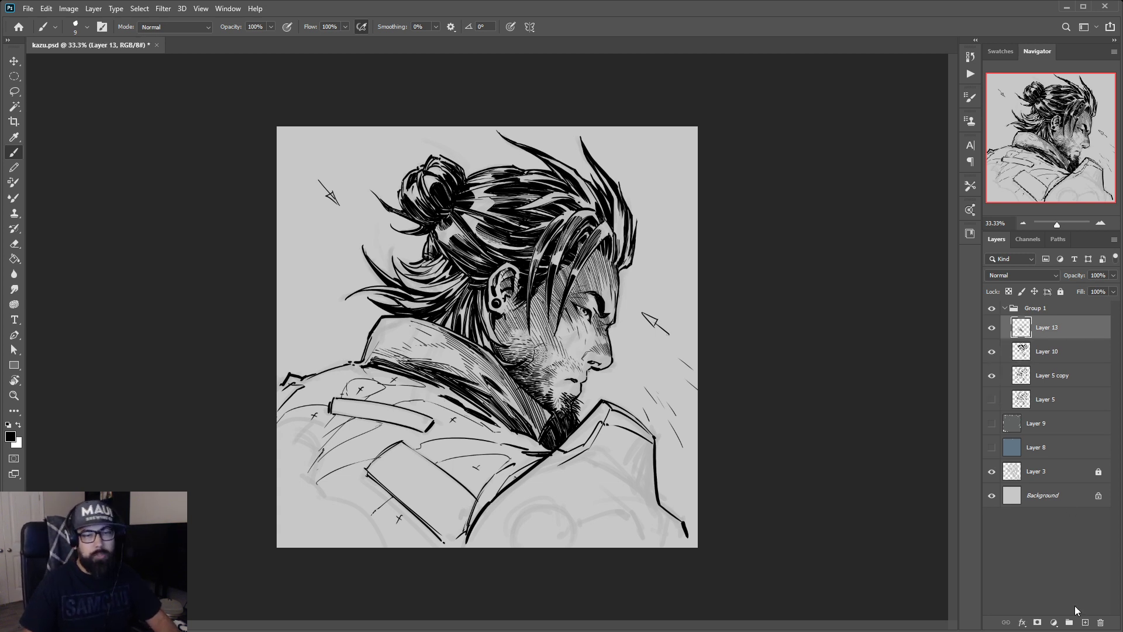
{"action": "left_click", "coordinate": [1085, 622]}
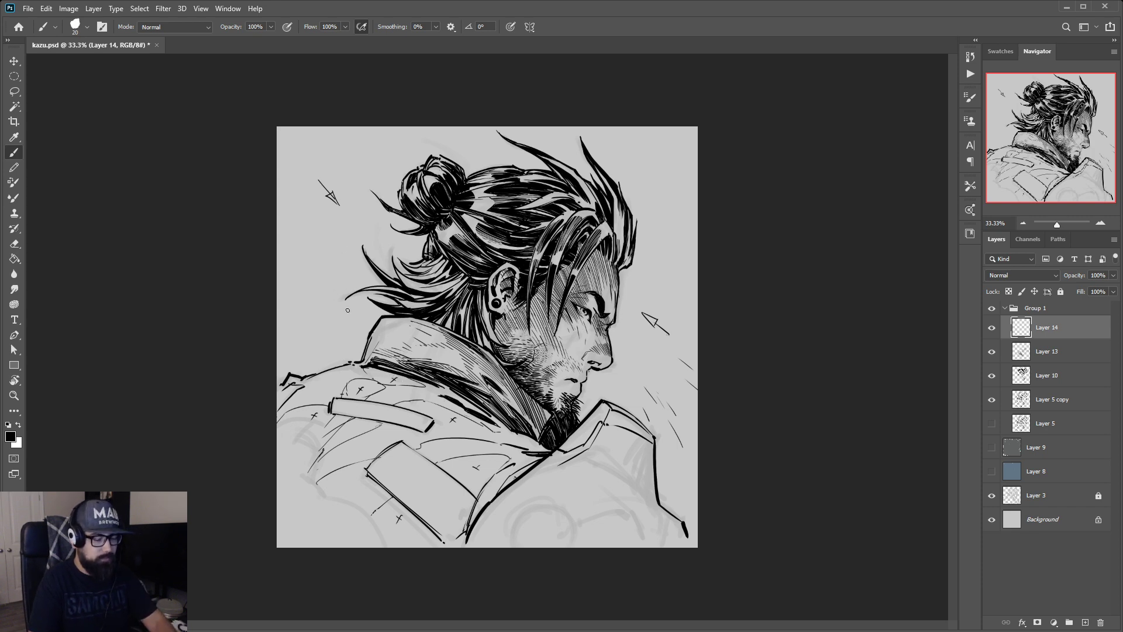
Try to brush a black shadow edge freehand on the shoulder below the collar's back corner
{"action": "key", "text": "ctrl+plus"}
{"action": "key", "text": "r"}
{"action": "left_click_drag", "start_coordinate": [366, 318], "coordinate": [388, 274]}
{"action": "key", "text": "b"}
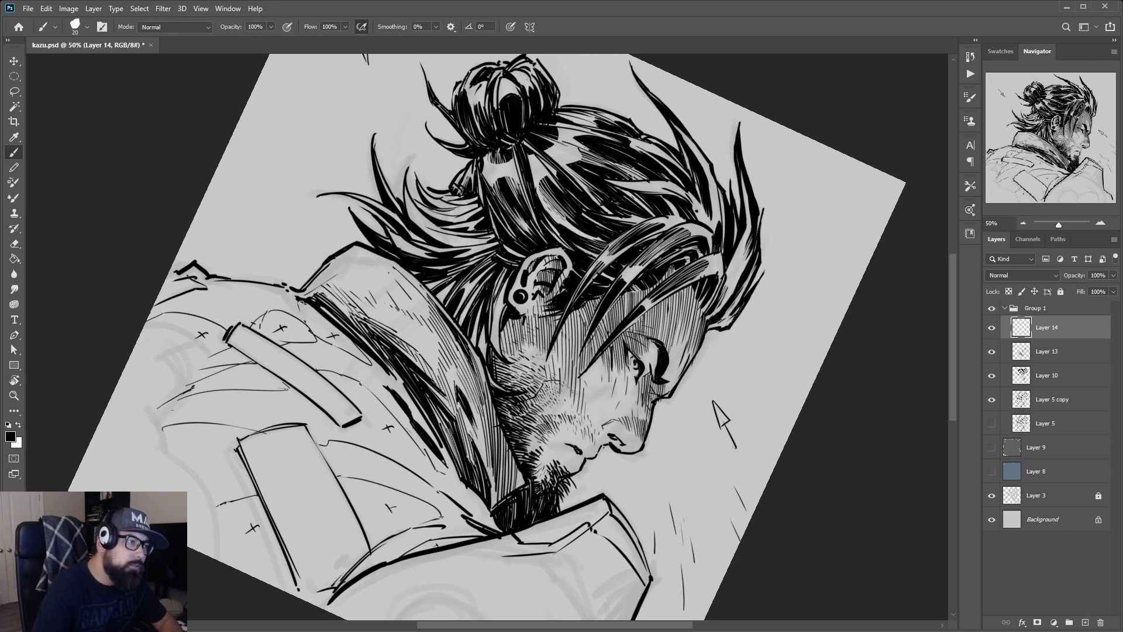
{"action": "mouse_move", "coordinate": [301, 303]}
{"action": "left_mouse_down"}
{"action": "mouse_move", "coordinate": [322, 321]}
{"action": "mouse_move", "coordinate": [312, 325]}
{"action": "left_mouse_up"}
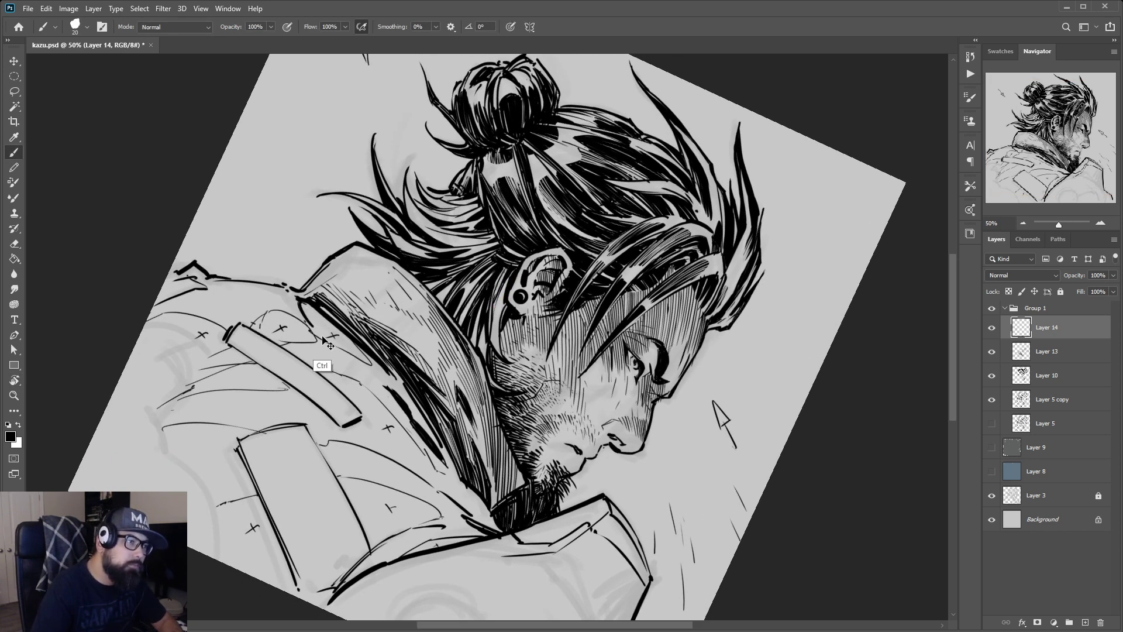
{"action": "key", "text": "ctrl+z"}
{"action": "key", "text": "ctrl+z"}
Lasso a jagged shadow shape along the underside of the collar's back half, fill it with black using the brush, and deselect
{"action": "key", "text": "l"}
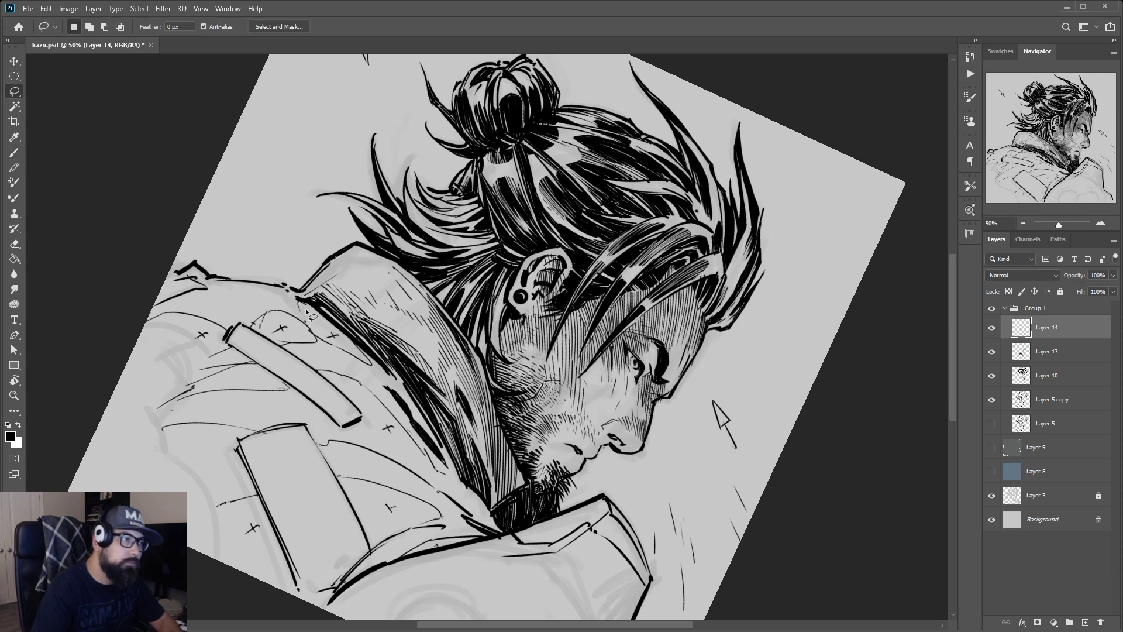
{"action": "mouse_move", "coordinate": [298, 303]}
{"action": "left_mouse_down"}
{"action": "mouse_move", "coordinate": [325, 326]}
{"action": "mouse_move", "coordinate": [300, 304]}
{"action": "left_mouse_up"}
{"action": "key", "text": "shift"}
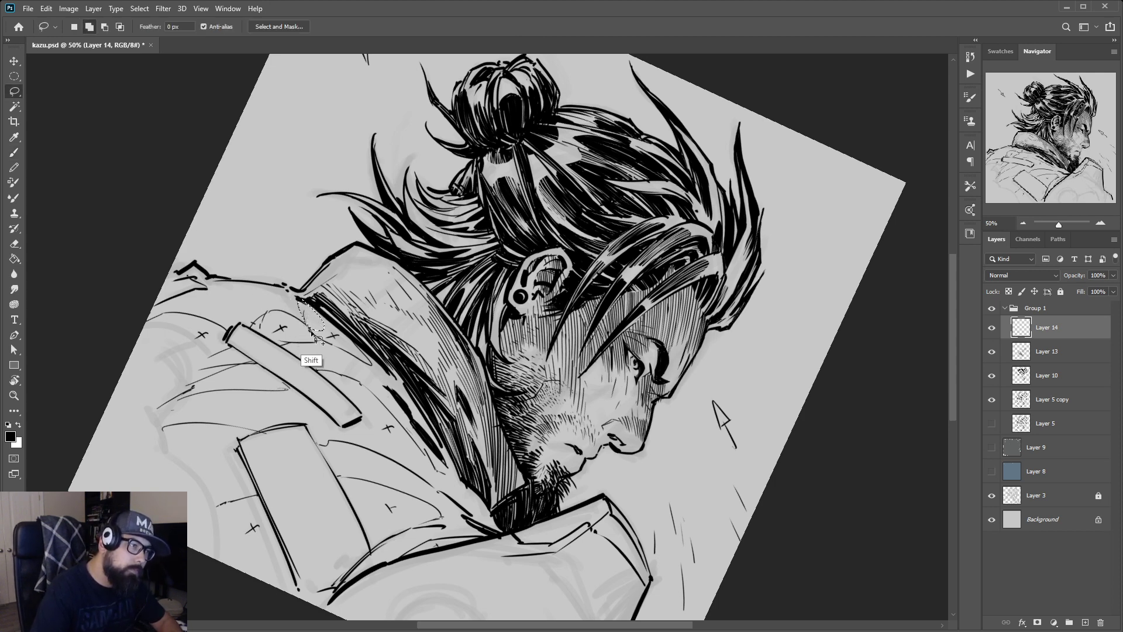
{"action": "mouse_move", "coordinate": [314, 333]}
{"action": "left_mouse_down"}
{"action": "mouse_move", "coordinate": [309, 323]}
{"action": "mouse_move", "coordinate": [367, 363]}
{"action": "mouse_move", "coordinate": [301, 328]}
{"action": "mouse_move", "coordinate": [348, 353]}
{"action": "mouse_move", "coordinate": [294, 298]}
{"action": "mouse_move", "coordinate": [368, 360]}
{"action": "left_mouse_up"}
{"action": "key", "text": "b"}
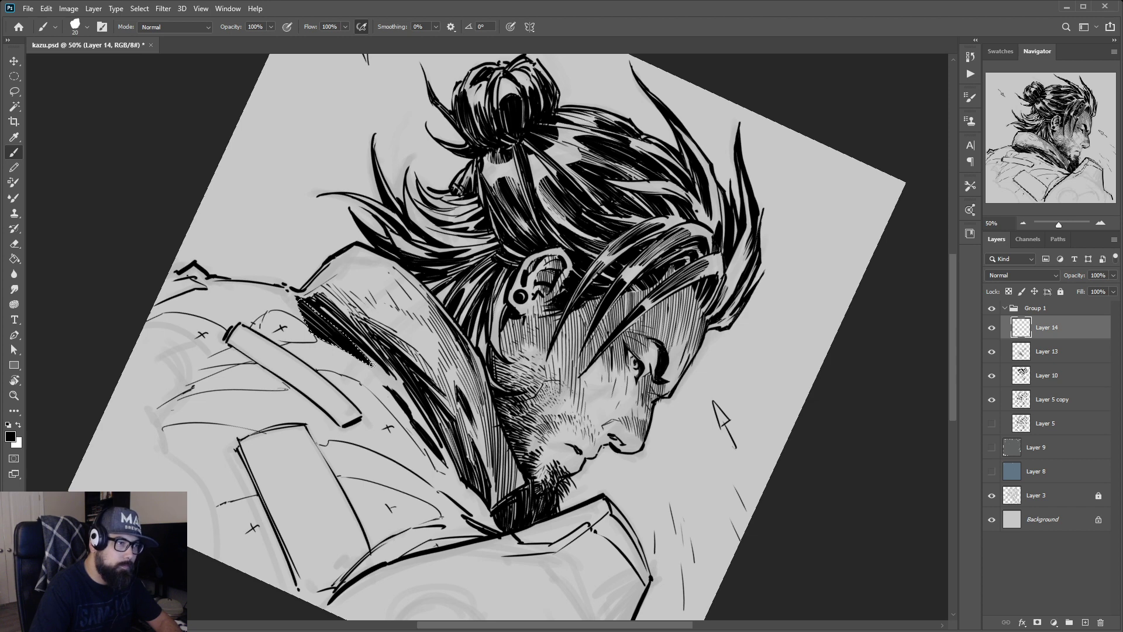
{"action": "key", "text": "ctrl+d"}
{"action": "key", "text": "ctrl+minus"}
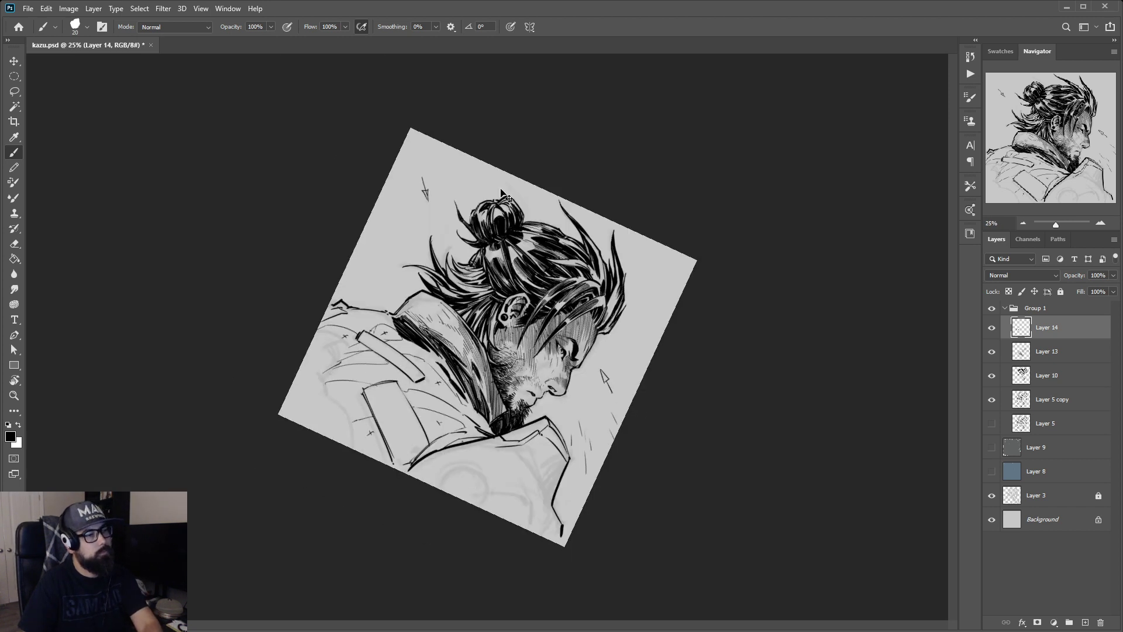
{"action": "key", "text": "ctrl+plus"}
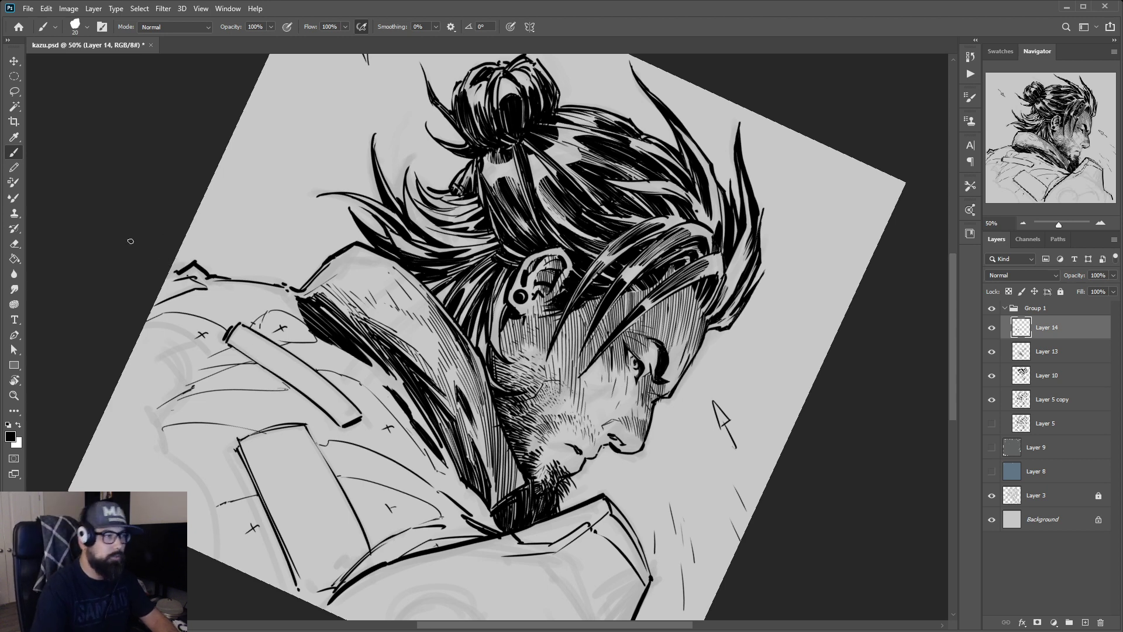
{"action": "key", "text": "ctrl+minus"}
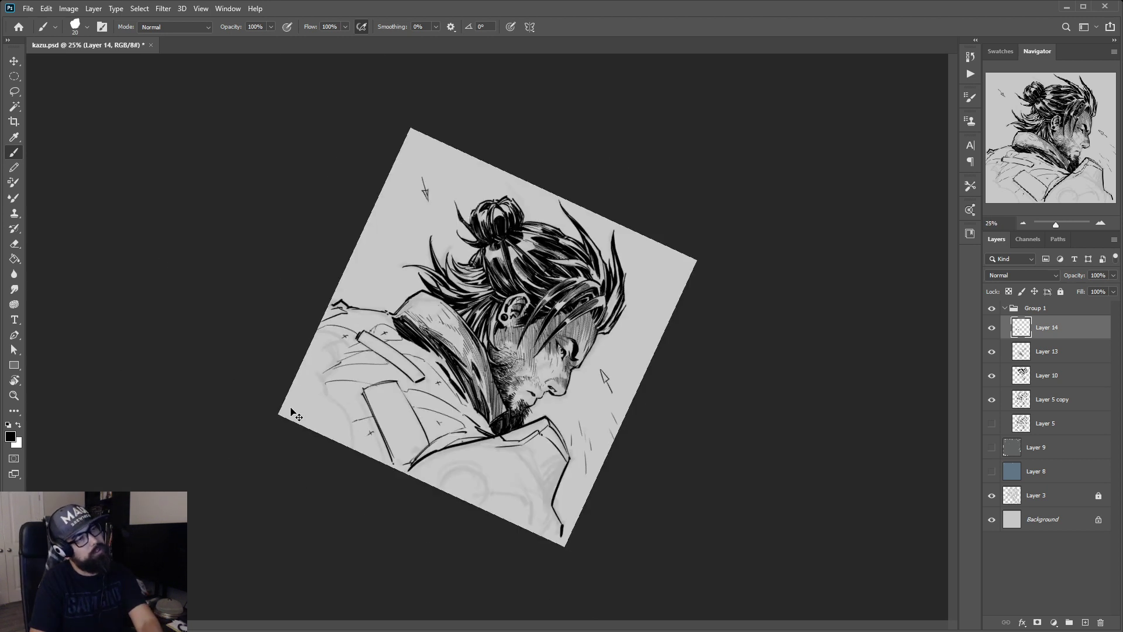
{"action": "key", "text": "ctrl+plus"}
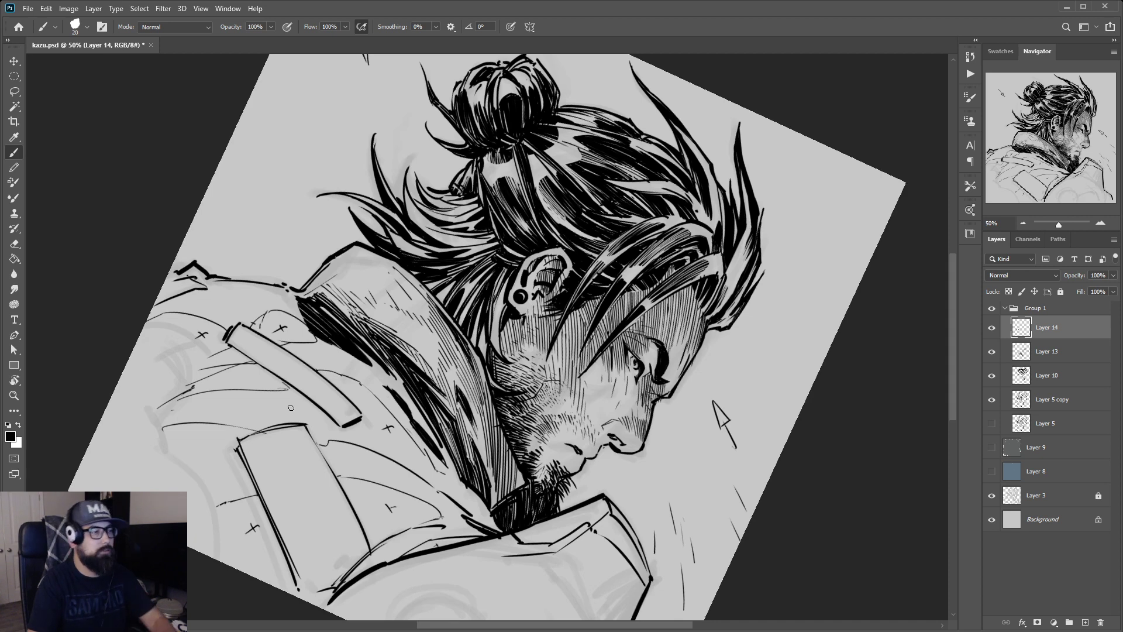
Lasso the cross-marked shadow areas between collar and strap and behind the strap, trimming the selection along the fold lines
{"action": "key", "text": "ctrl+minus"}
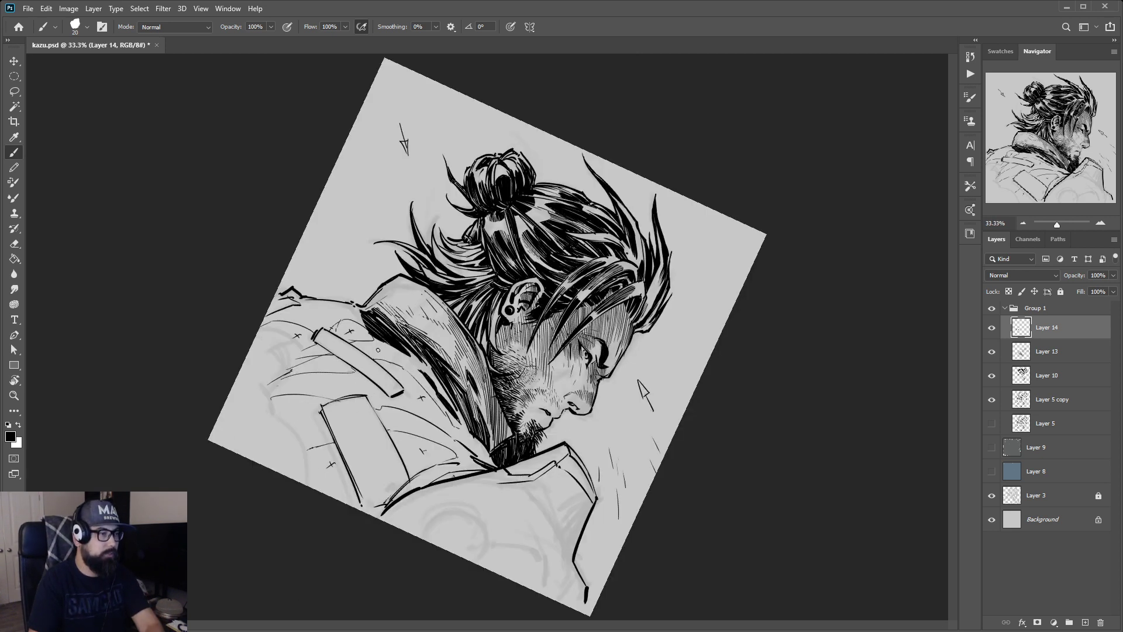
{"action": "key", "text": "l"}
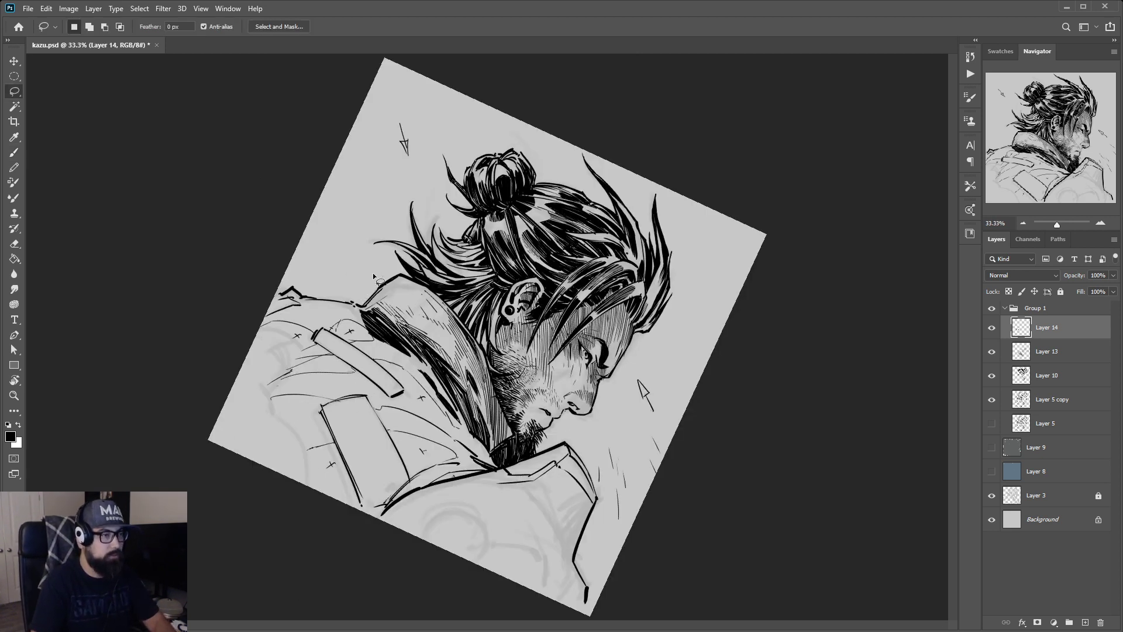
{"action": "key", "text": "r"}
{"action": "left_click_drag", "start_coordinate": [479, 263], "coordinate": [301, 200]}
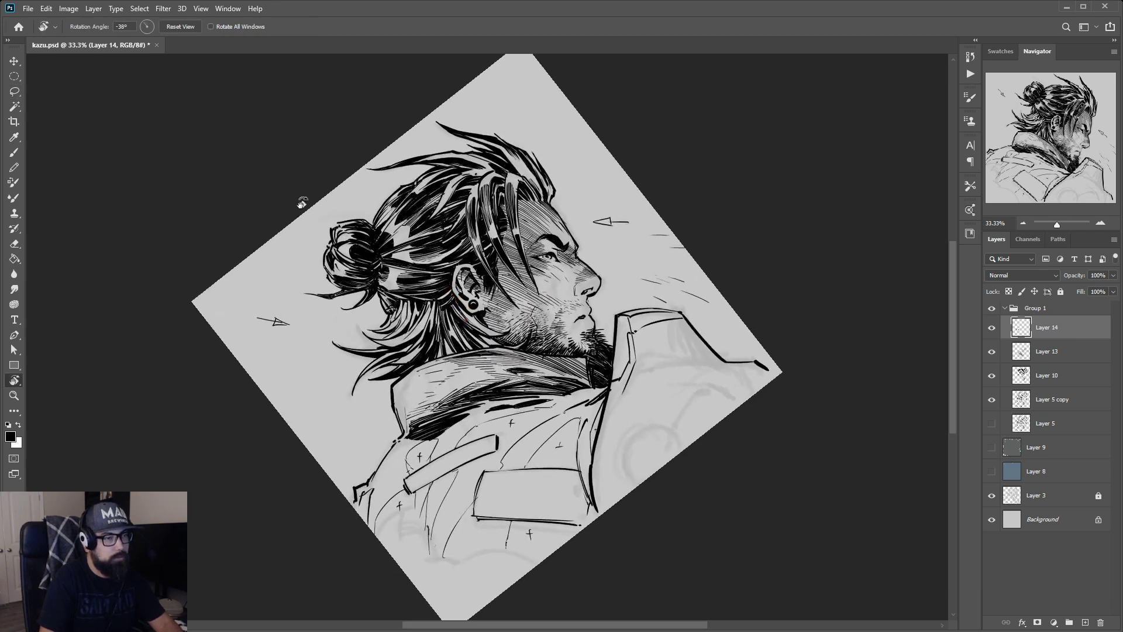
{"action": "mouse_move", "coordinate": [436, 437]}
{"action": "left_mouse_down"}
{"action": "mouse_move", "coordinate": [404, 461]}
{"action": "mouse_move", "coordinate": [417, 444]}
{"action": "mouse_move", "coordinate": [405, 461]}
{"action": "mouse_move", "coordinate": [438, 443]}
{"action": "mouse_move", "coordinate": [413, 475]}
{"action": "mouse_move", "coordinate": [418, 448]}
{"action": "mouse_move", "coordinate": [408, 467]}
{"action": "mouse_move", "coordinate": [409, 456]}
{"action": "mouse_move", "coordinate": [431, 438]}
{"action": "mouse_move", "coordinate": [428, 466]}
{"action": "mouse_move", "coordinate": [415, 471]}
{"action": "mouse_move", "coordinate": [408, 456]}
{"action": "mouse_move", "coordinate": [410, 473]}
{"action": "mouse_move", "coordinate": [422, 454]}
{"action": "mouse_move", "coordinate": [410, 473]}
{"action": "mouse_move", "coordinate": [420, 448]}
{"action": "left_mouse_up"}
{"action": "key", "text": "shift"}
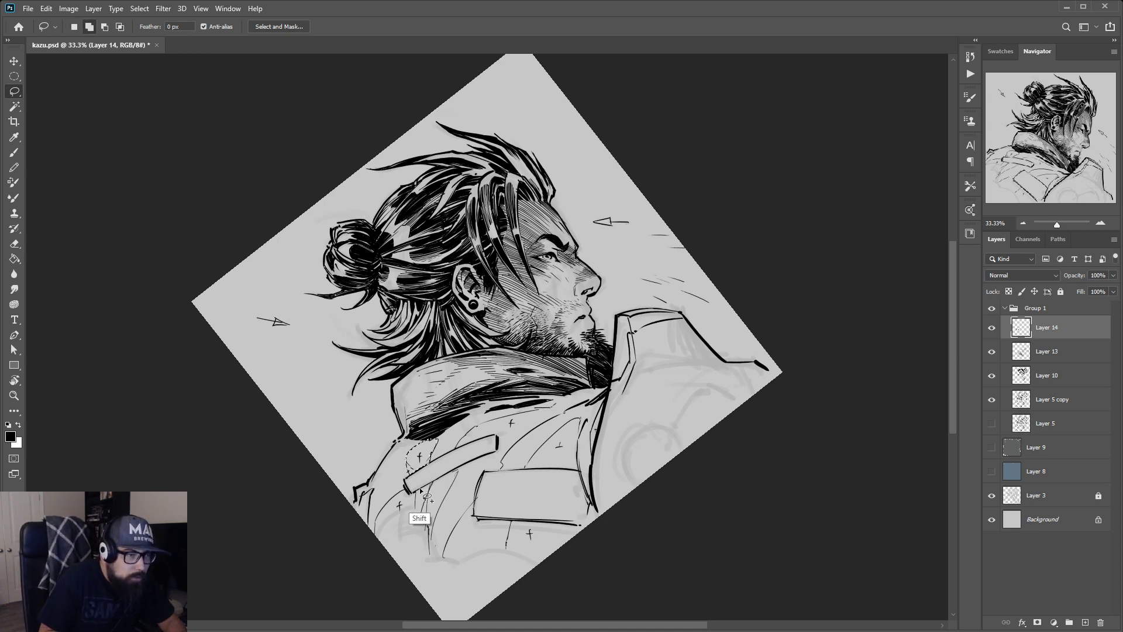
{"action": "mouse_move", "coordinate": [437, 496]}
{"action": "left_mouse_down"}
{"action": "mouse_move", "coordinate": [412, 526]}
{"action": "mouse_move", "coordinate": [395, 480]}
{"action": "left_mouse_up"}
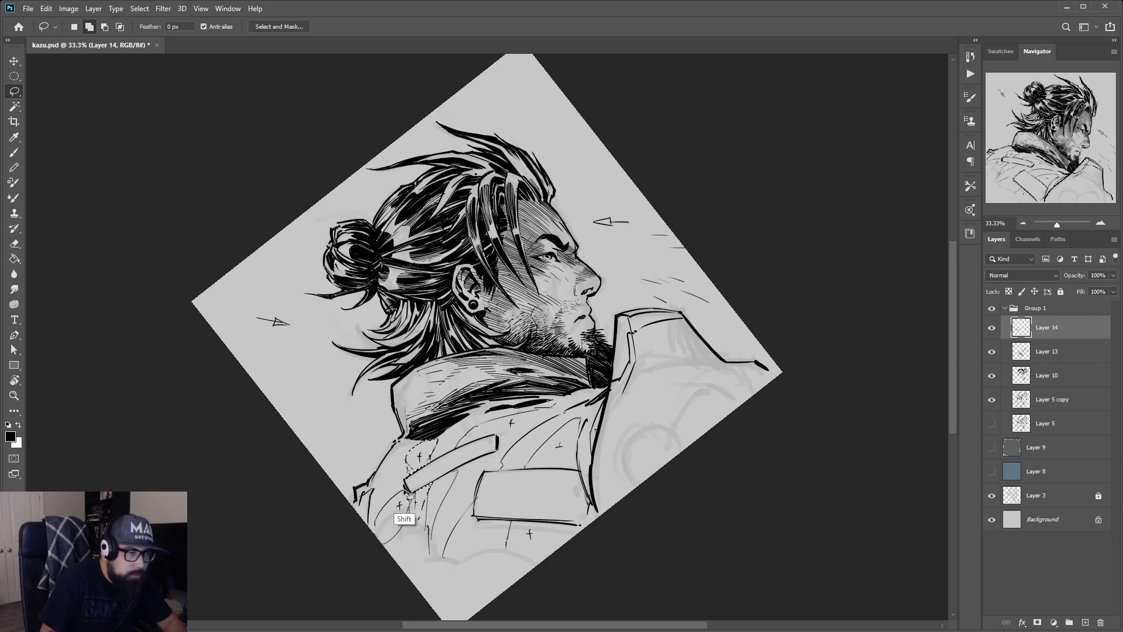
{"action": "mouse_move", "coordinate": [391, 501]}
{"action": "left_mouse_down"}
{"action": "mouse_move", "coordinate": [376, 535]}
{"action": "mouse_move", "coordinate": [403, 505]}
{"action": "mouse_move", "coordinate": [410, 529]}
{"action": "mouse_move", "coordinate": [426, 528]}
{"action": "mouse_move", "coordinate": [422, 493]}
{"action": "mouse_move", "coordinate": [409, 505]}
{"action": "left_mouse_up"}
{"action": "key", "text": "shift"}
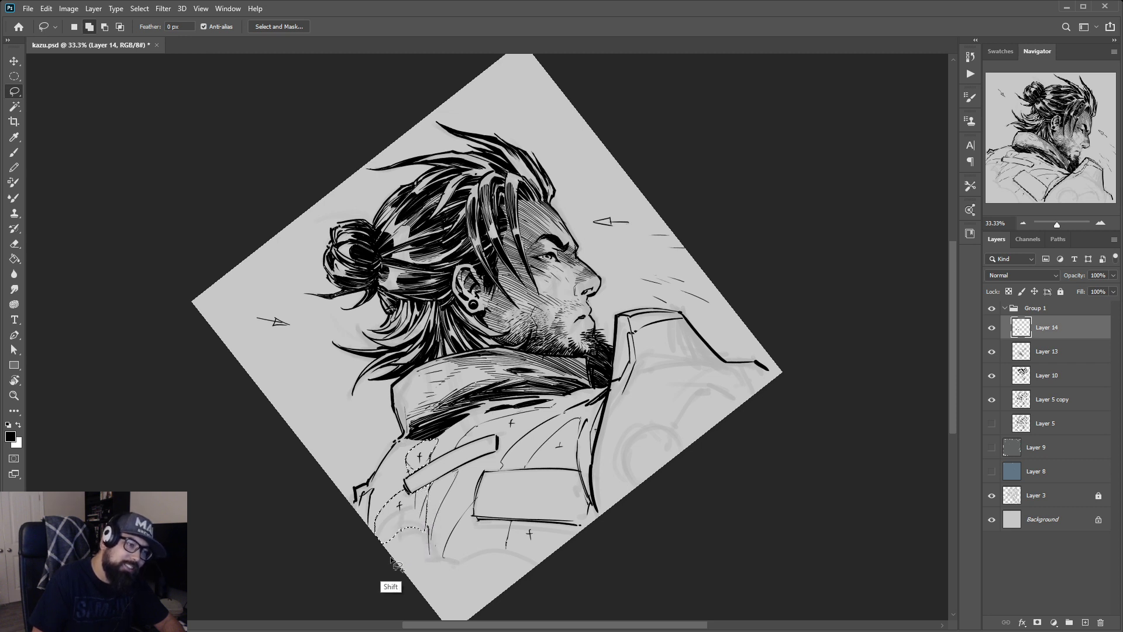
{"action": "key", "text": "alt"}
{"action": "mouse_move", "coordinate": [380, 540]}
{"action": "left_mouse_down"}
{"action": "mouse_move", "coordinate": [415, 525]}
{"action": "mouse_move", "coordinate": [415, 564]}
{"action": "mouse_move", "coordinate": [382, 551]}
{"action": "mouse_move", "coordinate": [387, 523]}
{"action": "mouse_move", "coordinate": [377, 535]}
{"action": "mouse_move", "coordinate": [404, 520]}
{"action": "left_mouse_up"}
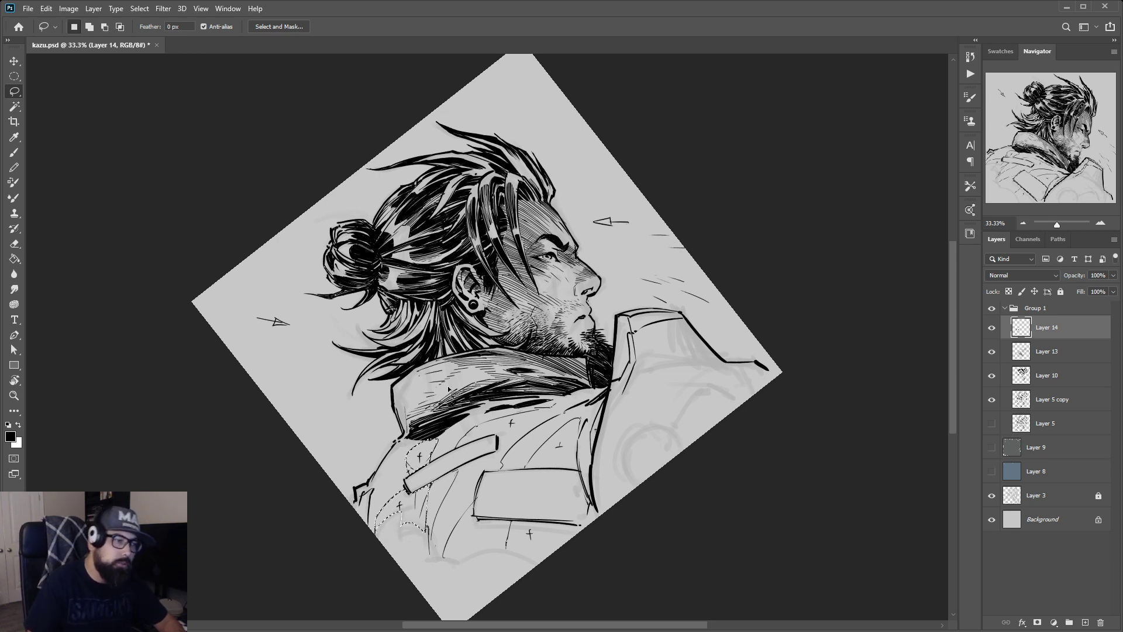
Brush solid black into the selected fold shadows on both sides of the narrow strap's back end, and deselect
{"action": "key", "text": "r"}
{"action": "left_click_drag", "start_coordinate": [450, 383], "coordinate": [469, 304]}
{"action": "key", "text": "b"}
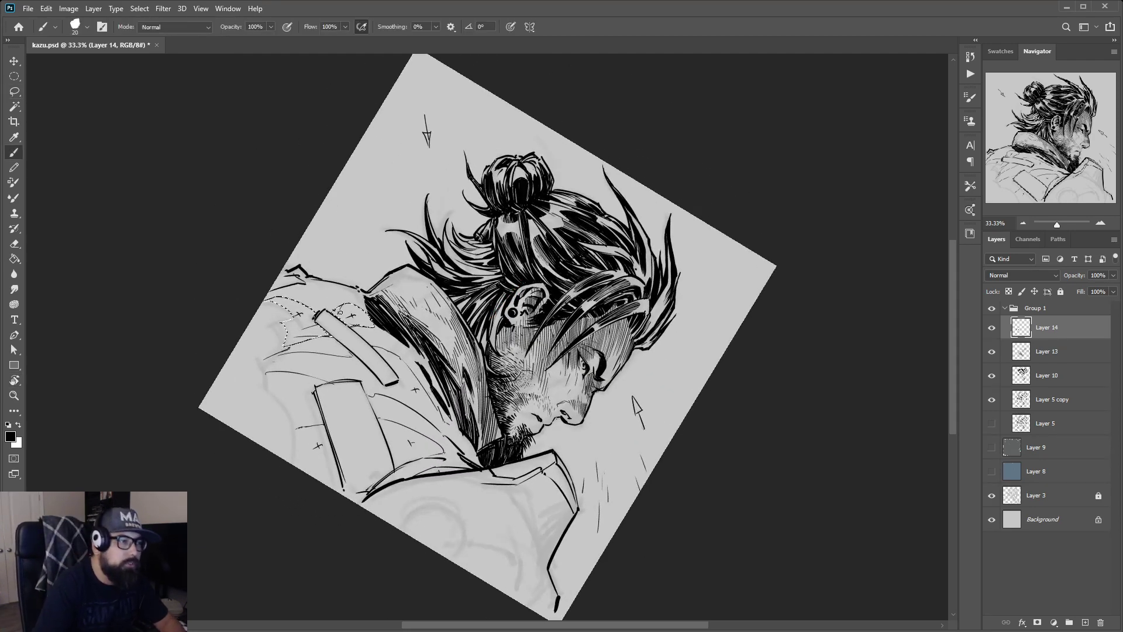
{"action": "mouse_move", "coordinate": [351, 316]}
{"action": "left_mouse_down"}
{"action": "mouse_move", "coordinate": [342, 319]}
{"action": "mouse_move", "coordinate": [357, 310]}
{"action": "mouse_move", "coordinate": [373, 329]}
{"action": "left_mouse_up"}
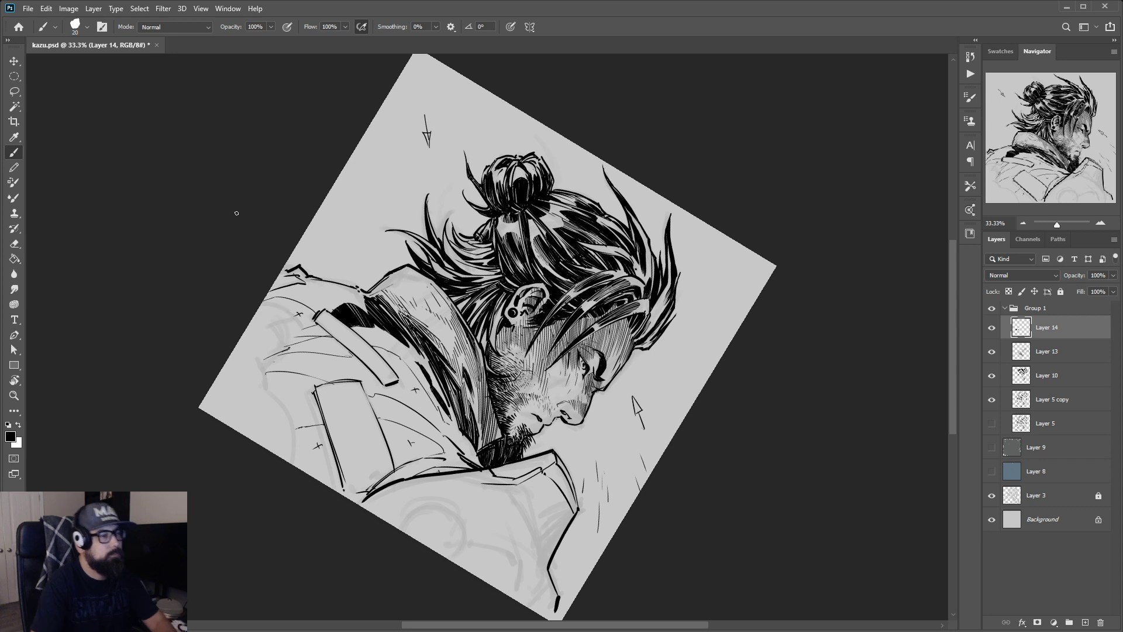
{"action": "left_click_drag", "start_coordinate": [445, 373], "coordinate": [460, 411]}
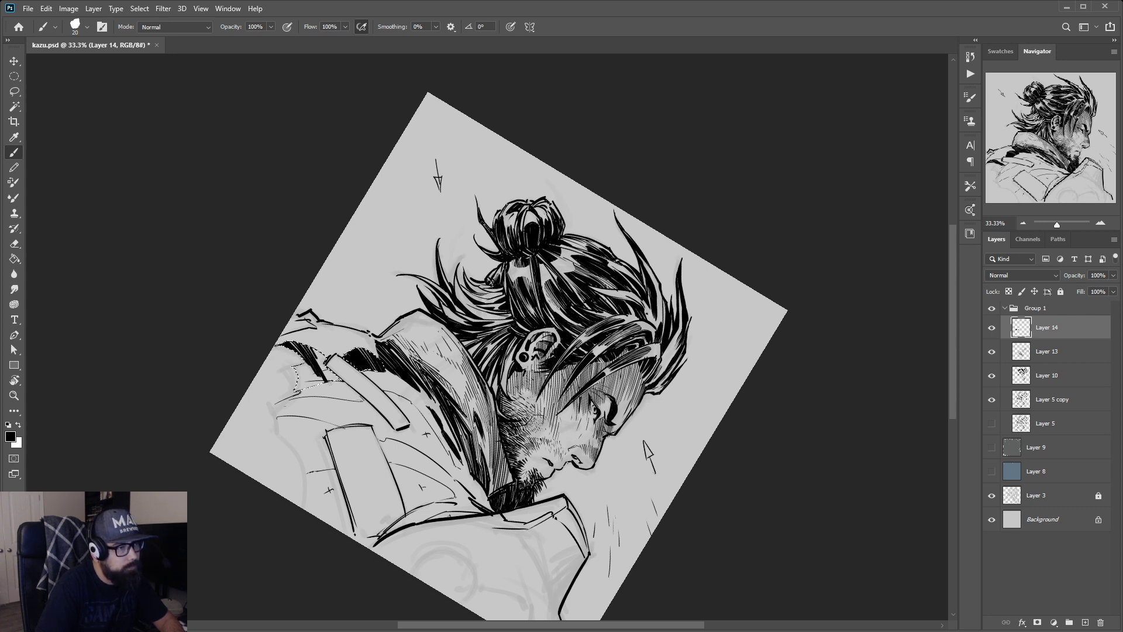
{"action": "left_click_drag", "start_coordinate": [330, 382], "coordinate": [330, 374]}
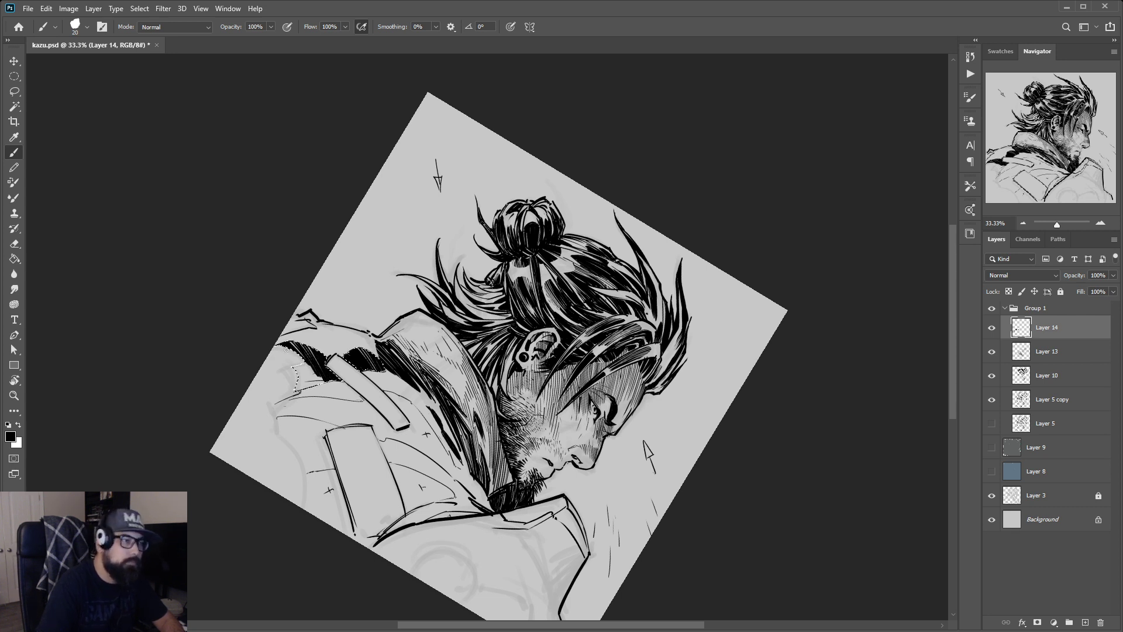
{"action": "mouse_move", "coordinate": [296, 381]}
{"action": "left_mouse_down"}
{"action": "mouse_move", "coordinate": [303, 390]}
{"action": "mouse_move", "coordinate": [299, 371]}
{"action": "mouse_move", "coordinate": [310, 375]}
{"action": "mouse_move", "coordinate": [323, 392]}
{"action": "mouse_move", "coordinate": [309, 358]}
{"action": "left_mouse_up"}
{"action": "key", "text": "ctrl+d"}
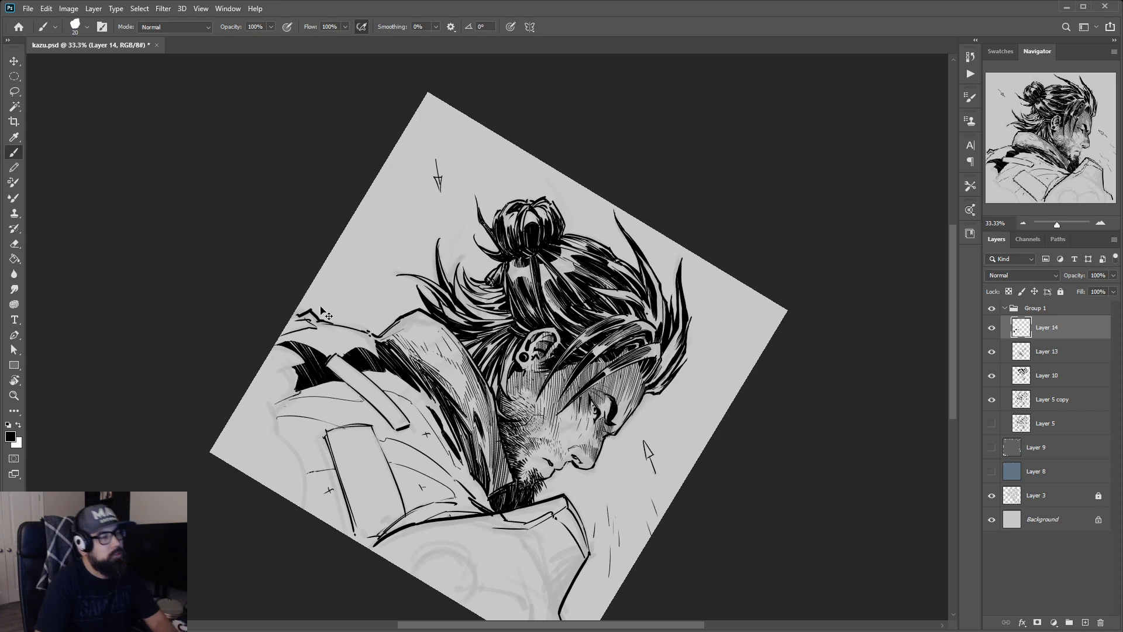
{"action": "key", "text": "r"}
{"action": "mouse_move", "coordinate": [551, 332]}
{"action": "left_mouse_down"}
{"action": "mouse_move", "coordinate": [564, 291]}
{"action": "mouse_move", "coordinate": [550, 305]}
{"action": "left_mouse_up"}
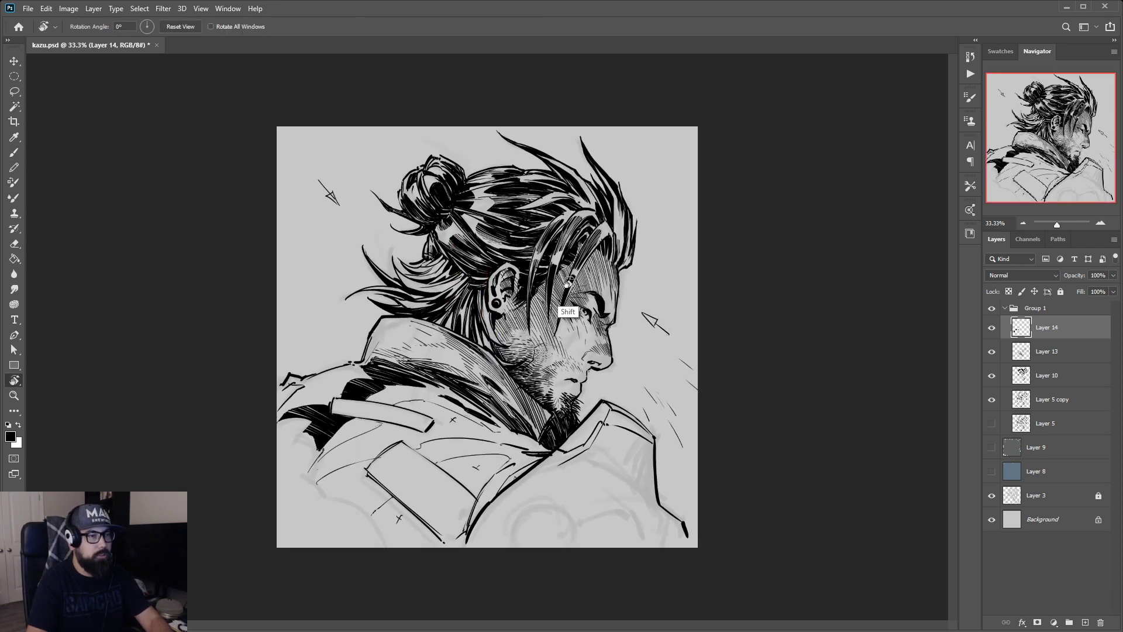
{"action": "right_click", "coordinate": [485, 304]}
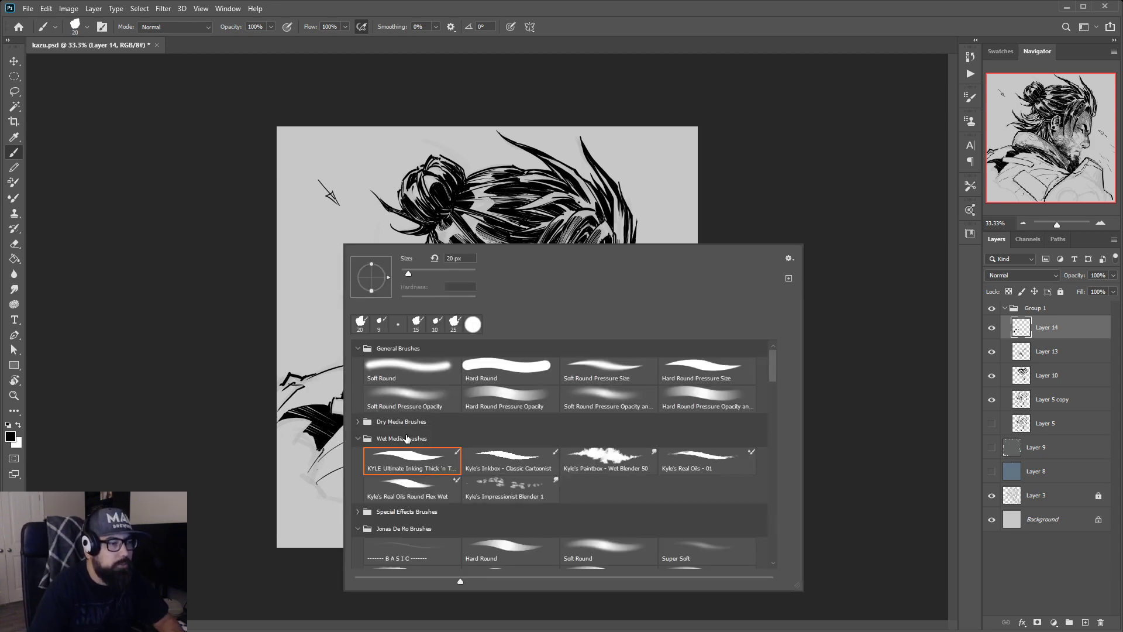
{"action": "left_click", "coordinate": [621, 94]}
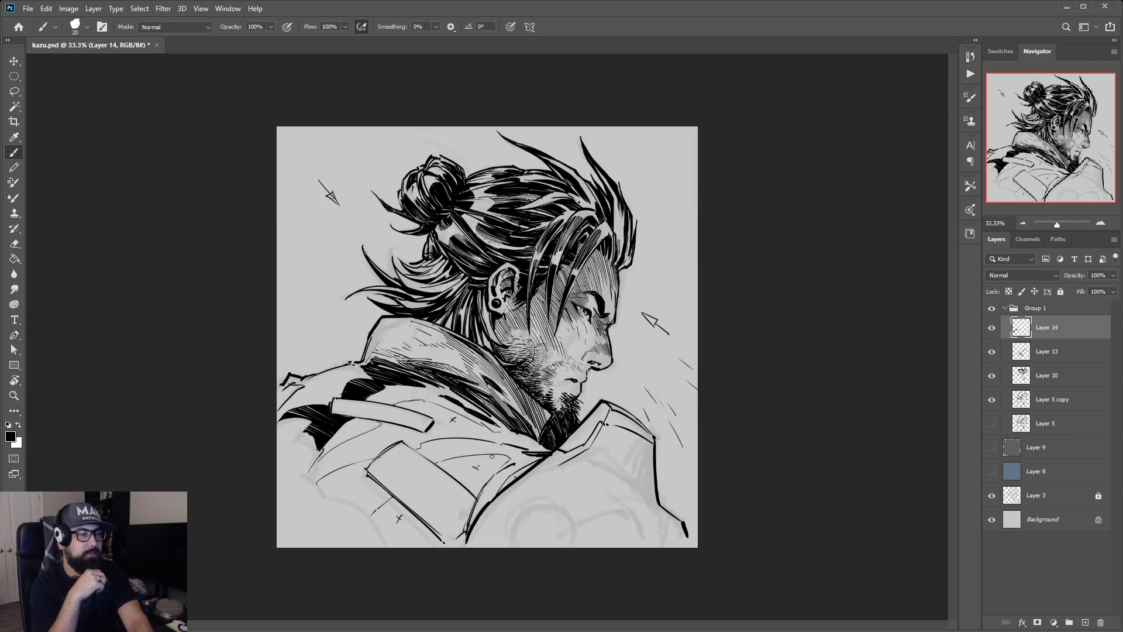
Flip the canvas horizontally and lasso the cross-marked shadow between the wide strap's front edge and the jacket opening, following the fold lines
{"action": "key", "text": "ctrl+shift+h"}
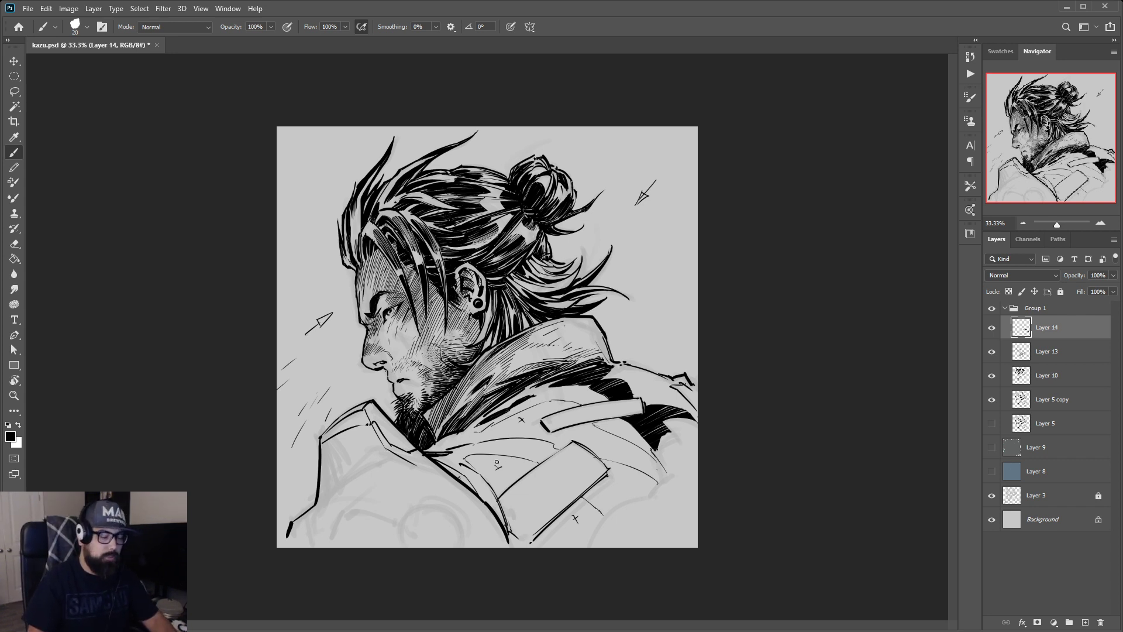
{"action": "key", "text": "ctrl+plus"}
{"action": "left_click_drag", "start_coordinate": [560, 449], "coordinate": [592, 379]}
{"action": "key", "text": "l"}
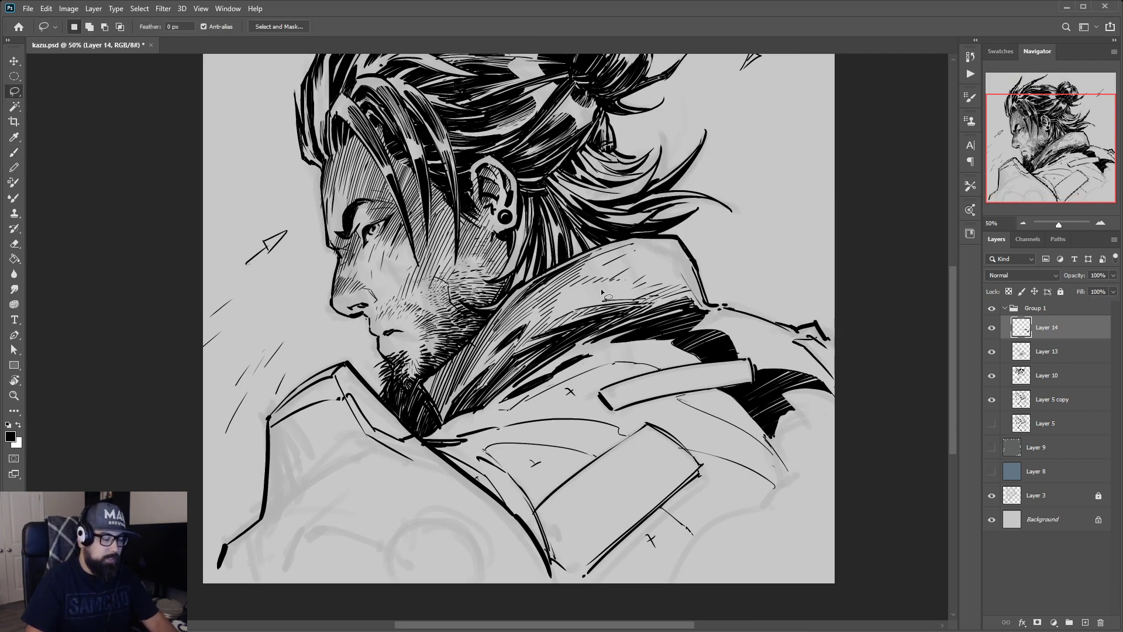
{"action": "left_click_drag", "start_coordinate": [601, 289], "coordinate": [576, 386]}
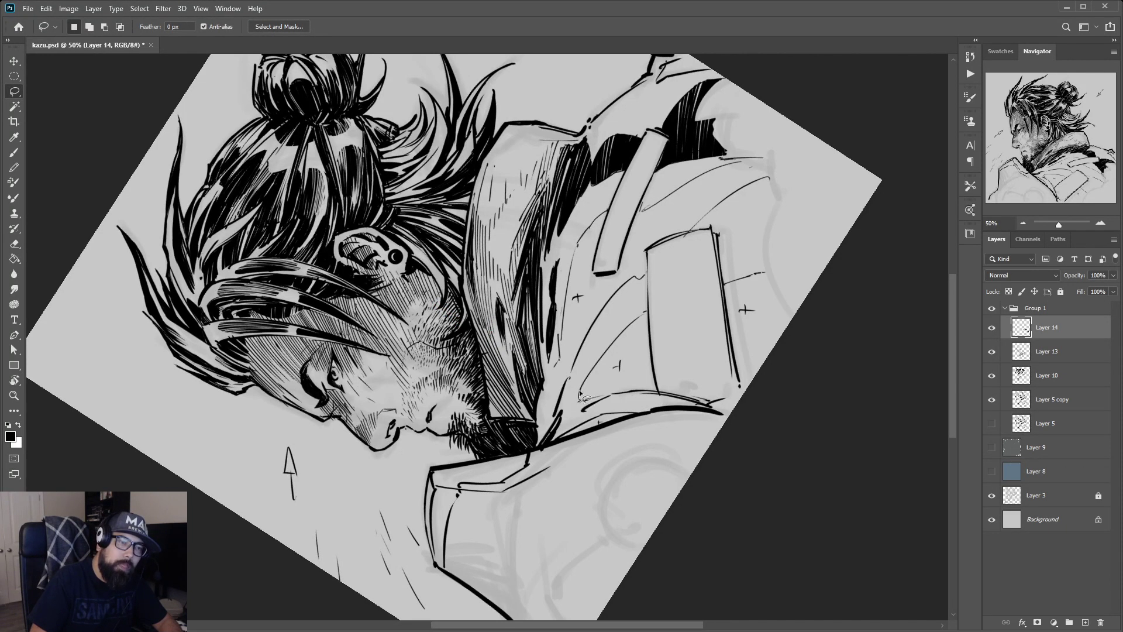
{"action": "mouse_move", "coordinate": [621, 349]}
{"action": "left_mouse_down"}
{"action": "mouse_move", "coordinate": [597, 397]}
{"action": "mouse_move", "coordinate": [621, 349]}
{"action": "mouse_move", "coordinate": [603, 387]}
{"action": "mouse_move", "coordinate": [606, 357]}
{"action": "mouse_move", "coordinate": [647, 316]}
{"action": "mouse_move", "coordinate": [647, 367]}
{"action": "mouse_move", "coordinate": [608, 381]}
{"action": "left_mouse_up"}
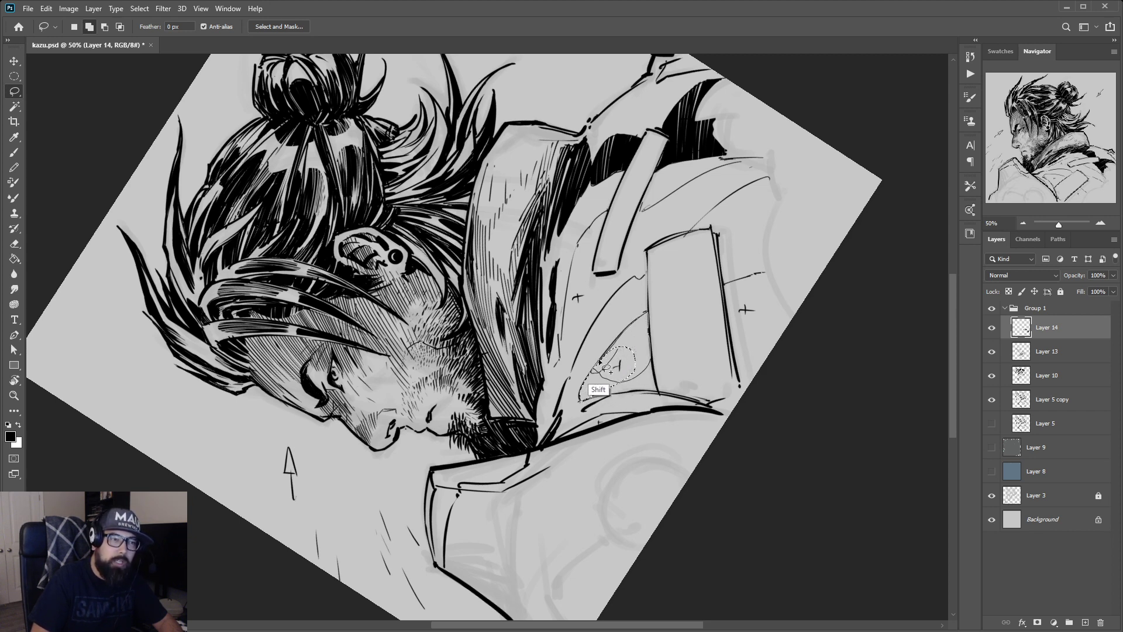
{"action": "left_click_drag", "start_coordinate": [629, 331], "coordinate": [647, 315]}
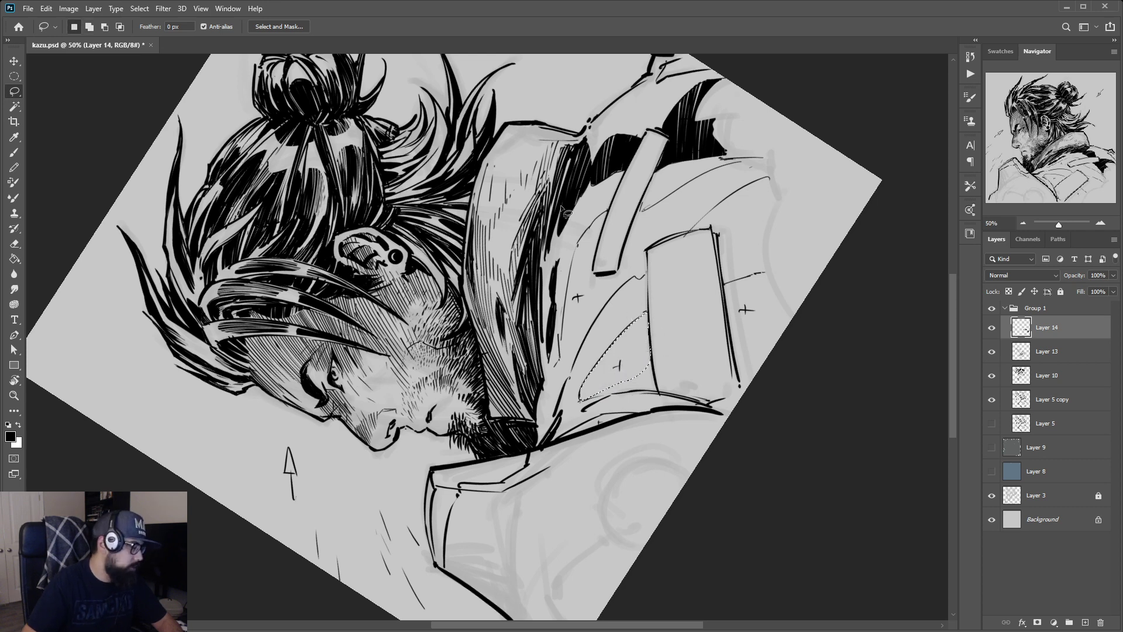
{"action": "mouse_move", "coordinate": [631, 364]}
{"action": "left_mouse_down"}
{"action": "mouse_move", "coordinate": [624, 387]}
{"action": "mouse_move", "coordinate": [644, 374]}
{"action": "mouse_move", "coordinate": [661, 386]}
{"action": "mouse_move", "coordinate": [657, 420]}
{"action": "mouse_move", "coordinate": [644, 412]}
{"action": "mouse_move", "coordinate": [640, 363]}
{"action": "left_mouse_up"}
Refine the selection along the jacket opening and add the cross-marked shadow behind the wide strap, down to the canvas edge
{"action": "key", "text": "r"}
{"action": "left_click_drag", "start_coordinate": [548, 284], "coordinate": [568, 341]}
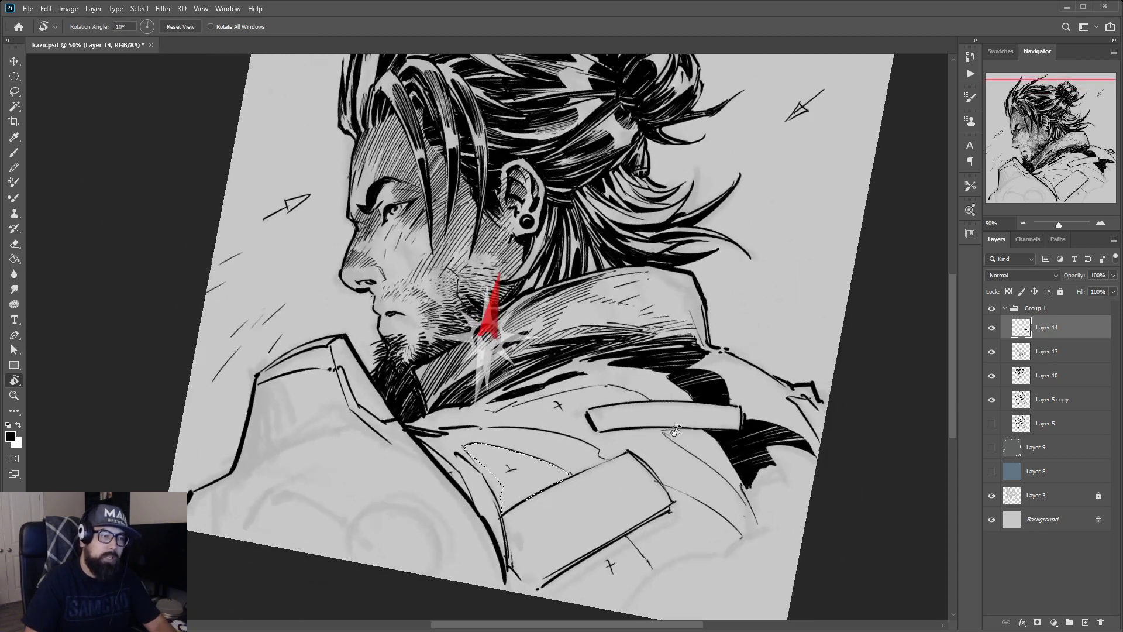
{"action": "key", "text": "l"}
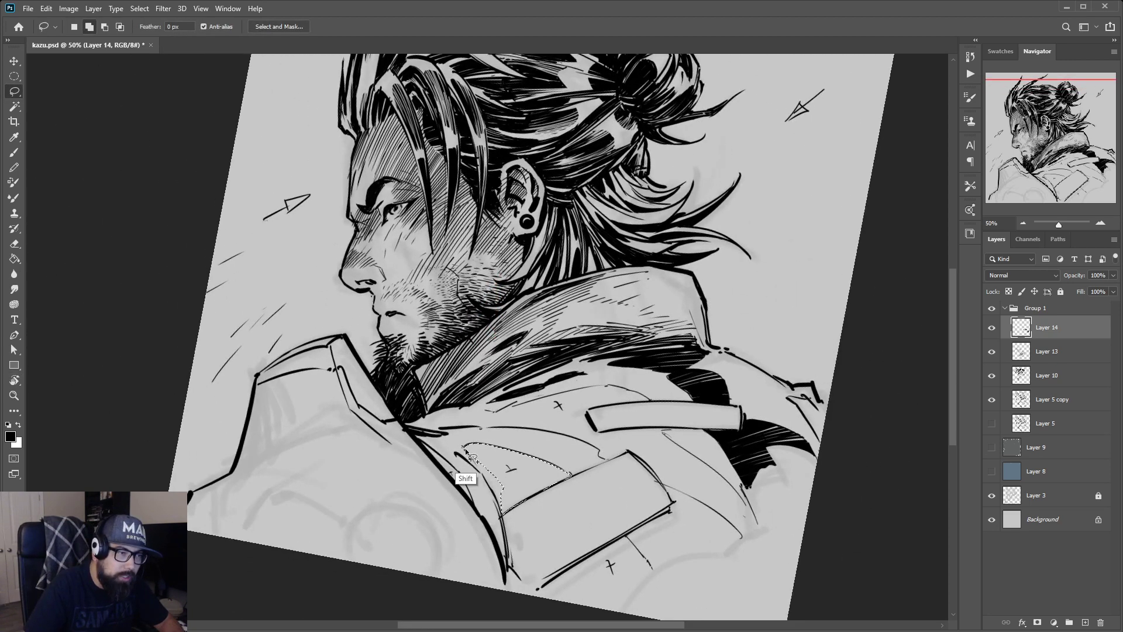
{"action": "mouse_move", "coordinate": [467, 449]}
{"action": "left_mouse_down"}
{"action": "mouse_move", "coordinate": [504, 484]}
{"action": "mouse_move", "coordinate": [486, 488]}
{"action": "mouse_move", "coordinate": [479, 471]}
{"action": "mouse_move", "coordinate": [506, 517]}
{"action": "left_mouse_up"}
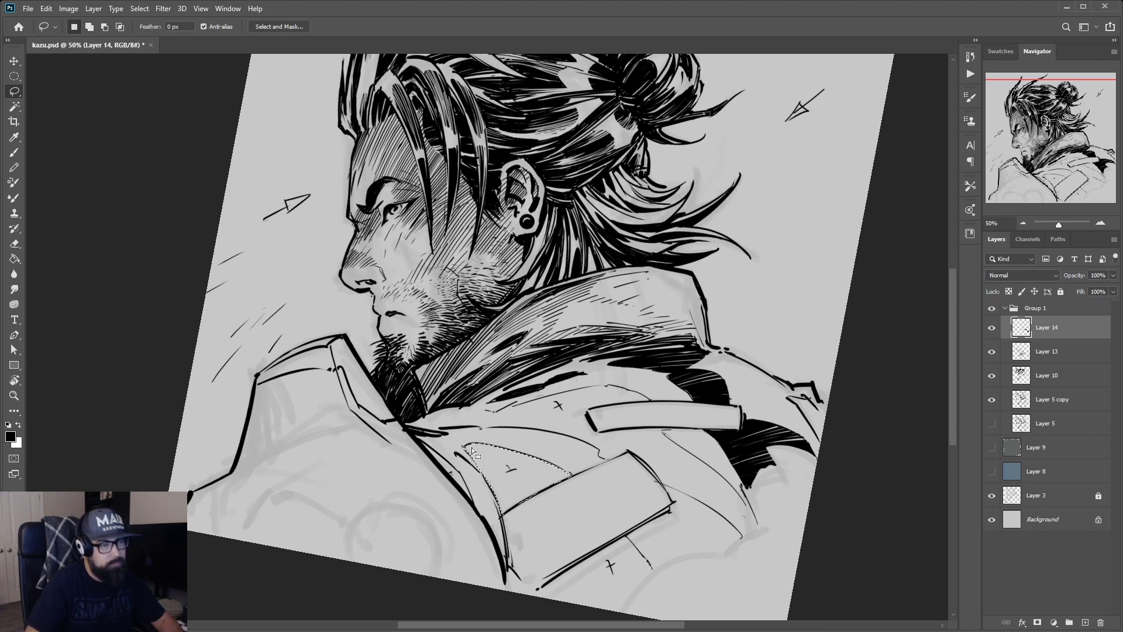
{"action": "left_click_drag", "start_coordinate": [677, 491], "coordinate": [678, 416]}
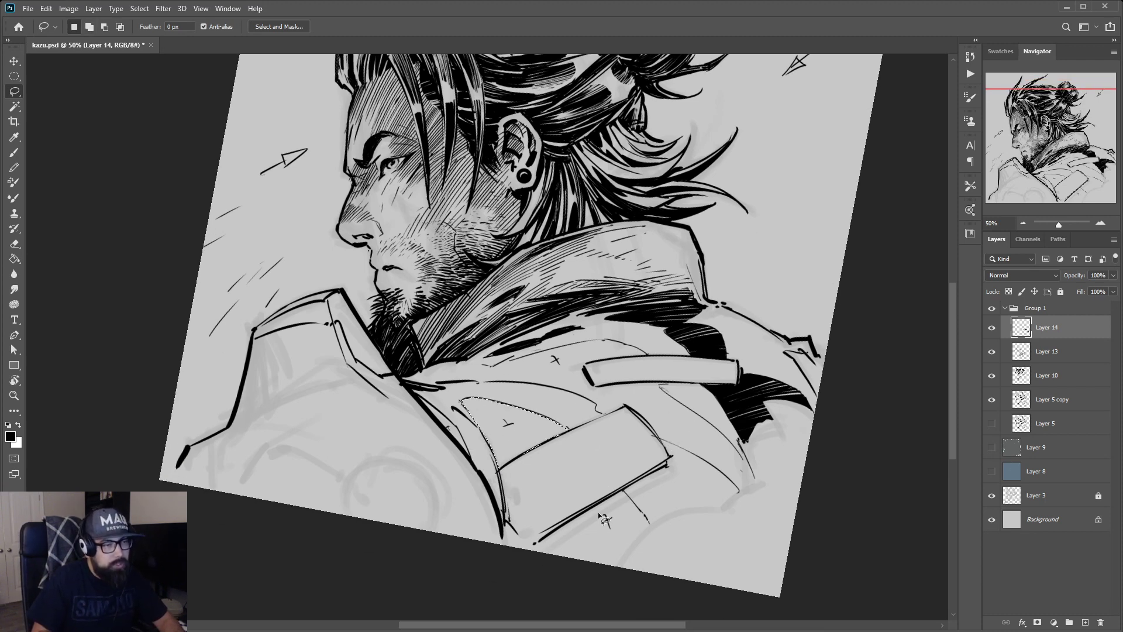
{"action": "key", "text": "shift"}
{"action": "mouse_move", "coordinate": [536, 543]}
{"action": "left_mouse_down"}
{"action": "mouse_move", "coordinate": [621, 490]}
{"action": "mouse_move", "coordinate": [628, 505]}
{"action": "mouse_move", "coordinate": [594, 543]}
{"action": "left_mouse_up"}
{"action": "mouse_move", "coordinate": [621, 492]}
{"action": "left_mouse_down"}
{"action": "mouse_move", "coordinate": [651, 524]}
{"action": "mouse_move", "coordinate": [611, 536]}
{"action": "mouse_move", "coordinate": [538, 380]}
{"action": "mouse_move", "coordinate": [636, 519]}
{"action": "mouse_move", "coordinate": [653, 525]}
{"action": "mouse_move", "coordinate": [614, 570]}
{"action": "mouse_move", "coordinate": [581, 569]}
{"action": "mouse_move", "coordinate": [635, 509]}
{"action": "left_mouse_up"}
{"action": "mouse_move", "coordinate": [620, 556]}
{"action": "left_mouse_down"}
{"action": "mouse_move", "coordinate": [594, 579]}
{"action": "mouse_move", "coordinate": [527, 567]}
{"action": "mouse_move", "coordinate": [541, 544]}
{"action": "mouse_move", "coordinate": [515, 552]}
{"action": "mouse_move", "coordinate": [504, 535]}
{"action": "mouse_move", "coordinate": [535, 525]}
{"action": "mouse_move", "coordinate": [530, 559]}
{"action": "mouse_move", "coordinate": [512, 563]}
{"action": "mouse_move", "coordinate": [527, 550]}
{"action": "left_mouse_up"}
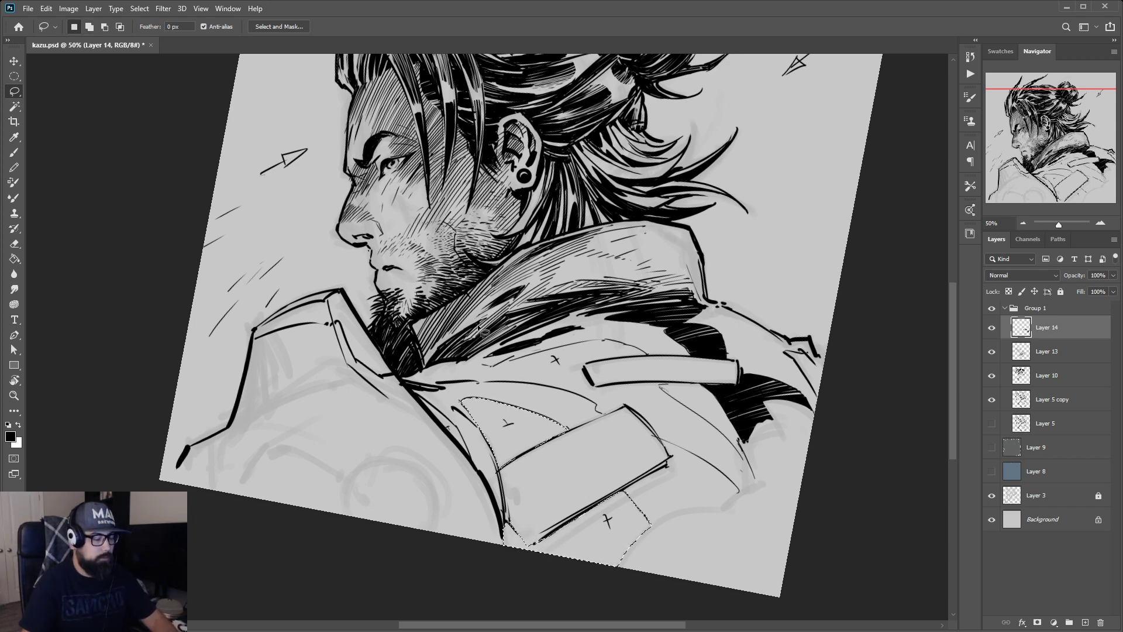
Brush solid black into the selected shadows on both sides of the wide strap, and deselect
{"action": "key", "text": "ctrl+minus"}
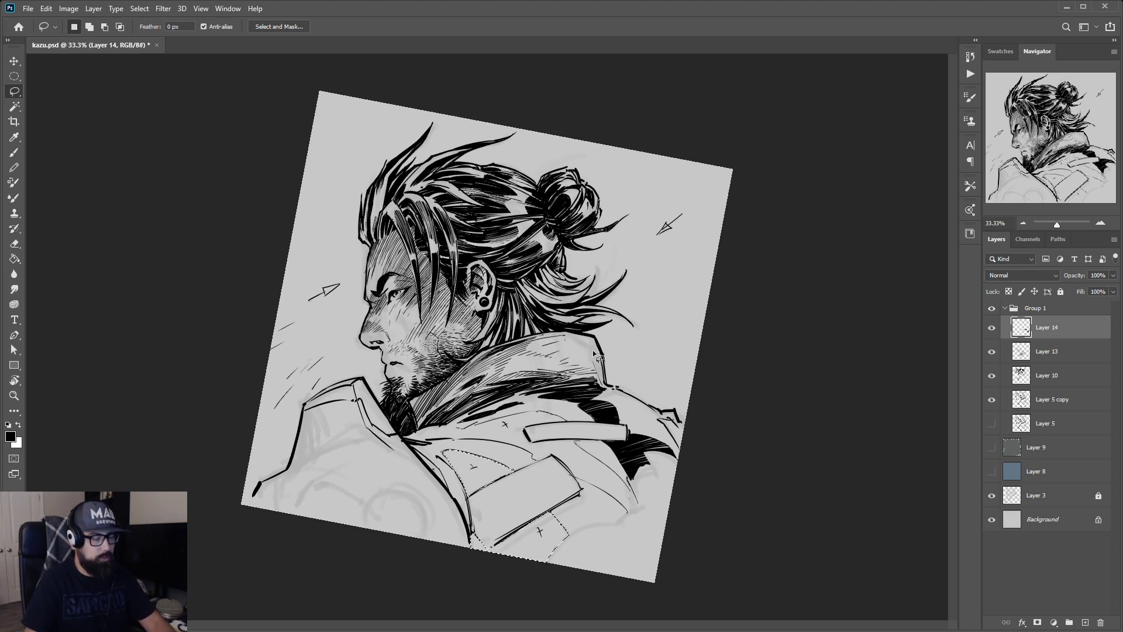
{"action": "key", "text": "r"}
{"action": "mouse_move", "coordinate": [611, 350]}
{"action": "left_mouse_down"}
{"action": "mouse_move", "coordinate": [482, 271]}
{"action": "mouse_move", "coordinate": [611, 156]}
{"action": "left_mouse_up"}
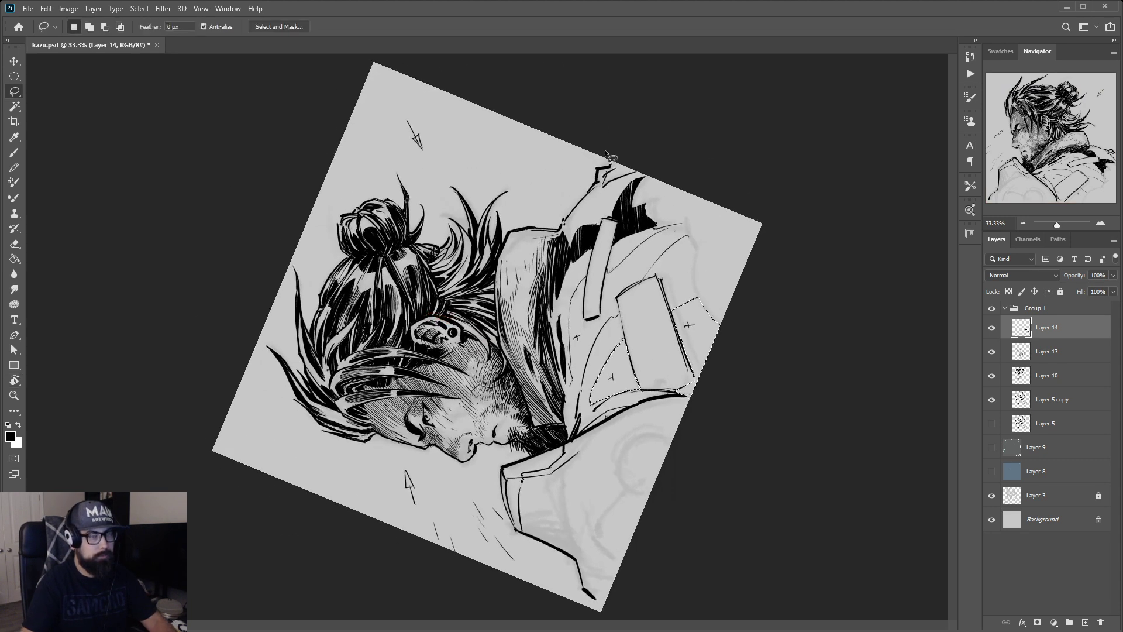
{"action": "key", "text": "b"}
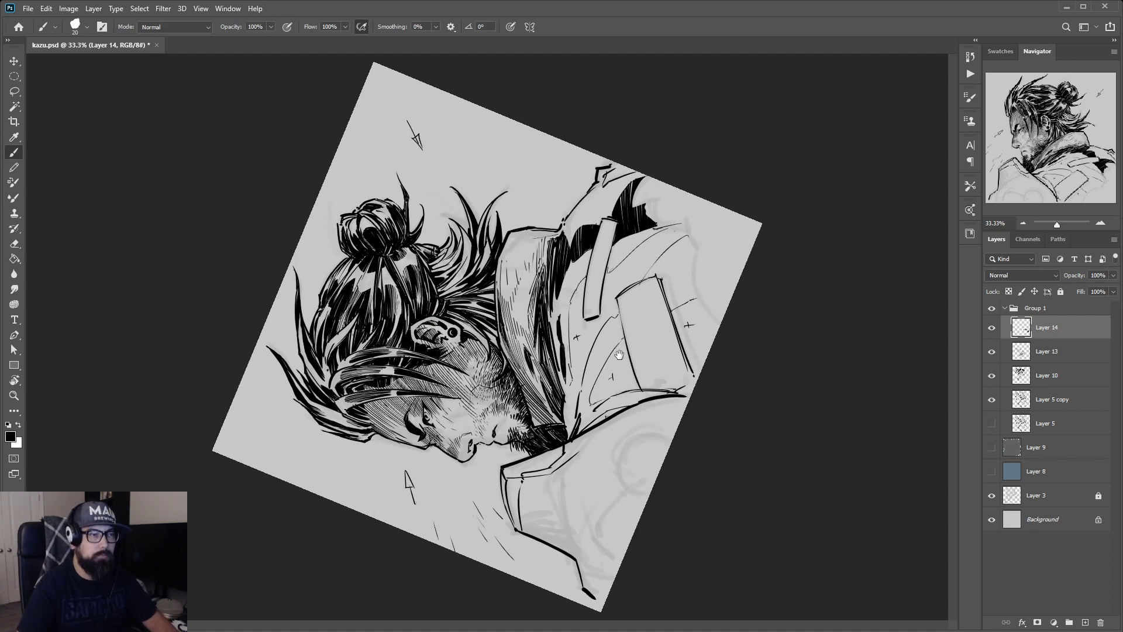
{"action": "key", "text": "ctrl+minus"}
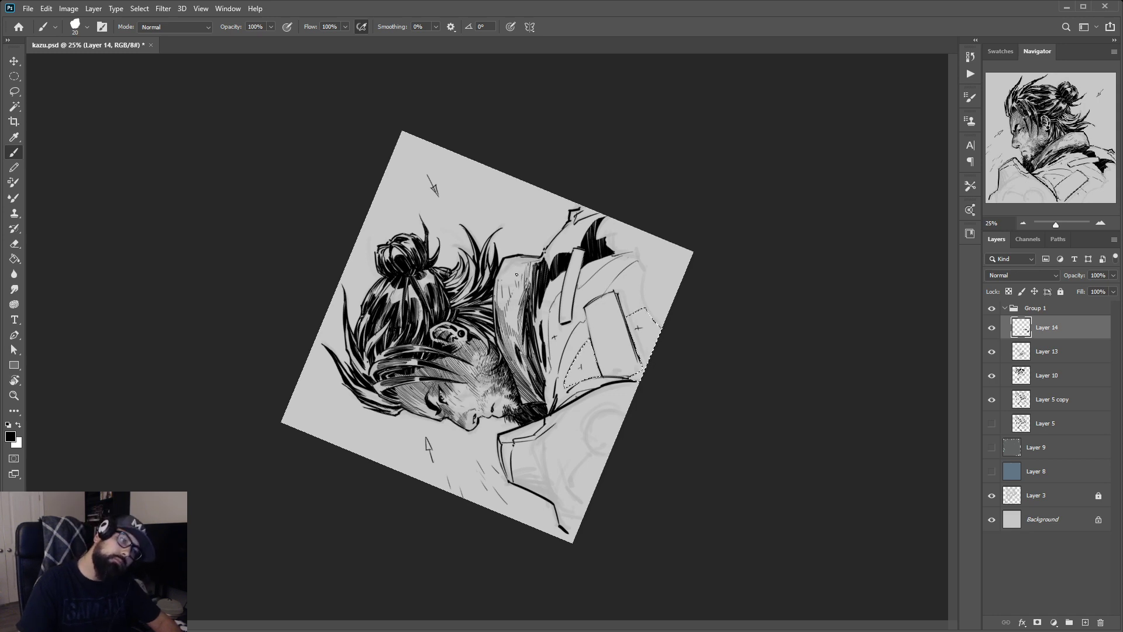
{"action": "key", "text": "r"}
{"action": "left_click_drag", "start_coordinate": [518, 211], "coordinate": [604, 285]}
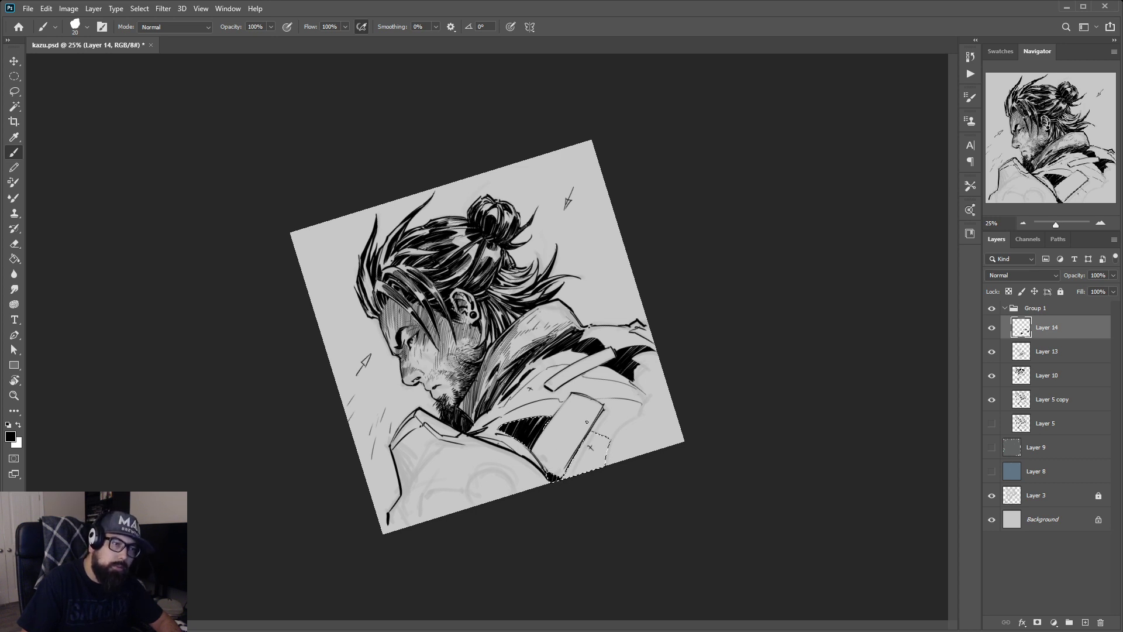
{"action": "mouse_move", "coordinate": [590, 447]}
{"action": "left_mouse_down"}
{"action": "mouse_move", "coordinate": [570, 474]}
{"action": "mouse_move", "coordinate": [613, 429]}
{"action": "left_mouse_up"}
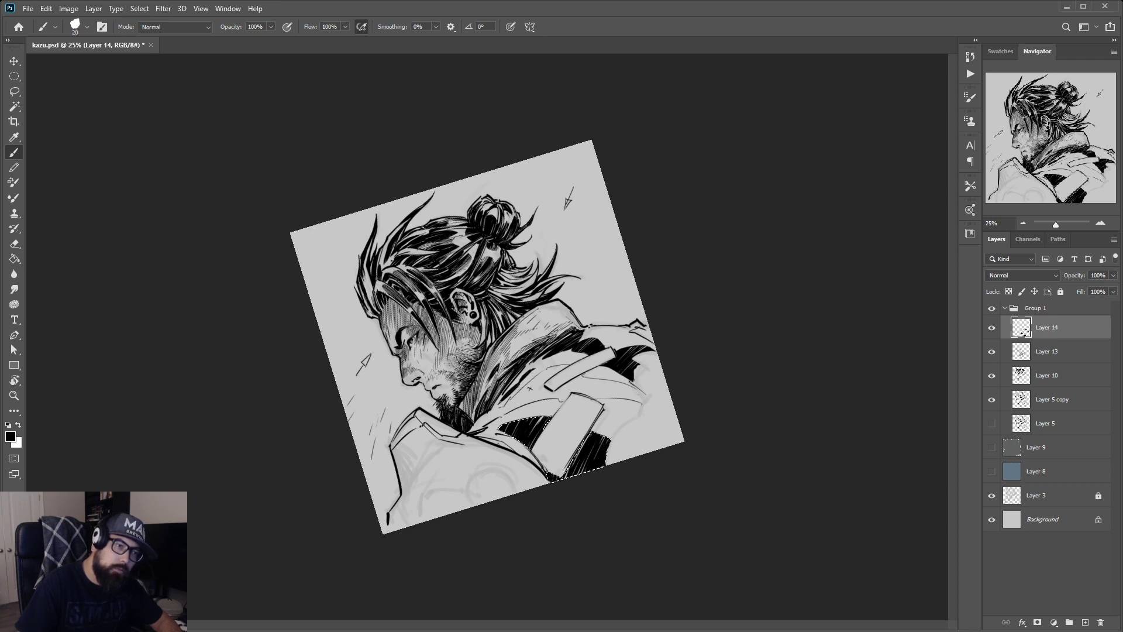
{"action": "key", "text": "ctrl+d"}
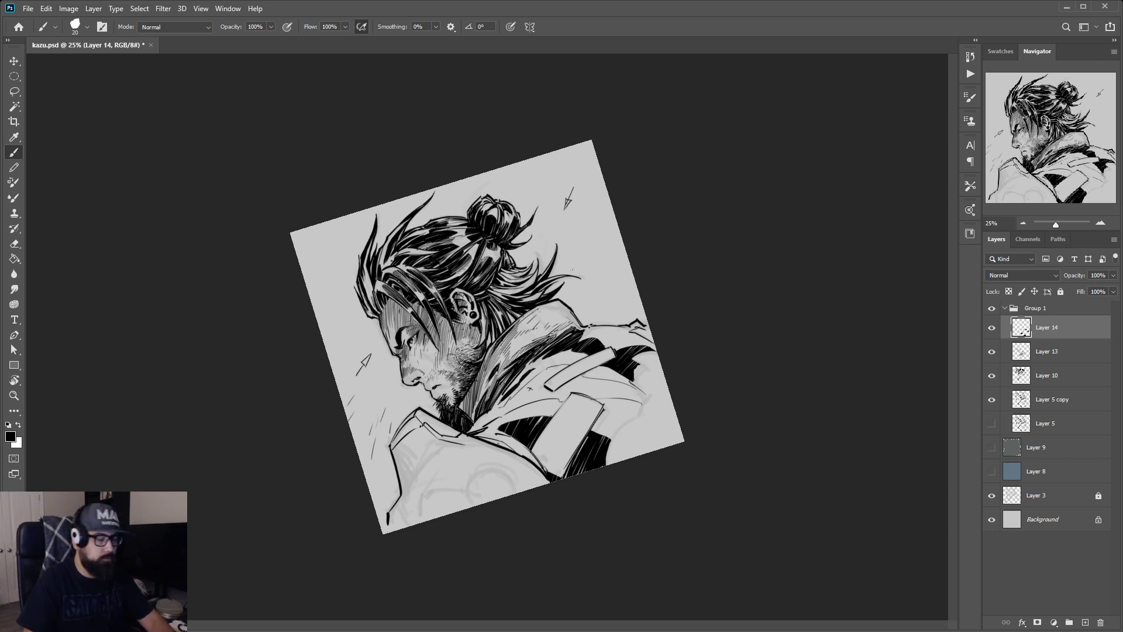
Flip the canvas back horizontally and lasso the long fold shadow running beneath the narrow strap toward the wide strap's upper end
{"action": "key", "text": "r"}
{"action": "mouse_move", "coordinate": [572, 270]}
{"action": "left_mouse_down"}
{"action": "mouse_move", "coordinate": [647, 296]}
{"action": "mouse_move", "coordinate": [688, 273]}
{"action": "left_mouse_up"}
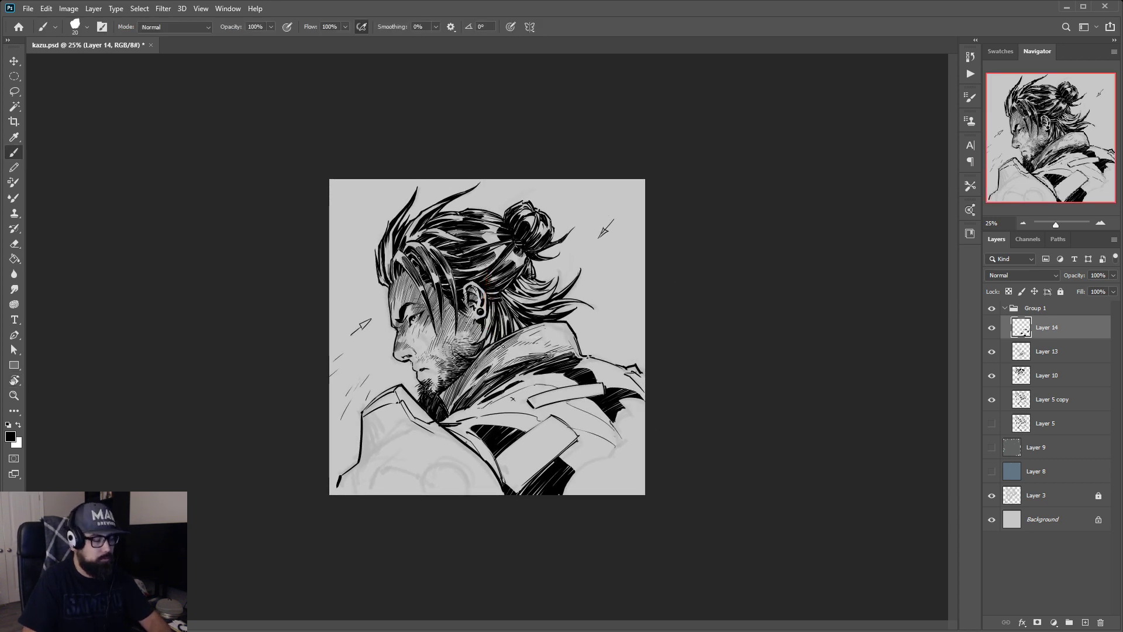
{"action": "key", "text": "h"}
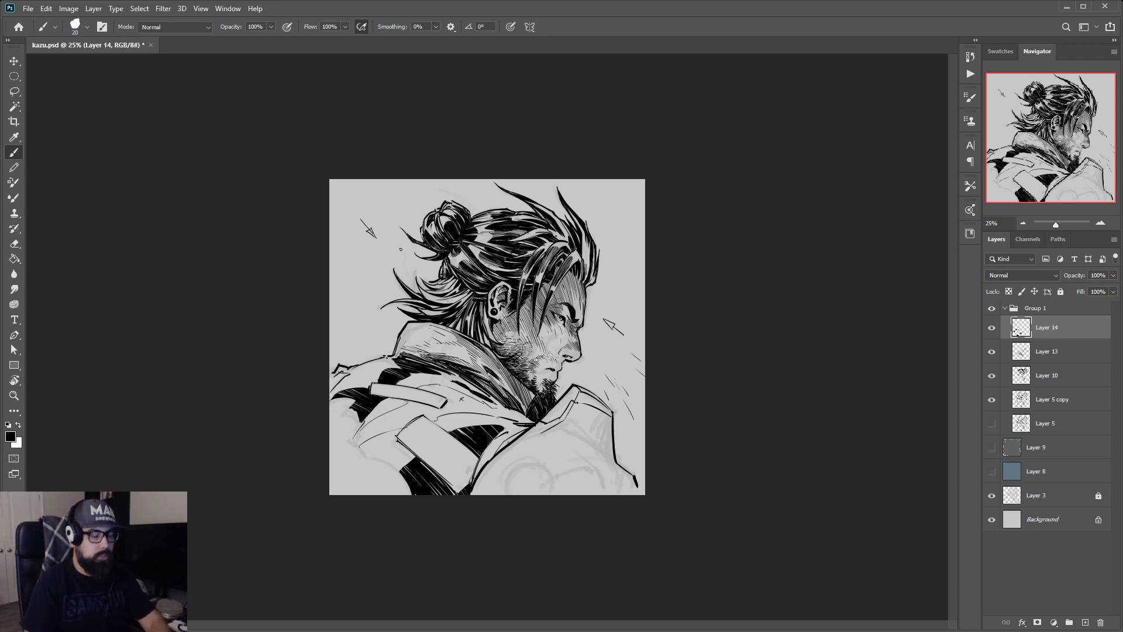
{"action": "key", "text": "ctrl+plus"}
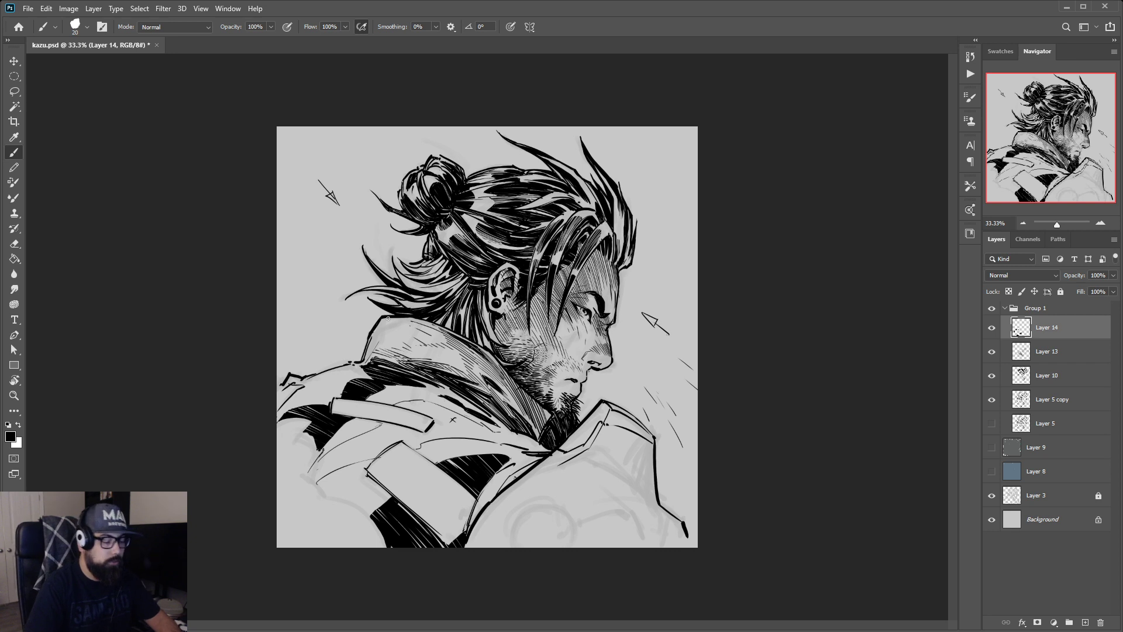
{"action": "key", "text": "l"}
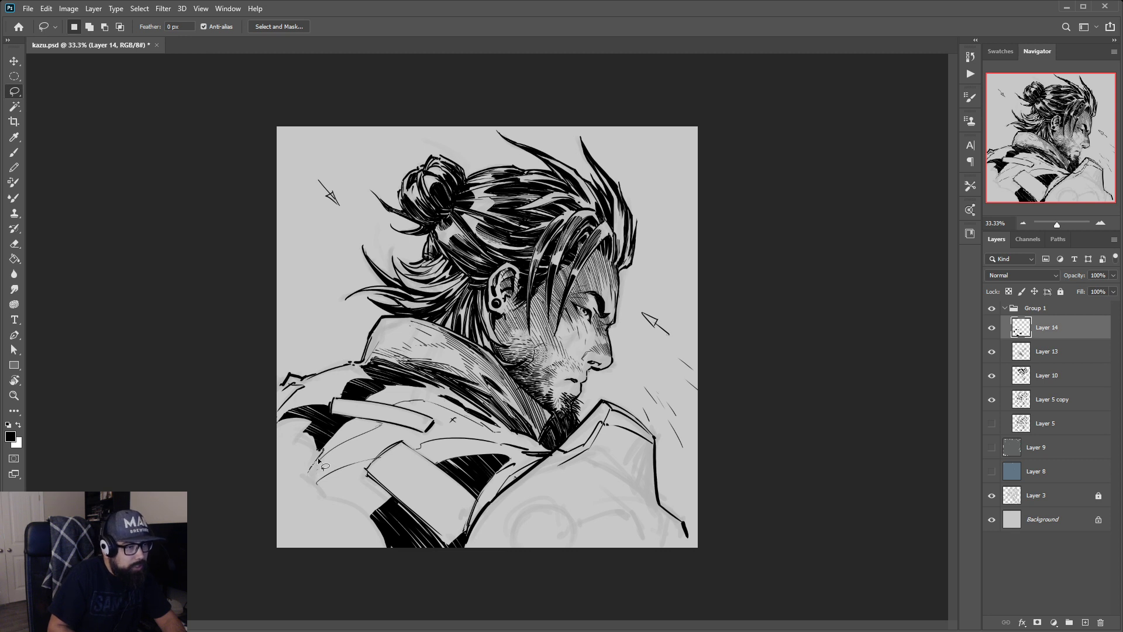
{"action": "left_click_drag", "start_coordinate": [327, 454], "coordinate": [310, 472]}
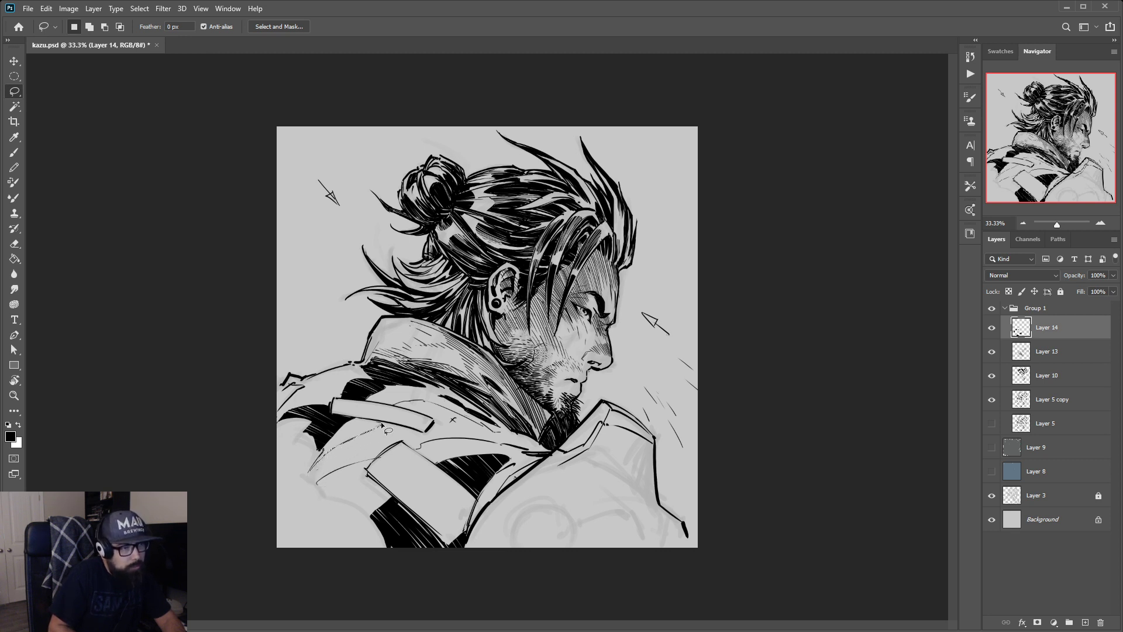
{"action": "mouse_move", "coordinate": [408, 428]}
{"action": "left_mouse_down"}
{"action": "mouse_move", "coordinate": [364, 461]}
{"action": "mouse_move", "coordinate": [312, 471]}
{"action": "left_mouse_up"}
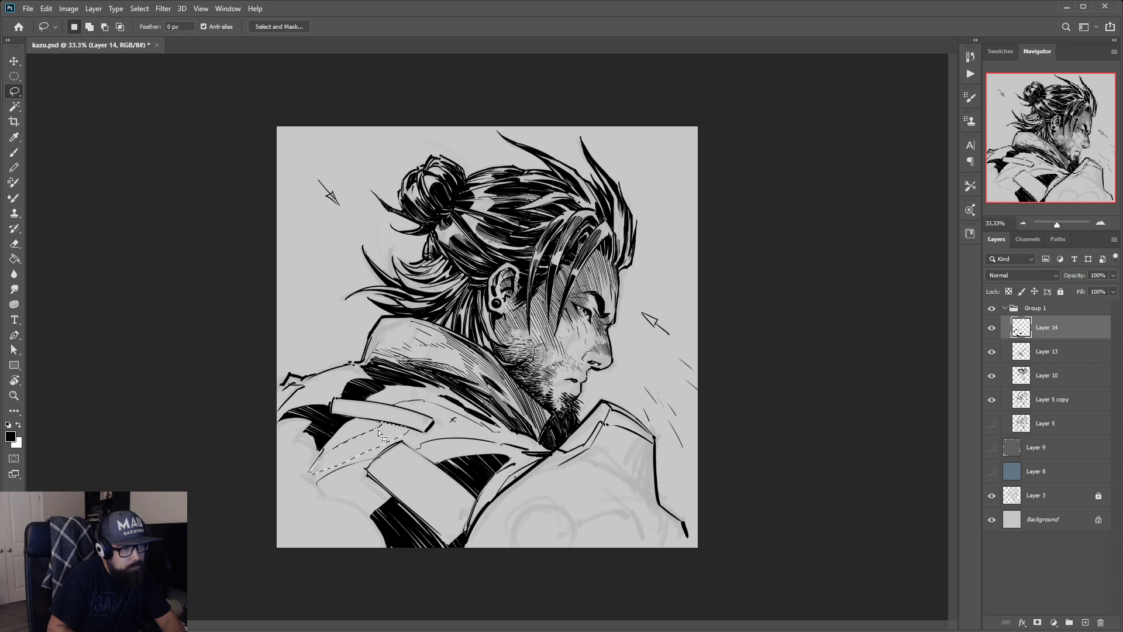
{"action": "mouse_move", "coordinate": [317, 484]}
{"action": "left_mouse_down"}
{"action": "mouse_move", "coordinate": [353, 458]}
{"action": "mouse_move", "coordinate": [311, 471]}
{"action": "mouse_move", "coordinate": [316, 483]}
{"action": "left_mouse_up"}
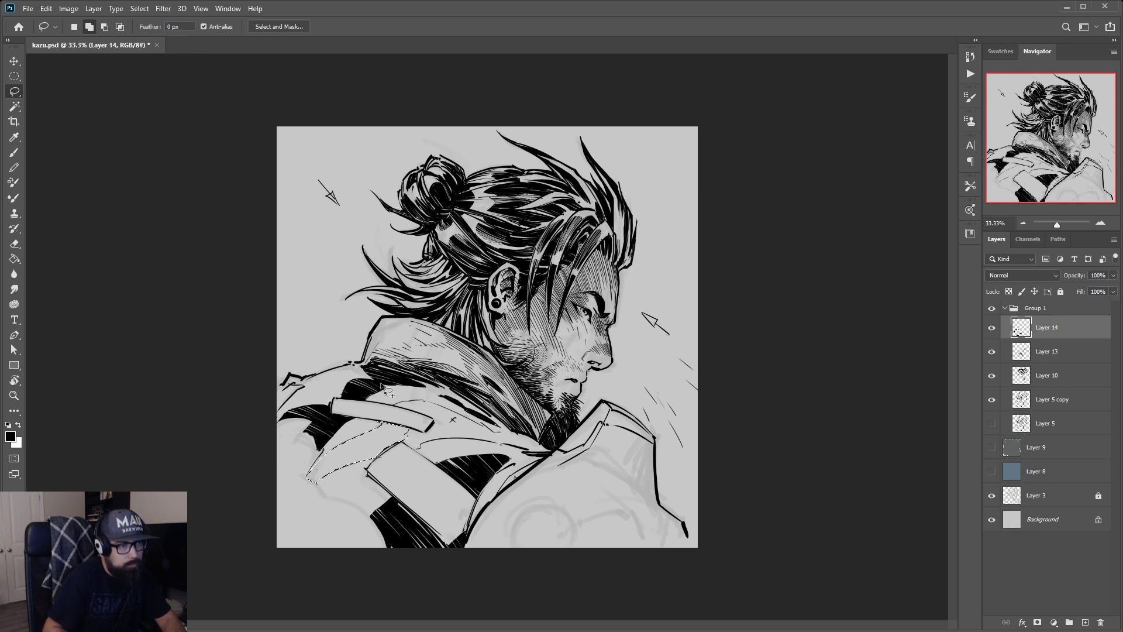
{"action": "left_click_drag", "start_coordinate": [403, 429], "coordinate": [422, 449]}
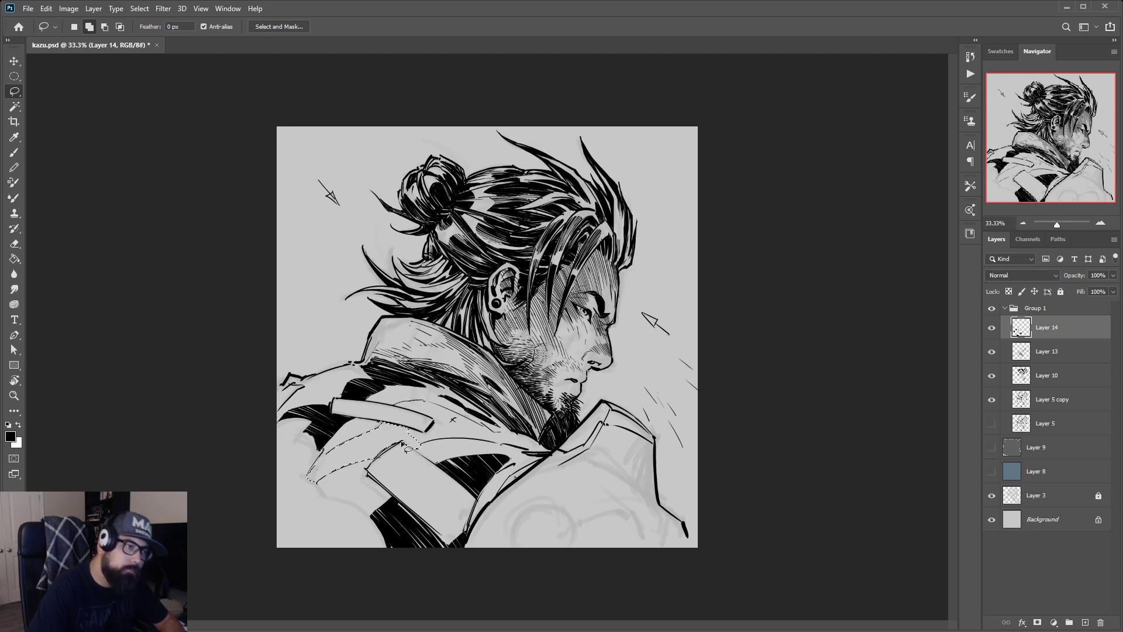
Extend the selection over the cross-marked shadow in front of the narrow strap, tracing its jagged edge along the fold below the collar
{"action": "key", "text": "r"}
{"action": "mouse_move", "coordinate": [444, 343]}
{"action": "left_mouse_down"}
{"action": "mouse_move", "coordinate": [445, 333]}
{"action": "mouse_move", "coordinate": [439, 342]}
{"action": "left_mouse_up"}
{"action": "key", "text": "l"}
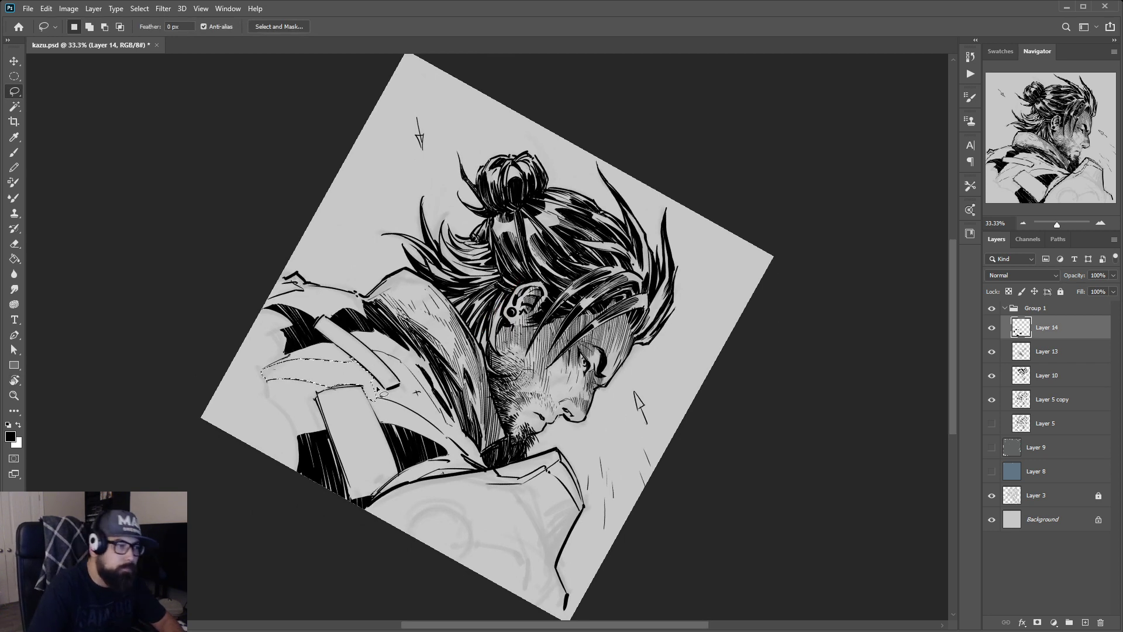
{"action": "key", "text": "shift"}
{"action": "mouse_move", "coordinate": [366, 370]}
{"action": "left_mouse_down"}
{"action": "mouse_move", "coordinate": [376, 397]}
{"action": "mouse_move", "coordinate": [352, 370]}
{"action": "mouse_move", "coordinate": [403, 409]}
{"action": "mouse_move", "coordinate": [395, 398]}
{"action": "mouse_move", "coordinate": [381, 404]}
{"action": "mouse_move", "coordinate": [440, 433]}
{"action": "mouse_move", "coordinate": [378, 379]}
{"action": "mouse_move", "coordinate": [439, 375]}
{"action": "mouse_move", "coordinate": [400, 400]}
{"action": "mouse_move", "coordinate": [389, 348]}
{"action": "left_mouse_up"}
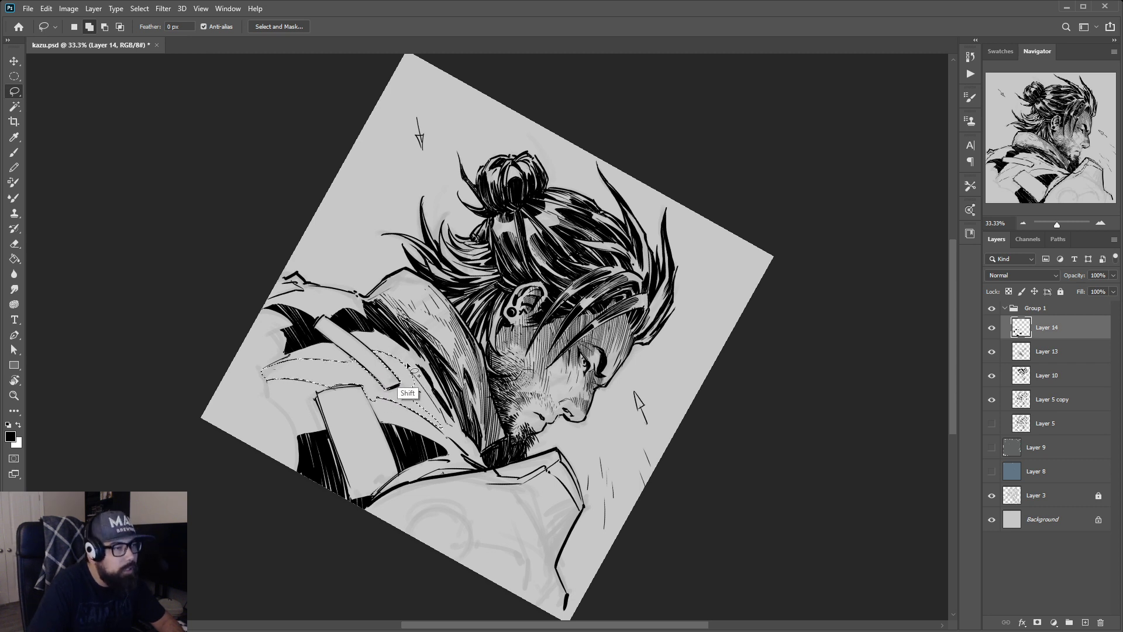
{"action": "mouse_move", "coordinate": [400, 361]}
{"action": "left_mouse_down"}
{"action": "mouse_move", "coordinate": [434, 411]}
{"action": "mouse_move", "coordinate": [422, 413]}
{"action": "mouse_move", "coordinate": [413, 372]}
{"action": "mouse_move", "coordinate": [443, 421]}
{"action": "mouse_move", "coordinate": [412, 407]}
{"action": "left_mouse_up"}
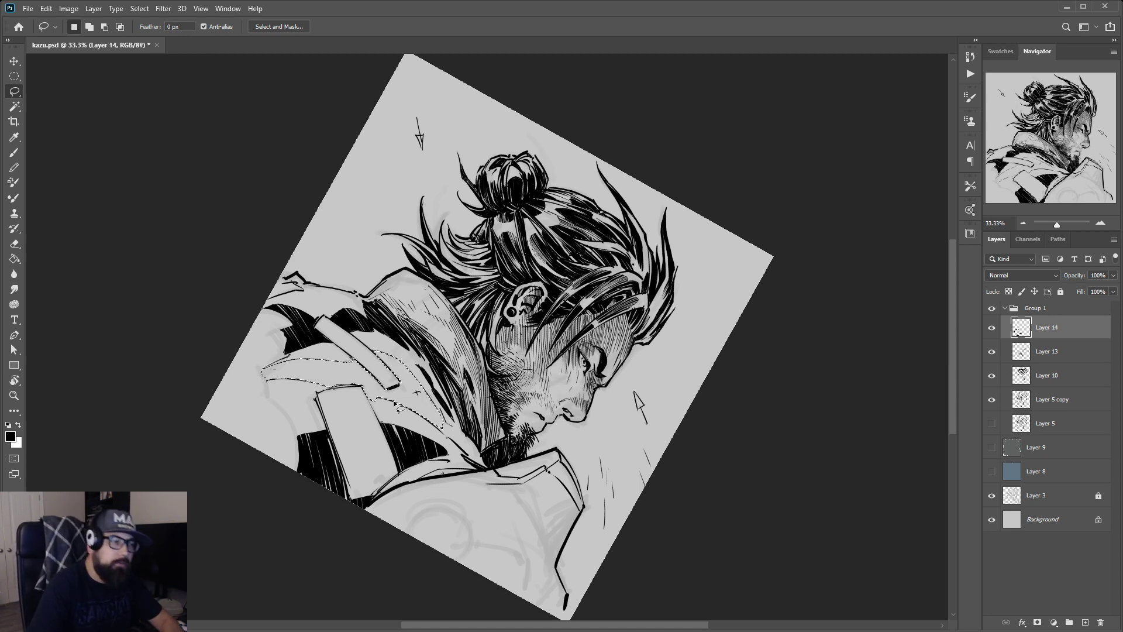
{"action": "mouse_move", "coordinate": [432, 403]}
{"action": "left_mouse_down"}
{"action": "mouse_move", "coordinate": [446, 436]}
{"action": "mouse_move", "coordinate": [436, 439]}
{"action": "mouse_move", "coordinate": [426, 409]}
{"action": "left_mouse_up"}
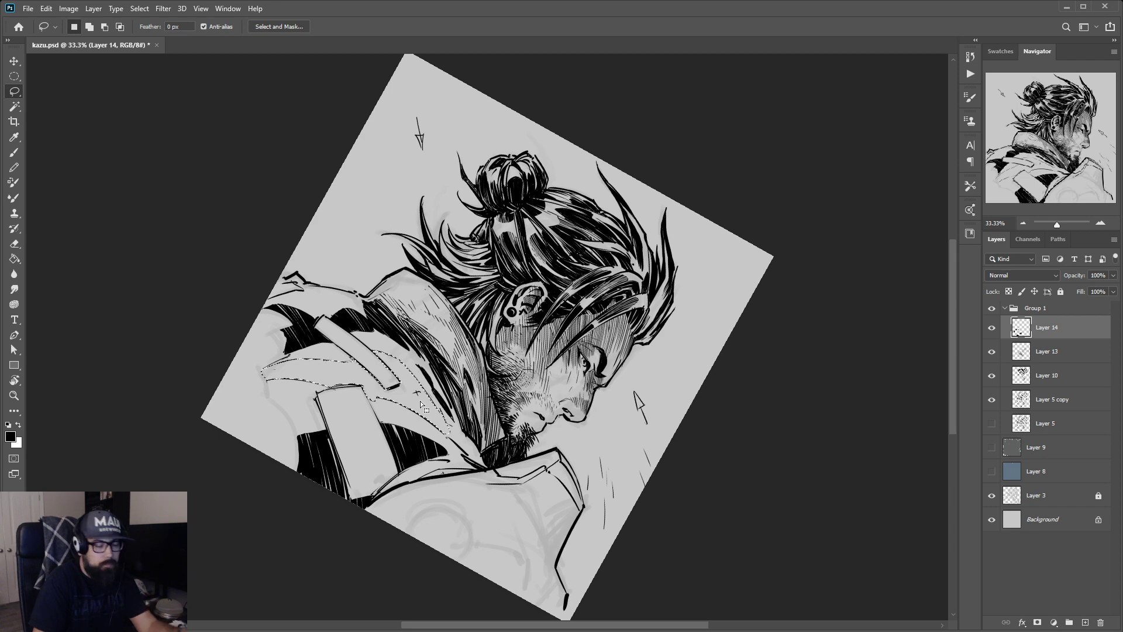
Brush solid black into the selected fold shadow beneath and in front of the narrow strap, and deselect
{"action": "key", "text": "b"}
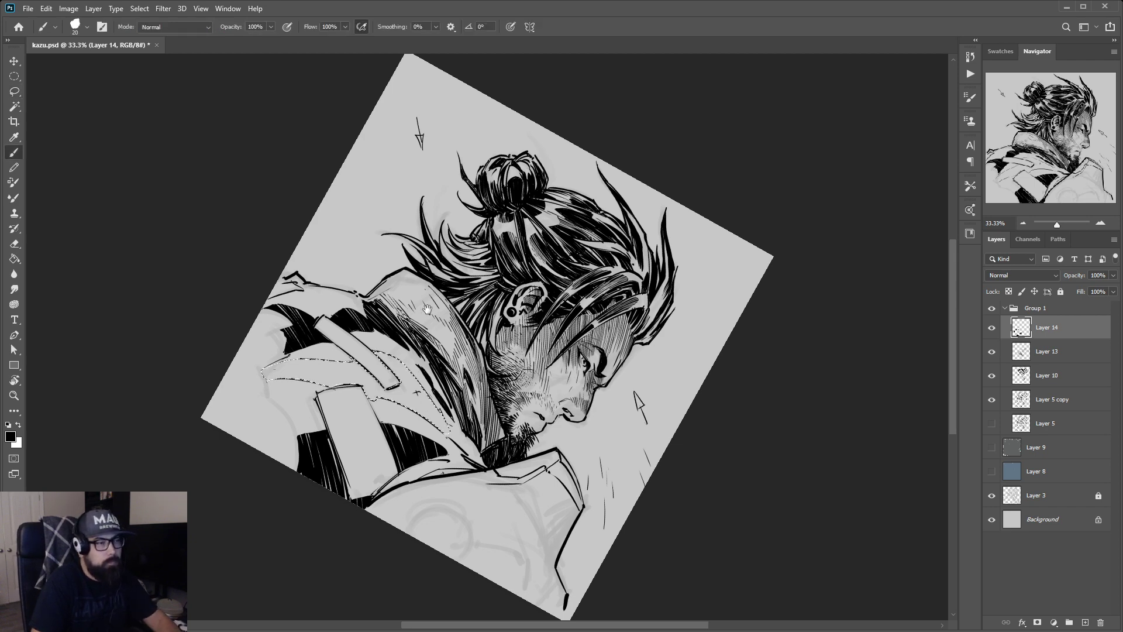
{"action": "mouse_move", "coordinate": [425, 306]}
{"action": "left_mouse_down"}
{"action": "mouse_move", "coordinate": [495, 281]}
{"action": "mouse_move", "coordinate": [462, 287]}
{"action": "left_mouse_up"}
{"action": "key", "text": "r"}
{"action": "key", "text": "b"}
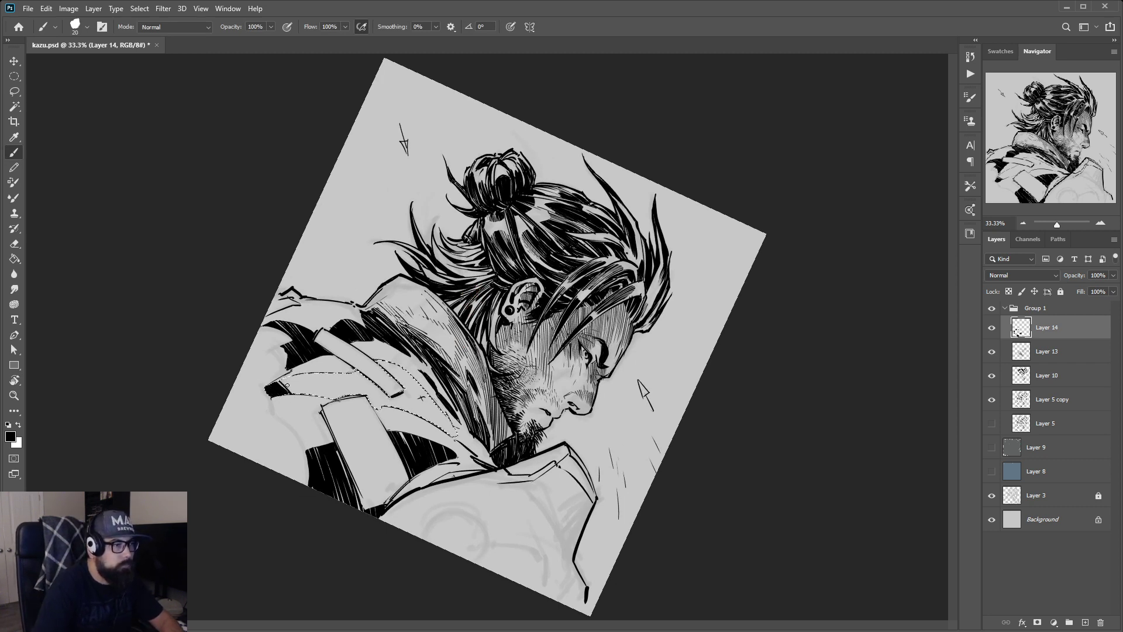
{"action": "left_click_drag", "start_coordinate": [281, 382], "coordinate": [290, 392]}
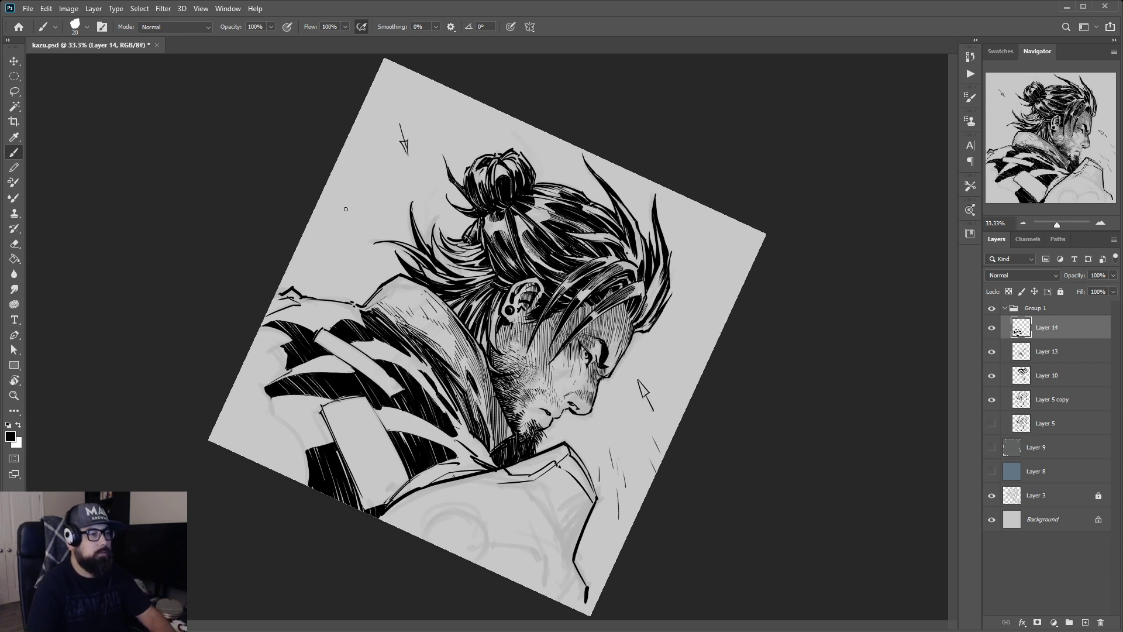
Lasso the narrow shadow along the jacket's front opening edge, between the collar point and the wide strap, and brush it solid black
{"action": "key", "text": "r"}
{"action": "left_click_drag", "start_coordinate": [372, 284], "coordinate": [563, 300]}
{"action": "key", "text": "b"}
{"action": "key", "text": "ctrl+minus"}
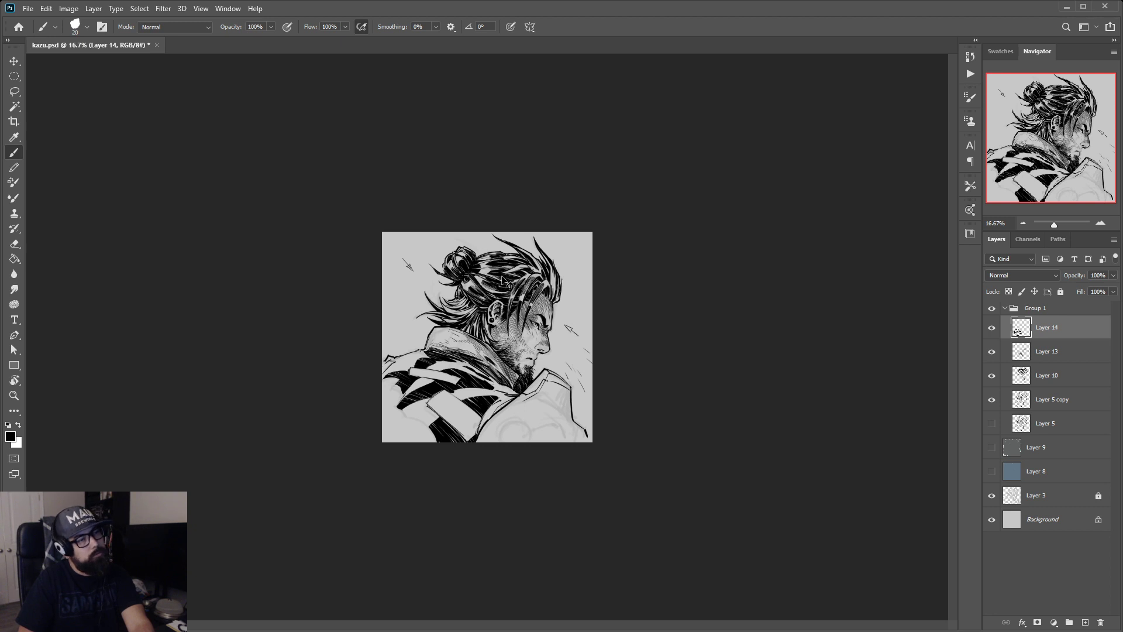
{"action": "key", "text": "ctrl+plus"}
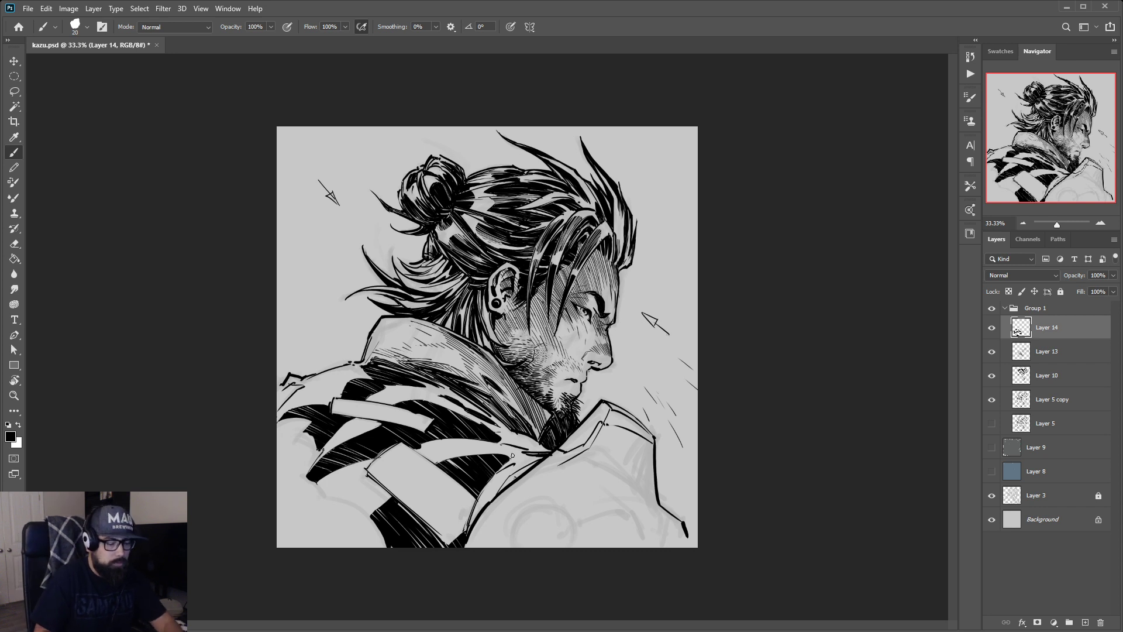
{"action": "key", "text": "l"}
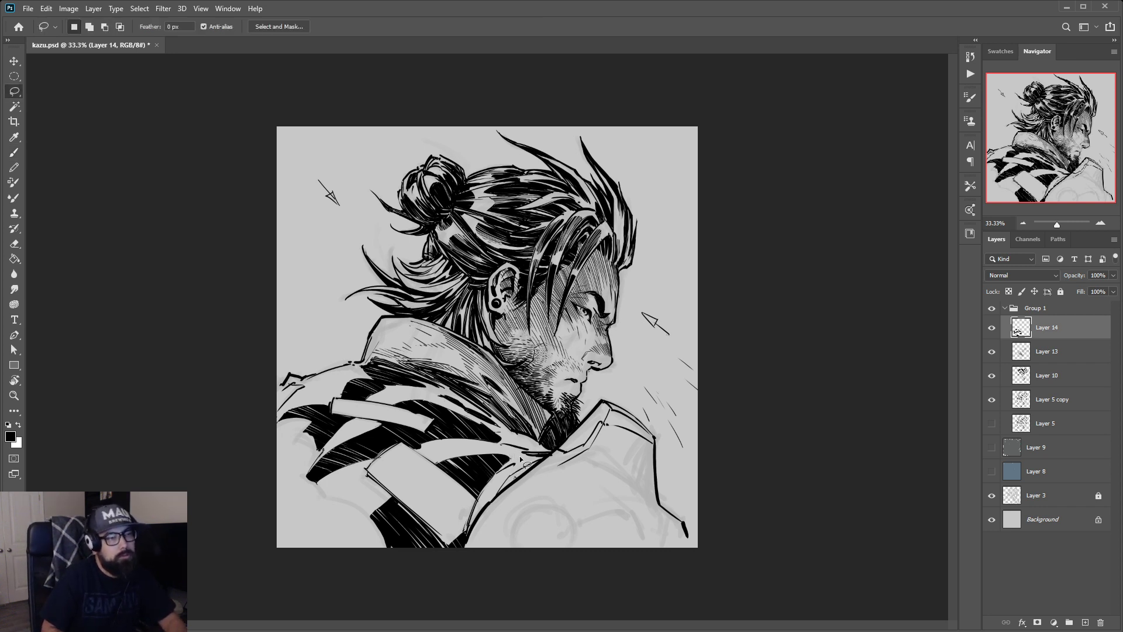
{"action": "mouse_move", "coordinate": [508, 476]}
{"action": "left_mouse_down"}
{"action": "mouse_move", "coordinate": [496, 497]}
{"action": "mouse_move", "coordinate": [508, 480]}
{"action": "left_mouse_up"}
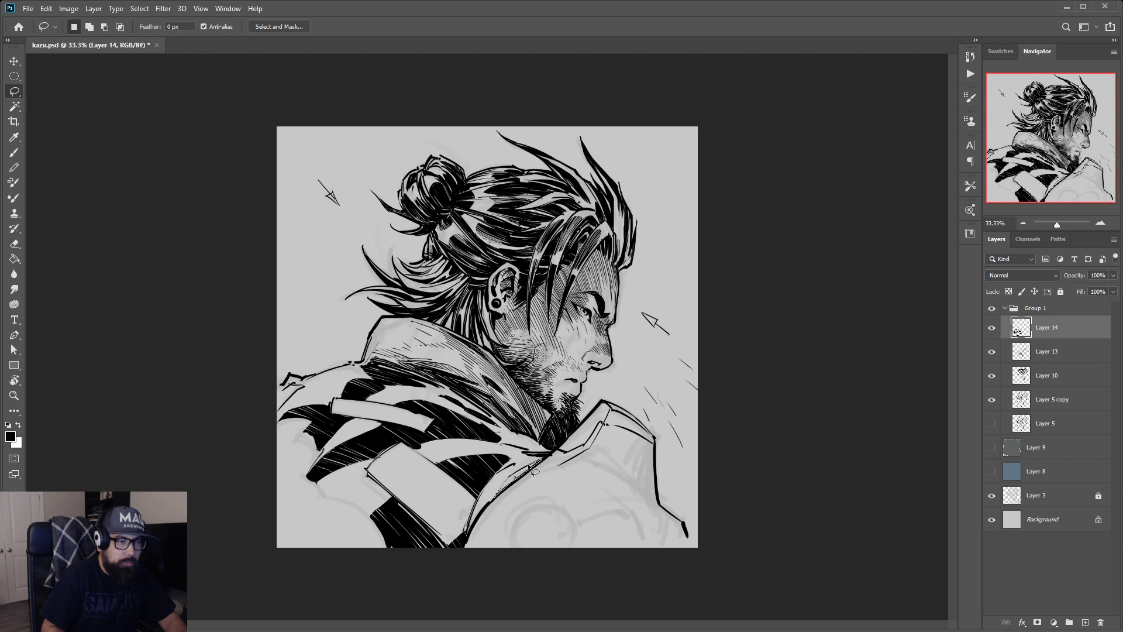
{"action": "left_click_drag", "start_coordinate": [531, 465], "coordinate": [503, 484]}
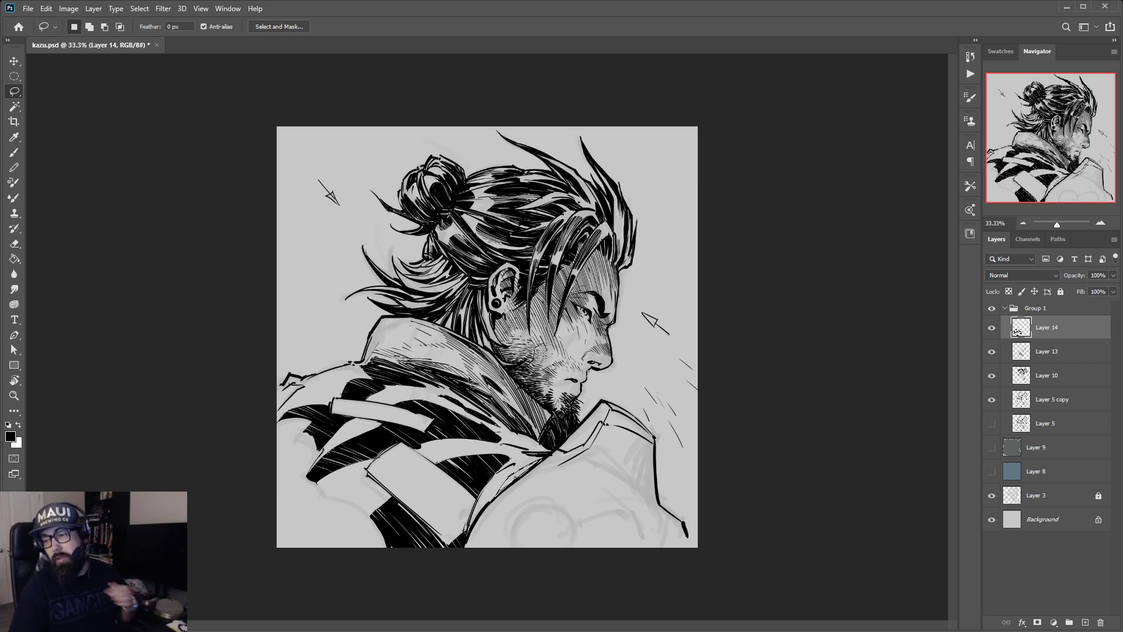
{"action": "key", "text": "b"}
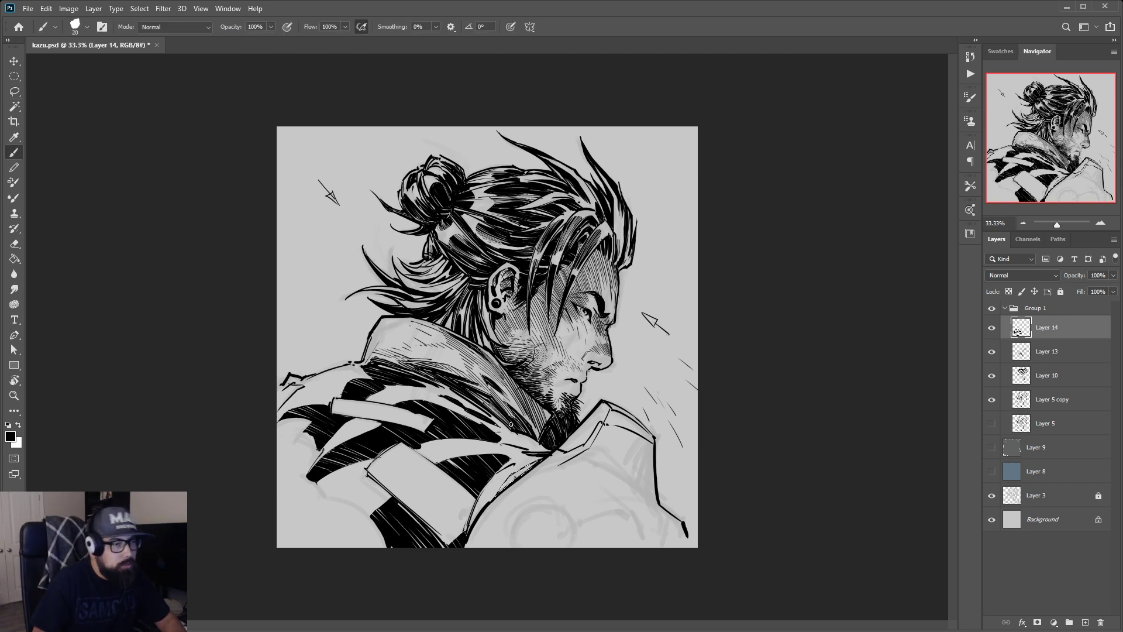
{"action": "left_click_drag", "start_coordinate": [541, 459], "coordinate": [496, 496]}
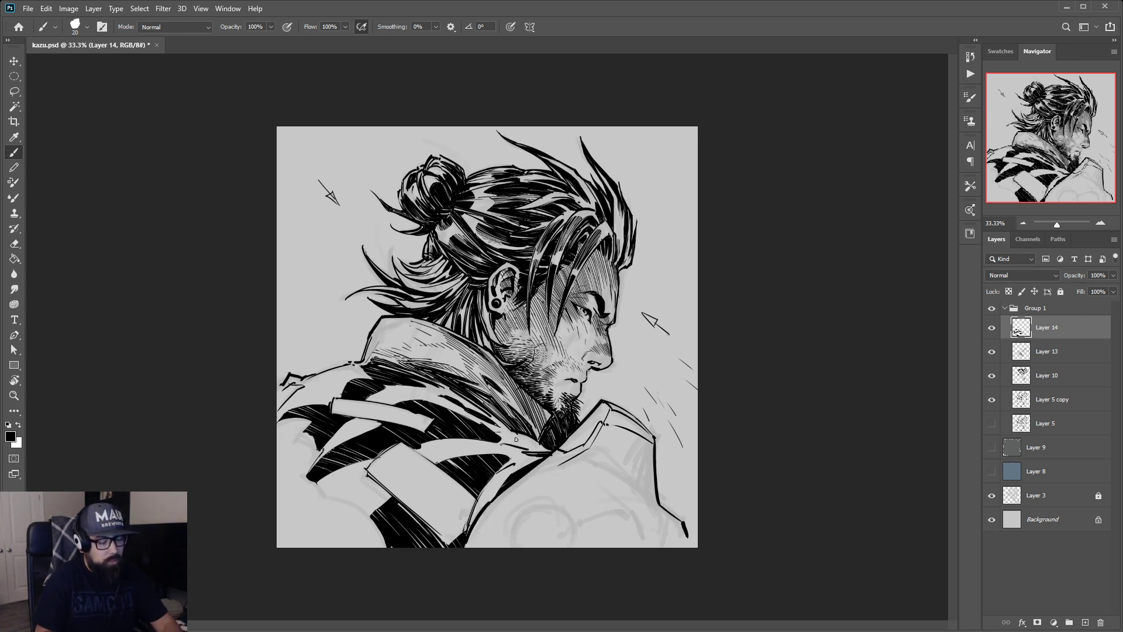
Lasso the small fold shadow just below the beard where the collar meets the front edge, brush it black, and deselect
{"action": "key", "text": "l"}
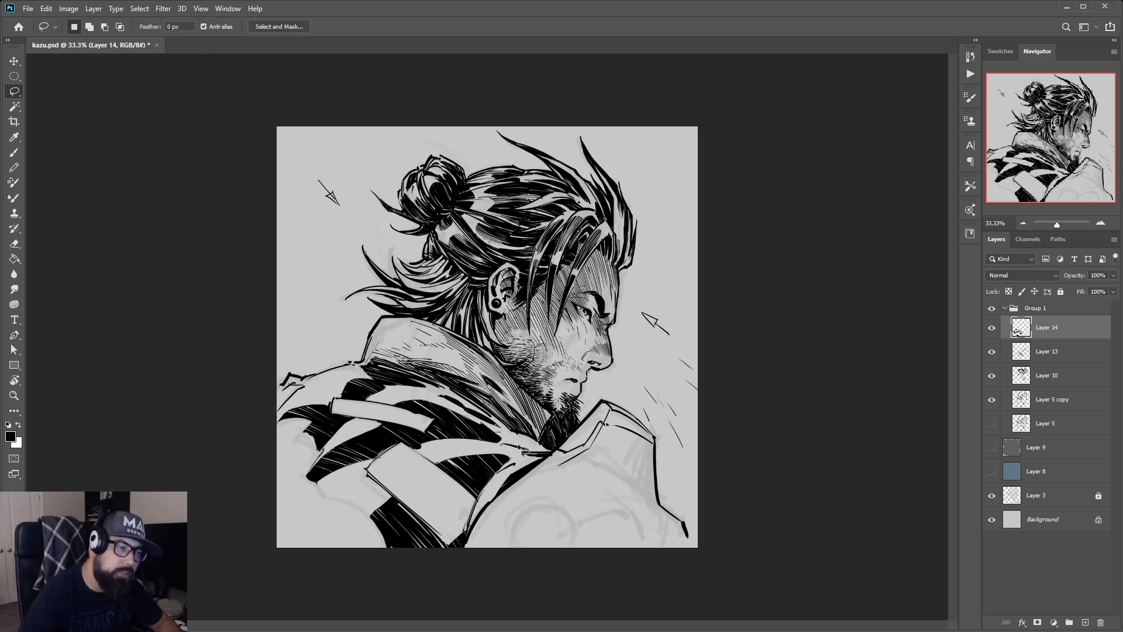
{"action": "mouse_move", "coordinate": [511, 449]}
{"action": "left_mouse_down"}
{"action": "mouse_move", "coordinate": [546, 453]}
{"action": "mouse_move", "coordinate": [508, 443]}
{"action": "left_mouse_up"}
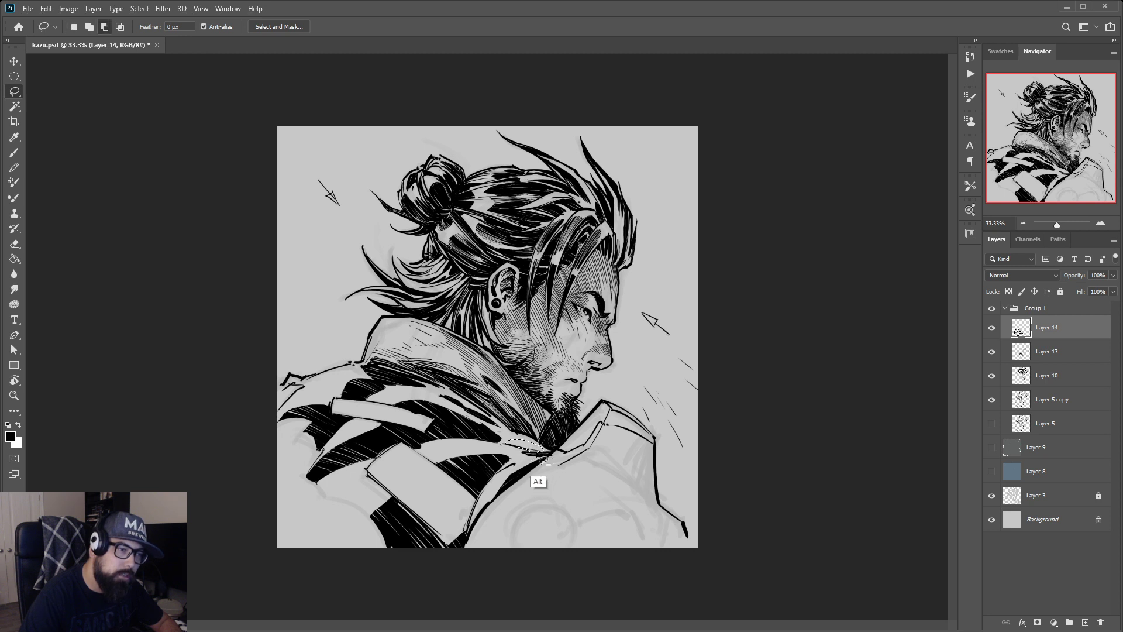
{"action": "key", "text": "b"}
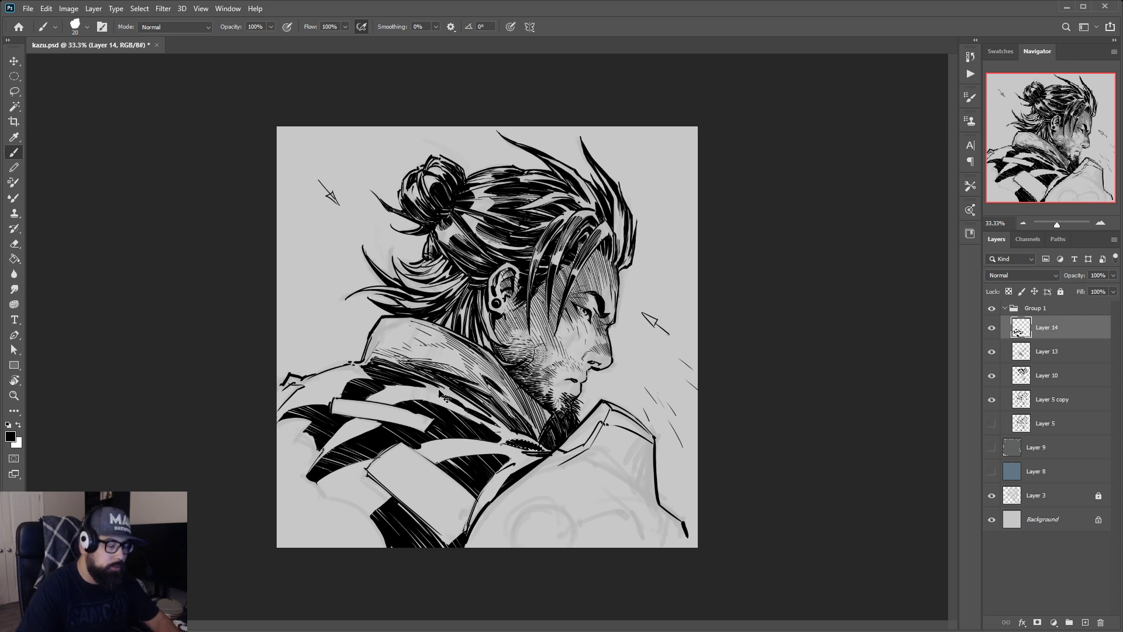
{"action": "key", "text": "ctrl+d"}
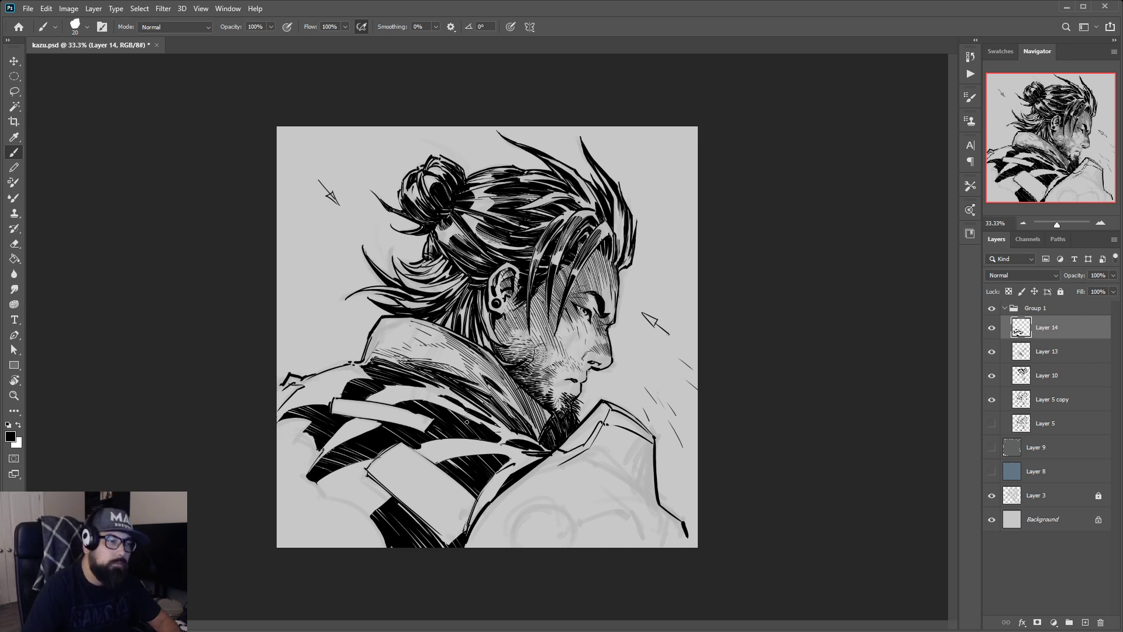
Lasso thin fold shadows along the collar's lower edge and near the fold's front tip, and brush each with solid black
{"action": "key", "text": "l"}
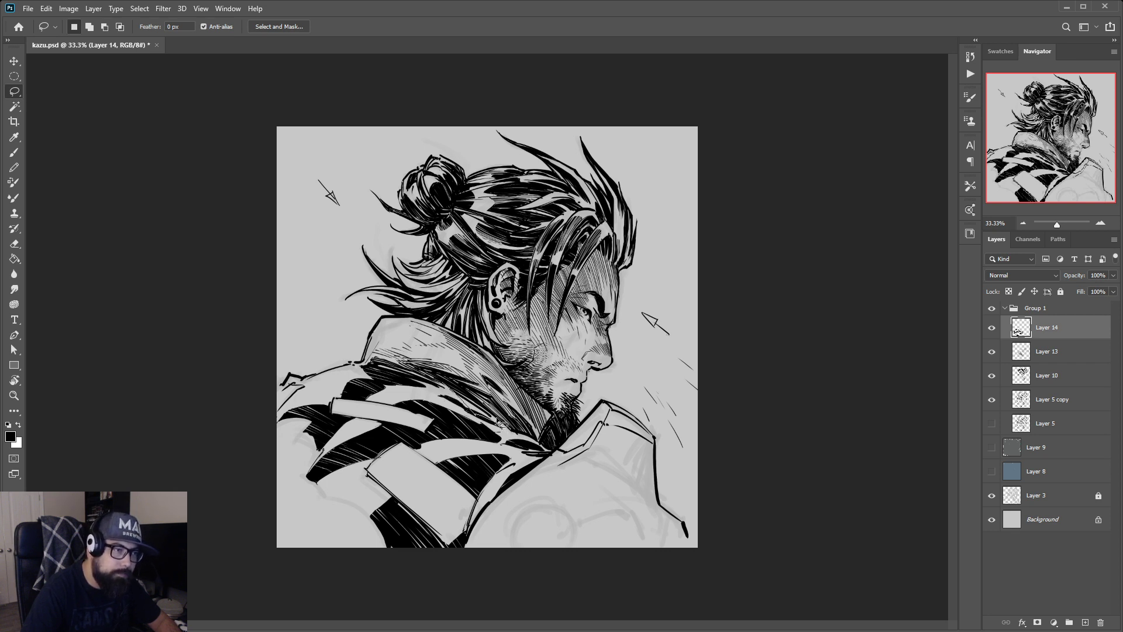
{"action": "mouse_move", "coordinate": [500, 424]}
{"action": "left_mouse_down"}
{"action": "mouse_move", "coordinate": [445, 386]}
{"action": "mouse_move", "coordinate": [486, 417]}
{"action": "mouse_move", "coordinate": [468, 399]}
{"action": "mouse_move", "coordinate": [481, 406]}
{"action": "left_mouse_up"}
{"action": "key", "text": "b"}
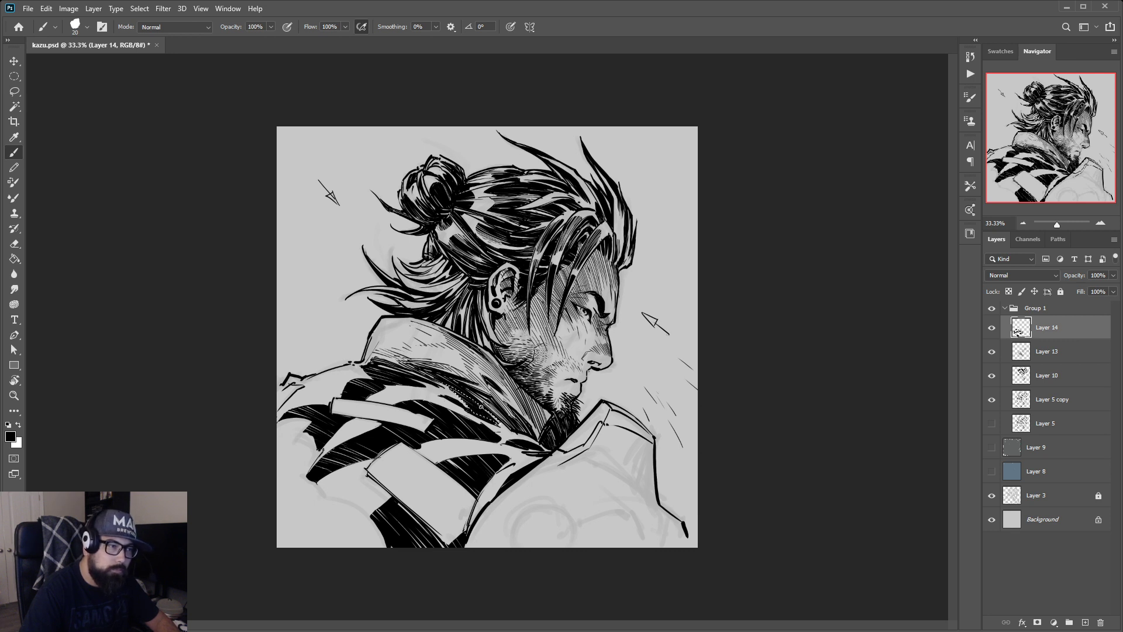
{"action": "key", "text": "ctrl+d"}
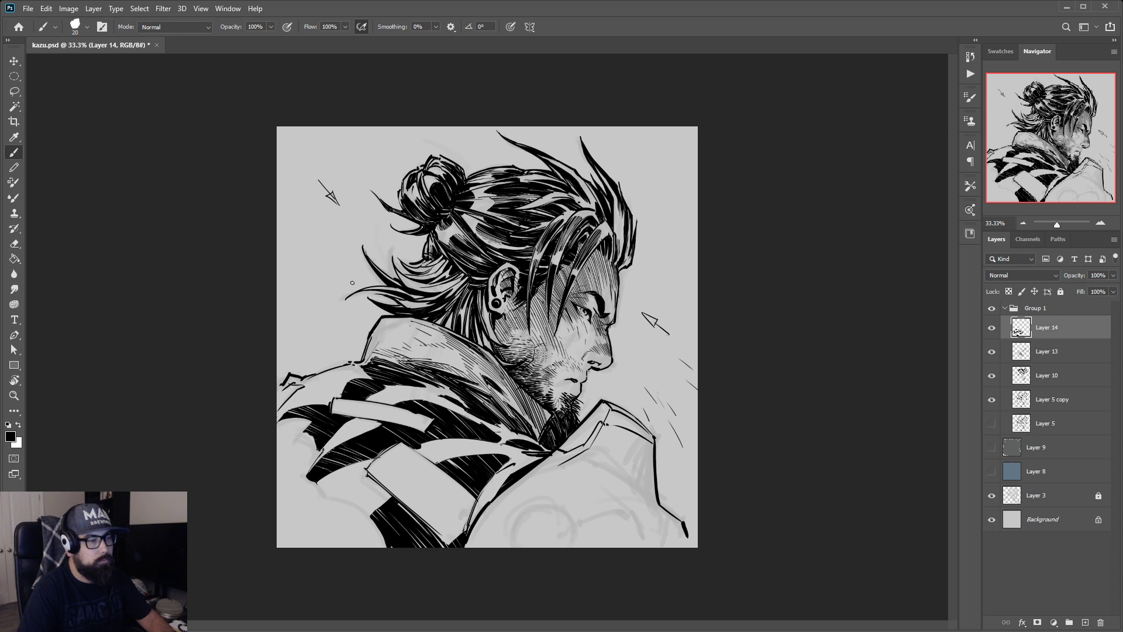
{"action": "key", "text": "l"}
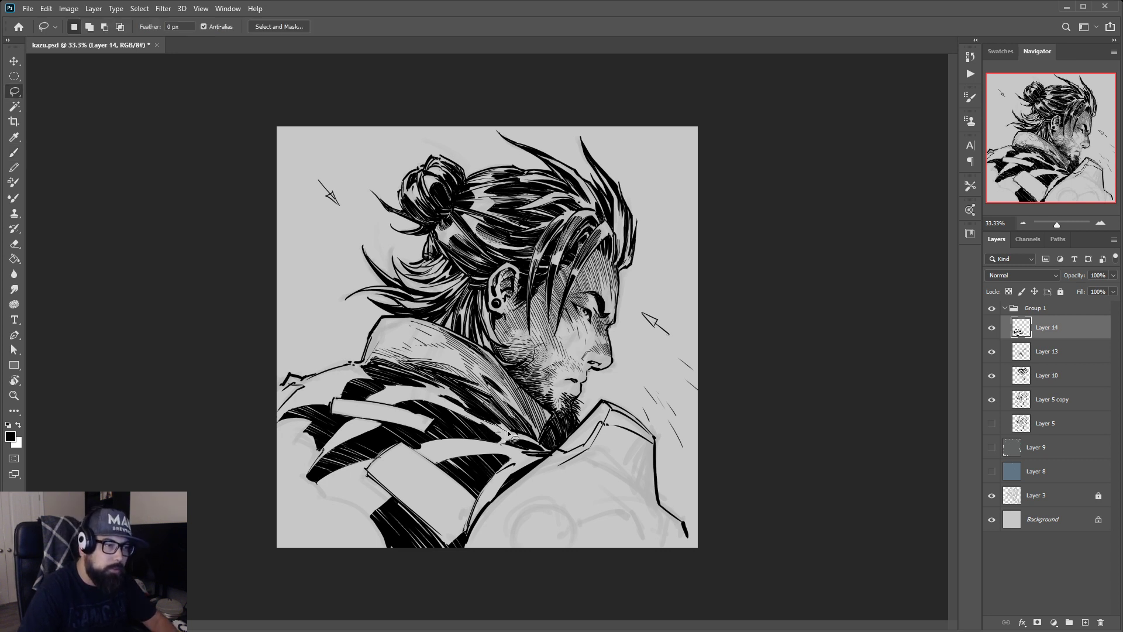
{"action": "mouse_move", "coordinate": [509, 436]}
{"action": "left_mouse_down"}
{"action": "mouse_move", "coordinate": [487, 414]}
{"action": "mouse_move", "coordinate": [513, 434]}
{"action": "left_mouse_up"}
{"action": "key", "text": "b"}
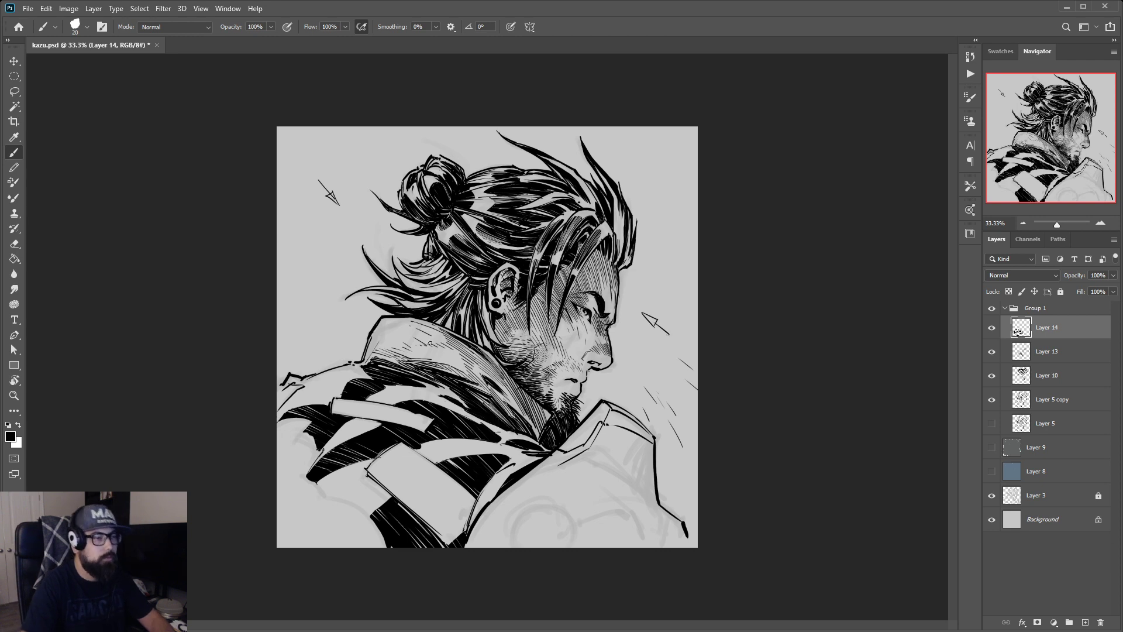
Rotate the canvas and lasso the small gaps in the fold shadow between the collar and narrow strap, brushing them black
{"action": "key", "text": "ctrl+minus"}
{"action": "key", "text": "ctrl+minus"}
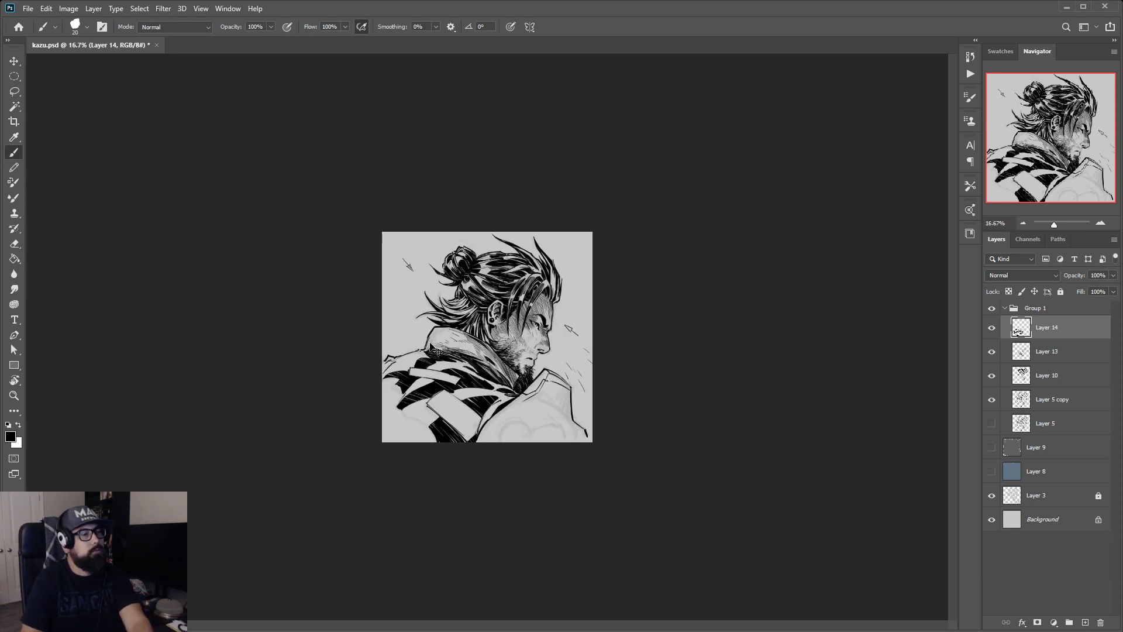
{"action": "key", "text": "ctrl+plus"}
{"action": "key", "text": "ctrl+plus"}
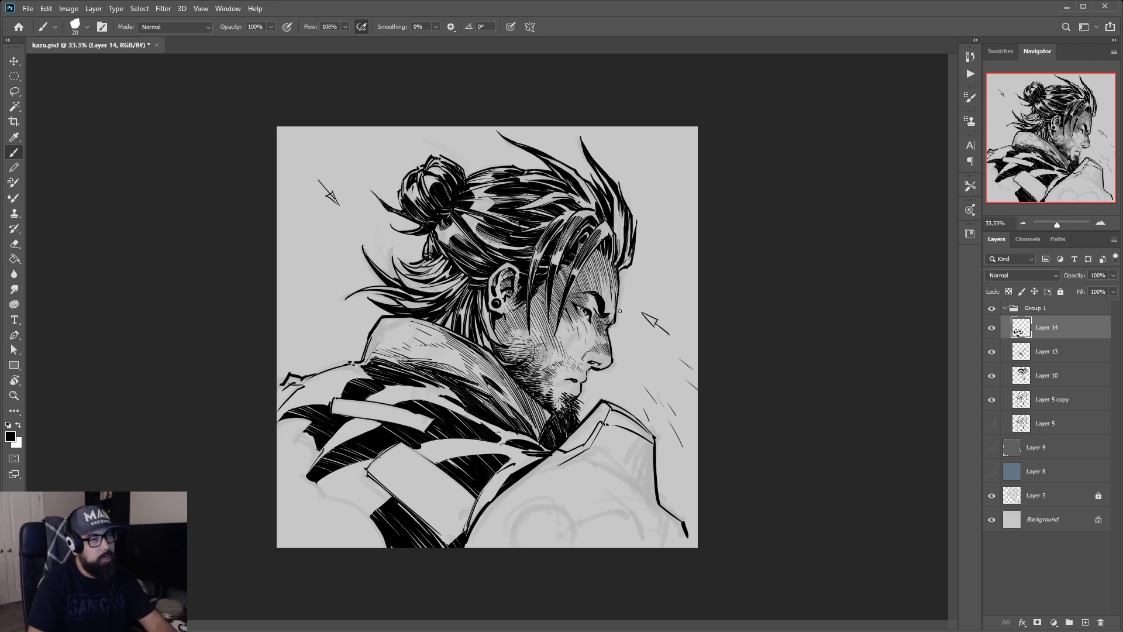
{"action": "key", "text": "r"}
{"action": "mouse_move", "coordinate": [619, 311]}
{"action": "left_mouse_down"}
{"action": "mouse_move", "coordinate": [596, 258]}
{"action": "mouse_move", "coordinate": [542, 214]}
{"action": "mouse_move", "coordinate": [508, 268]}
{"action": "left_mouse_up"}
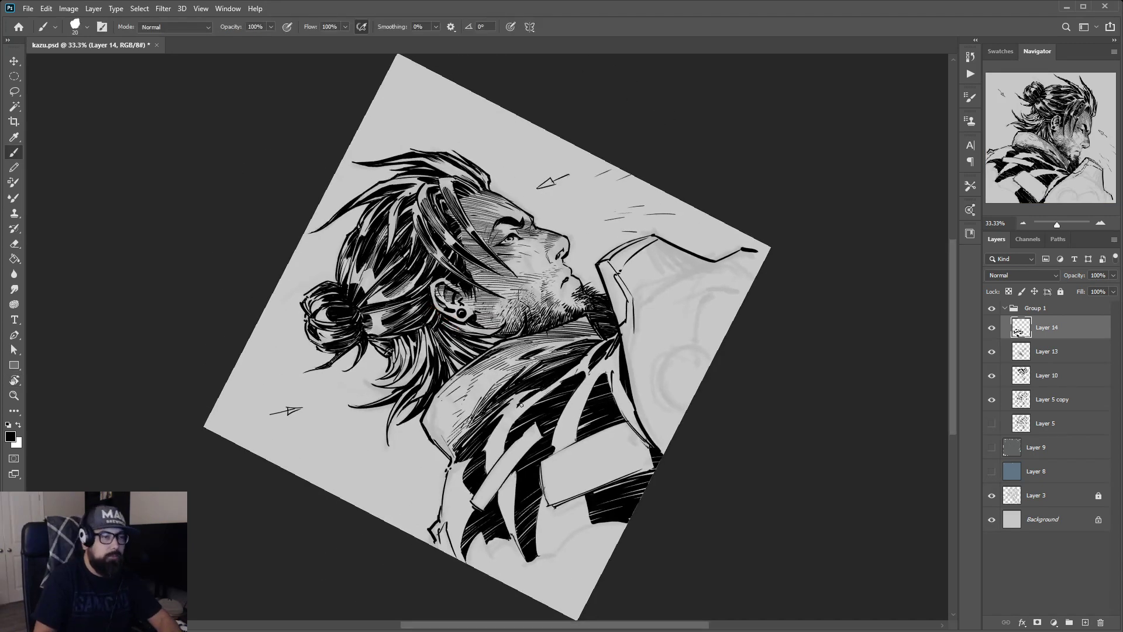
{"action": "key", "text": "l"}
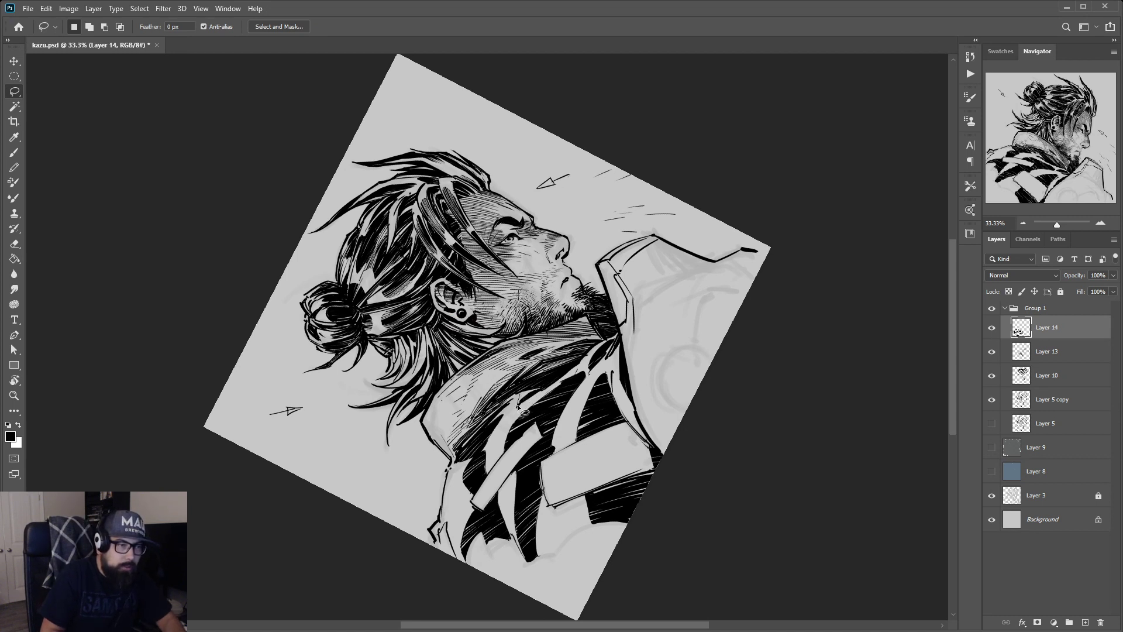
{"action": "mouse_move", "coordinate": [524, 413]}
{"action": "left_mouse_down"}
{"action": "mouse_move", "coordinate": [543, 395]}
{"action": "mouse_move", "coordinate": [521, 402]}
{"action": "left_mouse_up"}
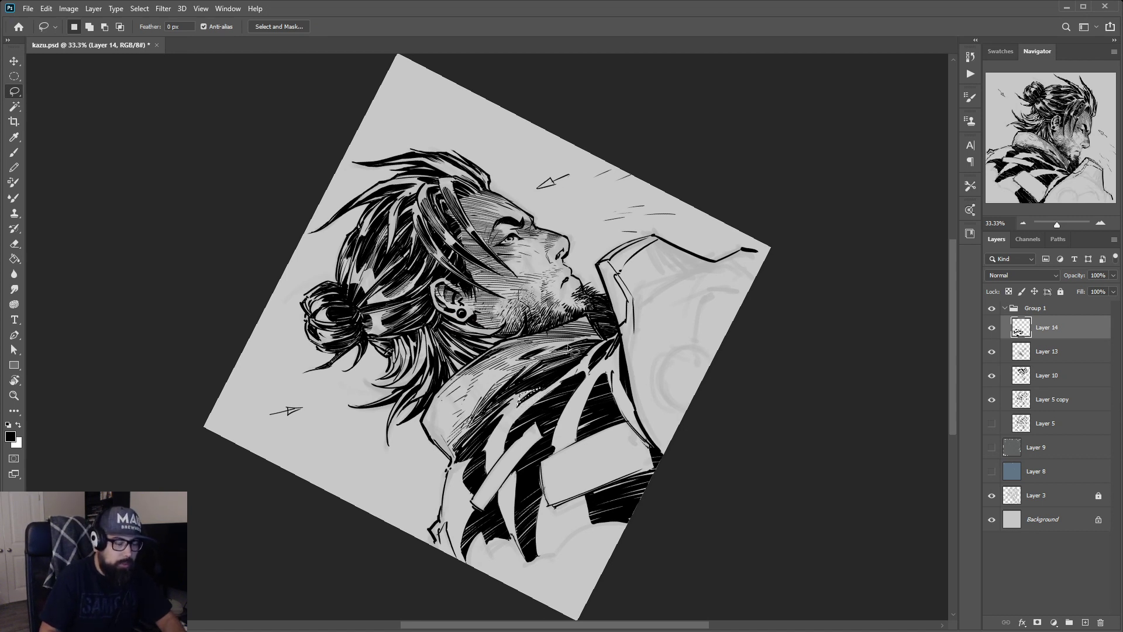
{"action": "key", "text": "b"}
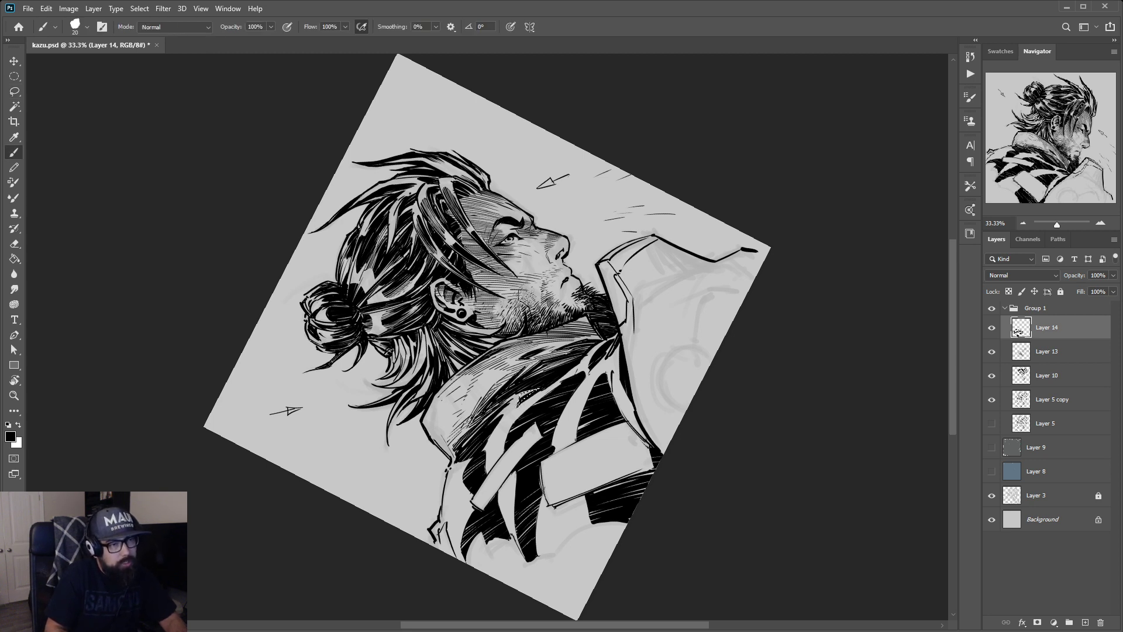
{"action": "key", "text": "ctrl+d"}
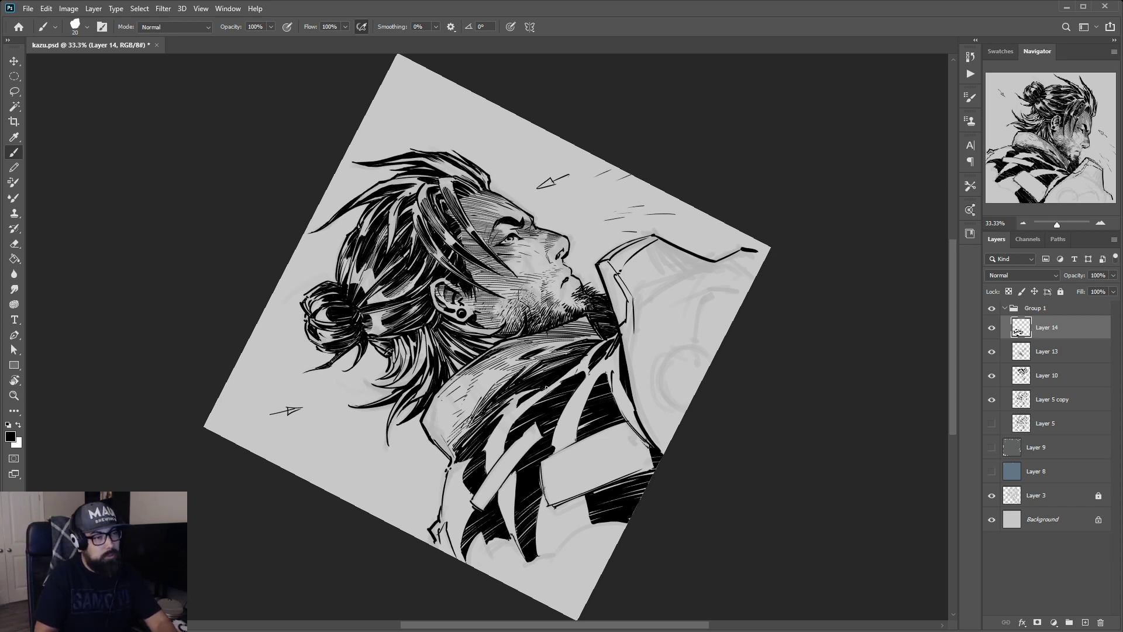
{"action": "key", "text": "l"}
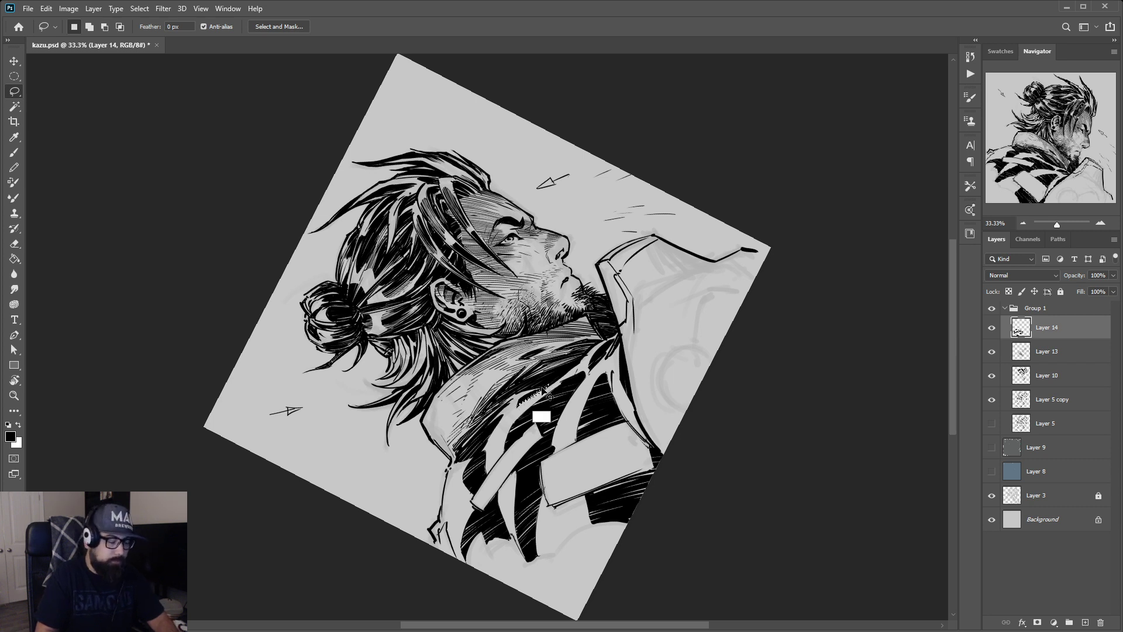
{"action": "key", "text": "b"}
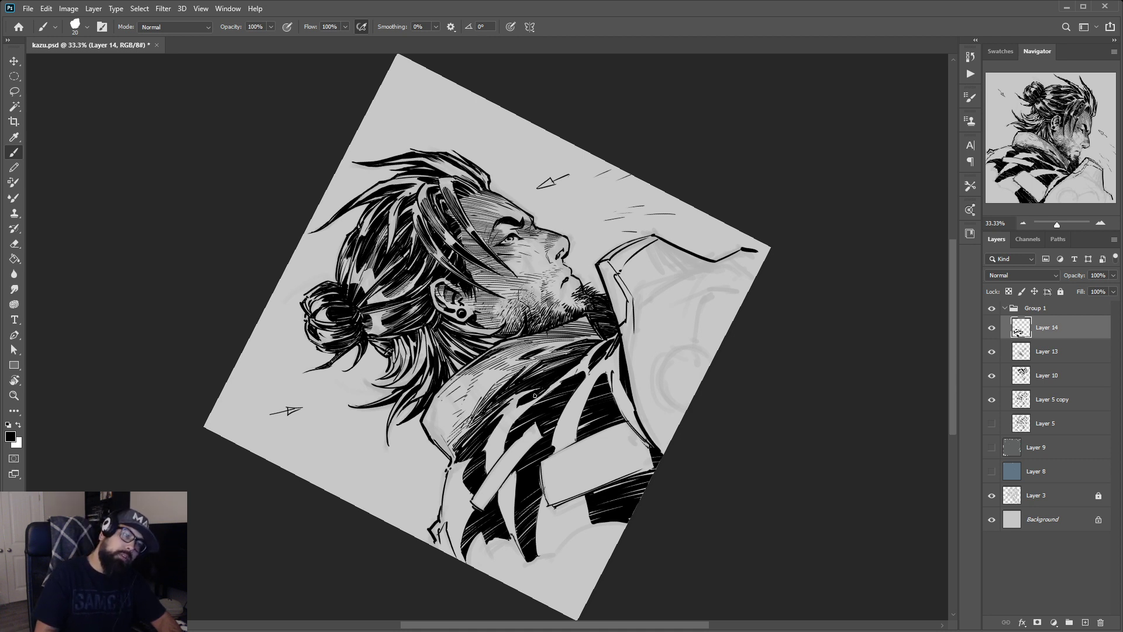
Turn the canvas upright and examine the jacket's black shapes at reduced size and in a horizontally flipped view
{"action": "key", "text": "r"}
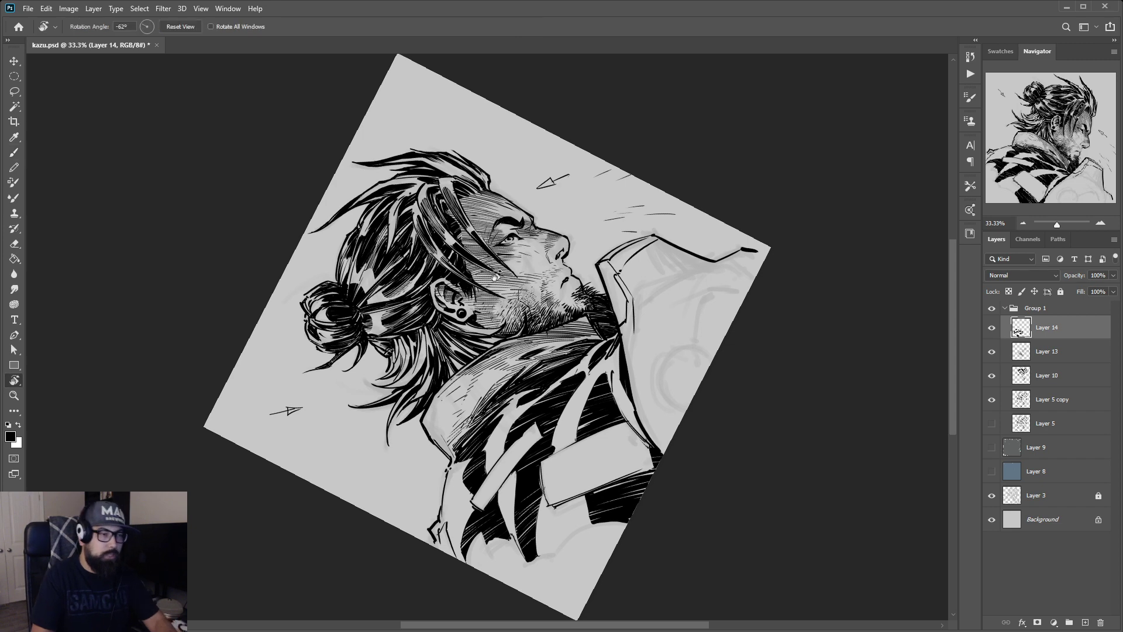
{"action": "left_click_drag", "start_coordinate": [508, 205], "coordinate": [601, 275]}
{"action": "key", "text": "b"}
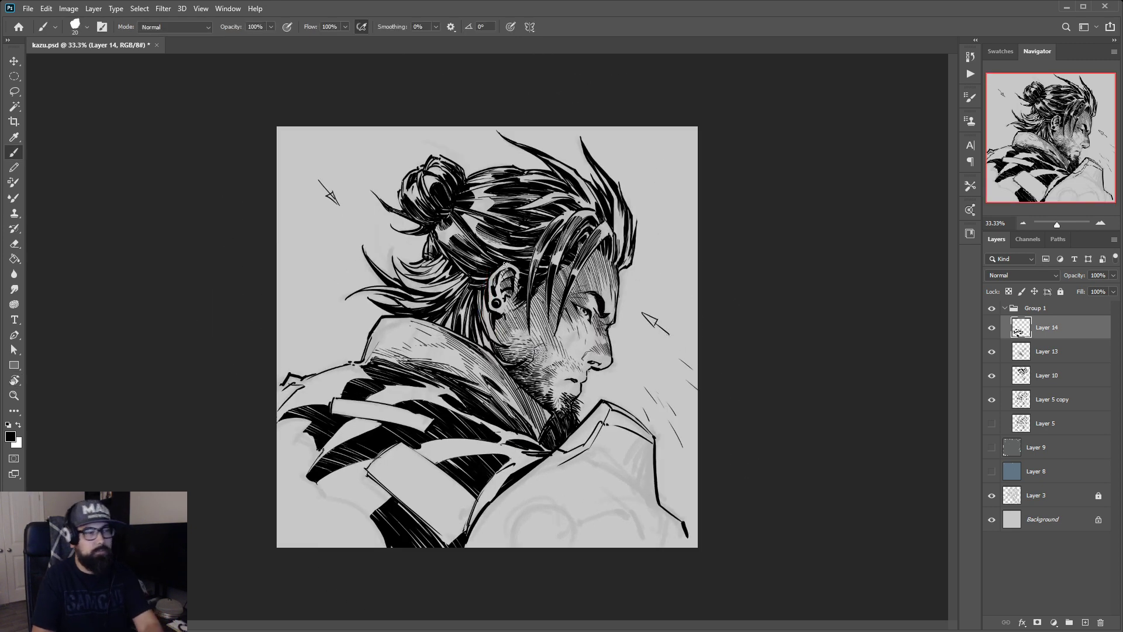
{"action": "key", "text": "ctrl+minus"}
{"action": "key", "text": "ctrl+minus"}
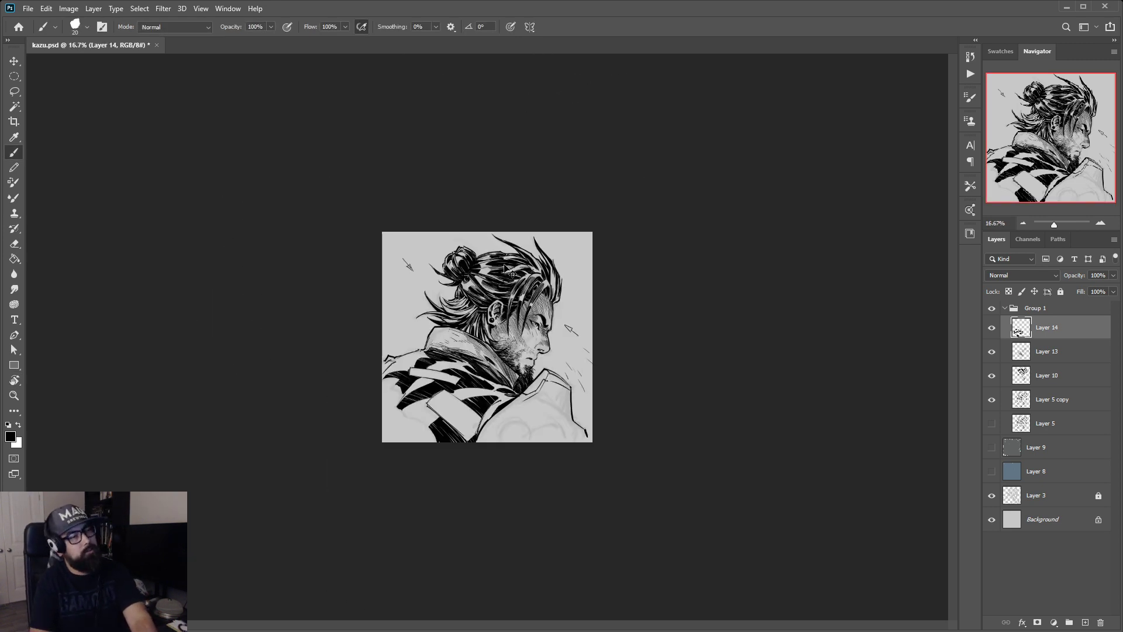
{"action": "key", "text": "ctrl+plus"}
{"action": "key", "text": "ctrl+plus"}
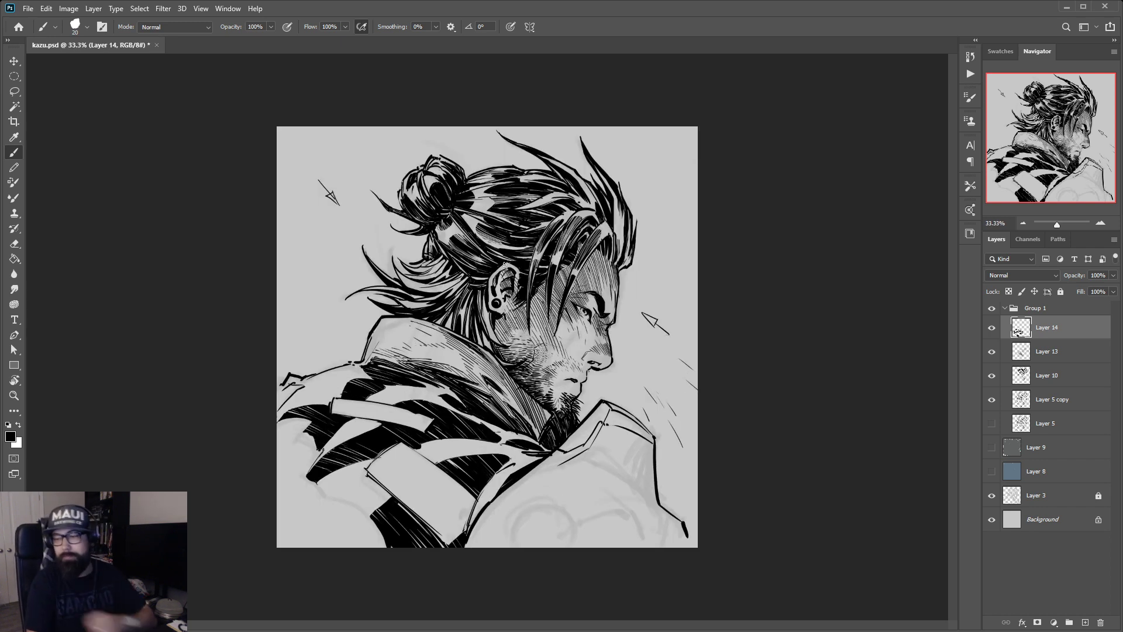
{"action": "key", "text": "l"}
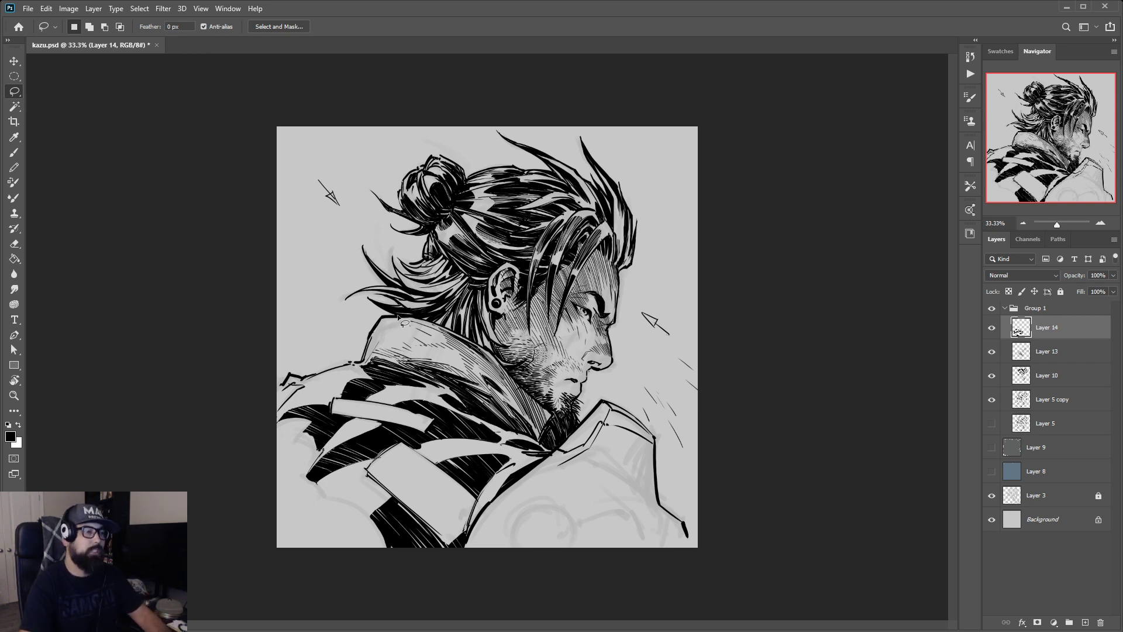
{"action": "key", "text": "ctrl+minus"}
{"action": "key", "text": "ctrl+minus"}
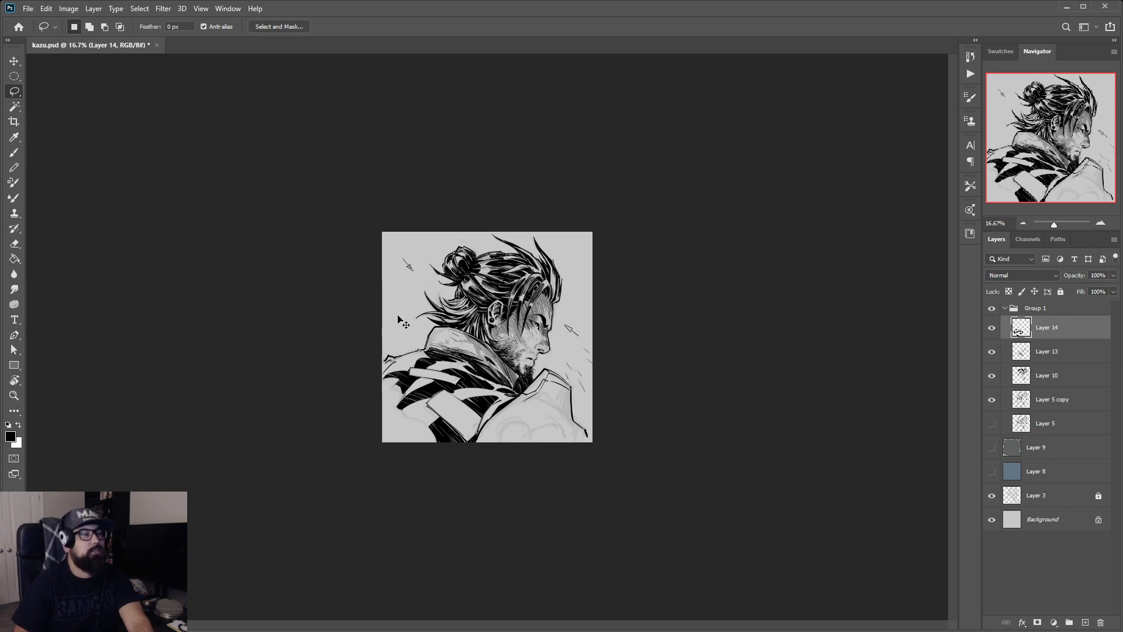
{"action": "key", "text": "ctrl+plus"}
{"action": "key", "text": "ctrl+plus"}
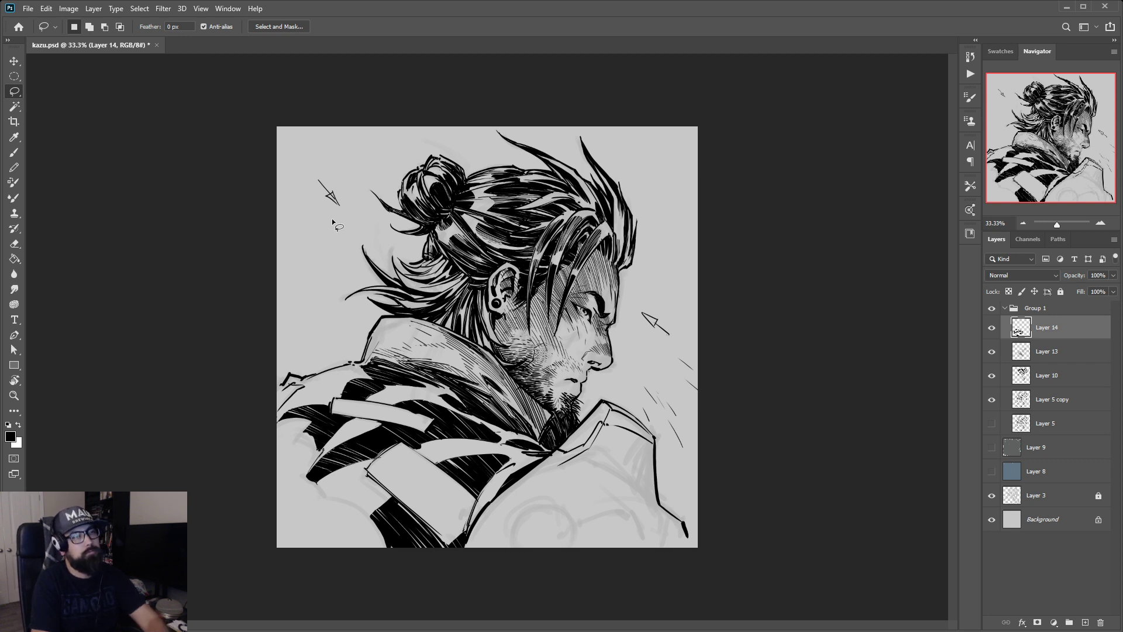
{"action": "key", "text": "ctrl+minus"}
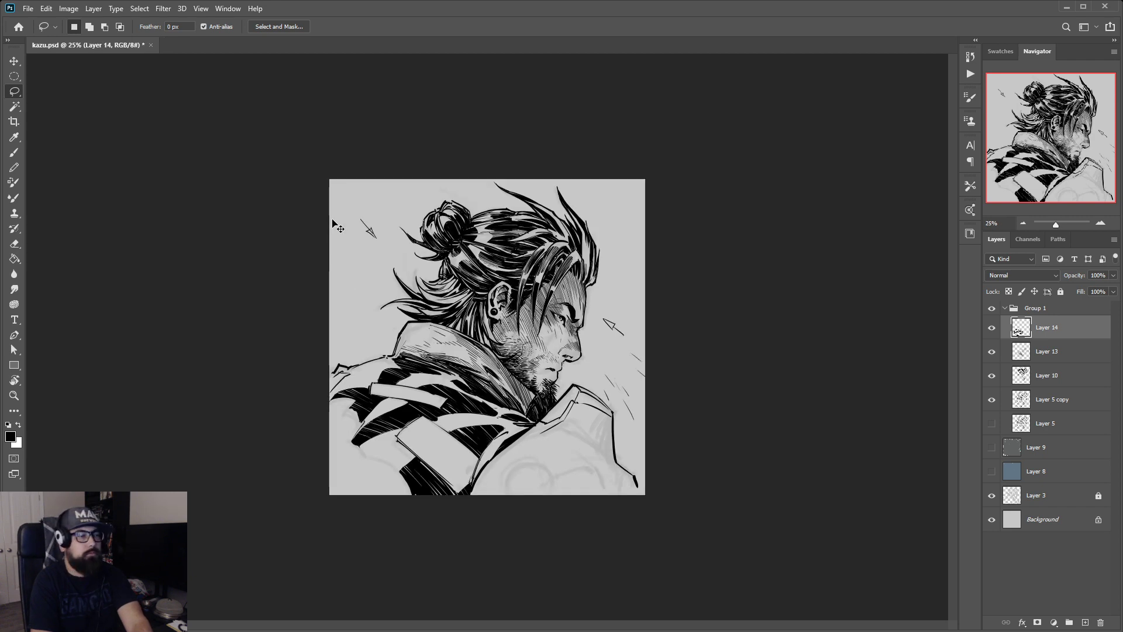
{"action": "key", "text": "ctrl+plus"}
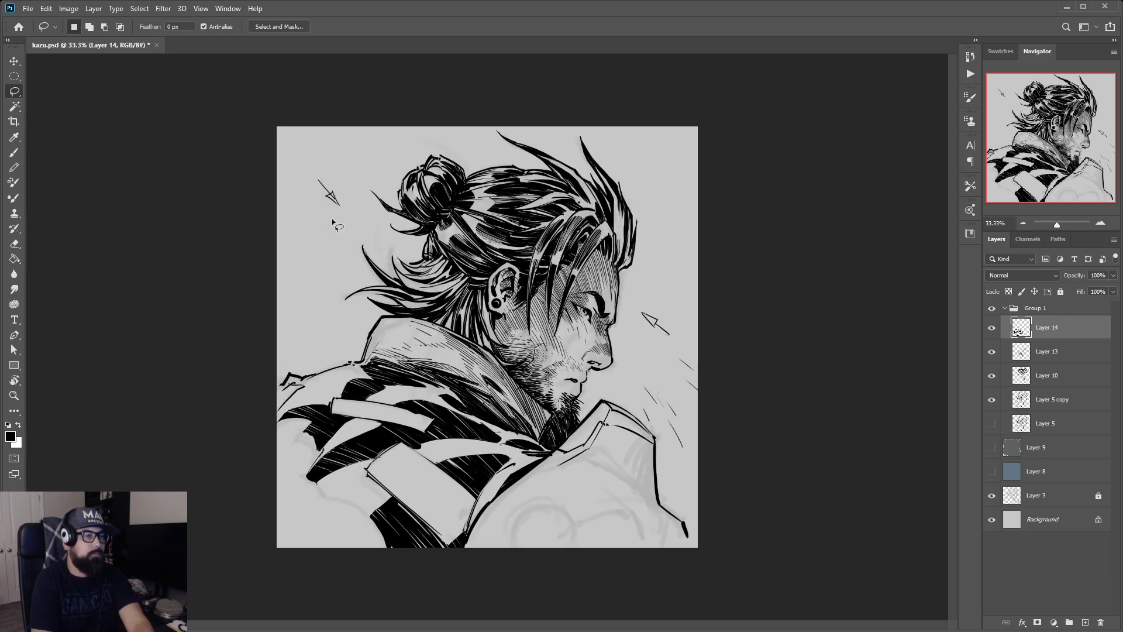
{"action": "key", "text": "ctrl+shift+h"}
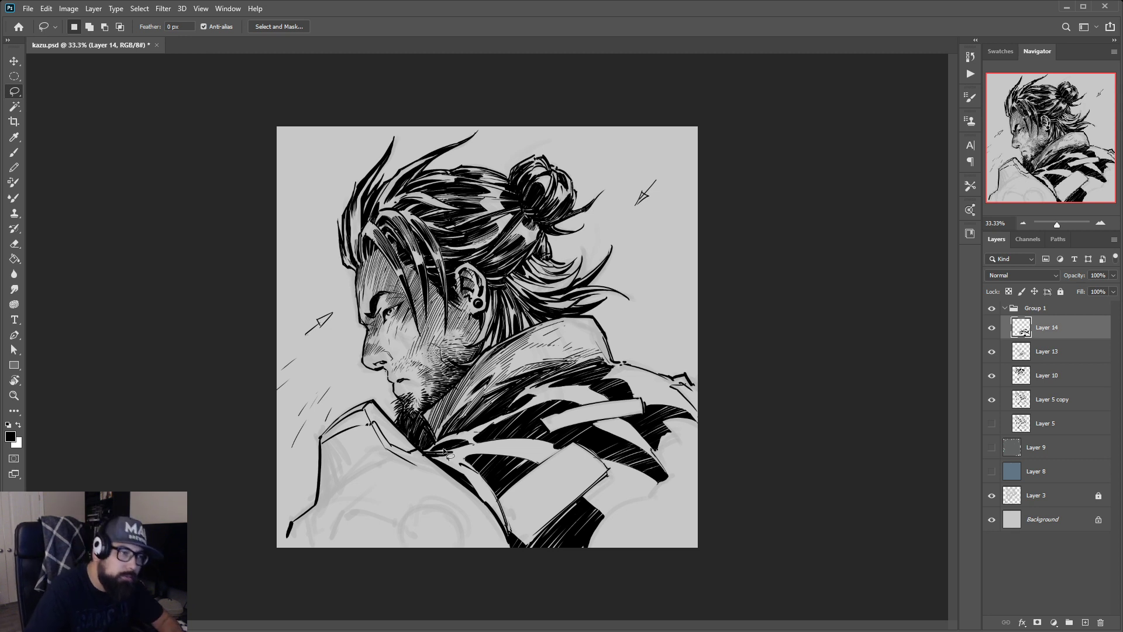
Brush a short black accent where the collar meets the front edge below the beard, and save the file
{"action": "key", "text": "b"}
{"action": "left_click_drag", "start_coordinate": [435, 456], "coordinate": [452, 454]}
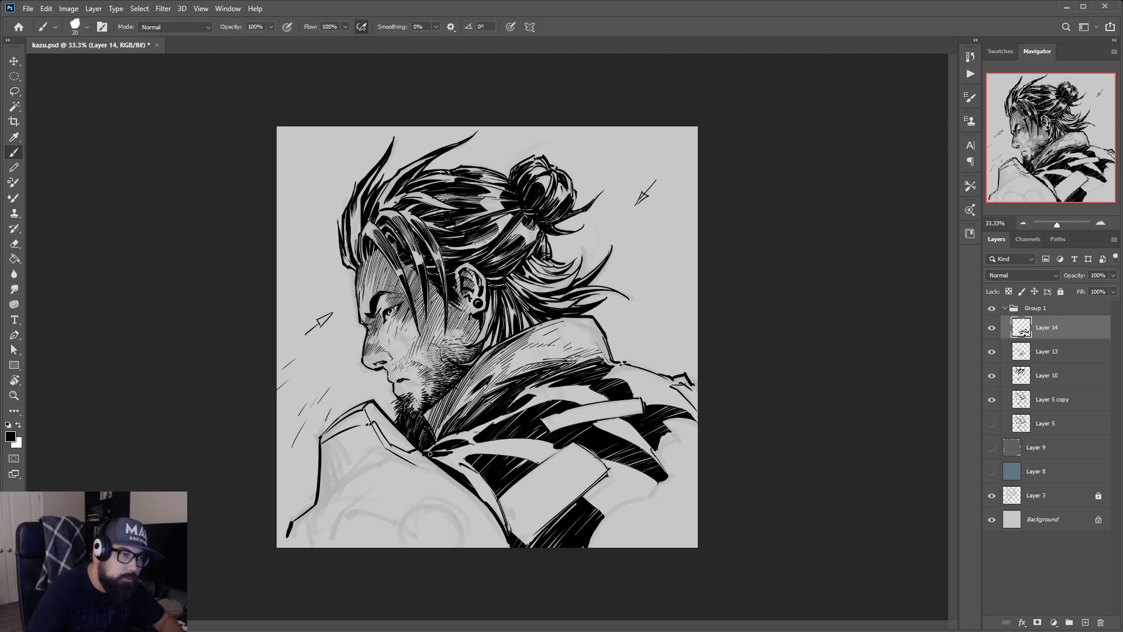
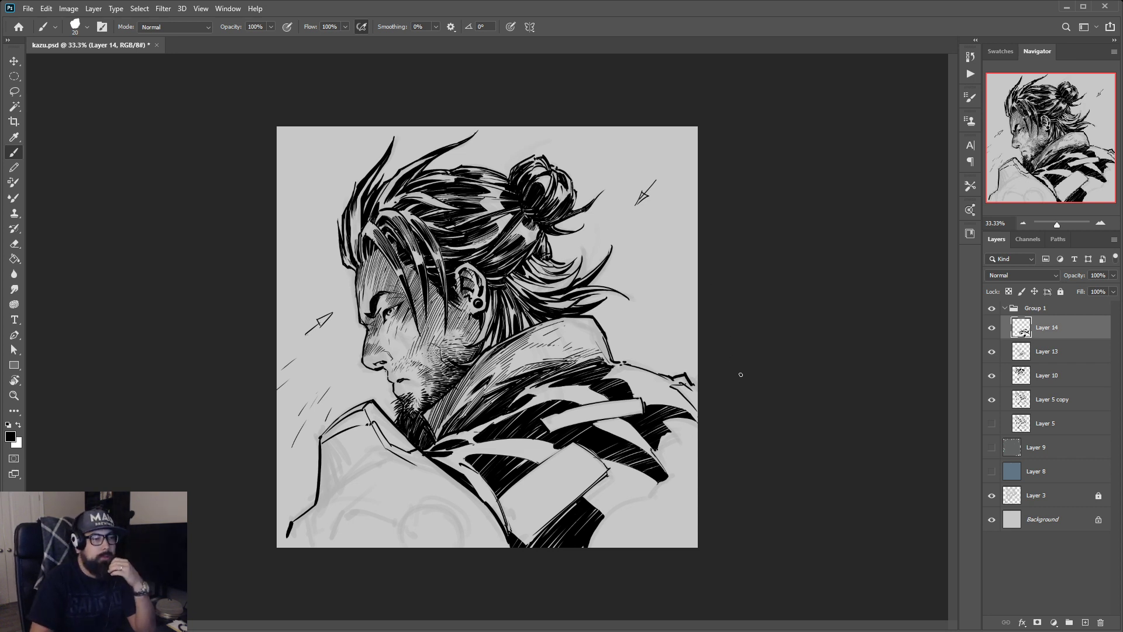
{"action": "key", "text": "ctrl+s"}
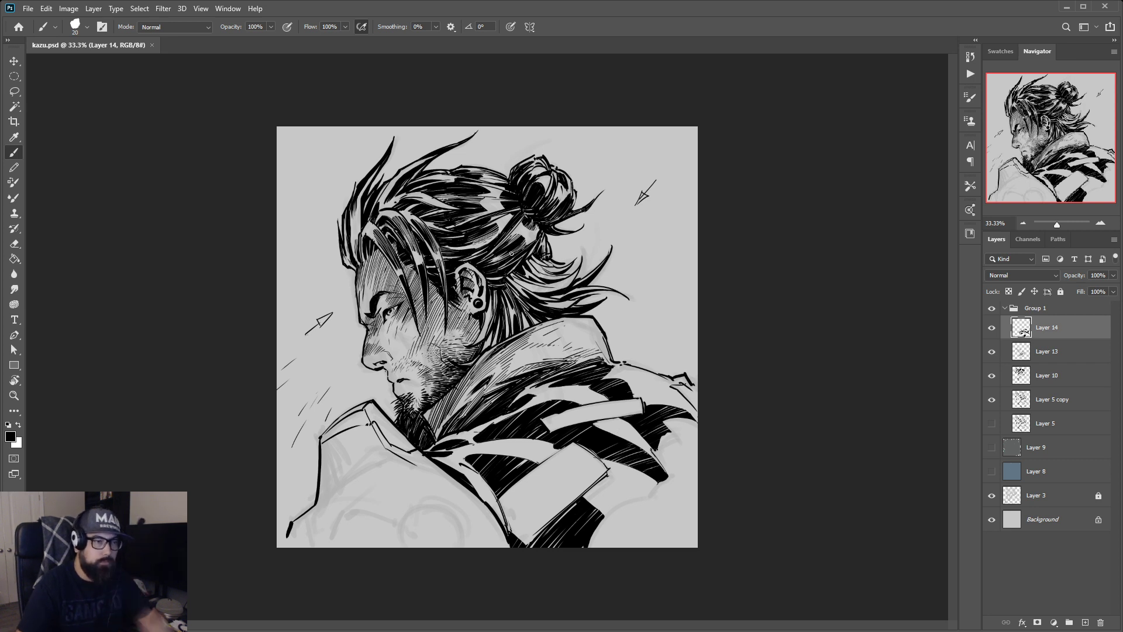
Lasso the long fold shape running from the upper shoulder across the narrow strap, brush its open areas black, and deselect
{"action": "key", "text": "l"}
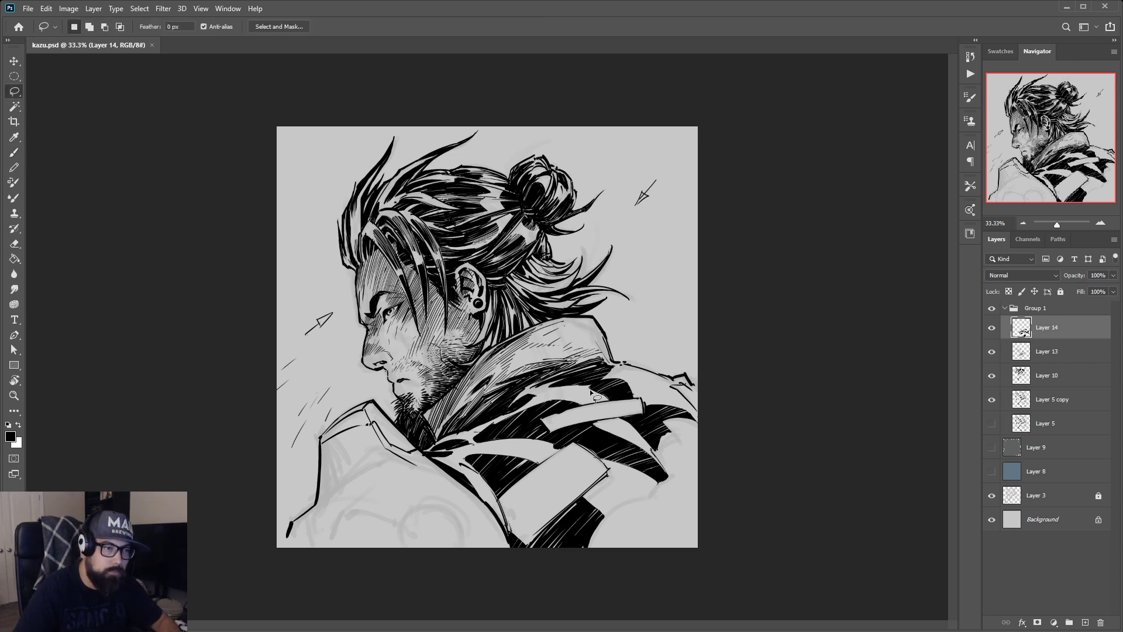
{"action": "mouse_move", "coordinate": [584, 386]}
{"action": "left_mouse_down"}
{"action": "mouse_move", "coordinate": [654, 465]}
{"action": "mouse_move", "coordinate": [632, 412]}
{"action": "mouse_move", "coordinate": [611, 393]}
{"action": "left_mouse_up"}
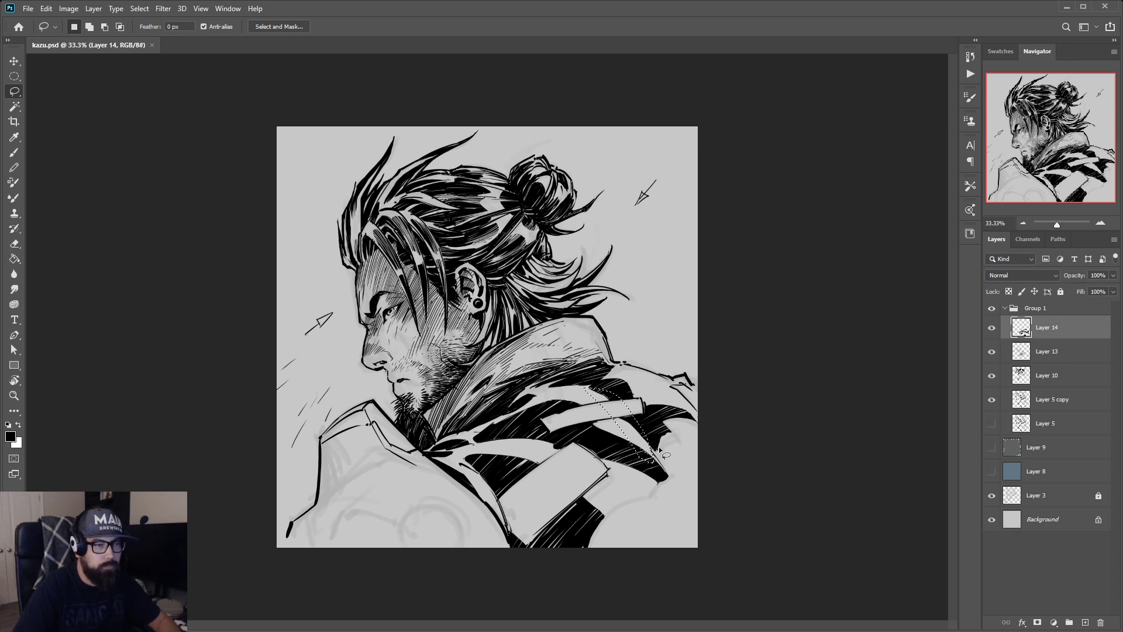
{"action": "mouse_move", "coordinate": [659, 452]}
{"action": "left_mouse_down"}
{"action": "mouse_move", "coordinate": [660, 464]}
{"action": "mouse_move", "coordinate": [635, 438]}
{"action": "mouse_move", "coordinate": [633, 405]}
{"action": "mouse_move", "coordinate": [614, 393]}
{"action": "left_mouse_up"}
{"action": "key", "text": "b"}
{"action": "key", "text": "r"}
{"action": "left_click_drag", "start_coordinate": [633, 286], "coordinate": [573, 204]}
{"action": "key", "text": "b"}
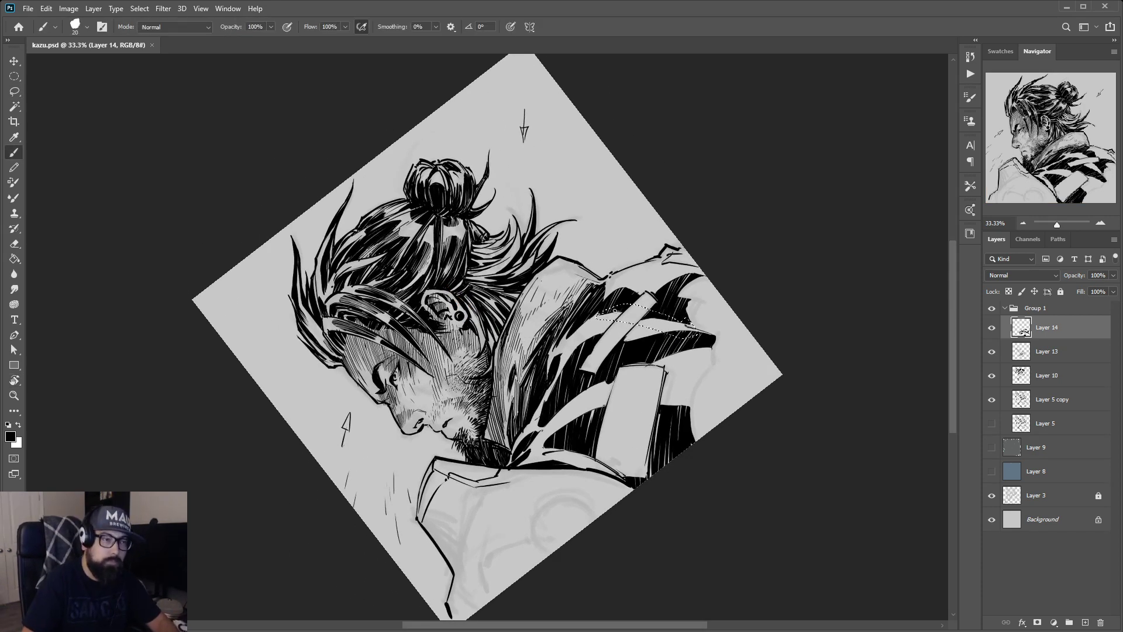
{"action": "left_click", "coordinate": [610, 316]}
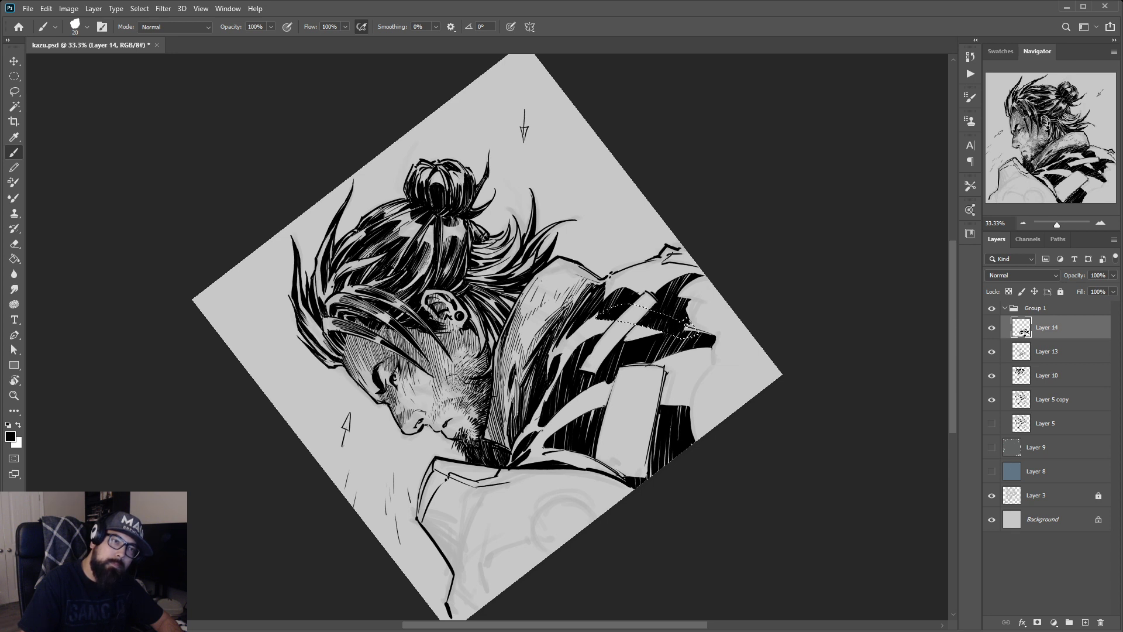
{"action": "left_click_drag", "start_coordinate": [688, 324], "coordinate": [697, 331]}
{"action": "key", "text": "ctrl+d"}
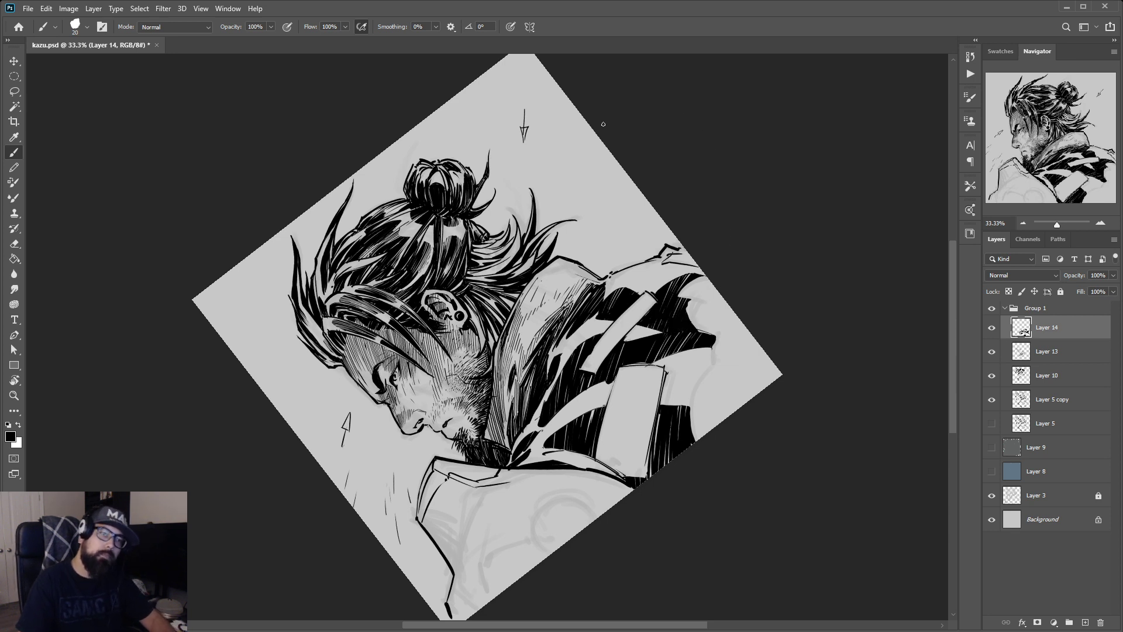
Turn the canvas upright and check the jacket's black fold shapes at reduced size
{"action": "key", "text": "r"}
{"action": "mouse_move", "coordinate": [603, 124]}
{"action": "left_mouse_down"}
{"action": "mouse_move", "coordinate": [630, 221]}
{"action": "mouse_move", "coordinate": [625, 209]}
{"action": "left_mouse_up"}
{"action": "key", "text": "b"}
{"action": "key", "text": "ctrl+minus"}
{"action": "key", "text": "ctrl+minus"}
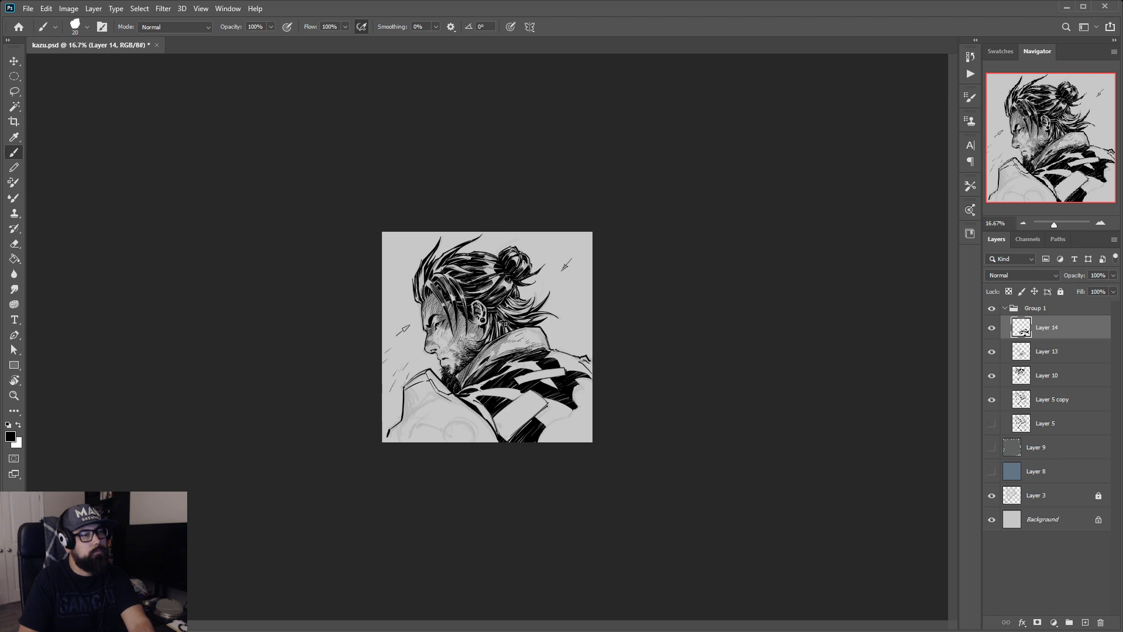
{"action": "key", "text": "ctrl+plus"}
{"action": "key", "text": "ctrl+plus"}
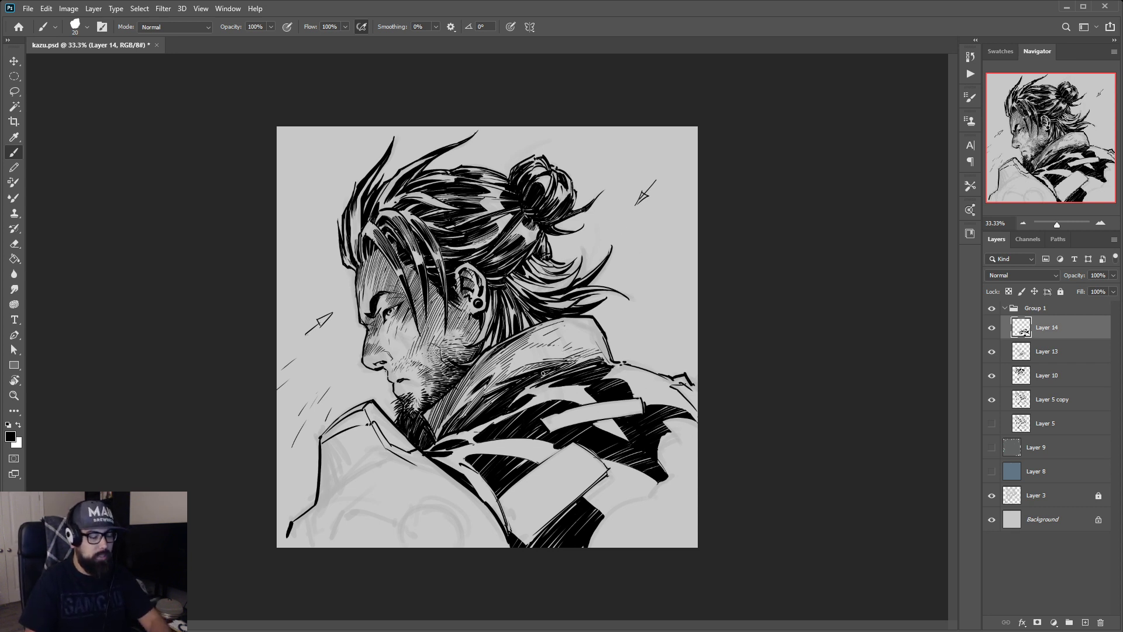
Flip the image horizontally and erase thin light lines into the black shadow beside the front edge with a slightly smaller eraser
{"action": "key", "text": "e"}
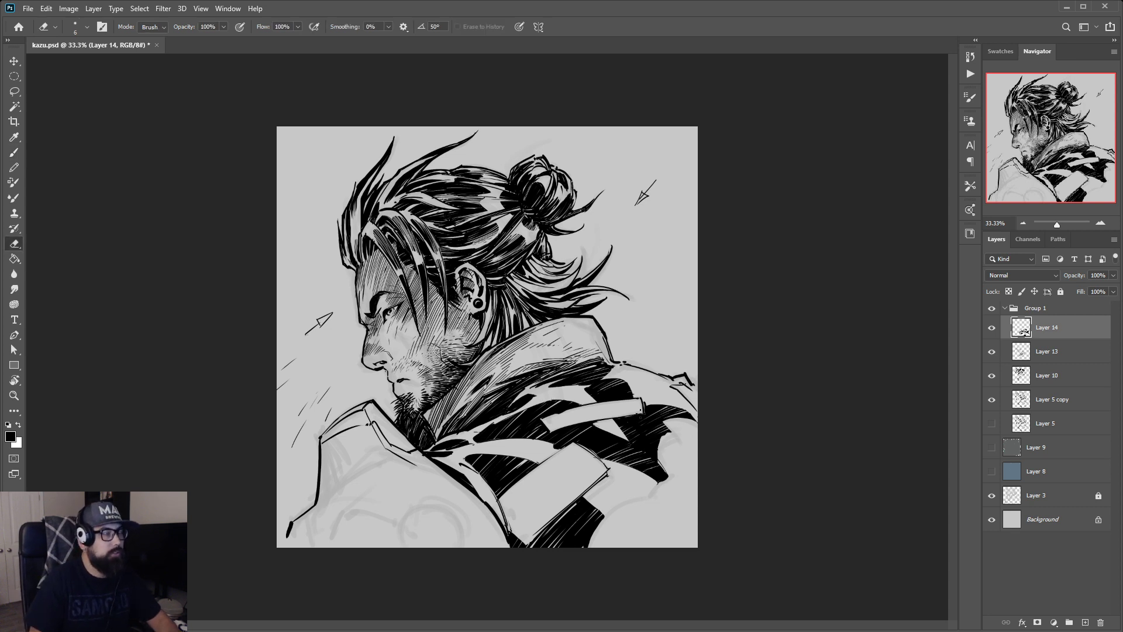
{"action": "key", "text": "["}
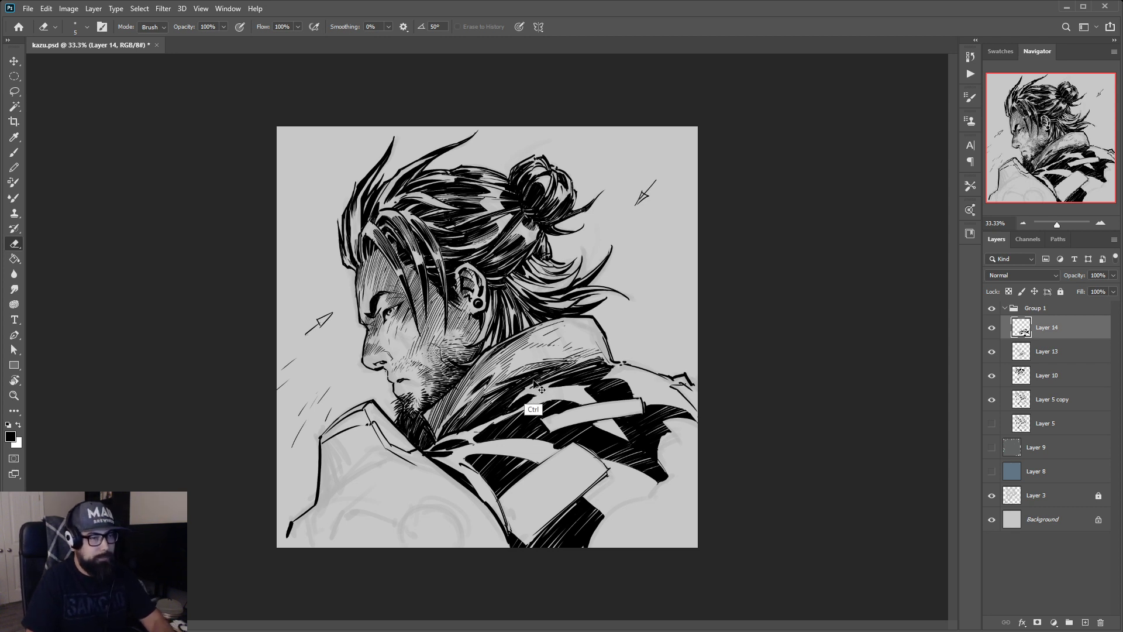
{"action": "key", "text": "ctrl+shift+h"}
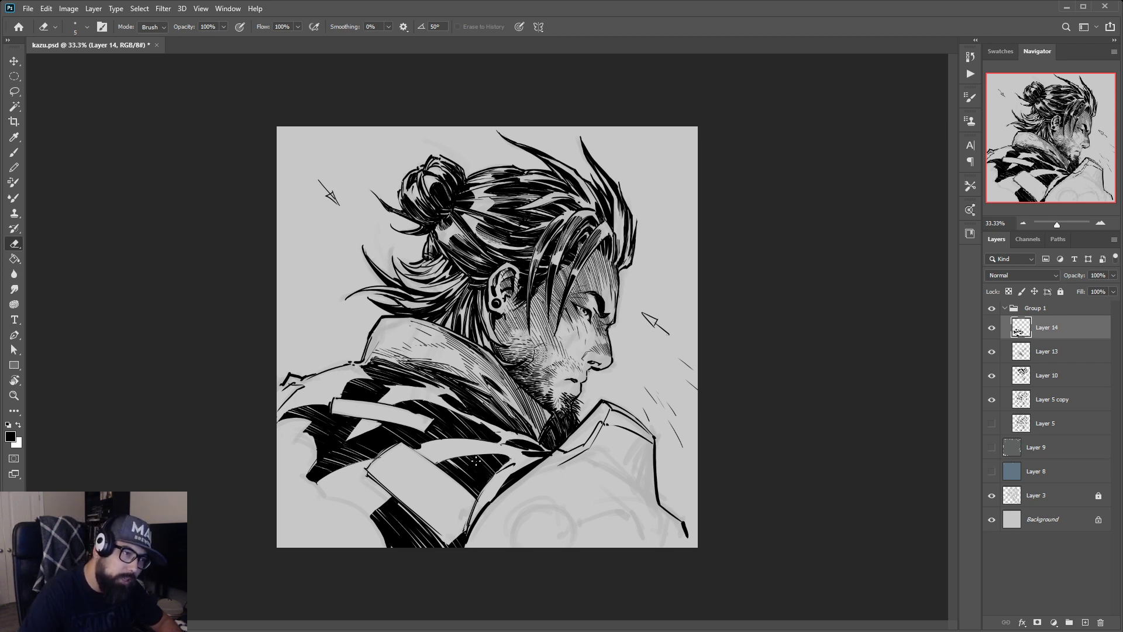
{"action": "mouse_move", "coordinate": [475, 456]}
{"action": "left_mouse_down"}
{"action": "mouse_move", "coordinate": [500, 472]}
{"action": "mouse_move", "coordinate": [509, 463]}
{"action": "left_mouse_up"}
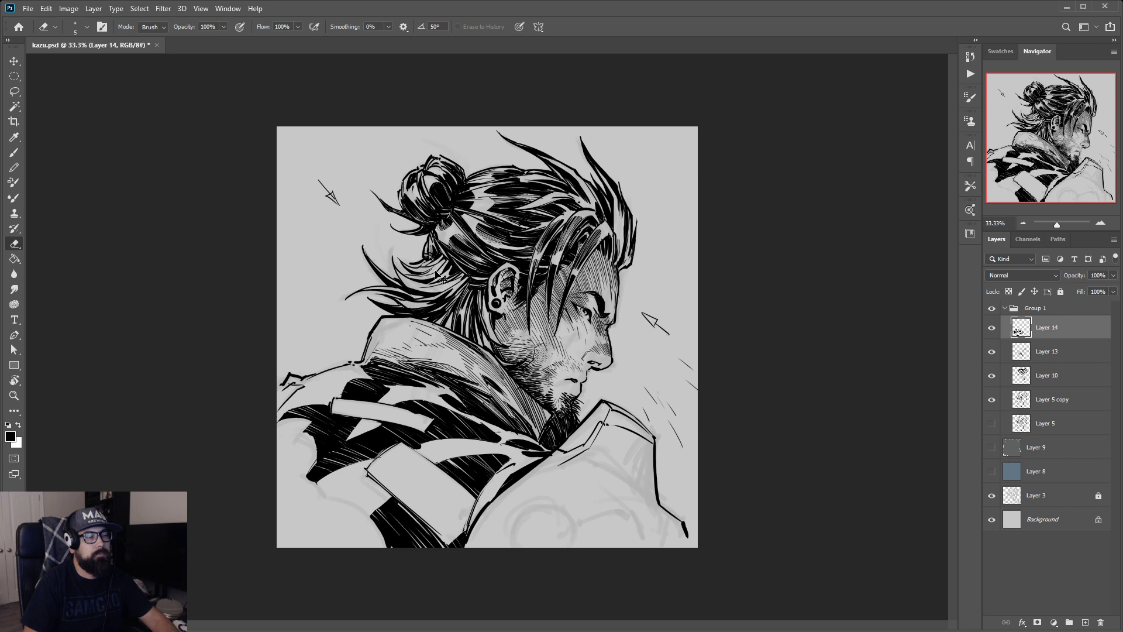
Check Layer 13's contents, merge it with Layer 14, and check the merged layer by toggling its visibility
{"action": "left_click", "coordinate": [992, 352]}
{"action": "left_click", "coordinate": [992, 353]}
{"action": "left_click", "coordinate": [1017, 352], "text": "shift"}
{"action": "key", "text": "ctrl+e"}
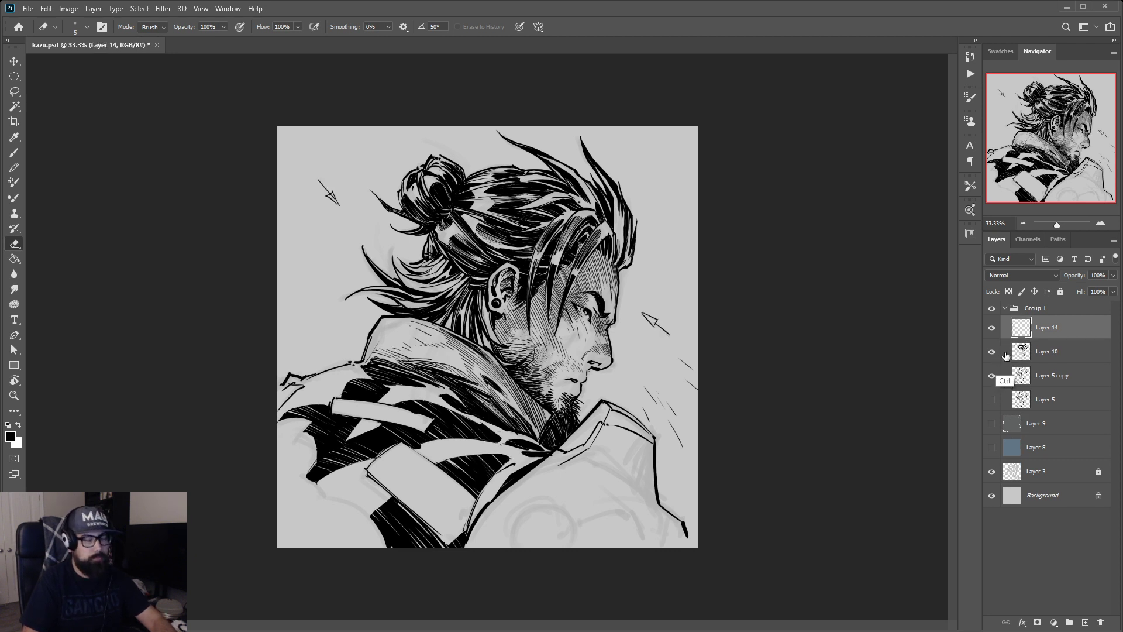
{"action": "left_click", "coordinate": [991, 329]}
{"action": "left_click", "coordinate": [992, 329]}
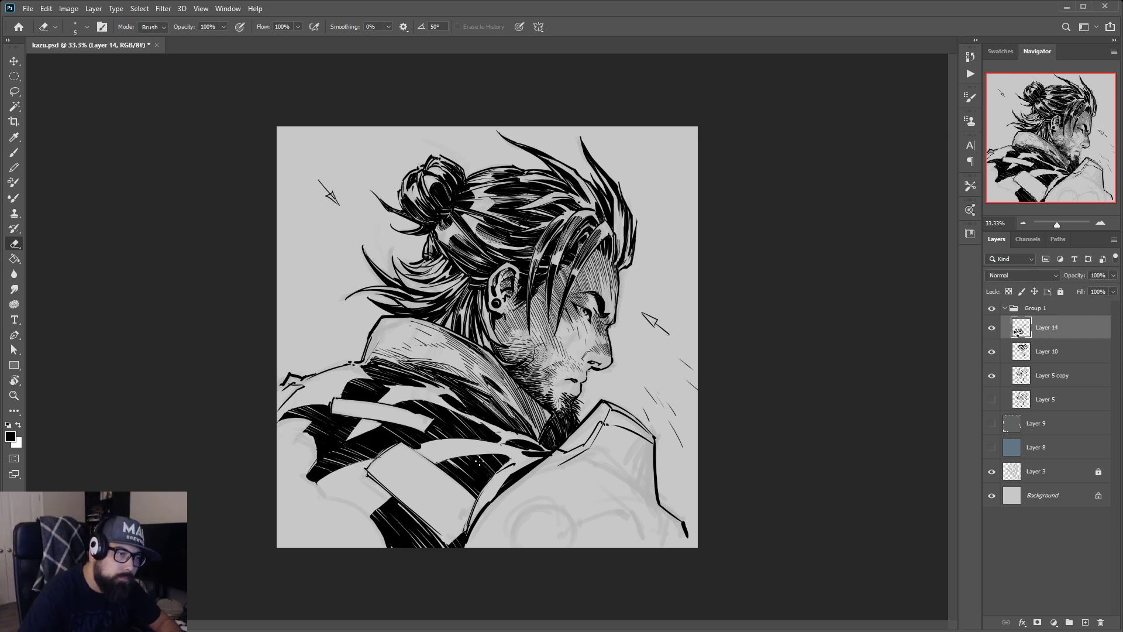
Erase diagonal hatch lines into the black fold shadow between the wide strap and the jacket's front edge
{"action": "left_click_drag", "start_coordinate": [470, 456], "coordinate": [496, 473]}
{"action": "mouse_move", "coordinate": [479, 454]}
{"action": "left_mouse_down"}
{"action": "mouse_move", "coordinate": [502, 475]}
{"action": "mouse_move", "coordinate": [515, 463]}
{"action": "left_mouse_up"}
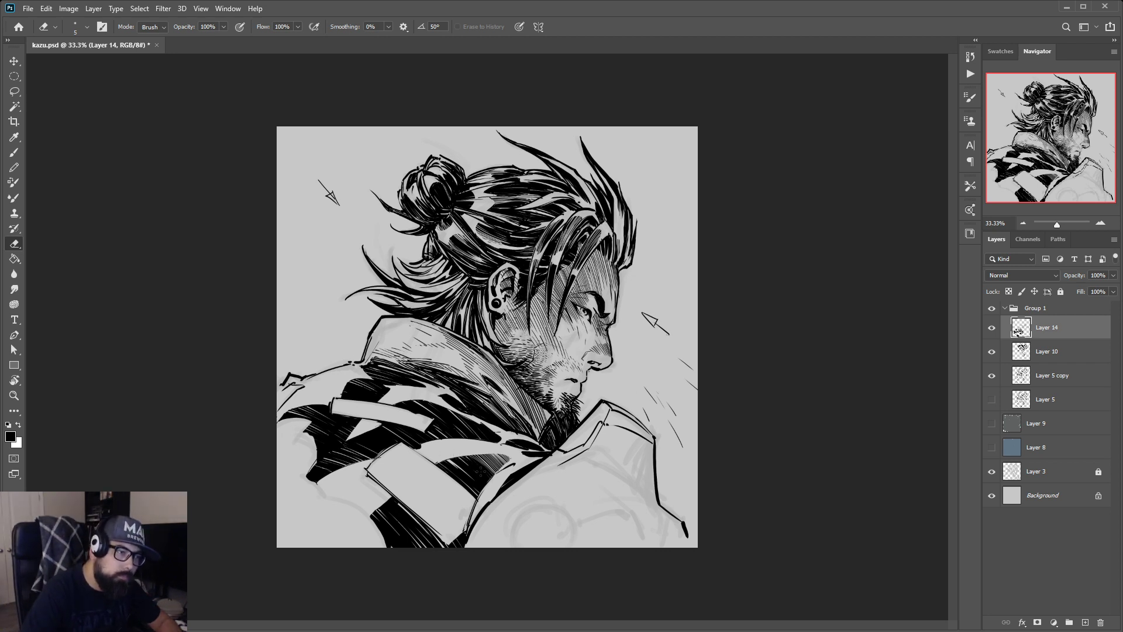
{"action": "mouse_move", "coordinate": [456, 457]}
{"action": "left_mouse_down"}
{"action": "mouse_move", "coordinate": [493, 475]}
{"action": "mouse_move", "coordinate": [490, 486]}
{"action": "left_mouse_up"}
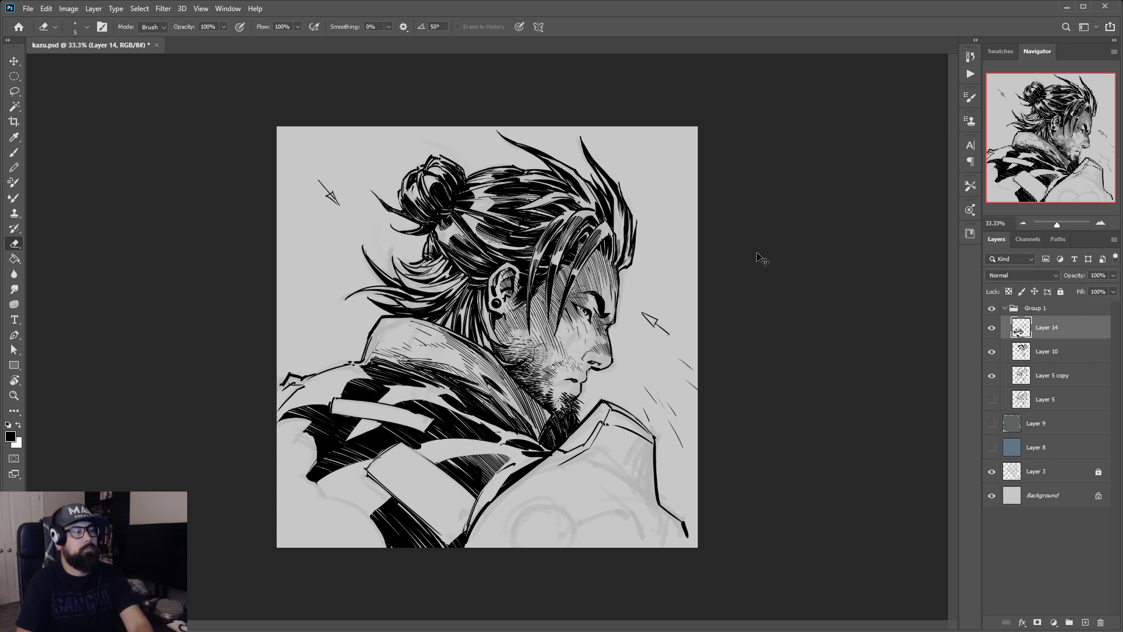
{"action": "key", "text": "ctrl+plus"}
{"action": "key", "text": "ctrl+minus"}
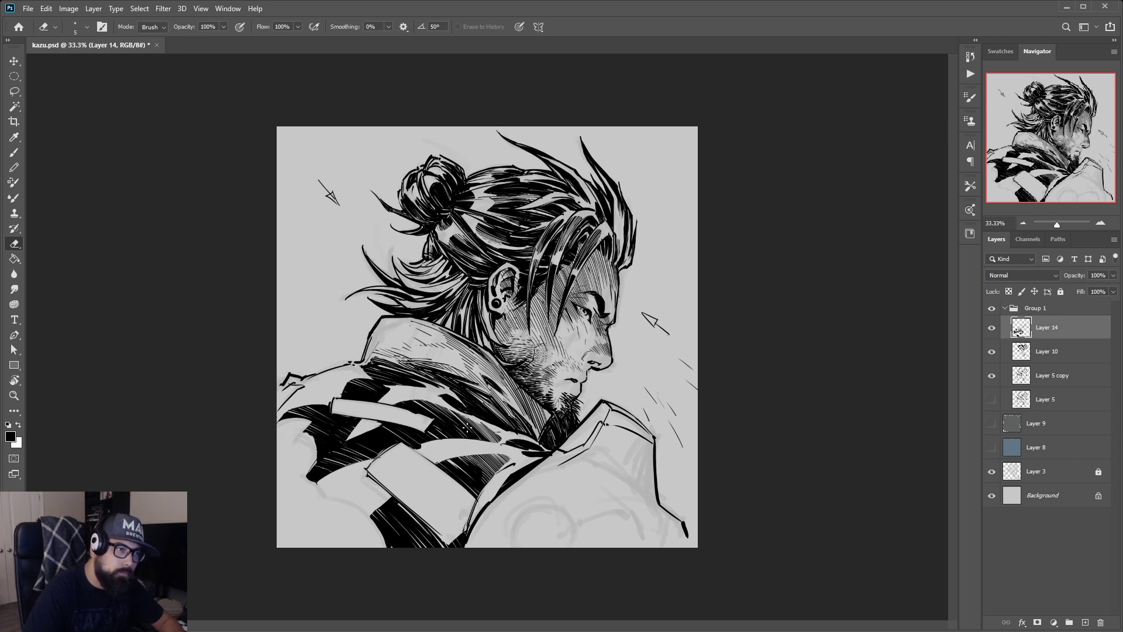
Erase thin hatch lines into the black shadows between the collar and narrow strap and at the upper shoulder
{"action": "left_click_drag", "start_coordinate": [475, 437], "coordinate": [446, 409]}
{"action": "left_click_drag", "start_coordinate": [476, 432], "coordinate": [433, 410]}
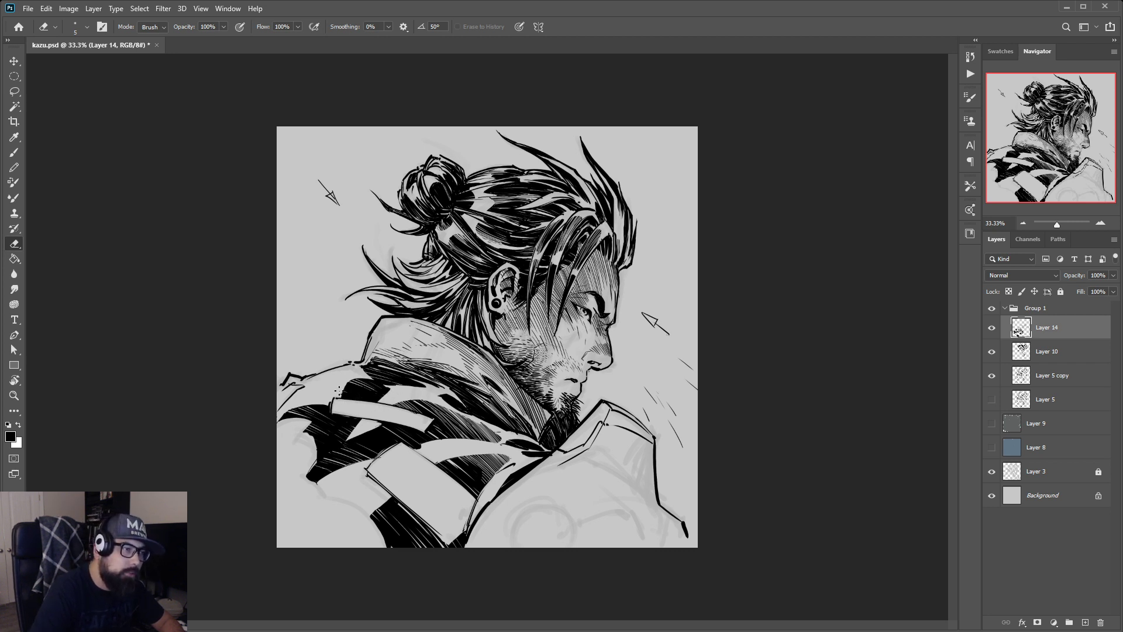
{"action": "mouse_move", "coordinate": [344, 394]}
{"action": "left_mouse_down"}
{"action": "mouse_move", "coordinate": [386, 398]}
{"action": "mouse_move", "coordinate": [361, 402]}
{"action": "left_mouse_up"}
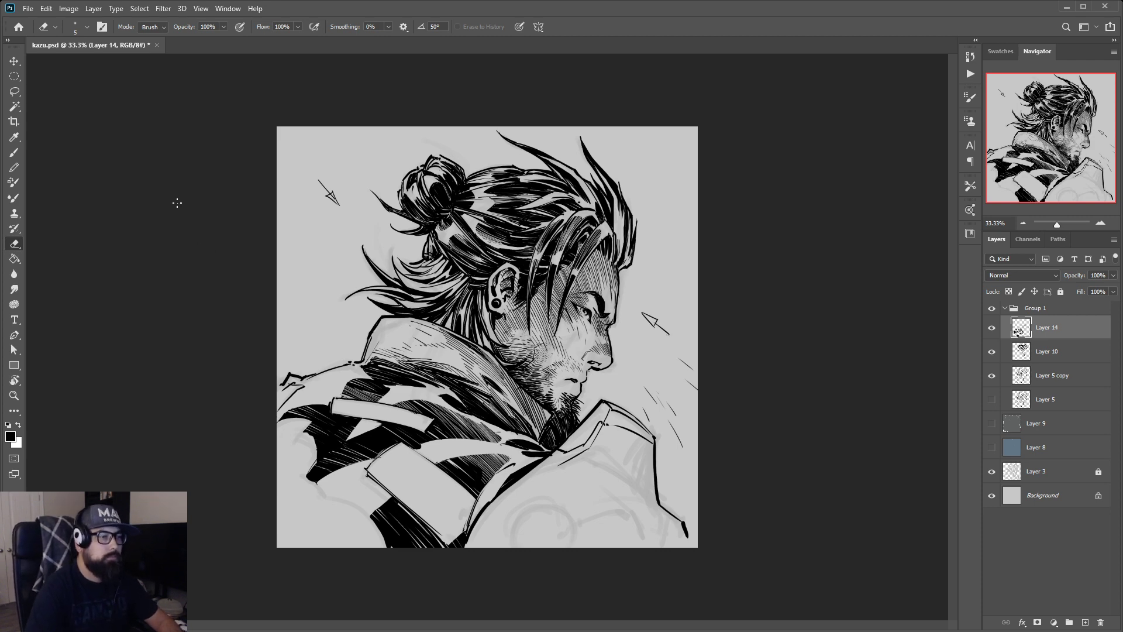
Rotate the canvas and erase parallel hatch lines into the black shoulder shadow just below the collar
{"action": "key", "text": "r"}
{"action": "left_click_drag", "start_coordinate": [316, 308], "coordinate": [334, 247]}
{"action": "key", "text": "e"}
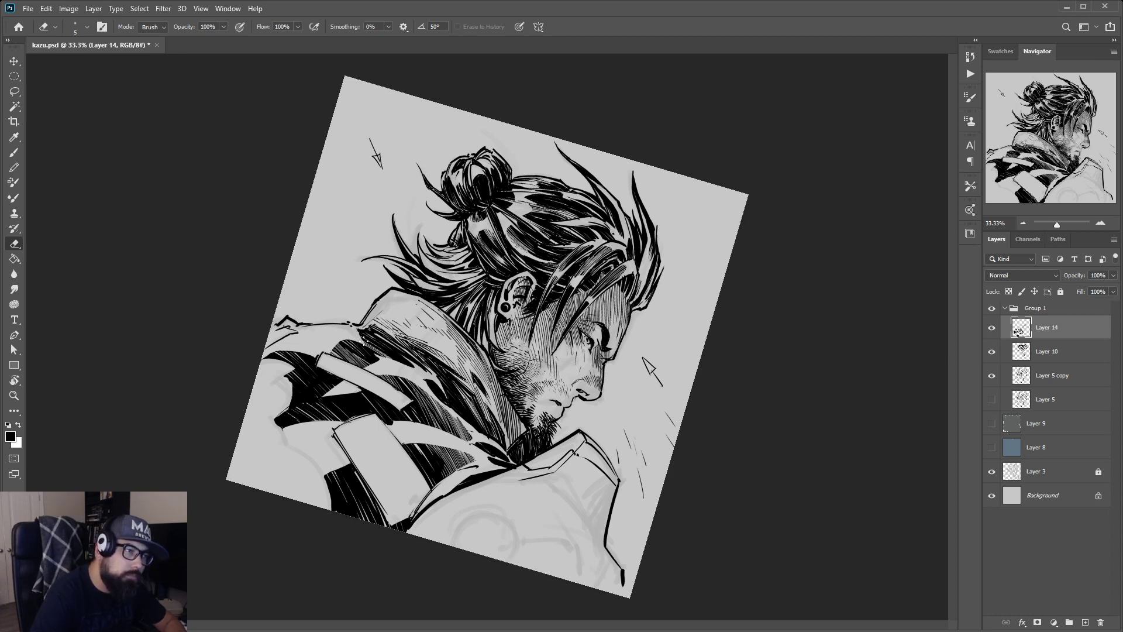
{"action": "left_click_drag", "start_coordinate": [364, 338], "coordinate": [398, 362]}
{"action": "left_click_drag", "start_coordinate": [363, 340], "coordinate": [414, 368]}
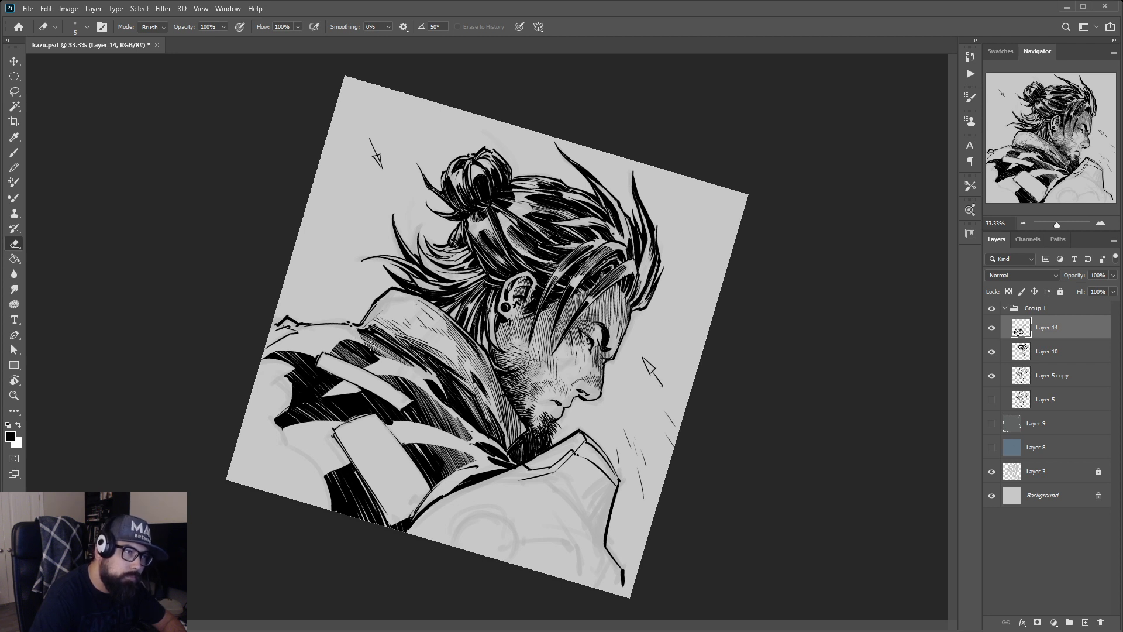
{"action": "left_click_drag", "start_coordinate": [362, 340], "coordinate": [387, 359]}
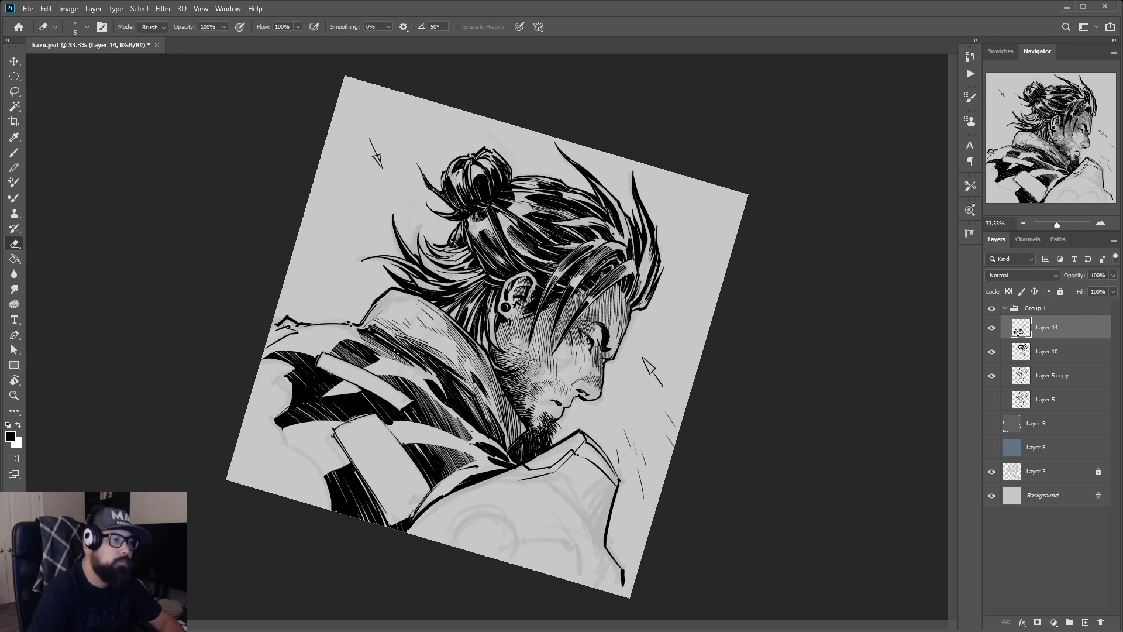
{"action": "left_click_drag", "start_coordinate": [377, 342], "coordinate": [402, 357]}
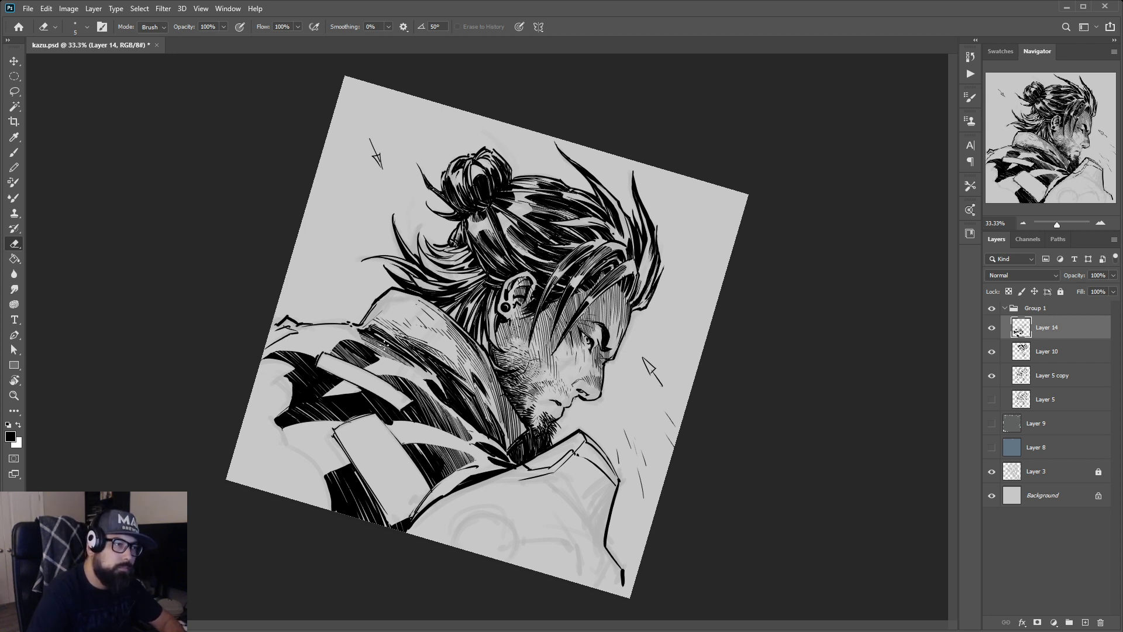
Turn the canvas upright, check the hatched jacket shadows at reduced size, and flip the image back horizontally
{"action": "key", "text": "r"}
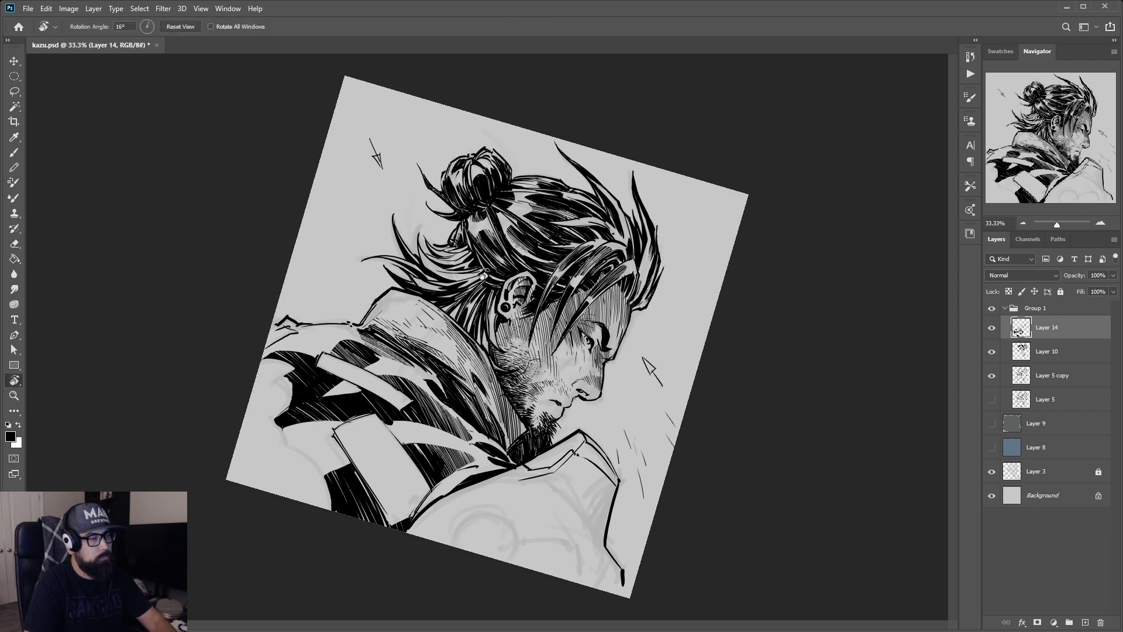
{"action": "left_click_drag", "start_coordinate": [483, 275], "coordinate": [462, 246]}
{"action": "key", "text": "e"}
{"action": "key", "text": "ctrl+minus"}
{"action": "key", "text": "ctrl+minus"}
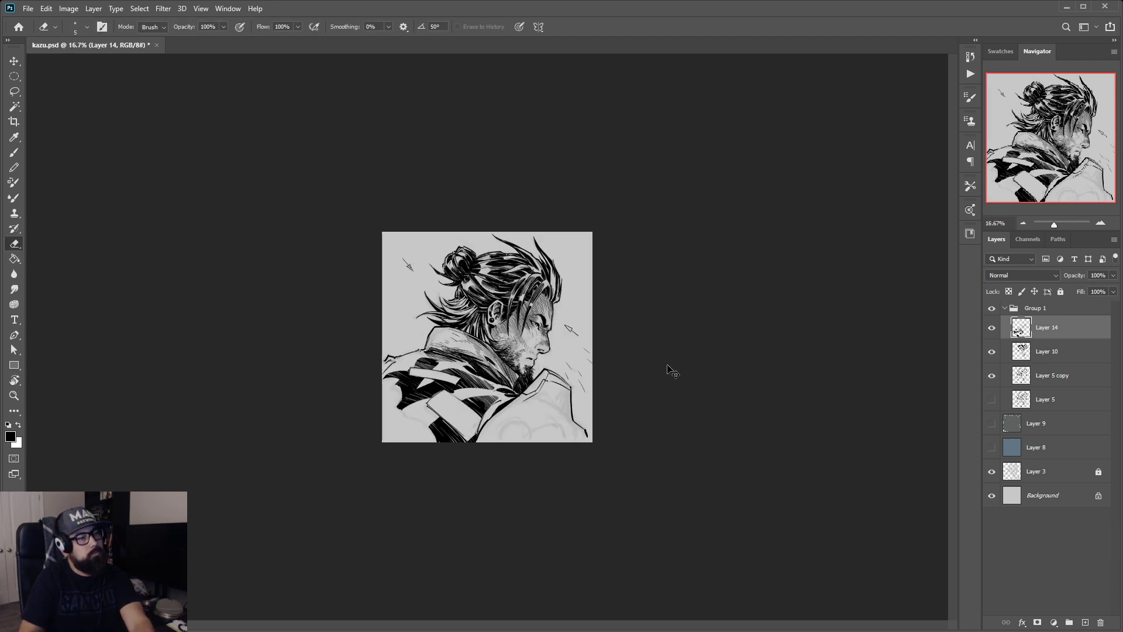
{"action": "key", "text": "ctrl+plus"}
{"action": "key", "text": "ctrl+plus"}
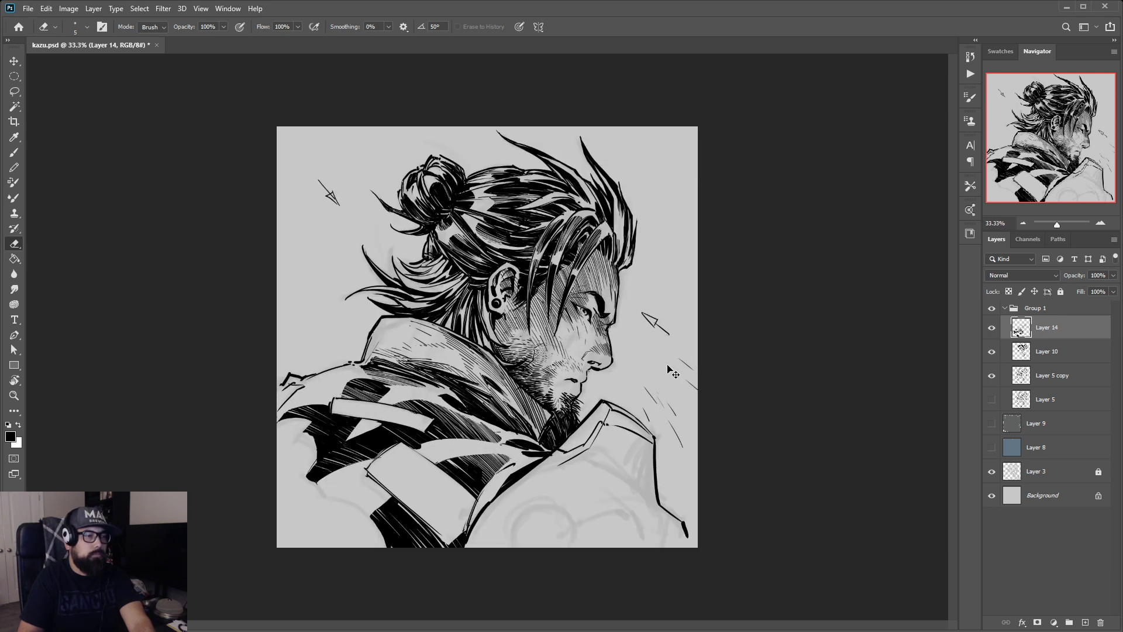
{"action": "key", "text": "ctrl+minus"}
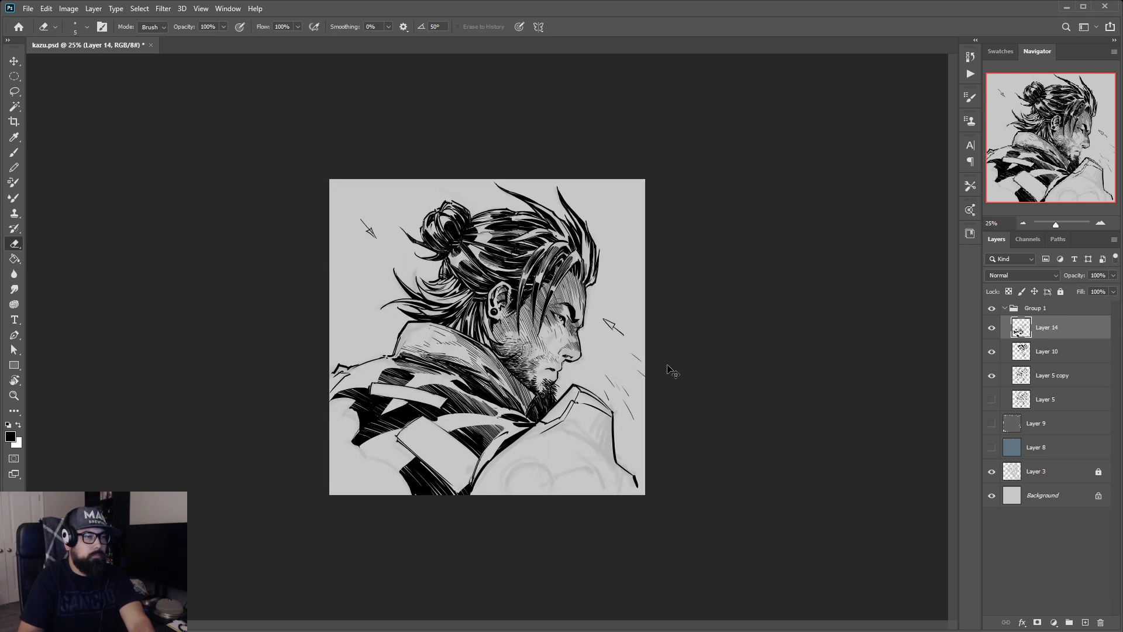
{"action": "key", "text": "ctrl+plus"}
{"action": "key", "text": "ctrl+shift+h"}
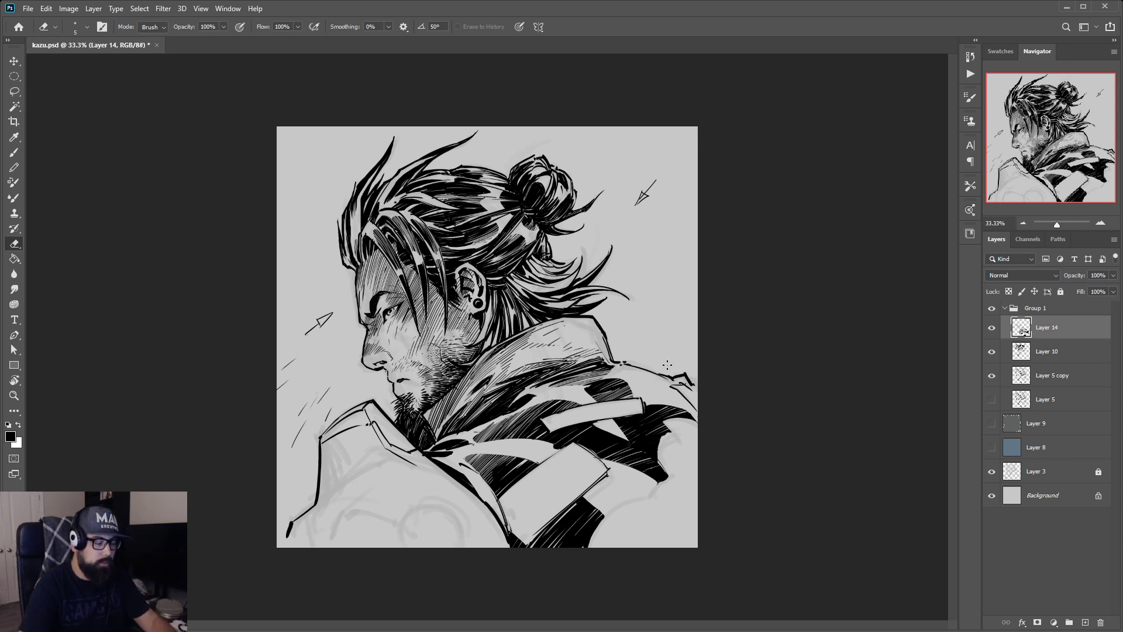
Brush short black hatch strokes along the jacket's front edge beside the wide strap, redo the unsatisfactory one, and check the result
{"action": "key", "text": "b"}
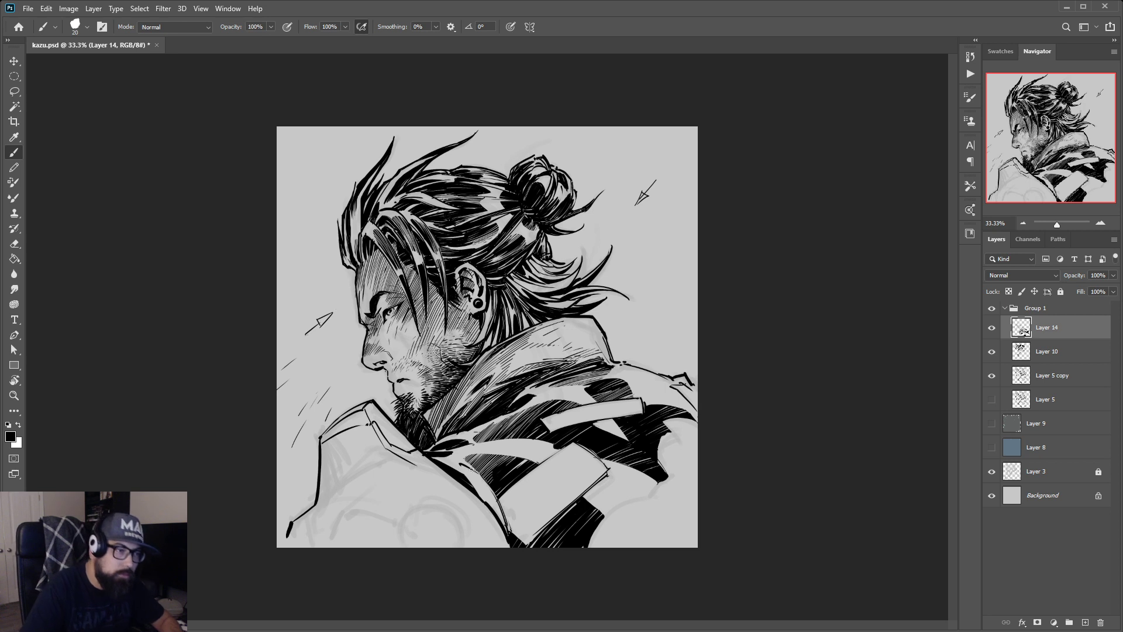
{"action": "left_click_drag", "start_coordinate": [473, 479], "coordinate": [497, 513]}
{"action": "left_click_drag", "start_coordinate": [486, 496], "coordinate": [498, 516]}
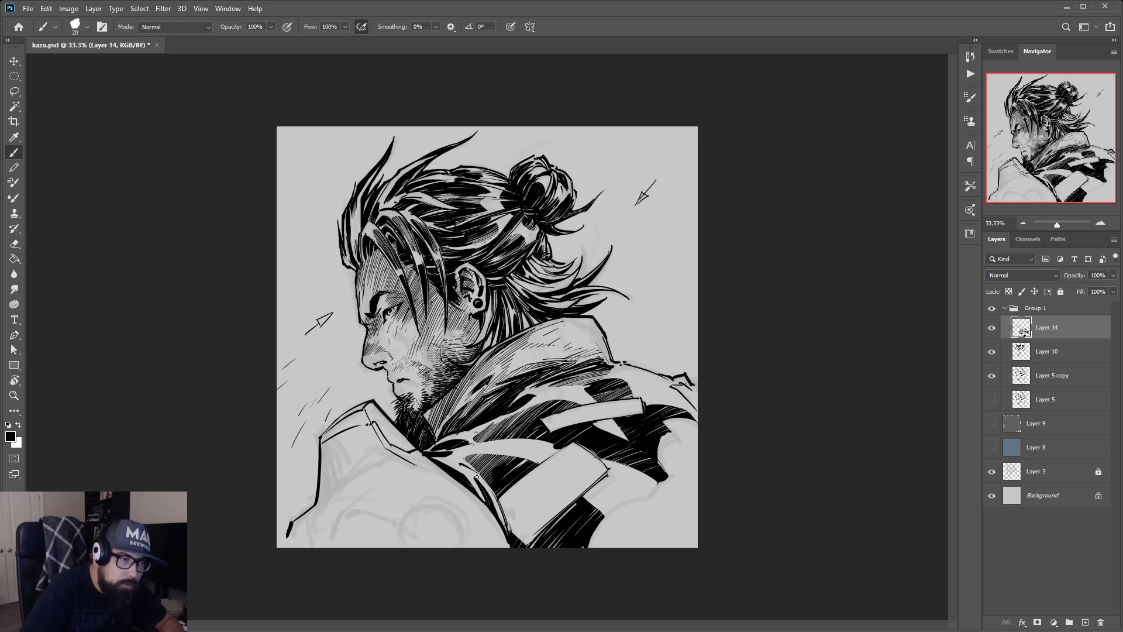
{"action": "left_click_drag", "start_coordinate": [476, 478], "coordinate": [501, 521]}
{"action": "key", "text": "ctrl+z"}
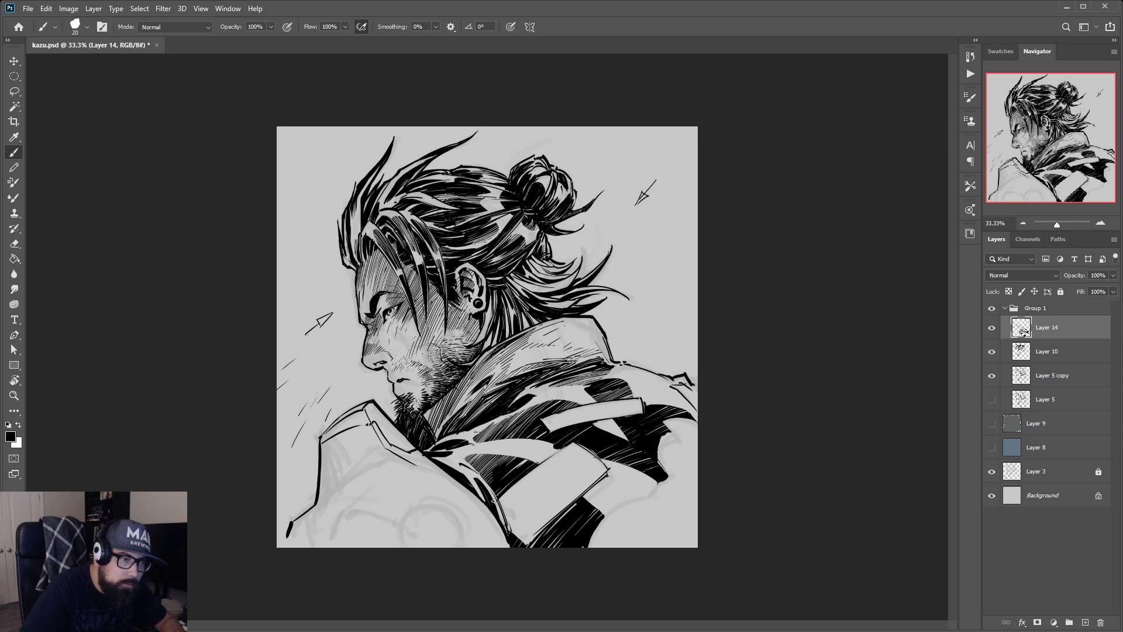
{"action": "left_click_drag", "start_coordinate": [472, 477], "coordinate": [483, 495]}
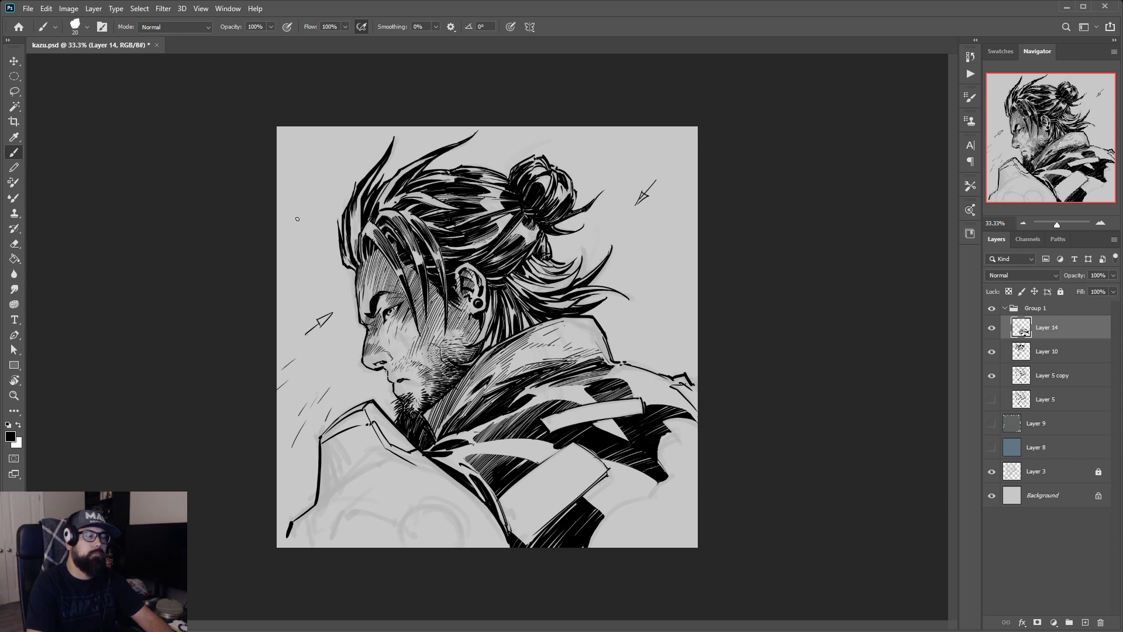
{"action": "key", "text": "ctrl+minus"}
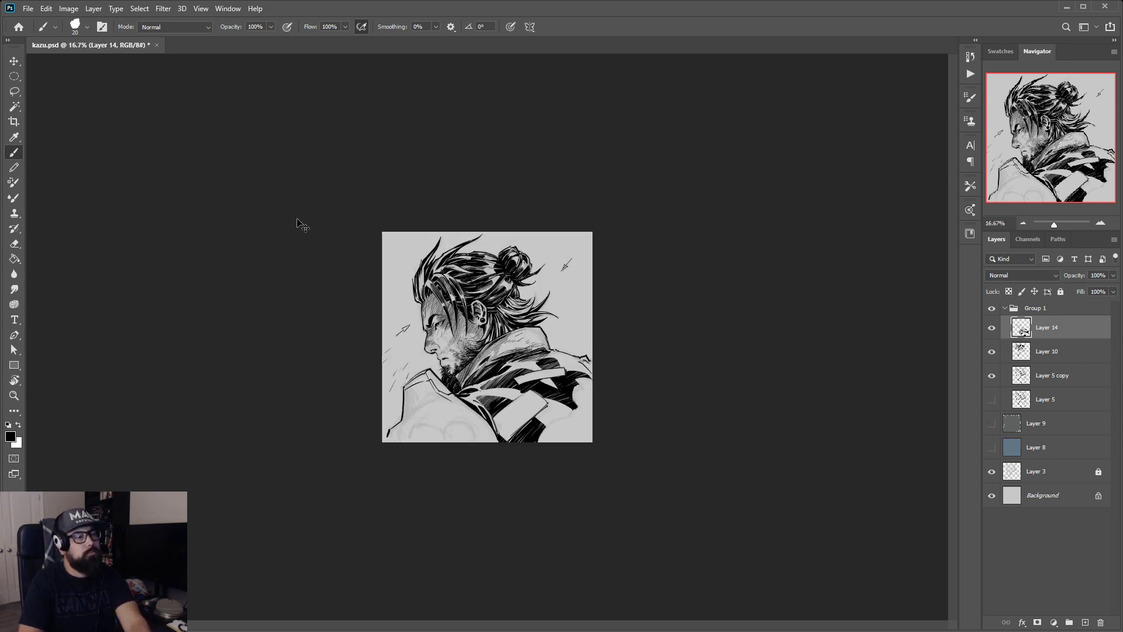
{"action": "key", "text": "ctrl+plus"}
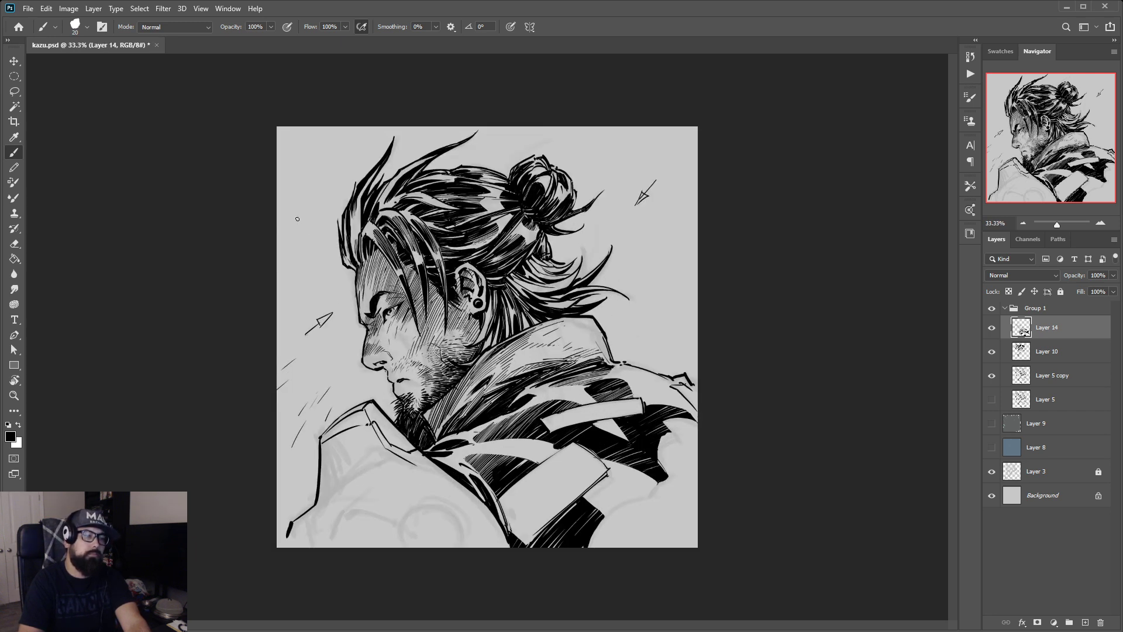
{"action": "key", "text": "ctrl+minus"}
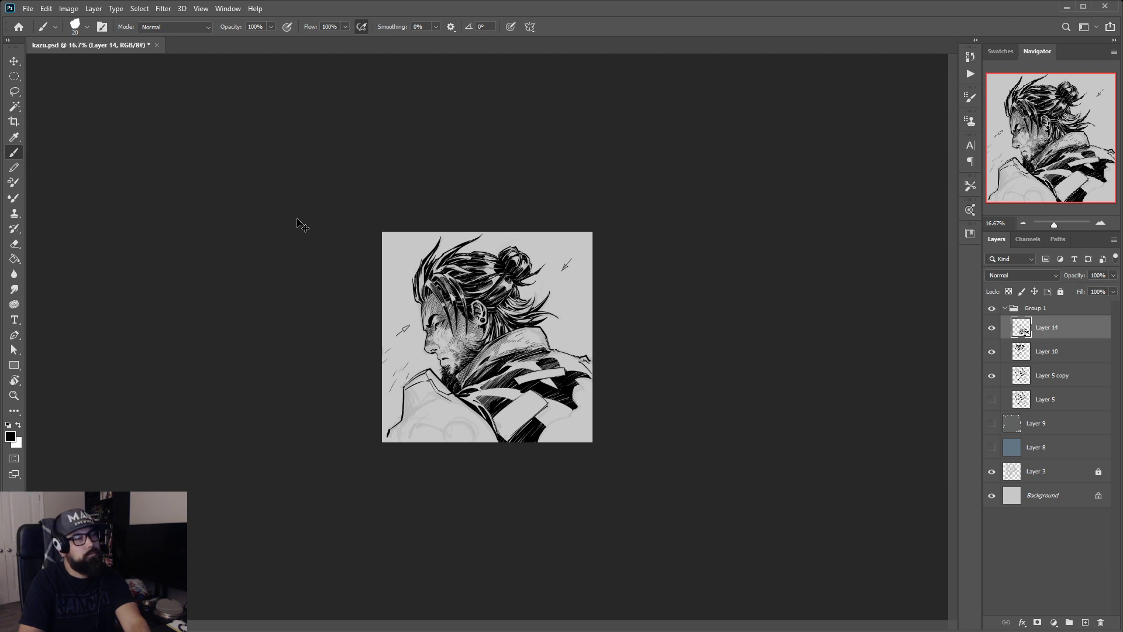
{"action": "key", "text": "ctrl+plus"}
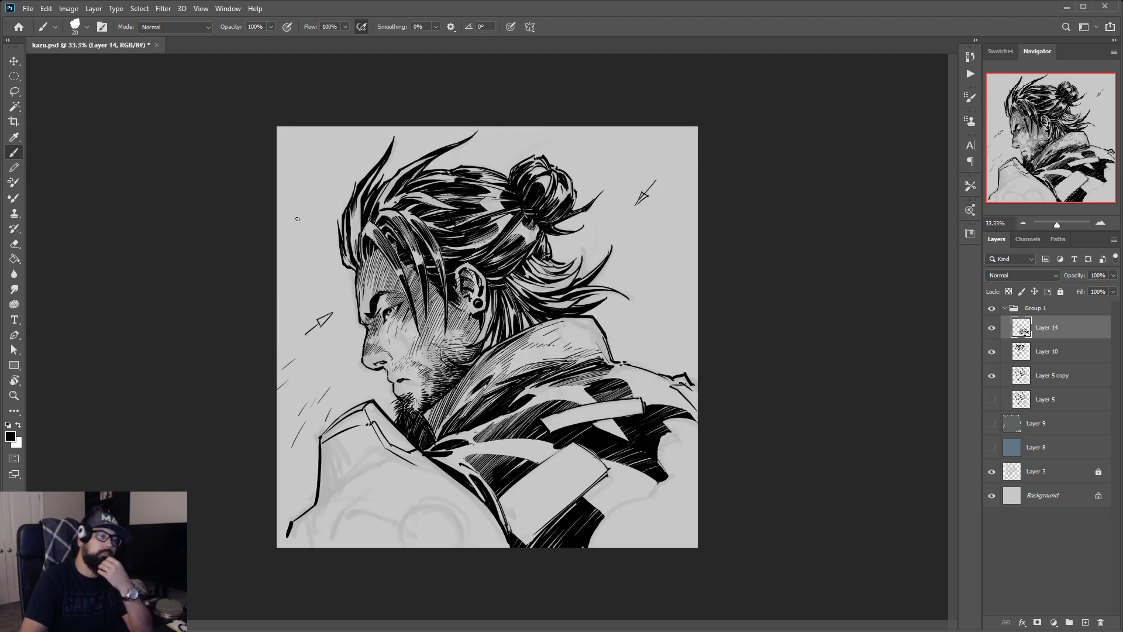
{"action": "key", "text": "r"}
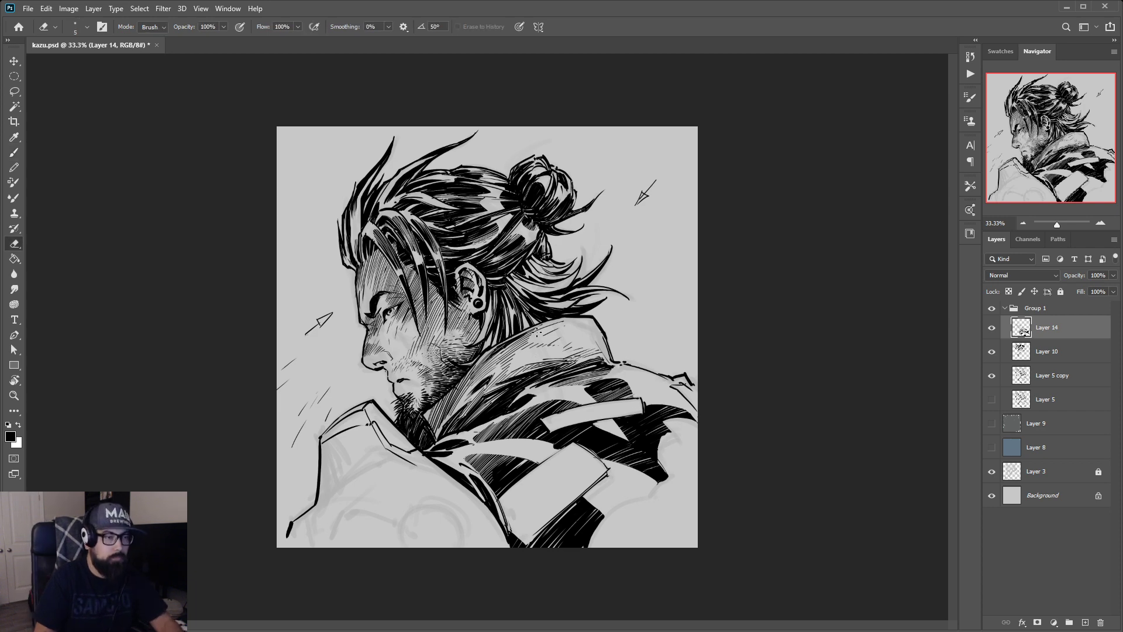
{"action": "mouse_move", "coordinate": [621, 276]}
{"action": "left_mouse_down"}
{"action": "mouse_move", "coordinate": [588, 230]}
{"action": "mouse_move", "coordinate": [599, 238]}
{"action": "left_mouse_up"}
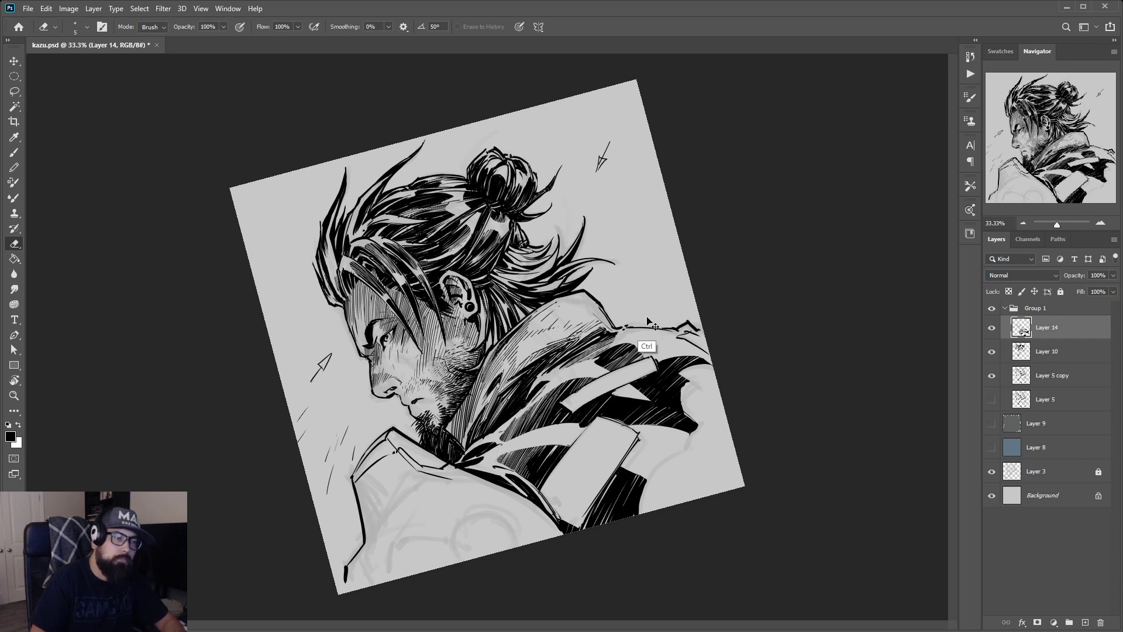
Merge Layer 10 and Layer 14 into one layer and toggle its visibility to check the merged inks
{"action": "left_click", "coordinate": [991, 351]}
{"action": "left_click", "coordinate": [991, 351]}
{"action": "left_click", "coordinate": [998, 351], "text": "shift"}
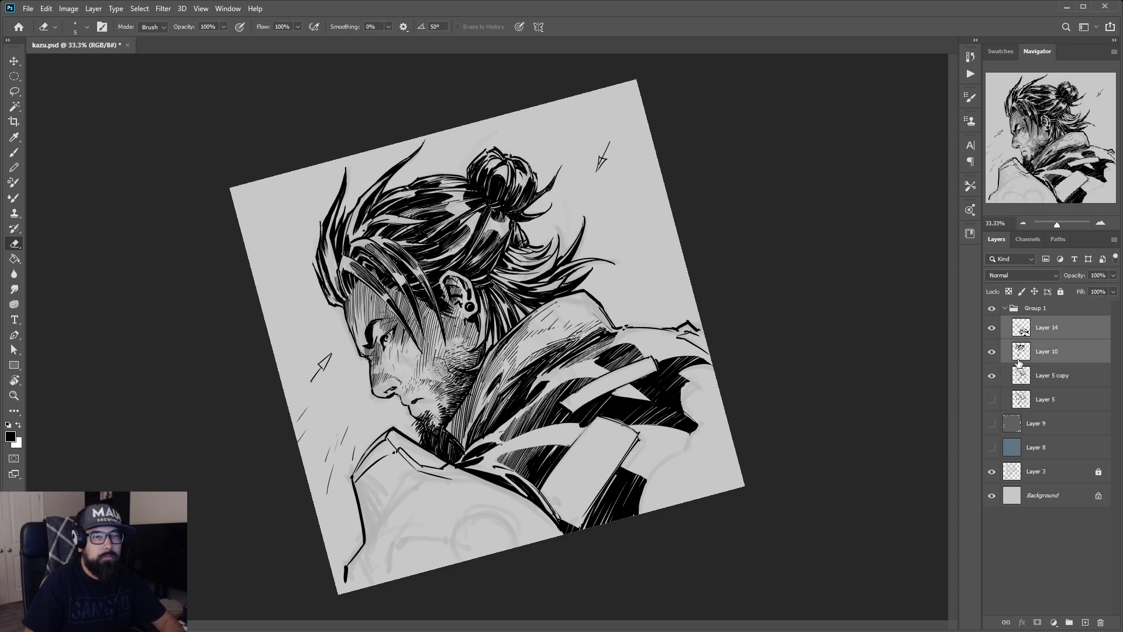
{"action": "key", "text": "ctrl+e"}
{"action": "left_click", "coordinate": [991, 327]}
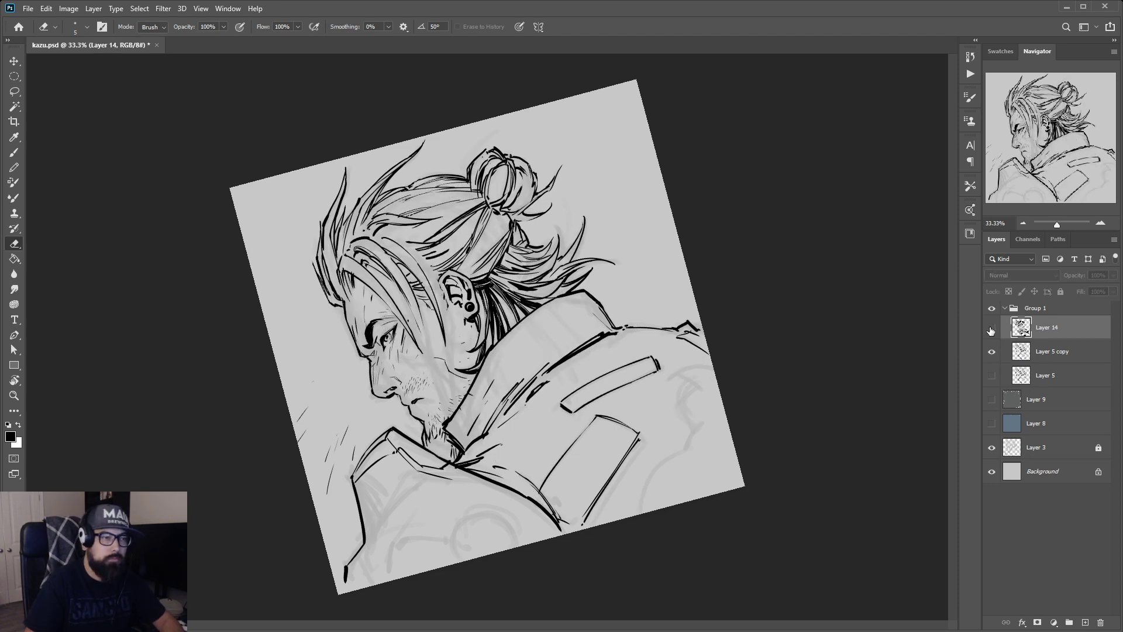
{"action": "left_click", "coordinate": [992, 327]}
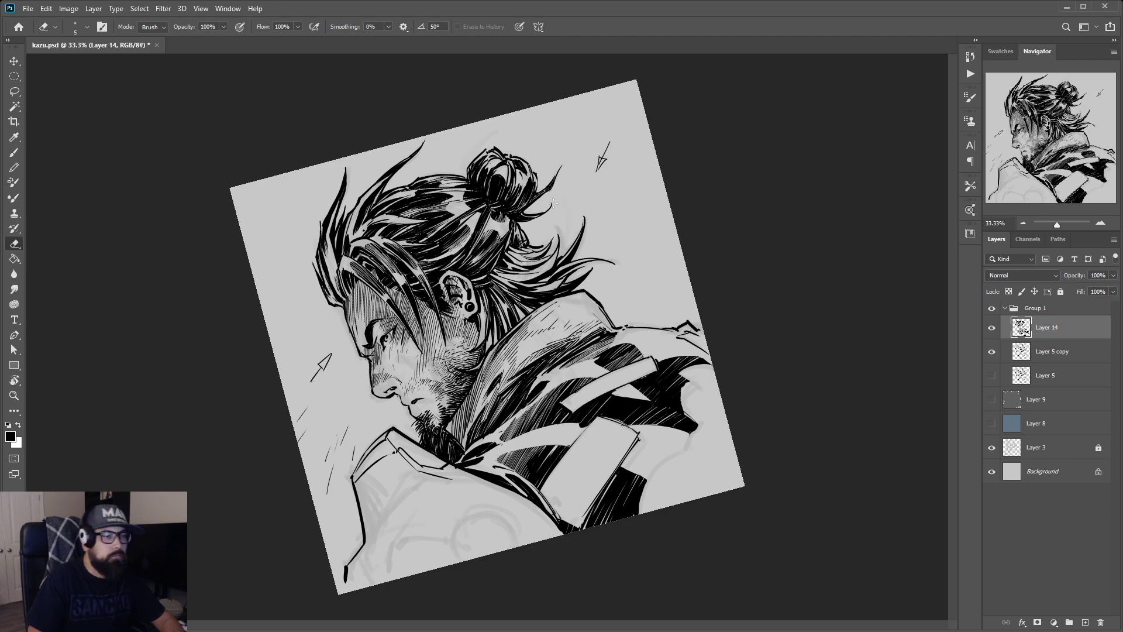
Reduce the brush to size 8 and brush thin lines onto the narrow shoulder strap with the canvas rotated
{"action": "key", "text": "r"}
{"action": "left_click_drag", "start_coordinate": [553, 203], "coordinate": [606, 241]}
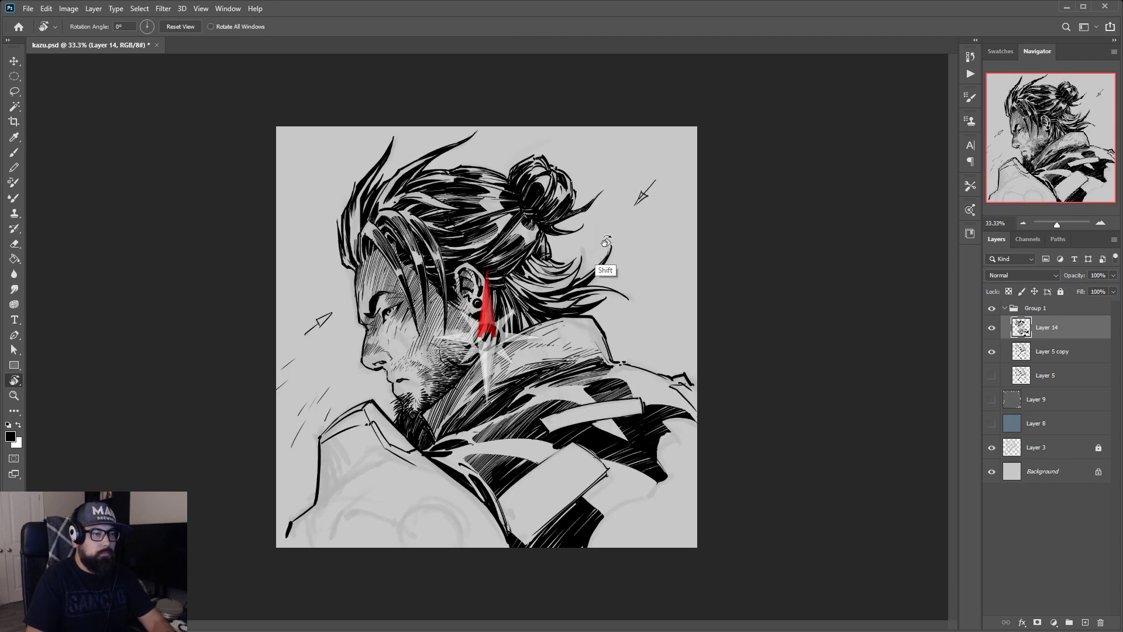
{"action": "key", "text": "e"}
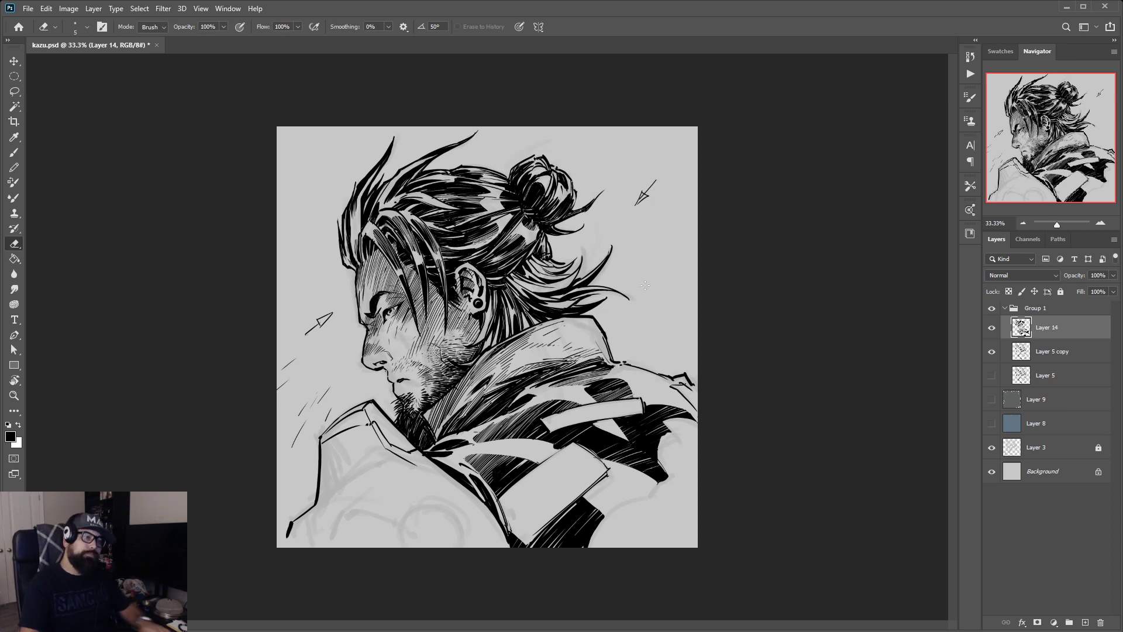
{"action": "key", "text": "b"}
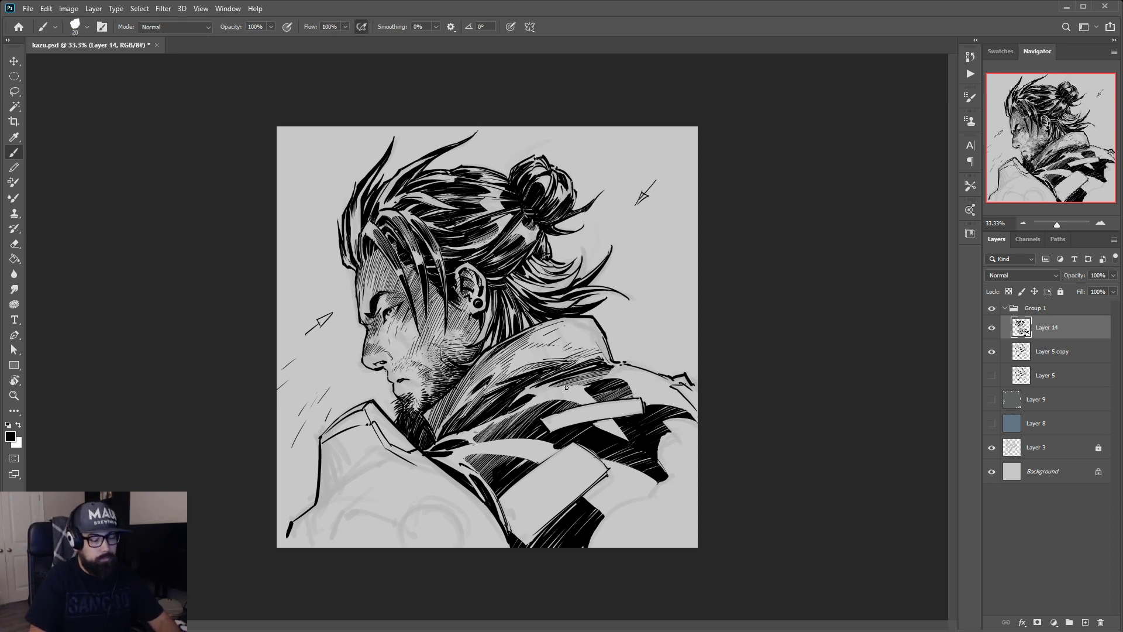
{"action": "key", "text": "bracketleft"}
{"action": "key", "text": "bracketleft"}
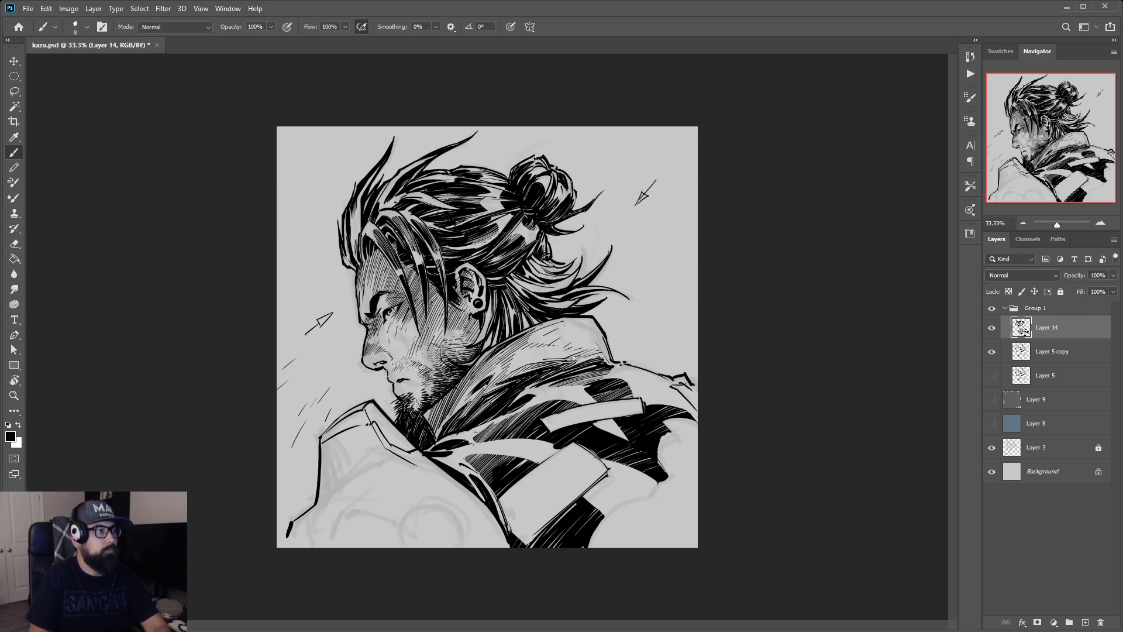
{"action": "key", "text": "r"}
{"action": "left_click_drag", "start_coordinate": [574, 356], "coordinate": [586, 345]}
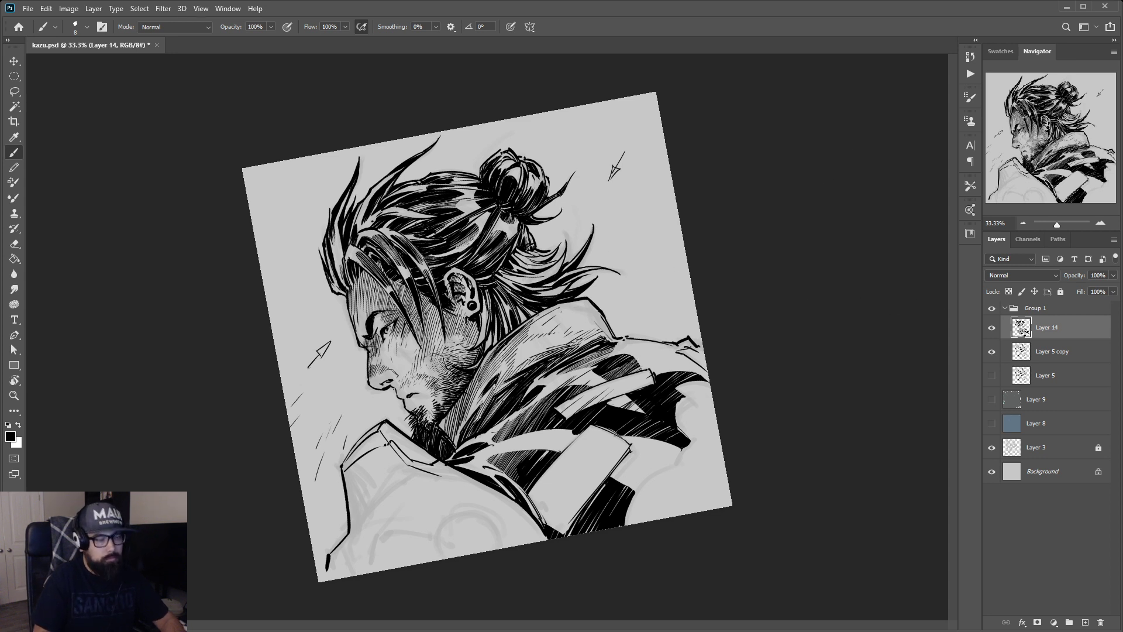
Lasso and delete small patches from the black shadows around the narrow strap and back shoulder edge, and check the upright result
{"action": "key", "text": "l"}
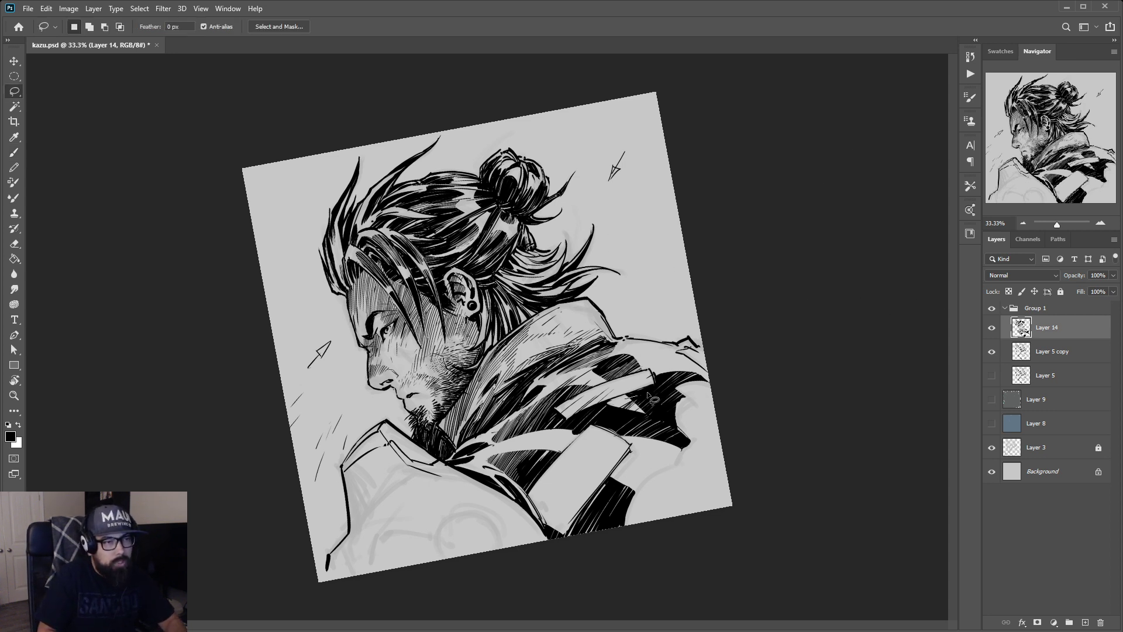
{"action": "mouse_move", "coordinate": [654, 391]}
{"action": "left_mouse_down"}
{"action": "mouse_move", "coordinate": [629, 405]}
{"action": "mouse_move", "coordinate": [633, 427]}
{"action": "mouse_move", "coordinate": [637, 406]}
{"action": "mouse_move", "coordinate": [619, 413]}
{"action": "mouse_move", "coordinate": [629, 401]}
{"action": "left_mouse_up"}
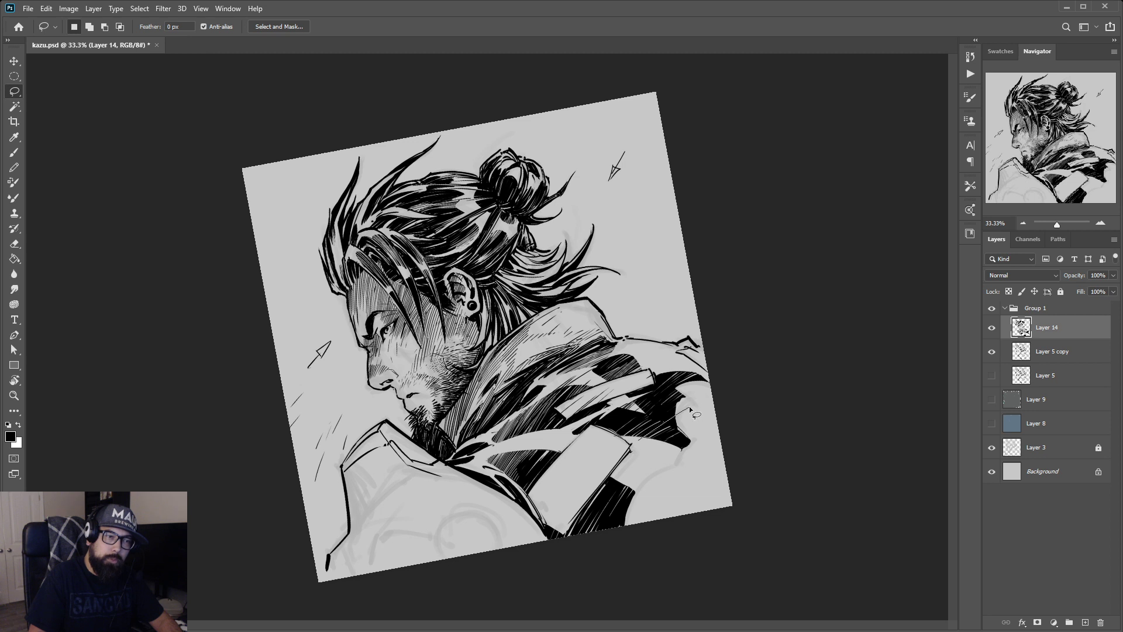
{"action": "left_click_drag", "start_coordinate": [689, 408], "coordinate": [643, 439]}
{"action": "key", "text": "Delete"}
{"action": "key", "text": "ctrl+d"}
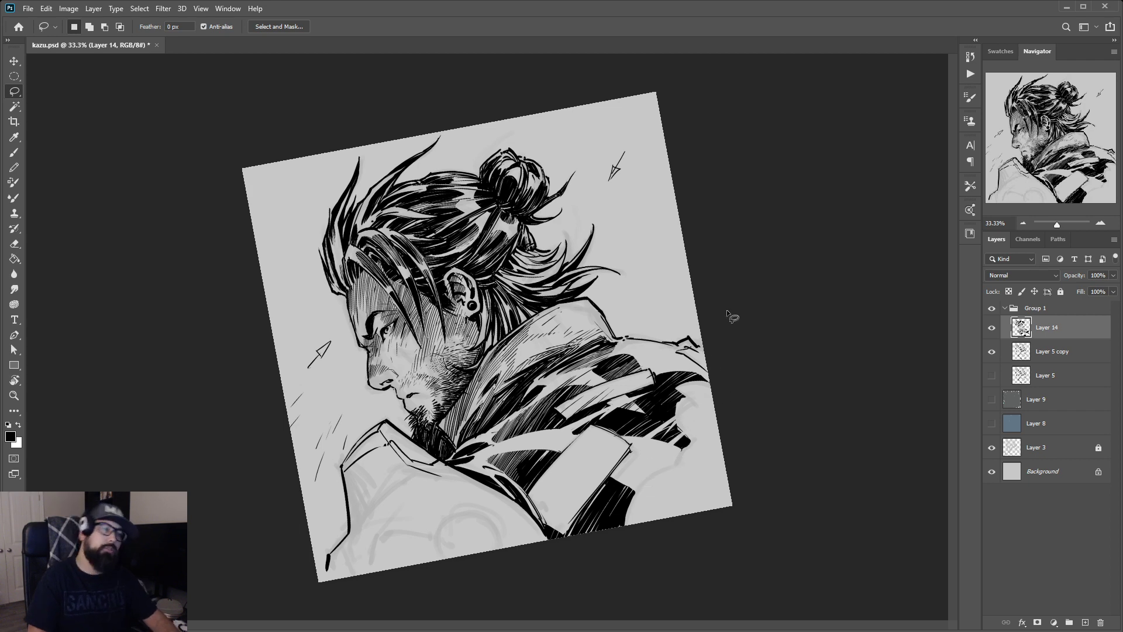
{"action": "key", "text": "r"}
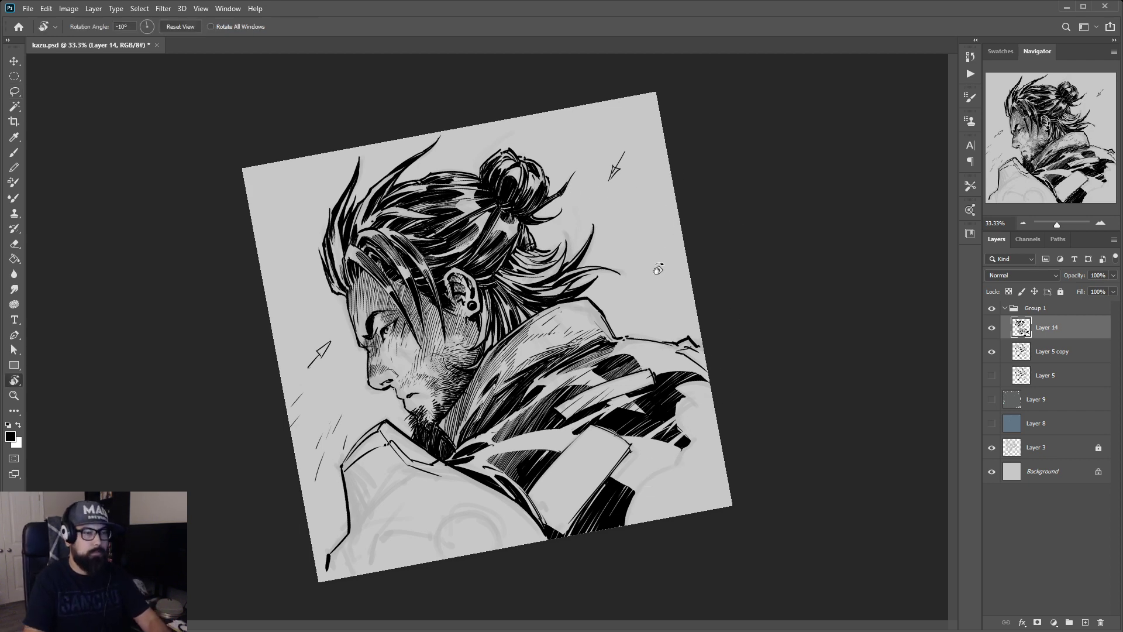
{"action": "mouse_move", "coordinate": [679, 225]}
{"action": "left_mouse_down"}
{"action": "mouse_move", "coordinate": [690, 256]}
{"action": "mouse_move", "coordinate": [719, 276]}
{"action": "left_mouse_up"}
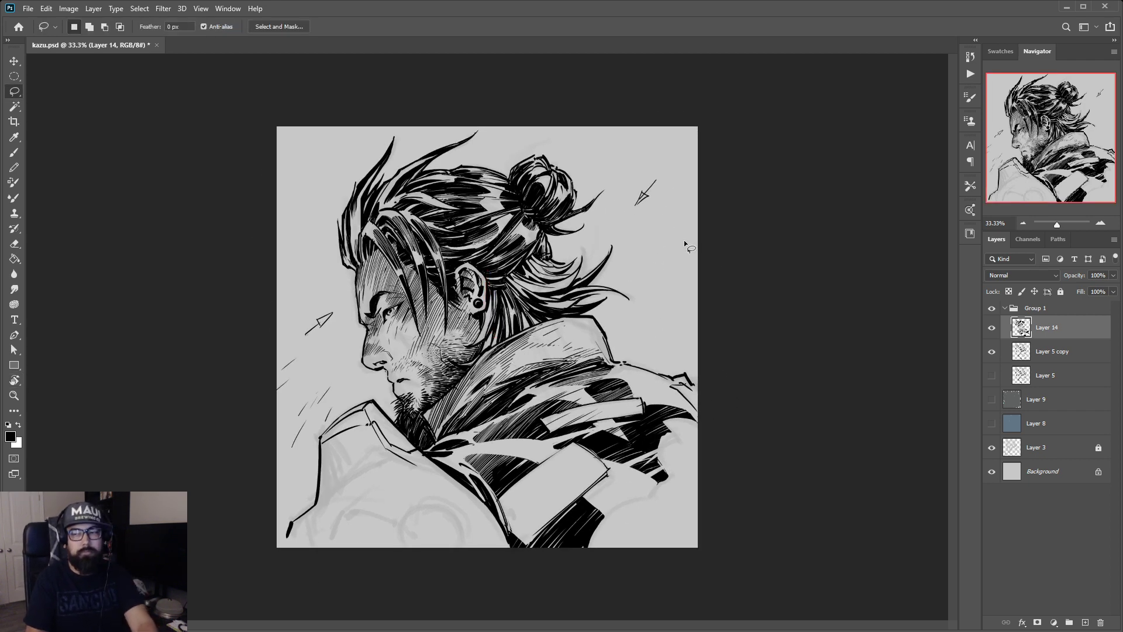
{"action": "key", "text": "ctrl+minus"}
{"action": "key", "text": "ctrl+minus"}
{"action": "key", "text": "ctrl+plus"}
{"action": "key", "text": "ctrl+plus"}
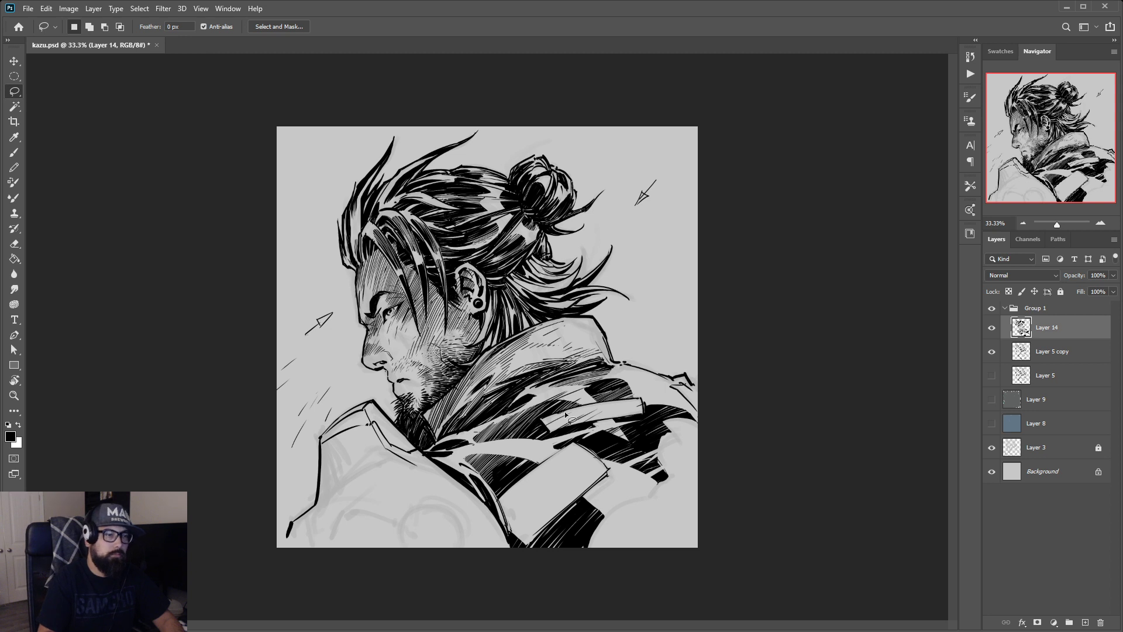
Reshape the black fold shadows between the jacket's front edge and the wide strap using small lasso selections
{"action": "key", "text": "b"}
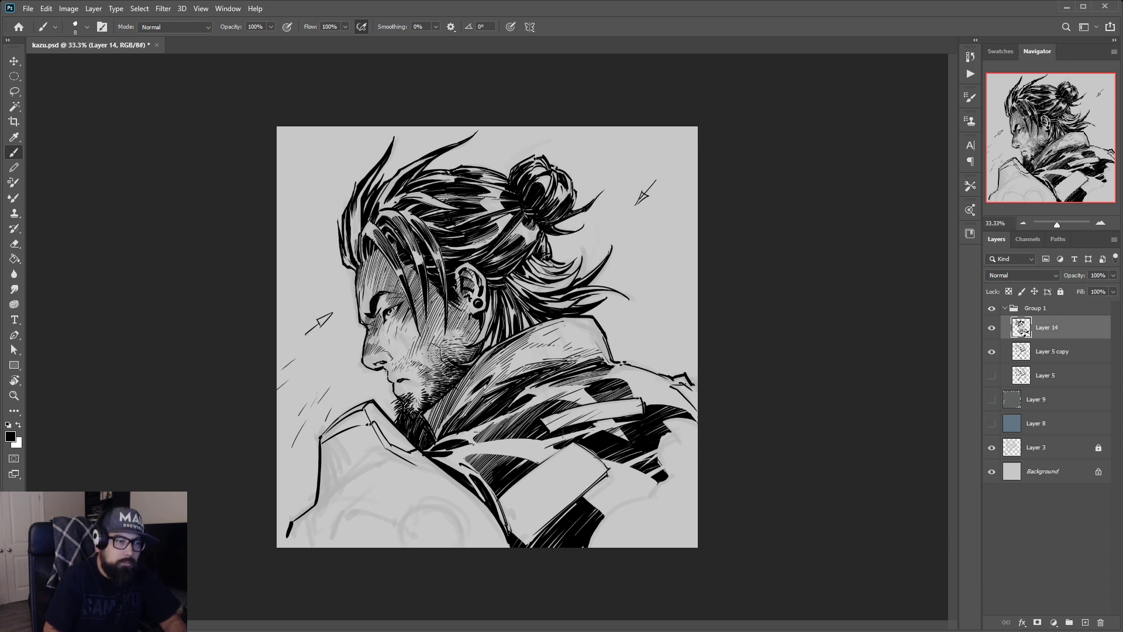
{"action": "key", "text": "l"}
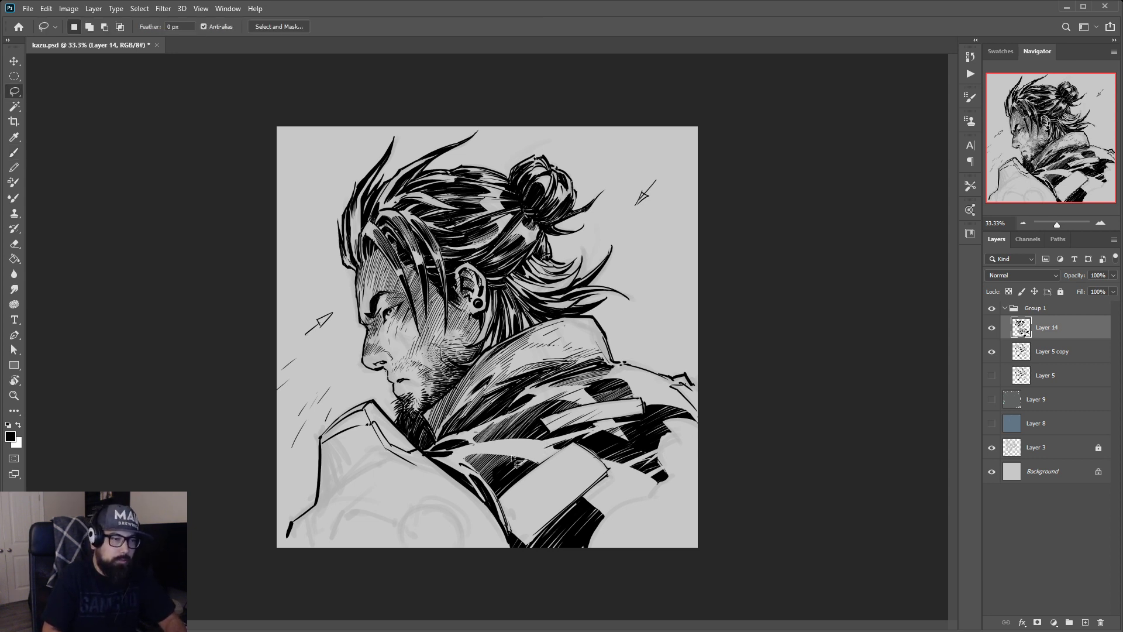
{"action": "key", "text": "ctrl+d"}
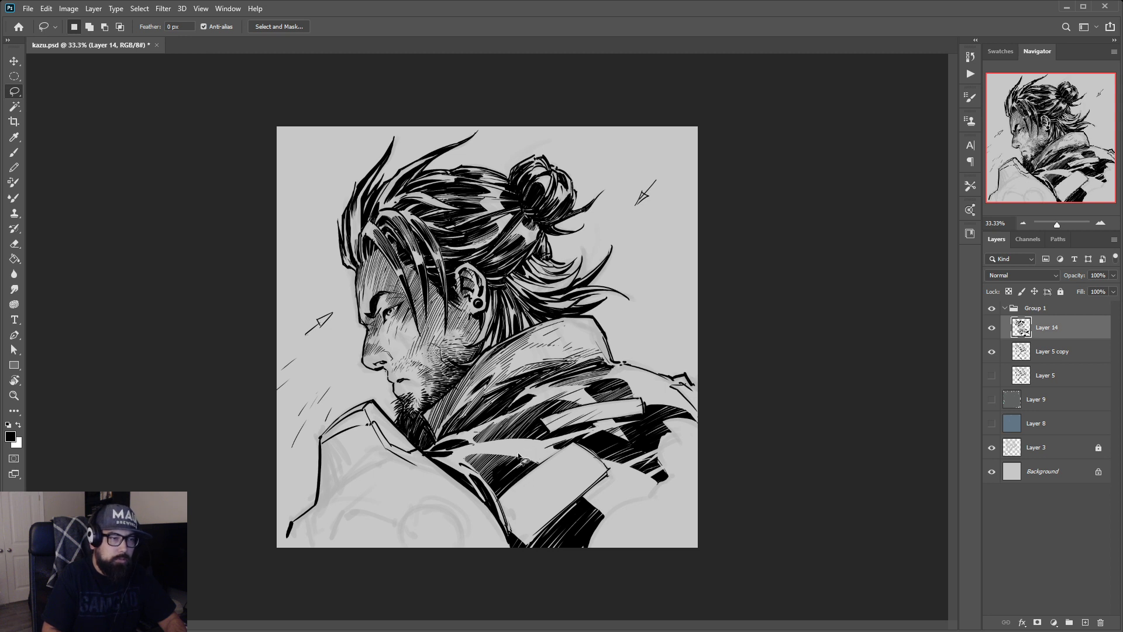
{"action": "key", "text": "ctrl+d"}
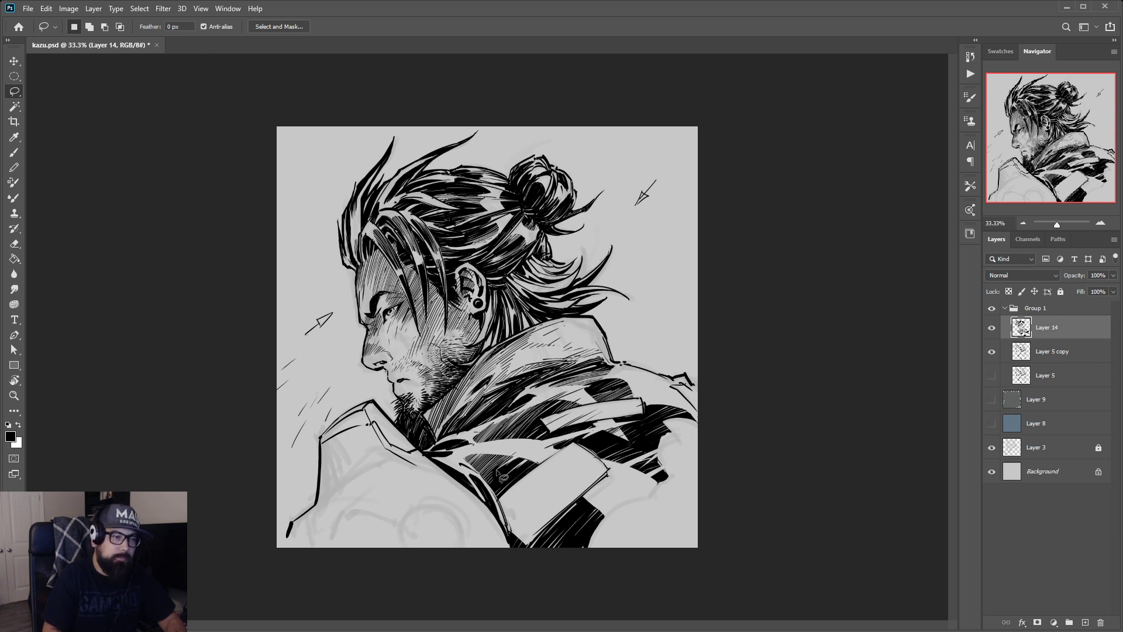
Brush more thin hatch lines along the jacket's shoulder folds on the rotated canvas, and check the upright drawing at reduced size
{"action": "key", "text": "b"}
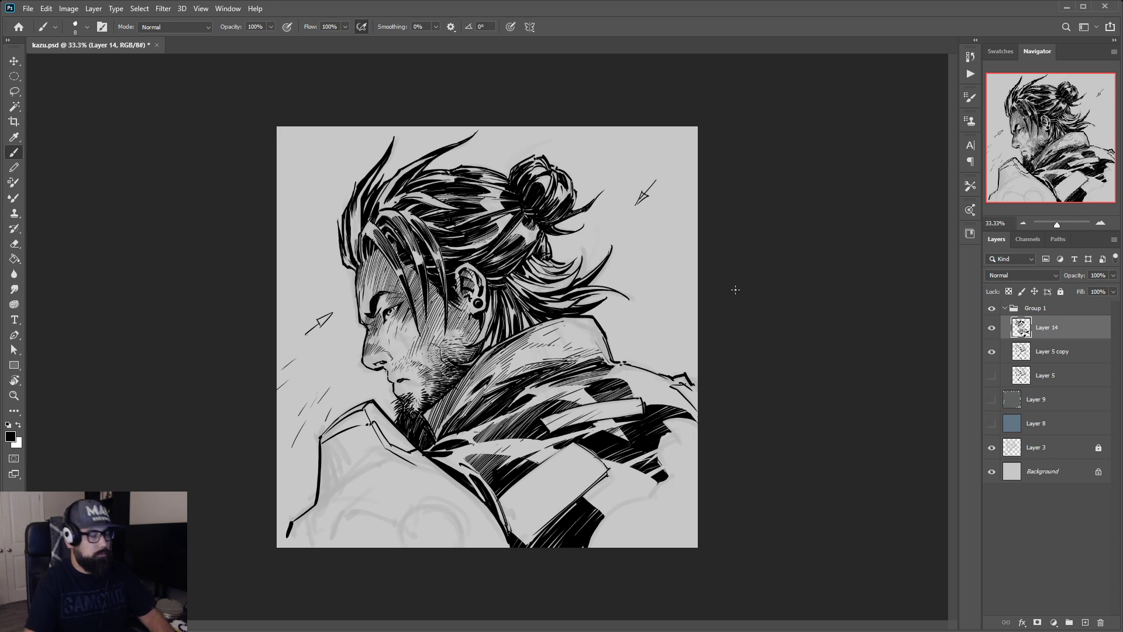
{"action": "key", "text": "r"}
{"action": "left_click_drag", "start_coordinate": [735, 290], "coordinate": [759, 232]}
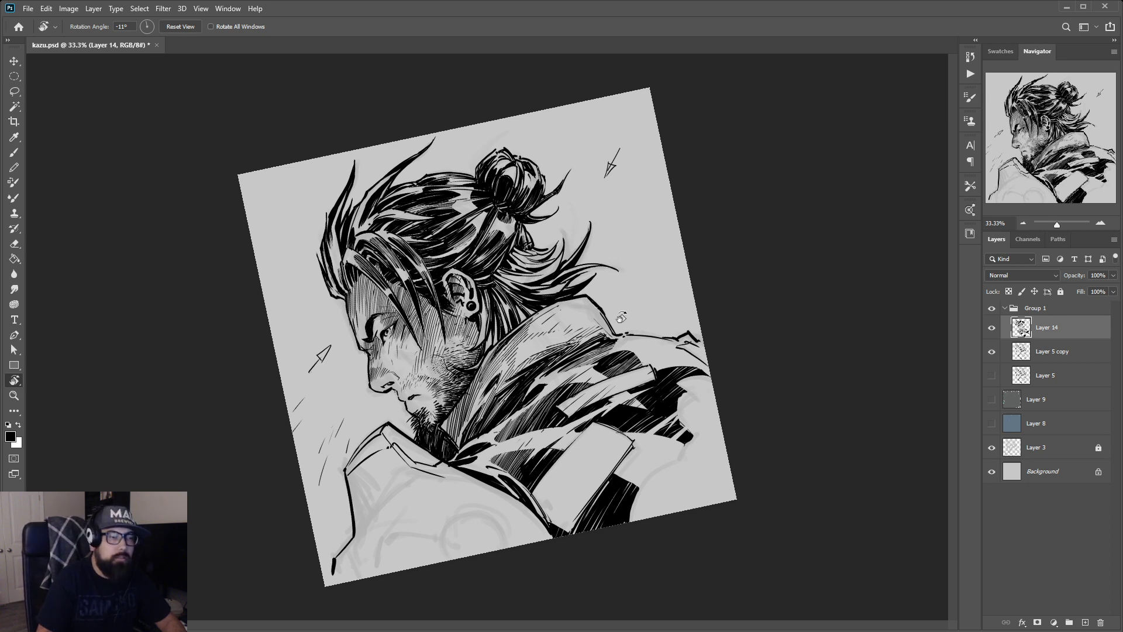
{"action": "key", "text": "b"}
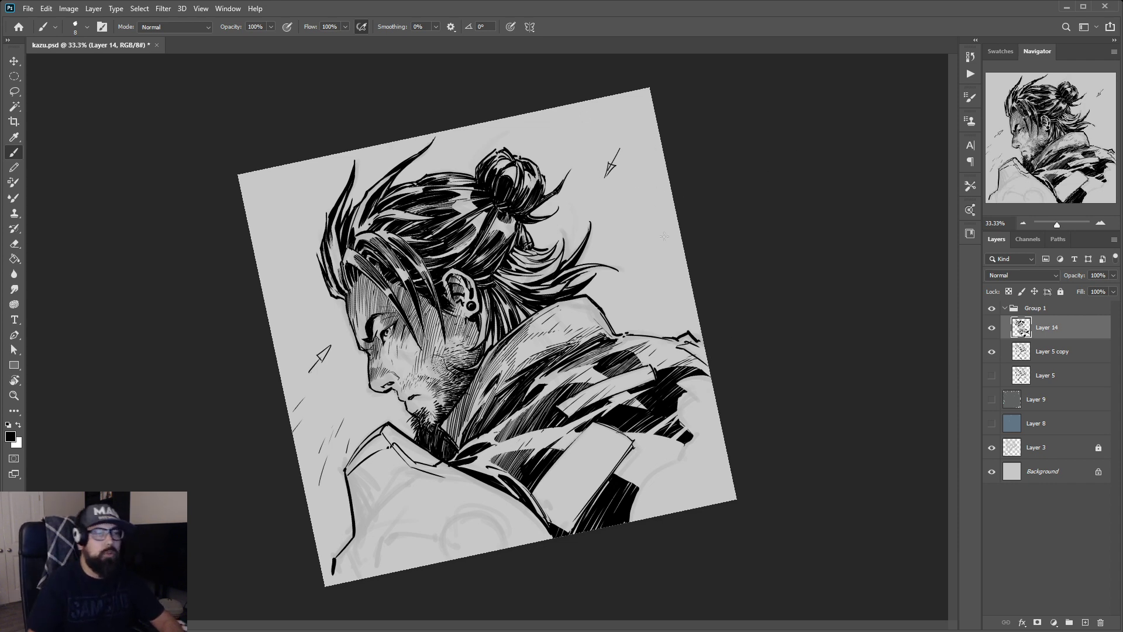
{"action": "key", "text": "r"}
{"action": "mouse_move", "coordinate": [646, 240]}
{"action": "left_mouse_down"}
{"action": "mouse_move", "coordinate": [671, 279]}
{"action": "mouse_move", "coordinate": [667, 265]}
{"action": "left_mouse_up"}
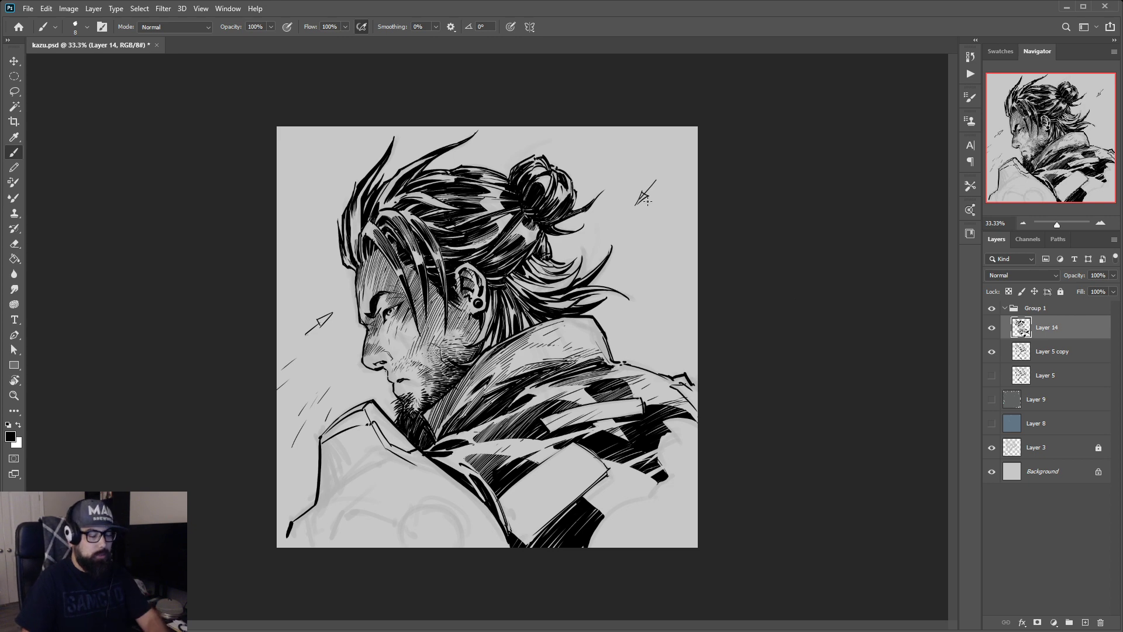
{"action": "key", "text": "ctrl+minus"}
{"action": "key", "text": "ctrl+minus"}
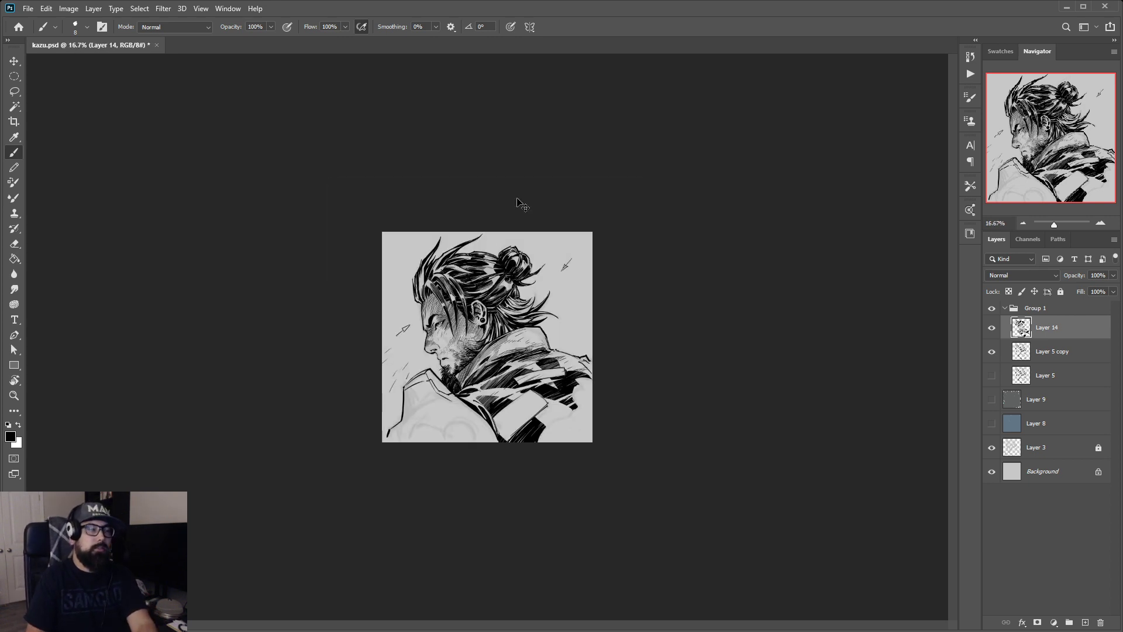
{"action": "key", "text": "ctrl+plus"}
{"action": "key", "text": "ctrl+plus"}
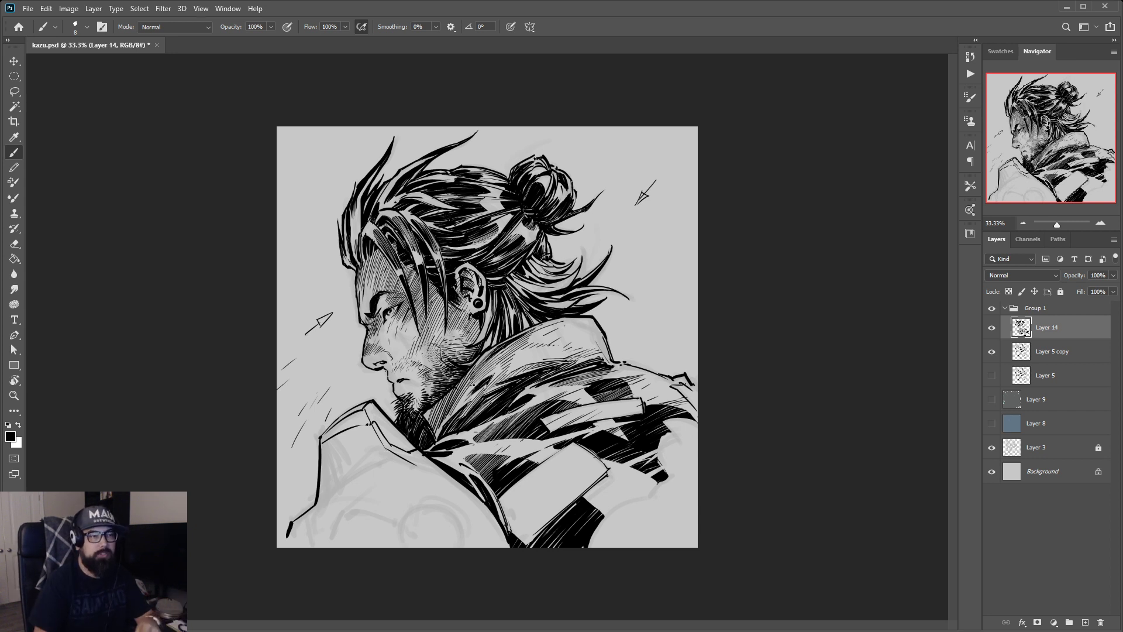
{"action": "mouse_move", "coordinate": [576, 316]}
{"action": "left_mouse_down"}
{"action": "mouse_move", "coordinate": [612, 453]}
{"action": "mouse_move", "coordinate": [501, 318]}
{"action": "mouse_move", "coordinate": [496, 396]}
{"action": "left_mouse_up"}
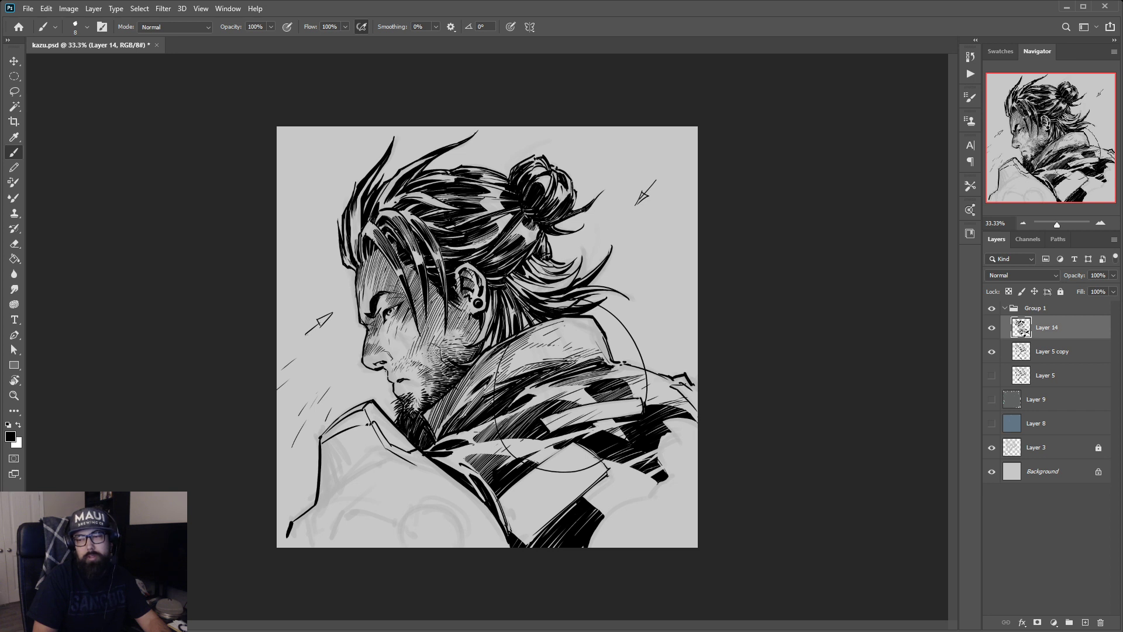
{"action": "key", "text": "ctrl+z"}
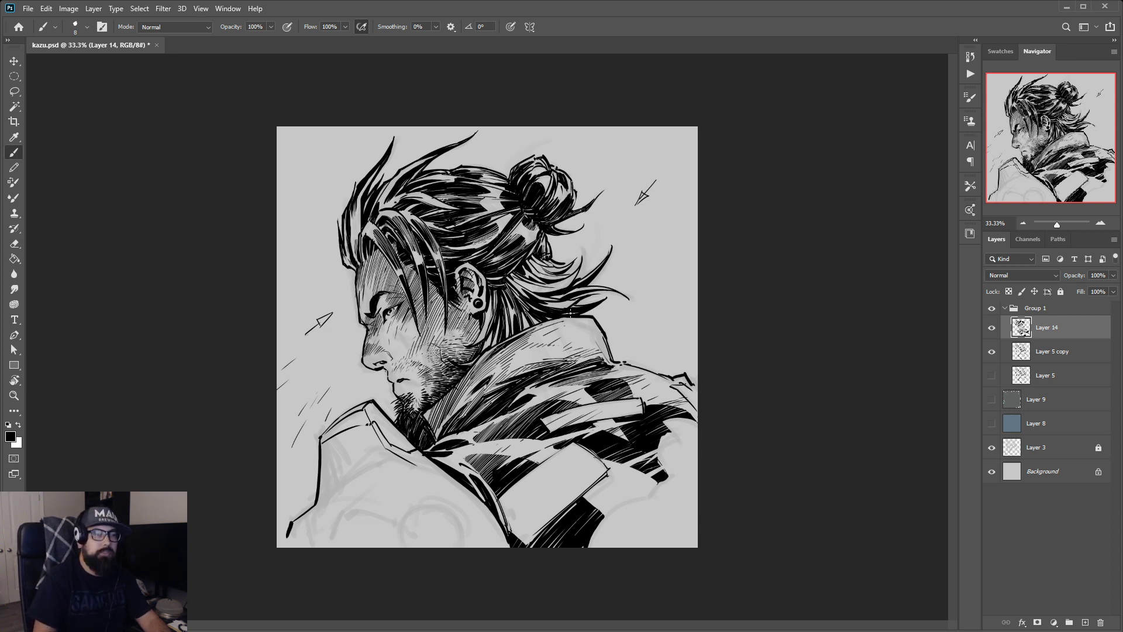
{"action": "left_click_drag", "start_coordinate": [597, 370], "coordinate": [522, 408]}
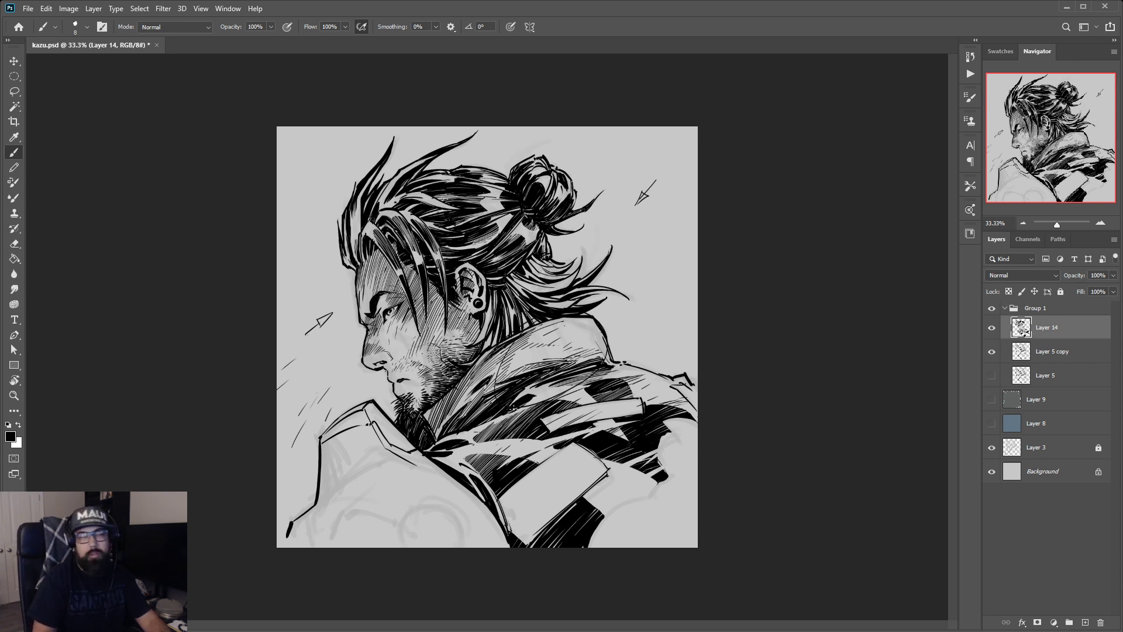
{"action": "key", "text": "ctrl+z"}
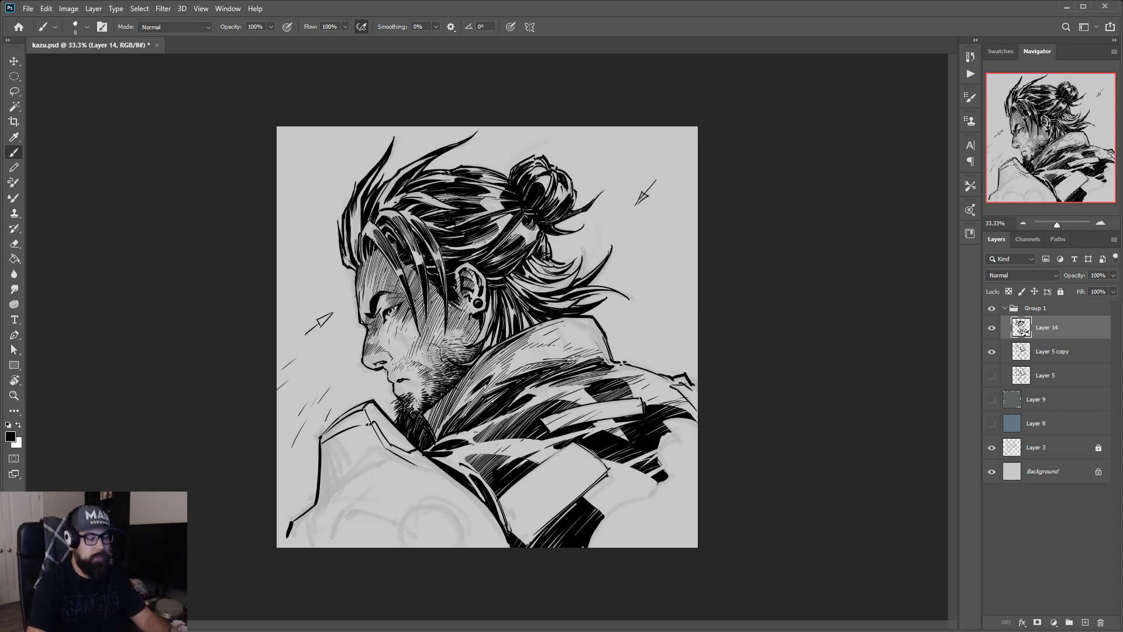
Lasso and cut away the two light-direction arrows behind the hair bun and in front of the face
{"action": "key", "text": "l"}
{"action": "left_click_drag", "start_coordinate": [656, 173], "coordinate": [668, 192]}
{"action": "key", "text": "ctrl+x"}
{"action": "left_click_drag", "start_coordinate": [319, 305], "coordinate": [353, 318]}
{"action": "key", "text": "ctrl+x"}
{"action": "key", "text": "b"}
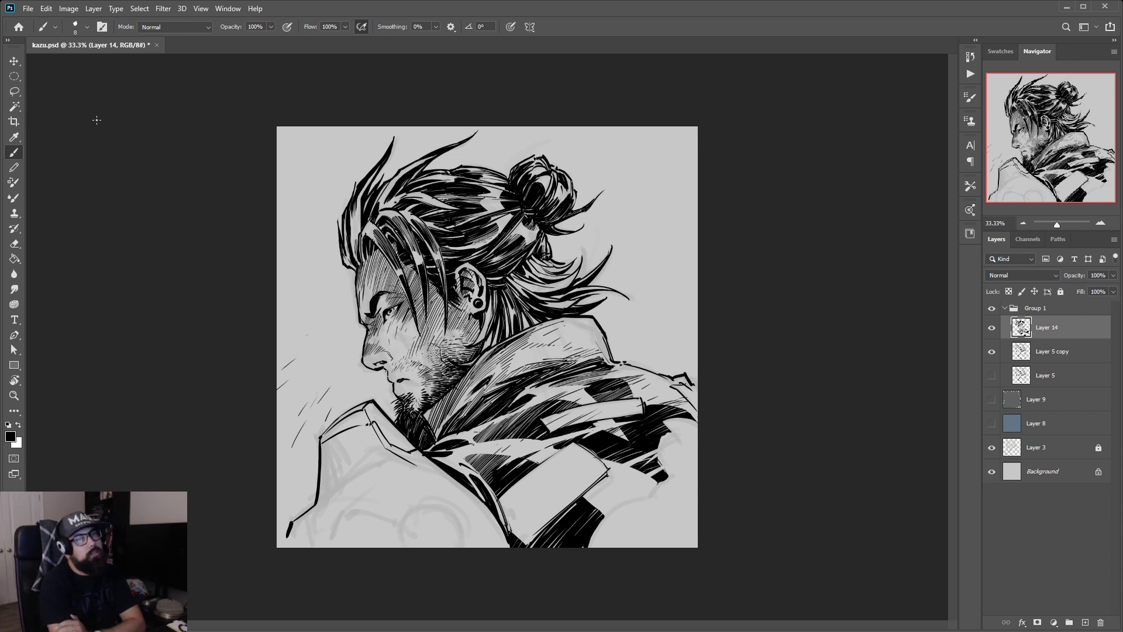
Save the inked portrait and flip the canvas horizontally to examine the face and beard from the other direction
{"action": "left_click", "coordinate": [28, 8]}
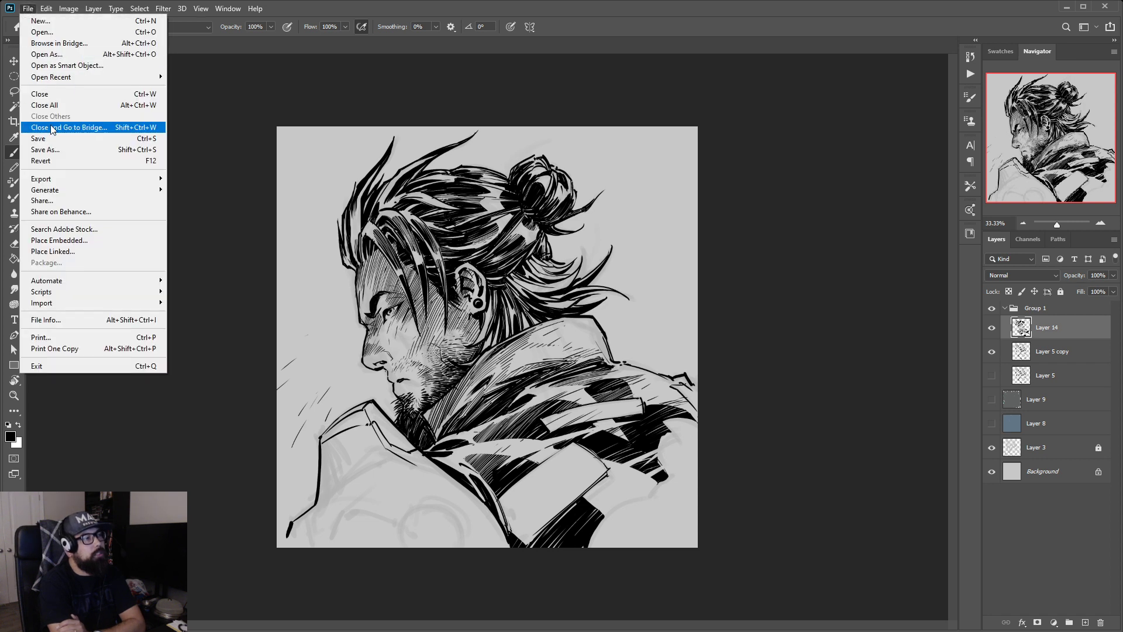
{"action": "left_click", "coordinate": [52, 136]}
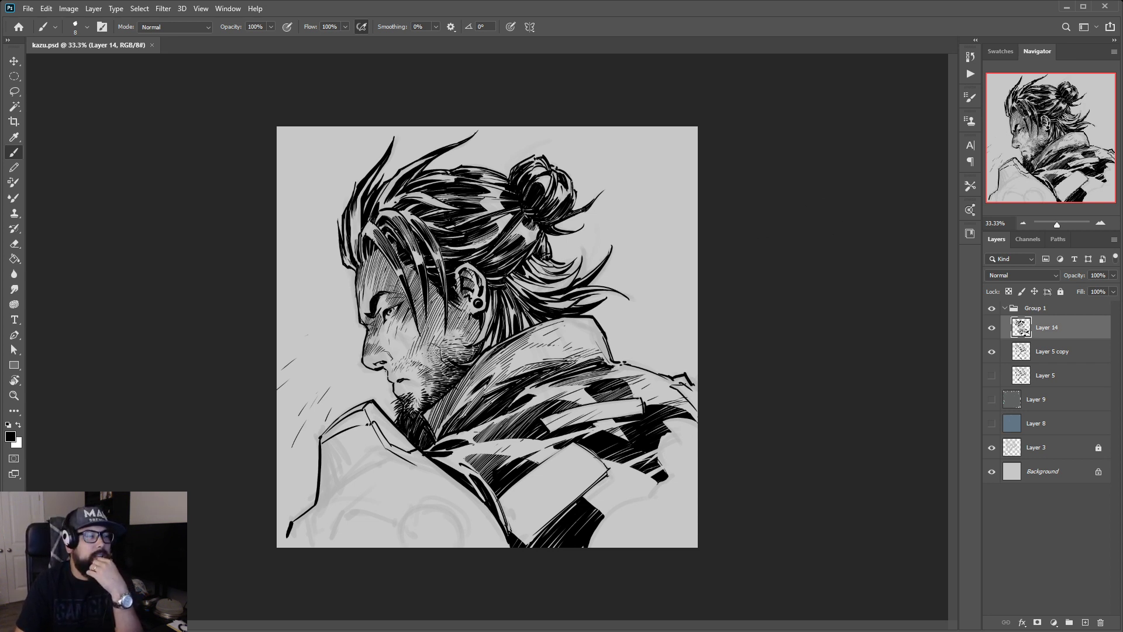
{"action": "key", "text": "ctrl+plus"}
{"action": "key", "text": "ctrl+plus"}
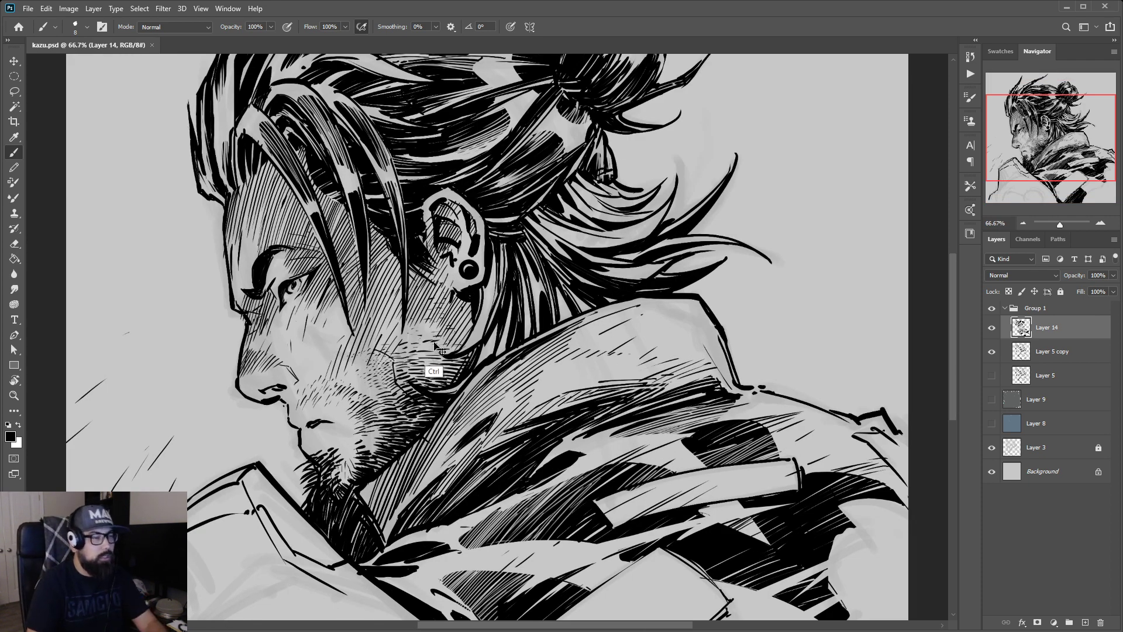
{"action": "key", "text": "ctrl+shift+h"}
{"action": "mouse_move", "coordinate": [631, 446]}
{"action": "left_mouse_down"}
{"action": "mouse_move", "coordinate": [607, 411]}
{"action": "mouse_move", "coordinate": [595, 454]}
{"action": "left_mouse_up"}
{"action": "mouse_move", "coordinate": [616, 414]}
{"action": "left_mouse_down"}
{"action": "mouse_move", "coordinate": [611, 449]}
{"action": "mouse_move", "coordinate": [608, 420]}
{"action": "left_mouse_up"}
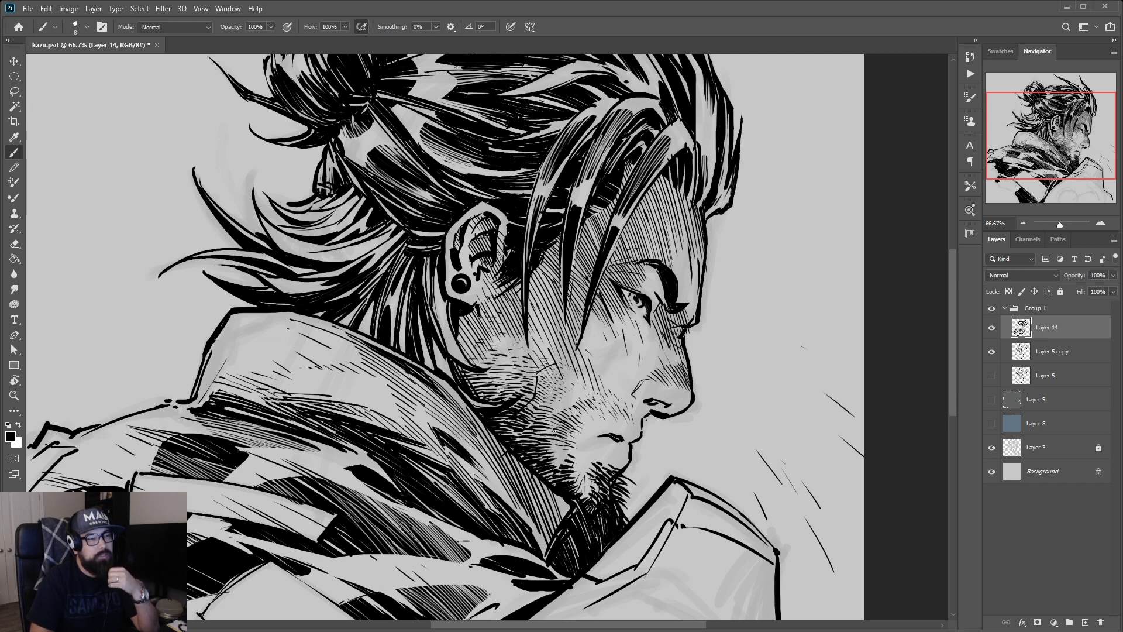
Add a new layer, hide the black shadow layer, and sketch light guide strokes for the beard across the cheek and chin
{"action": "left_click", "coordinate": [1085, 622]}
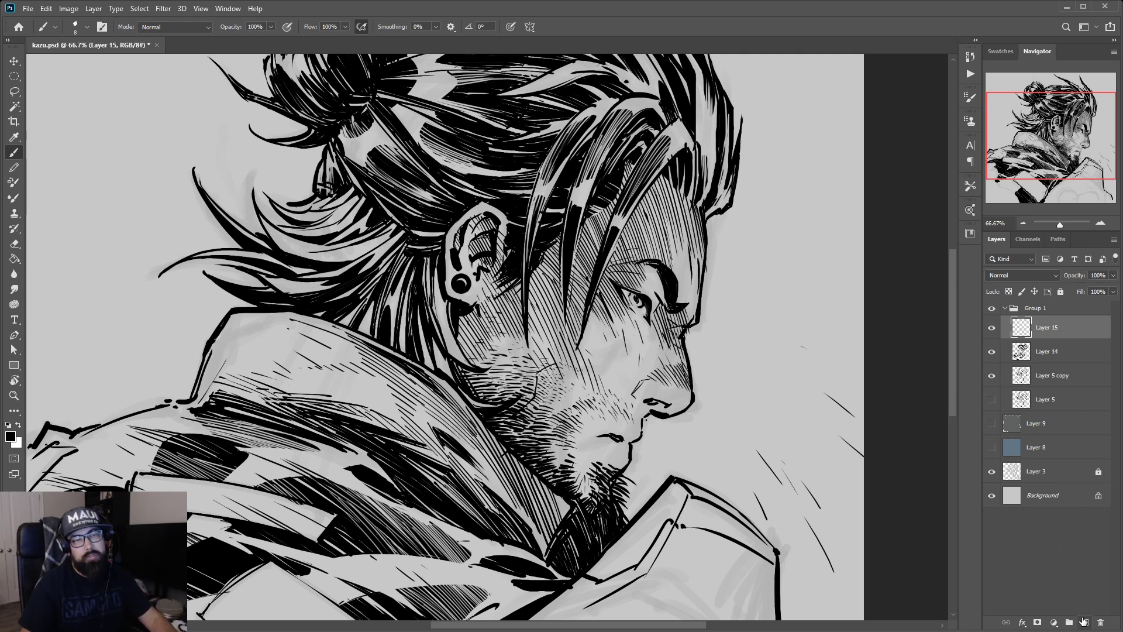
{"action": "left_click", "coordinate": [993, 352]}
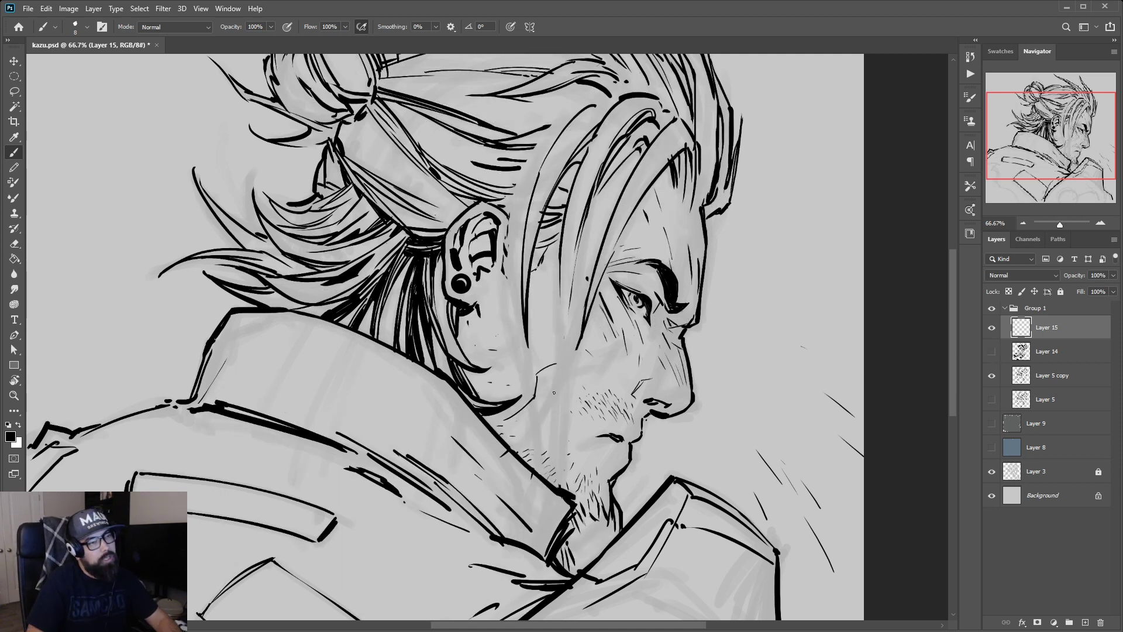
{"action": "left_click_drag", "start_coordinate": [552, 378], "coordinate": [547, 448]}
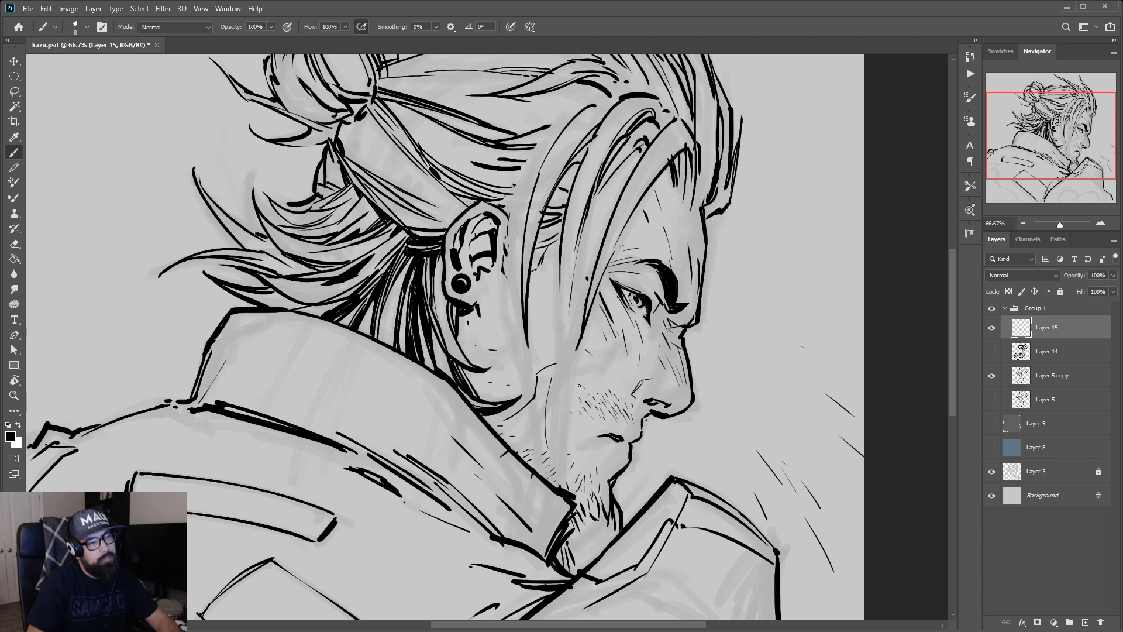
{"action": "key", "text": "ctrl+z"}
{"action": "left_click_drag", "start_coordinate": [550, 376], "coordinate": [540, 452]}
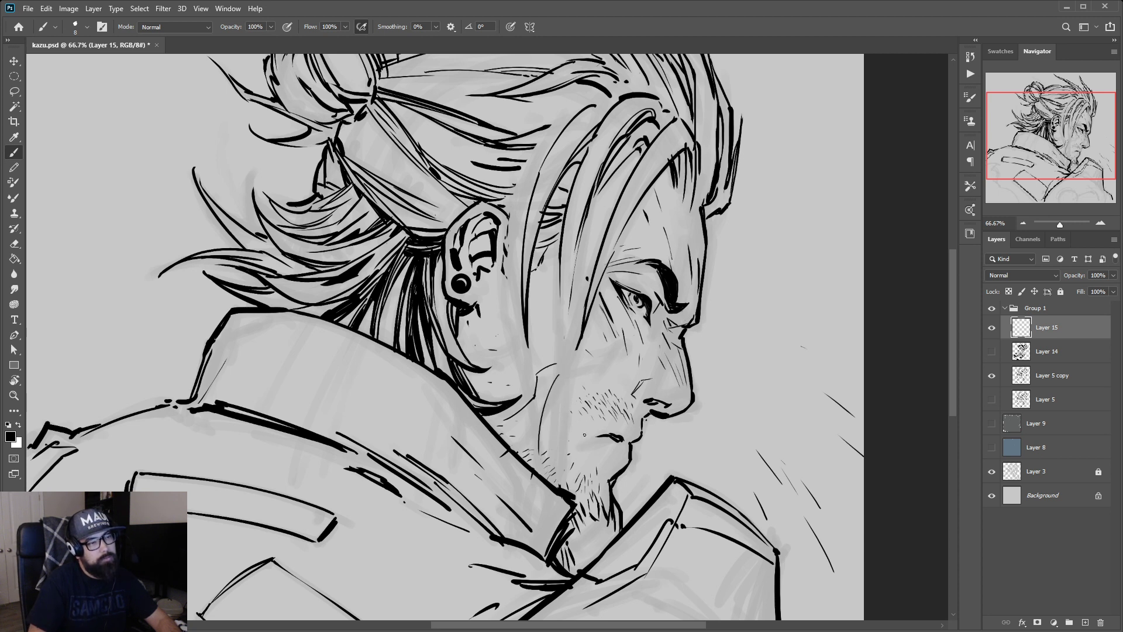
{"action": "mouse_move", "coordinate": [587, 420]}
{"action": "left_mouse_down"}
{"action": "mouse_move", "coordinate": [583, 444]}
{"action": "mouse_move", "coordinate": [611, 467]}
{"action": "left_mouse_up"}
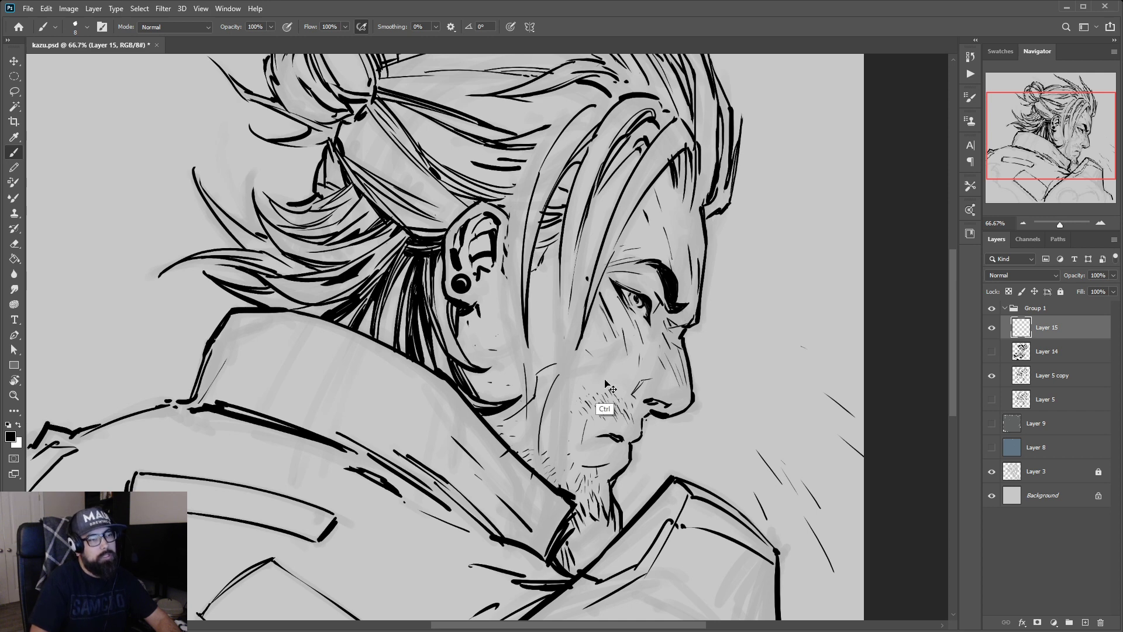
Brush short stubble strokes around the mouth and chin on the rotated canvas
{"action": "key", "text": "r"}
{"action": "mouse_move", "coordinate": [562, 449]}
{"action": "left_mouse_down"}
{"action": "mouse_move", "coordinate": [585, 385]}
{"action": "mouse_move", "coordinate": [601, 411]}
{"action": "left_mouse_up"}
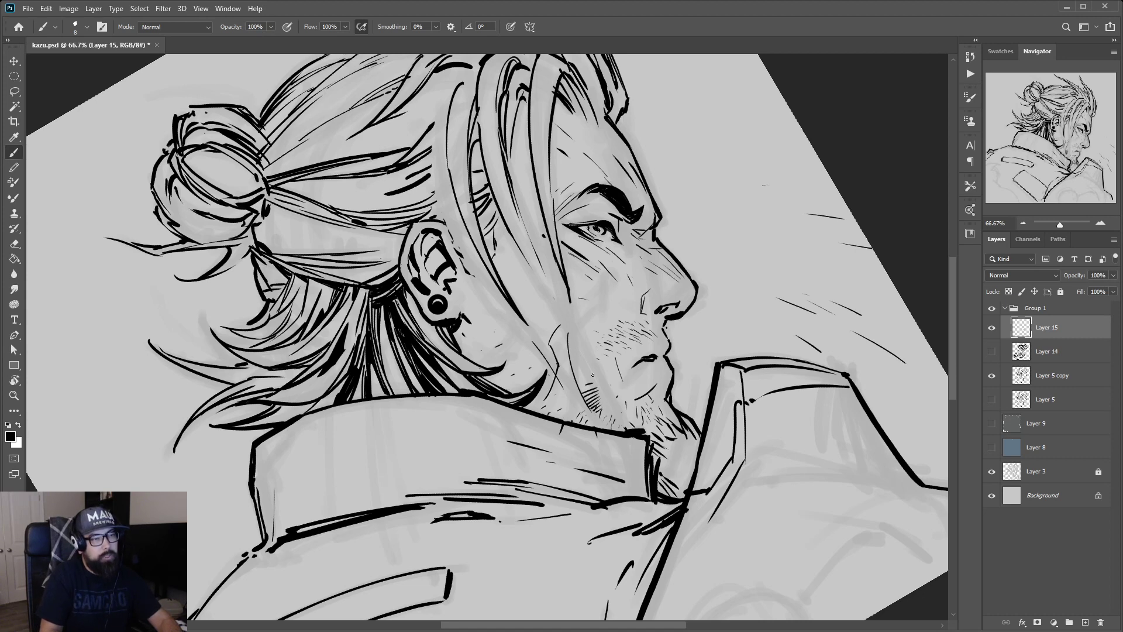
{"action": "mouse_move", "coordinate": [580, 368]}
{"action": "left_mouse_down"}
{"action": "mouse_move", "coordinate": [597, 366]}
{"action": "mouse_move", "coordinate": [624, 416]}
{"action": "mouse_move", "coordinate": [611, 420]}
{"action": "mouse_move", "coordinate": [640, 429]}
{"action": "left_mouse_up"}
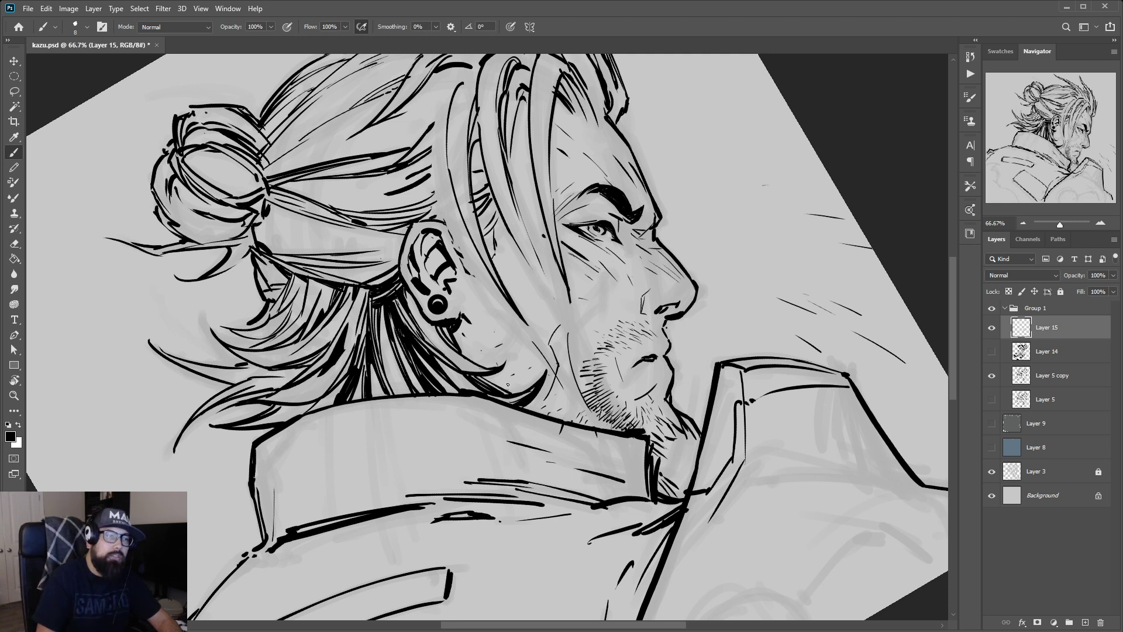
Brush fine beard hatching along the jawline from below the ear to the chin
{"action": "left_click_drag", "start_coordinate": [510, 383], "coordinate": [475, 279]}
{"action": "key", "text": "ctrl+z"}
{"action": "left_click_drag", "start_coordinate": [490, 317], "coordinate": [485, 333]}
{"action": "left_click_drag", "start_coordinate": [505, 328], "coordinate": [496, 341]}
{"action": "left_click_drag", "start_coordinate": [506, 339], "coordinate": [496, 348]}
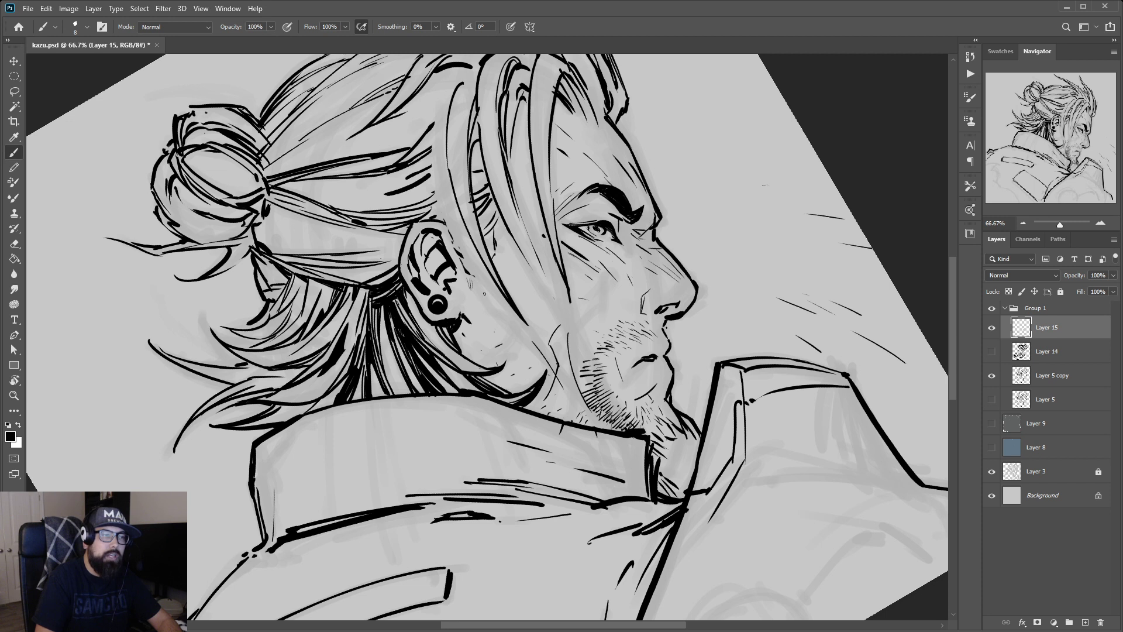
{"action": "mouse_move", "coordinate": [486, 298]}
{"action": "left_mouse_down"}
{"action": "mouse_move", "coordinate": [498, 309]}
{"action": "mouse_move", "coordinate": [506, 345]}
{"action": "left_mouse_up"}
{"action": "left_click_drag", "start_coordinate": [512, 334], "coordinate": [505, 355]}
{"action": "mouse_move", "coordinate": [516, 333]}
{"action": "left_mouse_down"}
{"action": "mouse_move", "coordinate": [510, 354]}
{"action": "mouse_move", "coordinate": [524, 360]}
{"action": "left_mouse_up"}
{"action": "mouse_move", "coordinate": [534, 345]}
{"action": "left_mouse_down"}
{"action": "mouse_move", "coordinate": [534, 368]}
{"action": "mouse_move", "coordinate": [554, 363]}
{"action": "mouse_move", "coordinate": [555, 385]}
{"action": "left_mouse_up"}
{"action": "left_click_drag", "start_coordinate": [568, 373], "coordinate": [568, 390]}
{"action": "left_click_drag", "start_coordinate": [584, 374], "coordinate": [574, 389]}
{"action": "mouse_move", "coordinate": [666, 406]}
{"action": "left_mouse_down"}
{"action": "mouse_move", "coordinate": [654, 420]}
{"action": "mouse_move", "coordinate": [669, 405]}
{"action": "mouse_move", "coordinate": [683, 427]}
{"action": "left_mouse_up"}
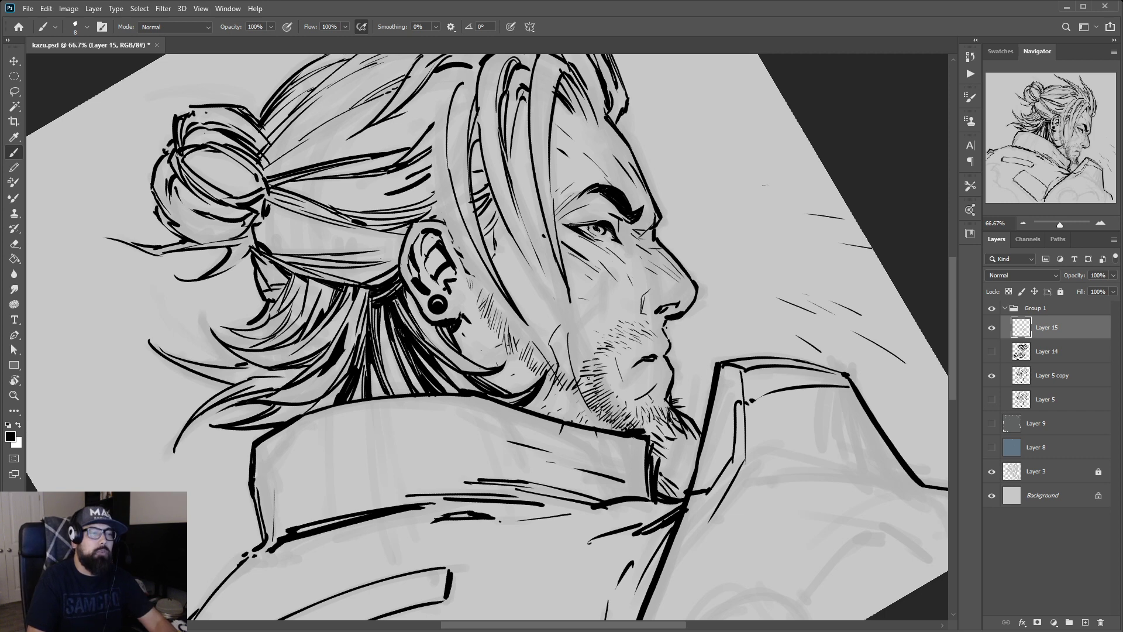
Thin the stubble beside the chin with the Eraser and brush short strokes back in along its cheek edge
{"action": "key", "text": "e"}
{"action": "mouse_move", "coordinate": [587, 375]}
{"action": "left_mouse_down"}
{"action": "mouse_move", "coordinate": [603, 409]}
{"action": "mouse_move", "coordinate": [594, 406]}
{"action": "mouse_move", "coordinate": [608, 412]}
{"action": "left_mouse_up"}
{"action": "key", "text": "b"}
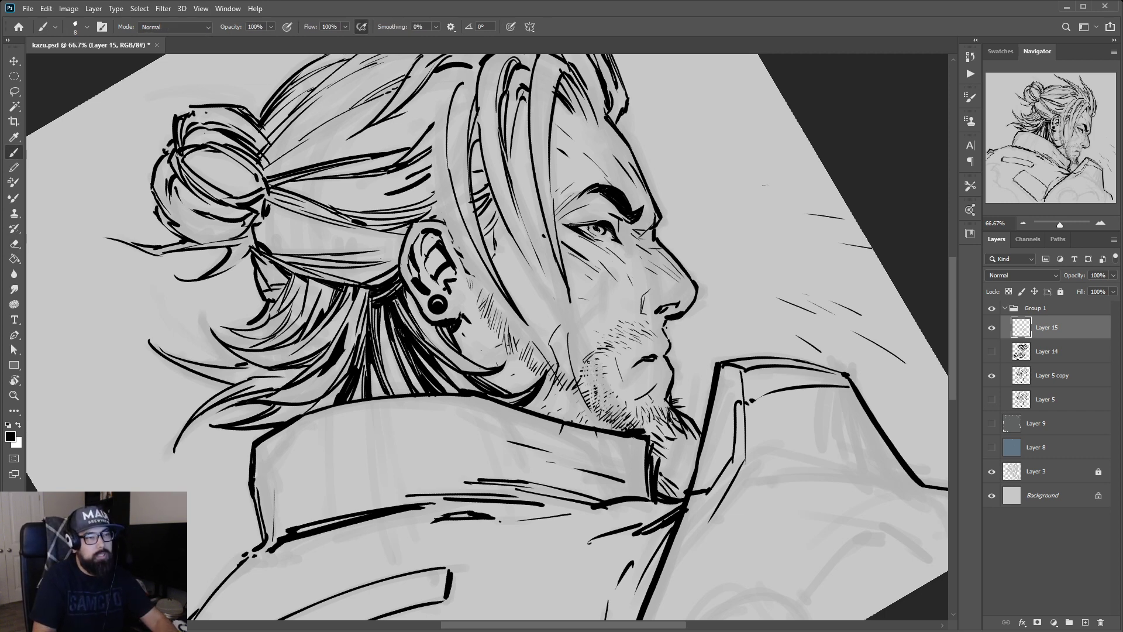
{"action": "mouse_move", "coordinate": [587, 371]}
{"action": "left_mouse_down"}
{"action": "mouse_move", "coordinate": [600, 366]}
{"action": "mouse_move", "coordinate": [609, 381]}
{"action": "mouse_move", "coordinate": [607, 368]}
{"action": "left_mouse_up"}
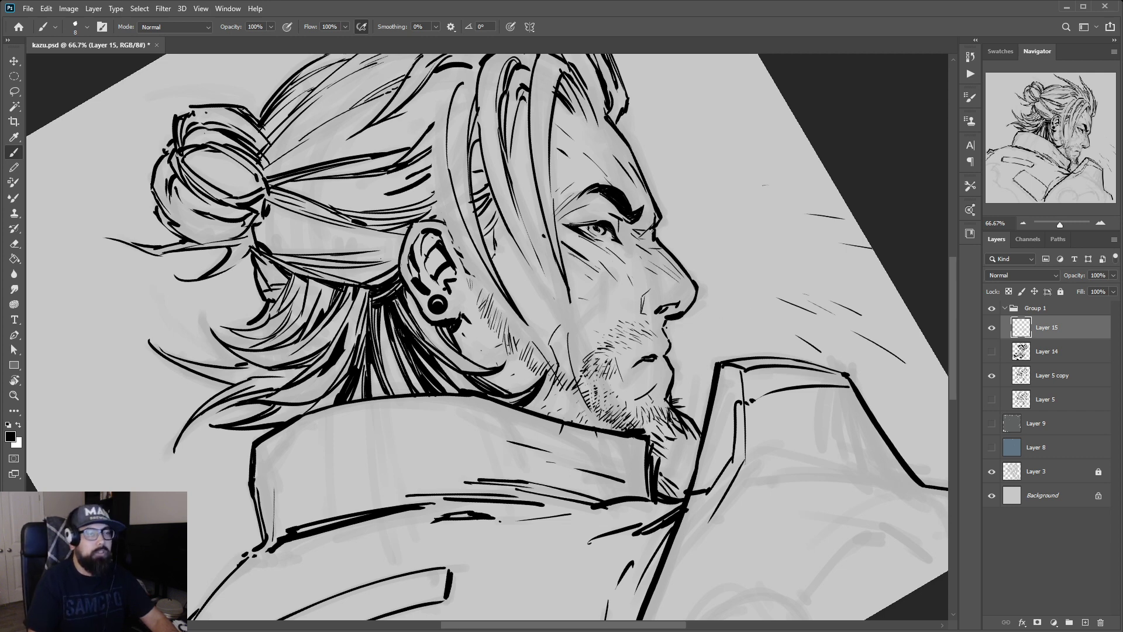
Delete the stubble demonstration layer, show the black shadow layer again, and check the whole upright drawing
{"action": "key", "text": "Delete"}
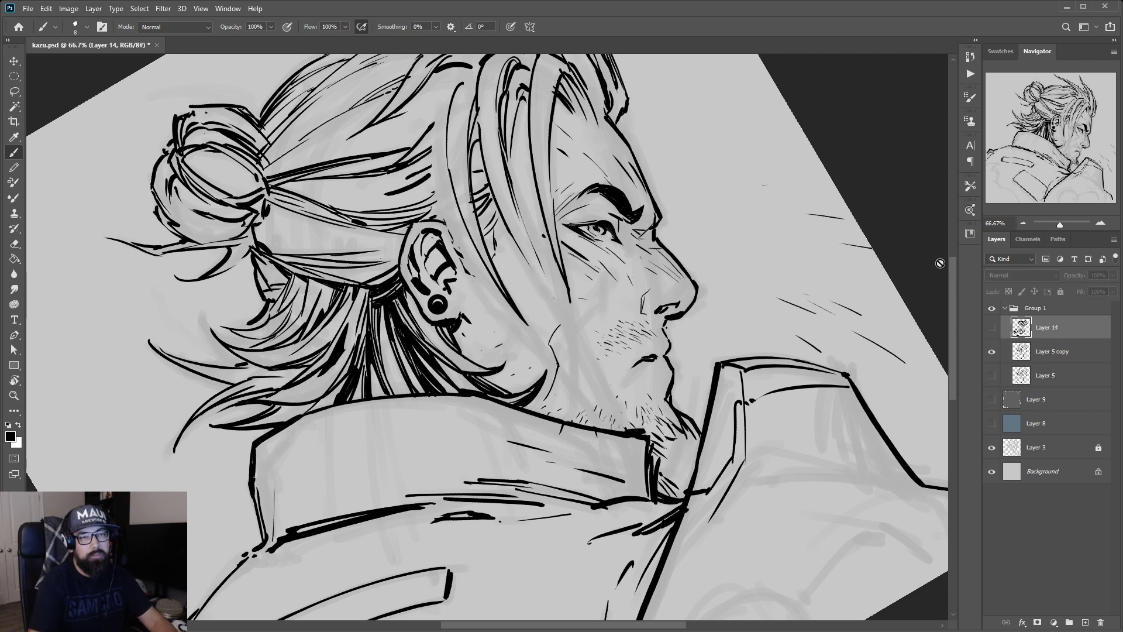
{"action": "left_click", "coordinate": [992, 328]}
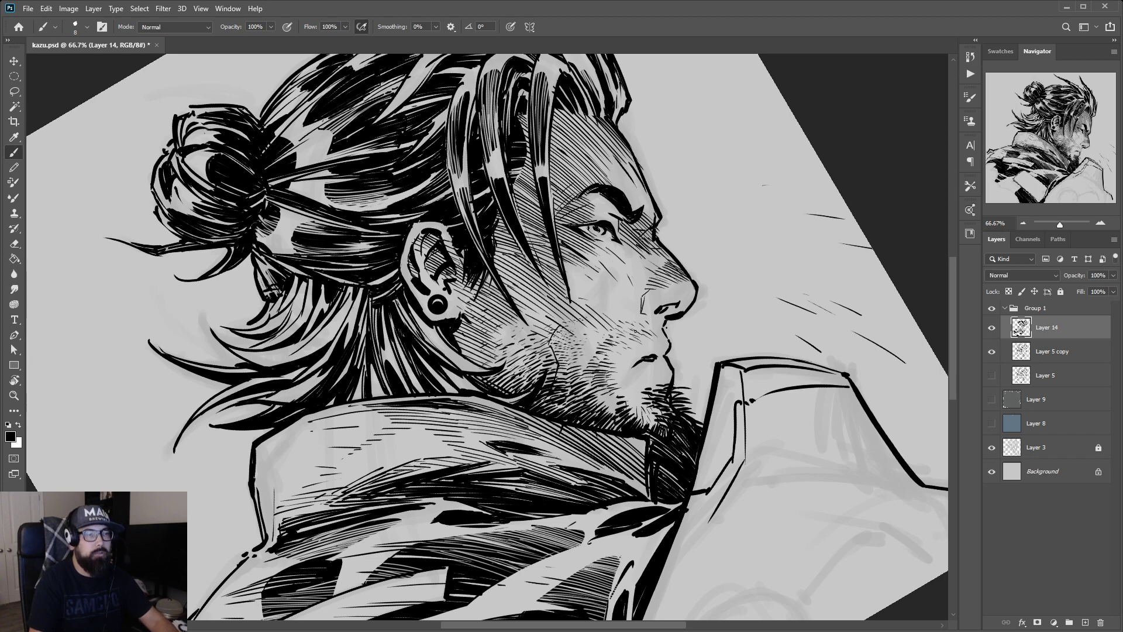
{"action": "key", "text": "ctrl+minus"}
{"action": "key", "text": "ctrl+minus"}
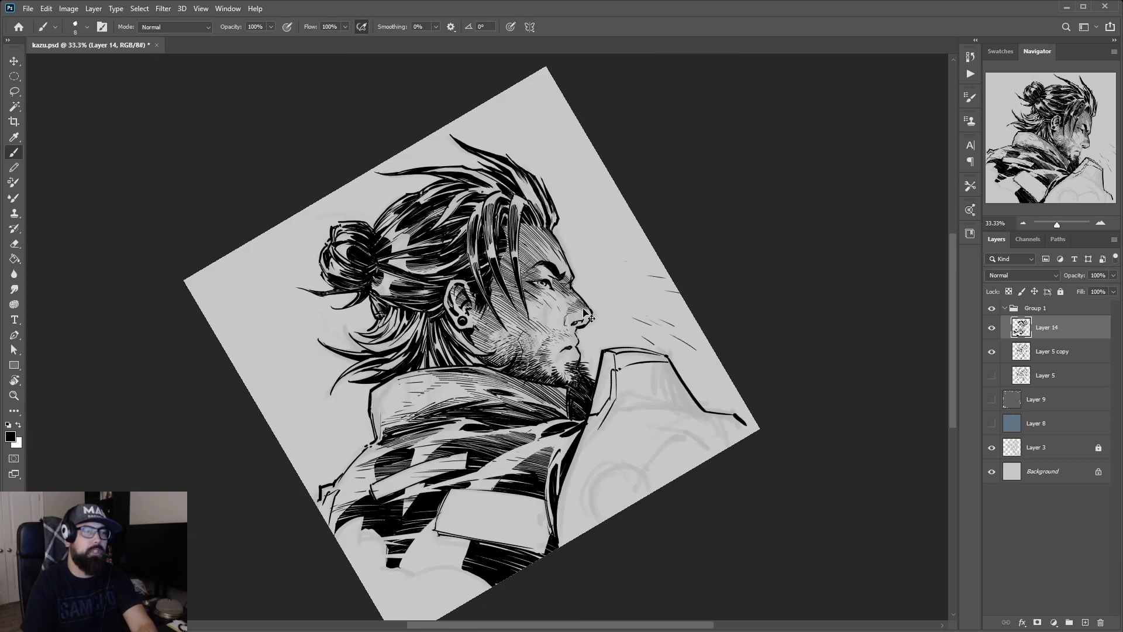
{"action": "key", "text": "ctrl+plus"}
{"action": "key", "text": "r"}
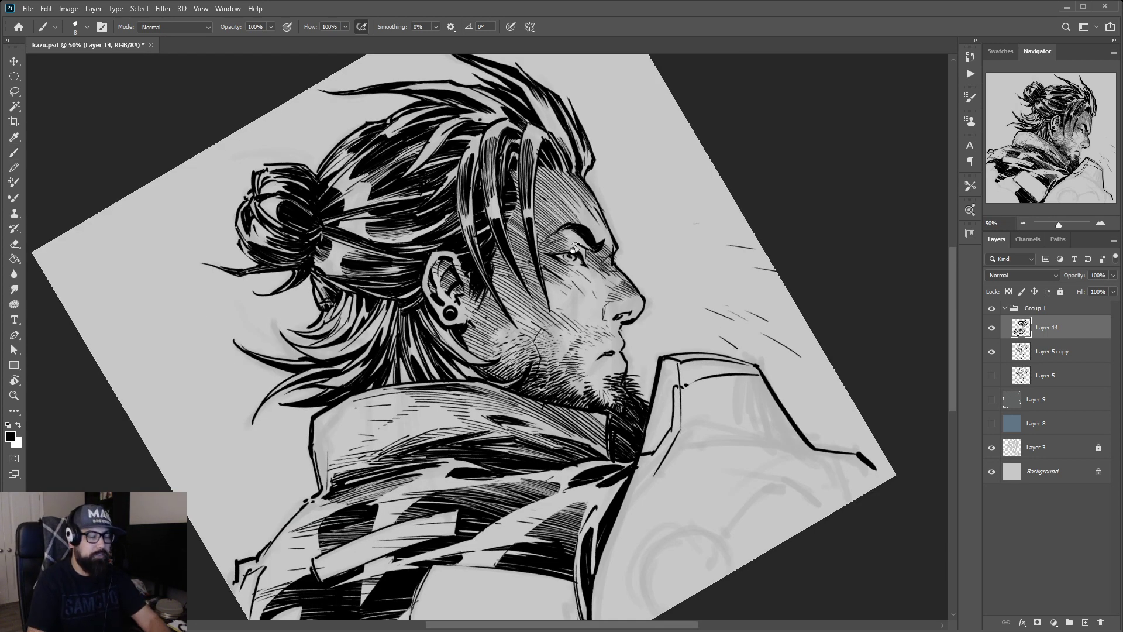
{"action": "left_click_drag", "start_coordinate": [576, 247], "coordinate": [626, 251]}
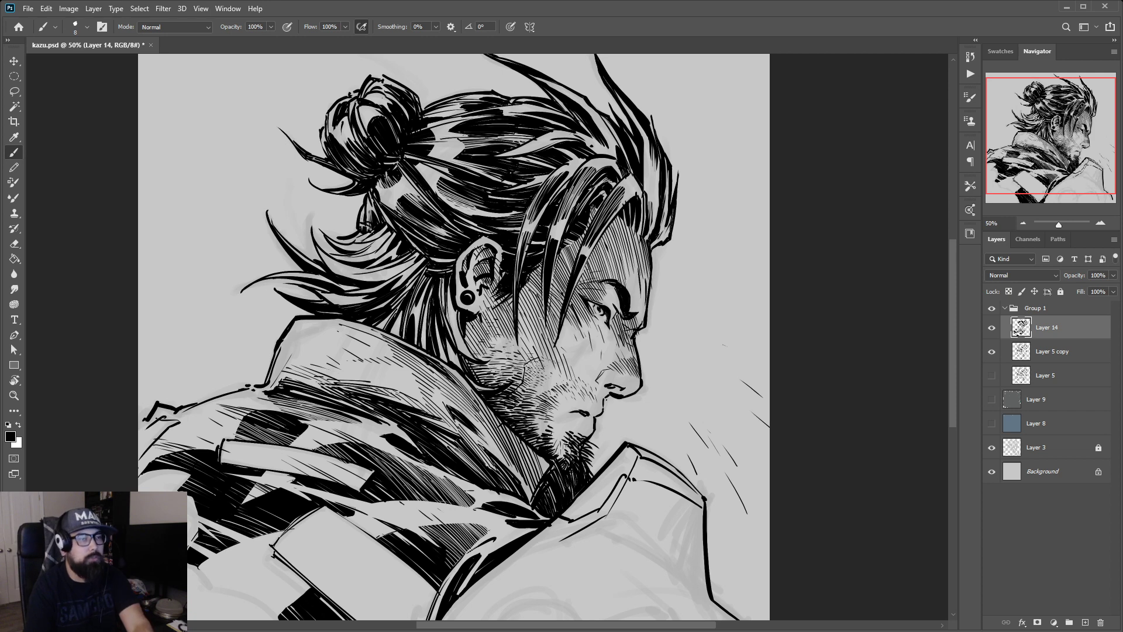
{"action": "key", "text": "ctrl+minus"}
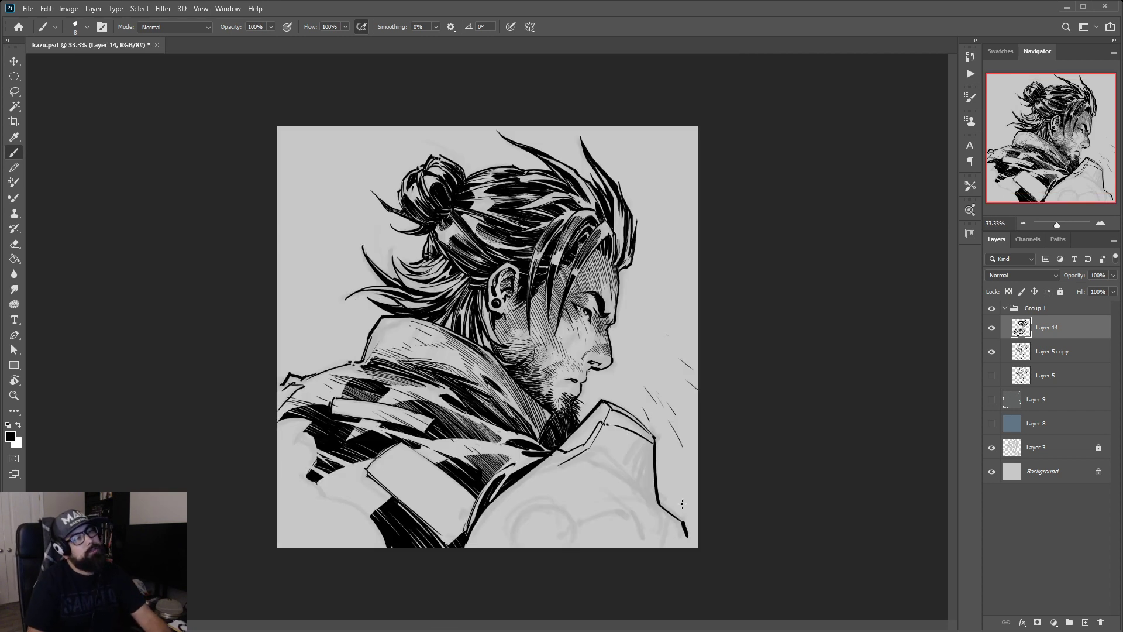